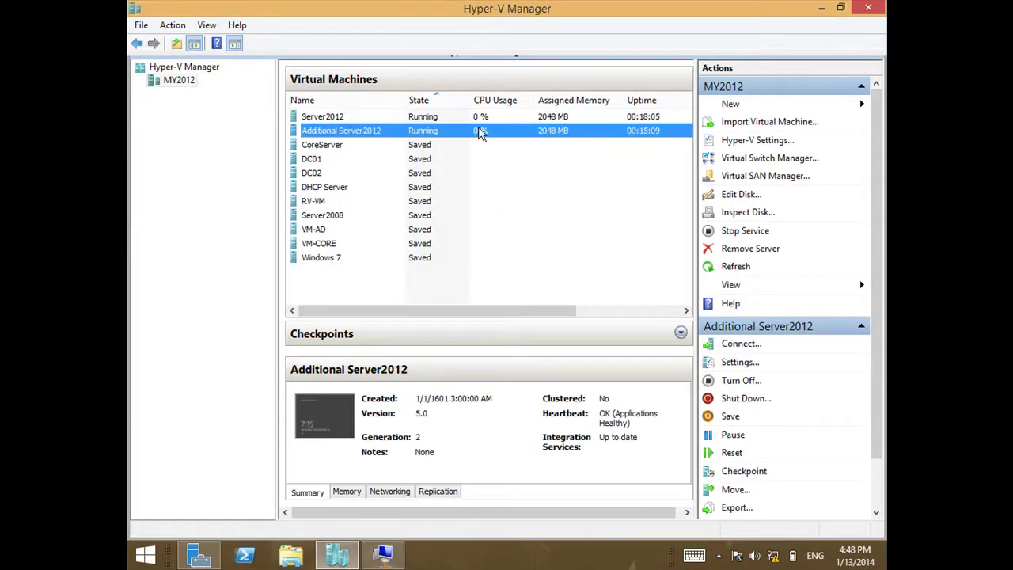
Connect to the Additional Server2012 console in full screen, then close it.
{"action": "right_click", "coordinate": [409, 134]}
{"action": "left_click", "coordinate": [455, 145]}
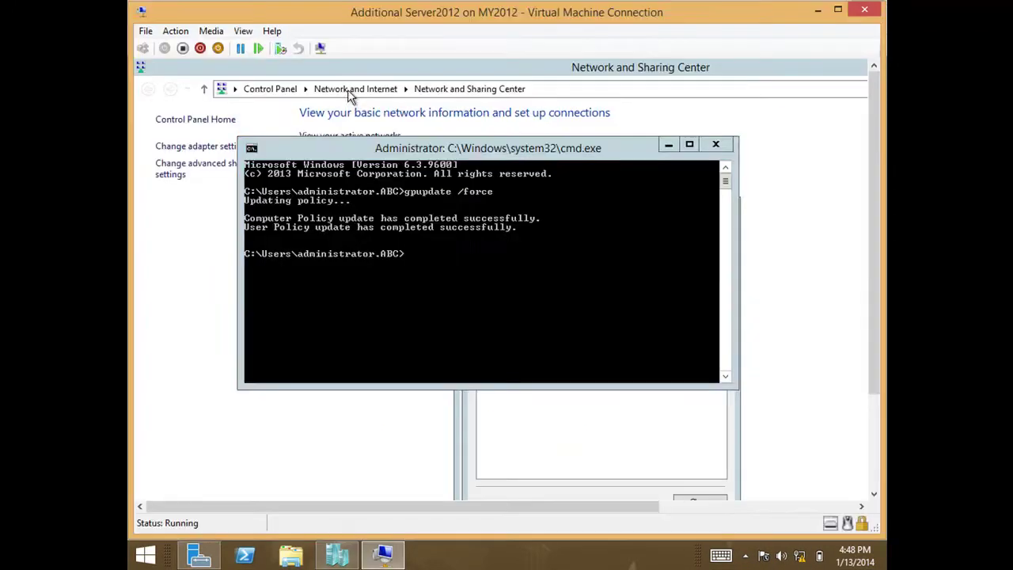
{"action": "left_click", "coordinate": [243, 33]}
{"action": "left_click", "coordinate": [245, 47]}
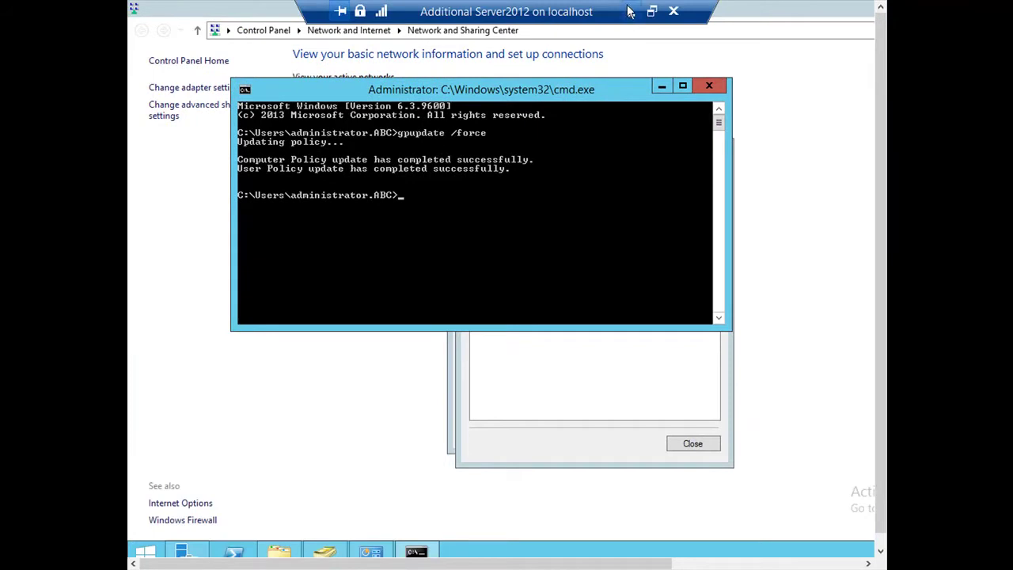
{"action": "left_click", "coordinate": [630, 11]}
Connect to the Server2012 VM at 1024 by 768 in full screen mode.
{"action": "left_click", "coordinate": [341, 117]}
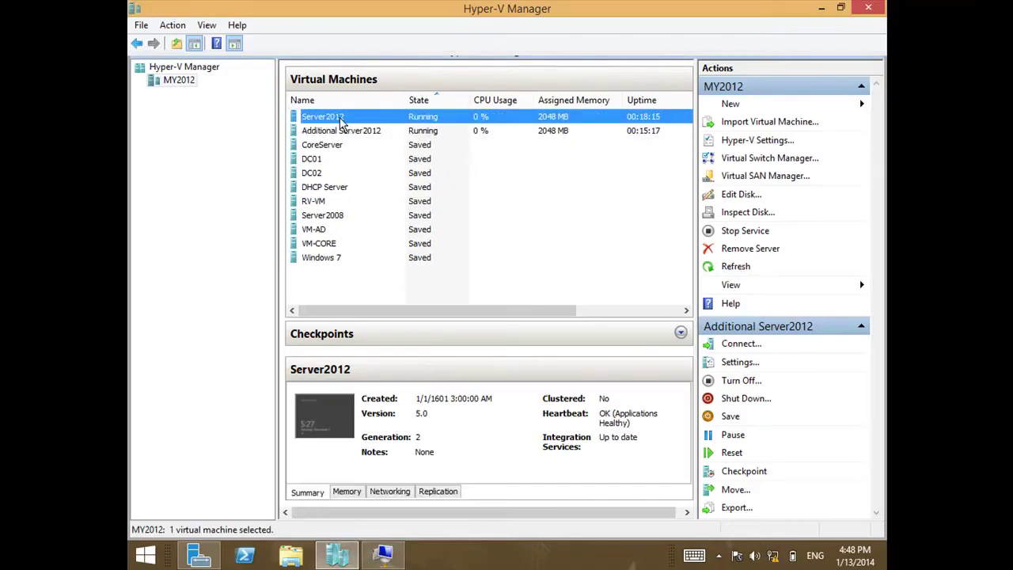
{"action": "right_click", "coordinate": [343, 120]}
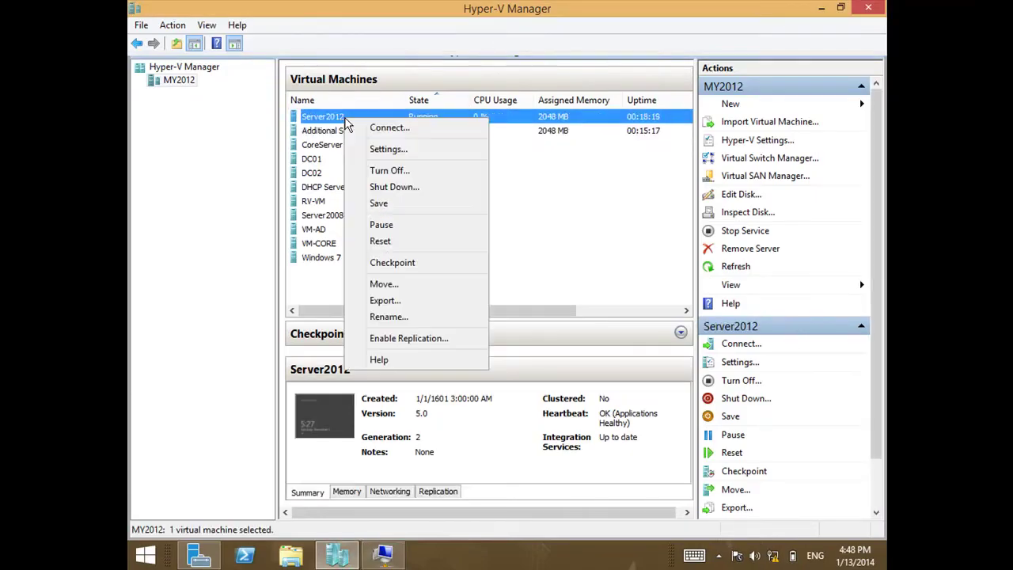
{"action": "left_click", "coordinate": [358, 127]}
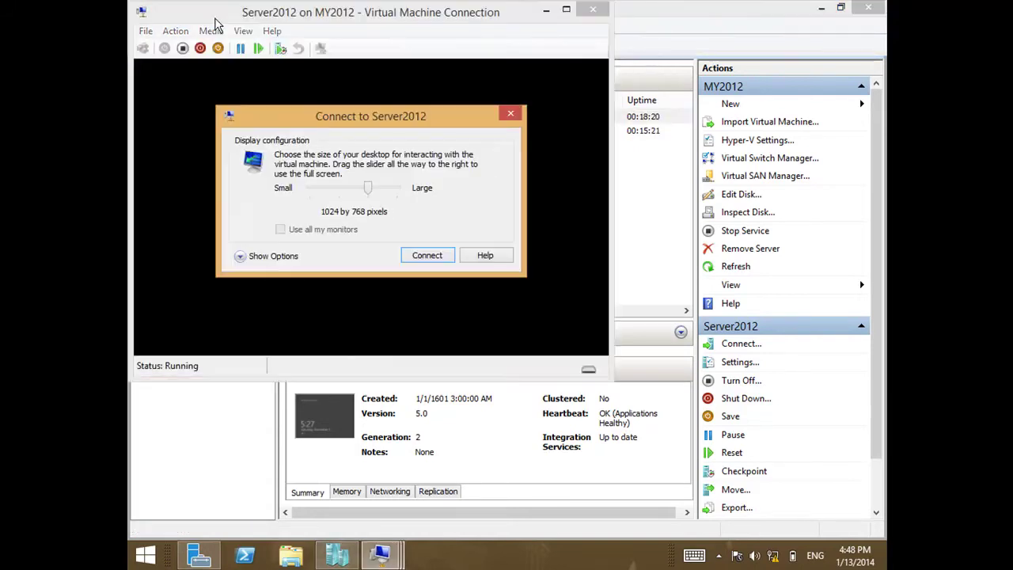
{"action": "left_click", "coordinate": [428, 255]}
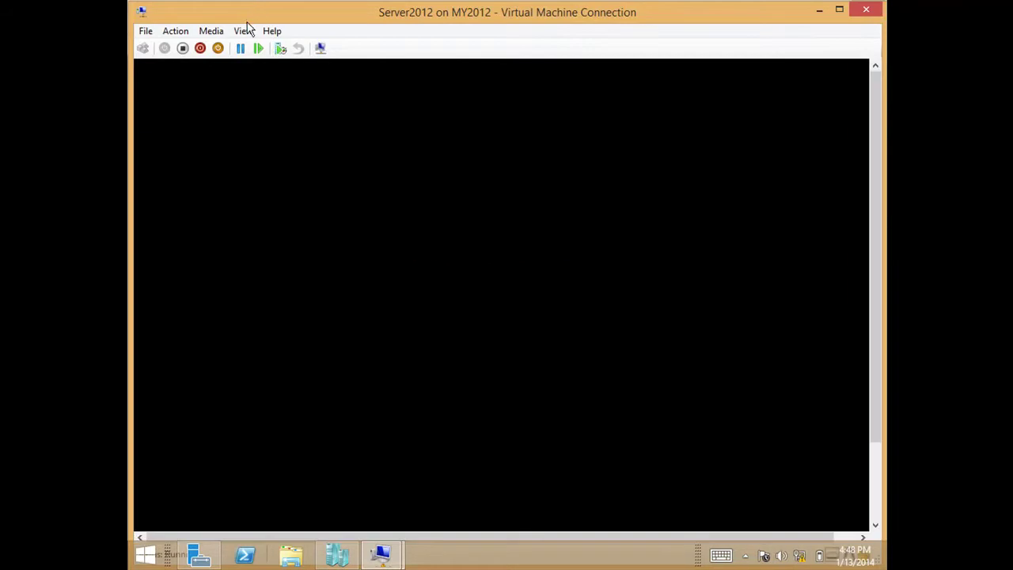
{"action": "left_click", "coordinate": [245, 32]}
{"action": "left_click", "coordinate": [251, 49]}
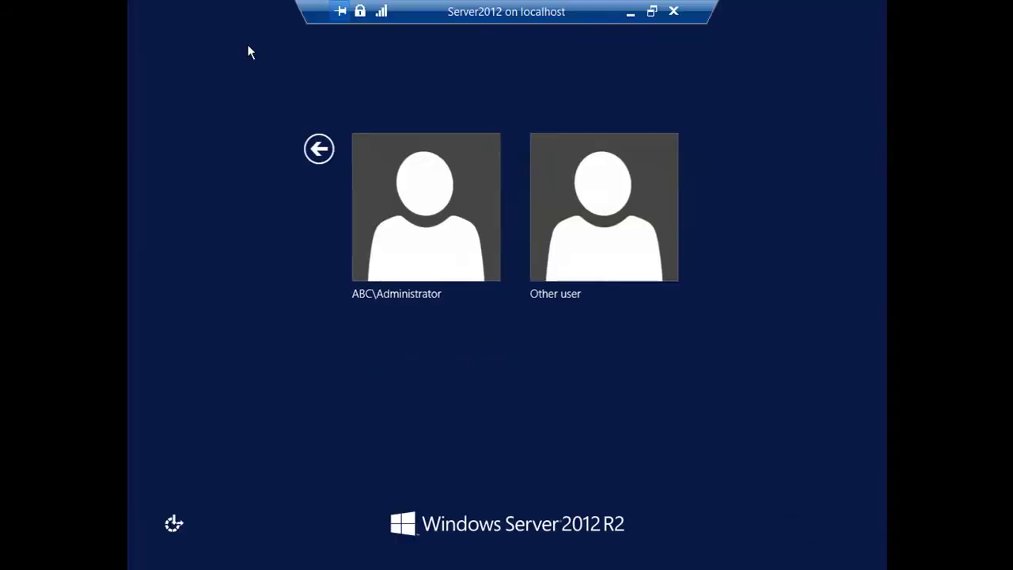
Sign in to Server2012 as ABC\Administrator with the account password.
{"action": "left_click", "coordinate": [401, 198]}
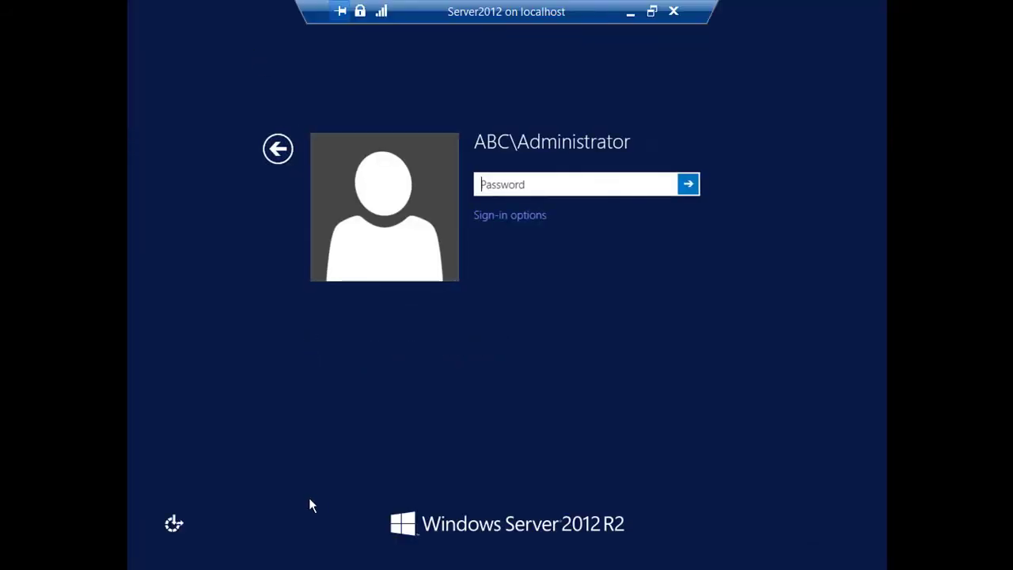
{"action": "type", "text": "Pa"}
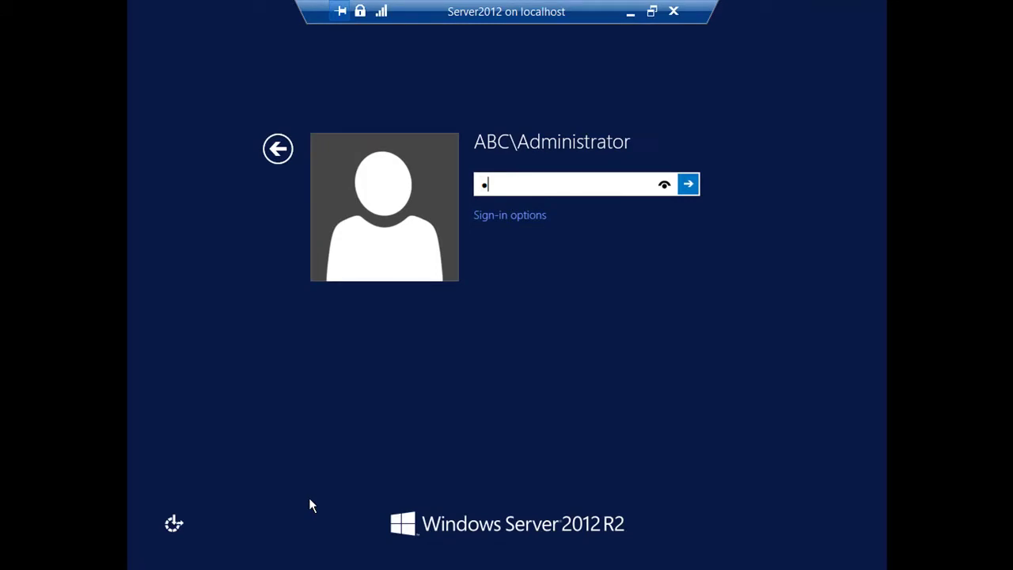
{"action": "type", "text": "ssword"}
{"action": "key", "text": "Return"}
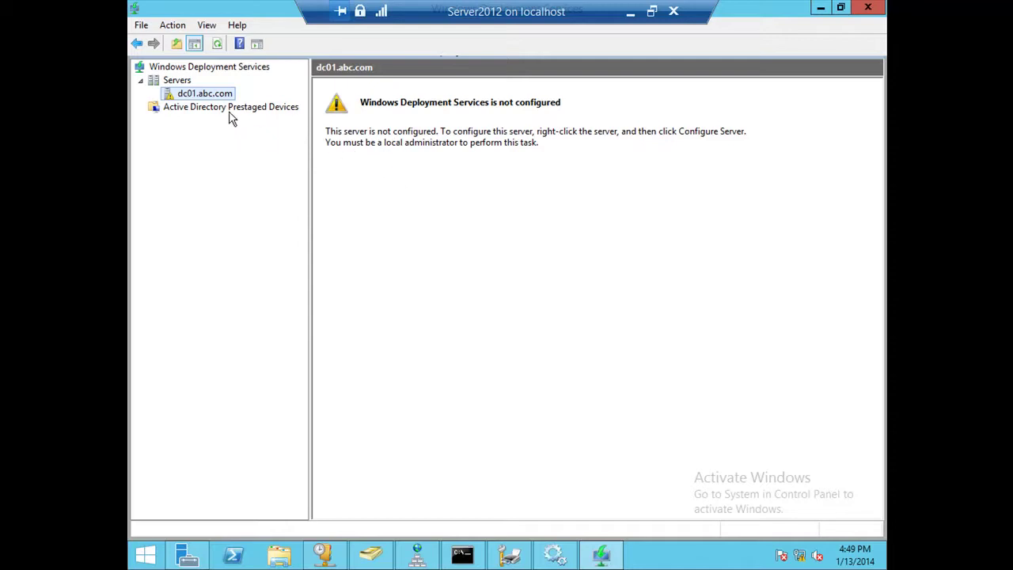
Launch Configure Server for dc01.abc.com from its context menu.
{"action": "right_click", "coordinate": [205, 96]}
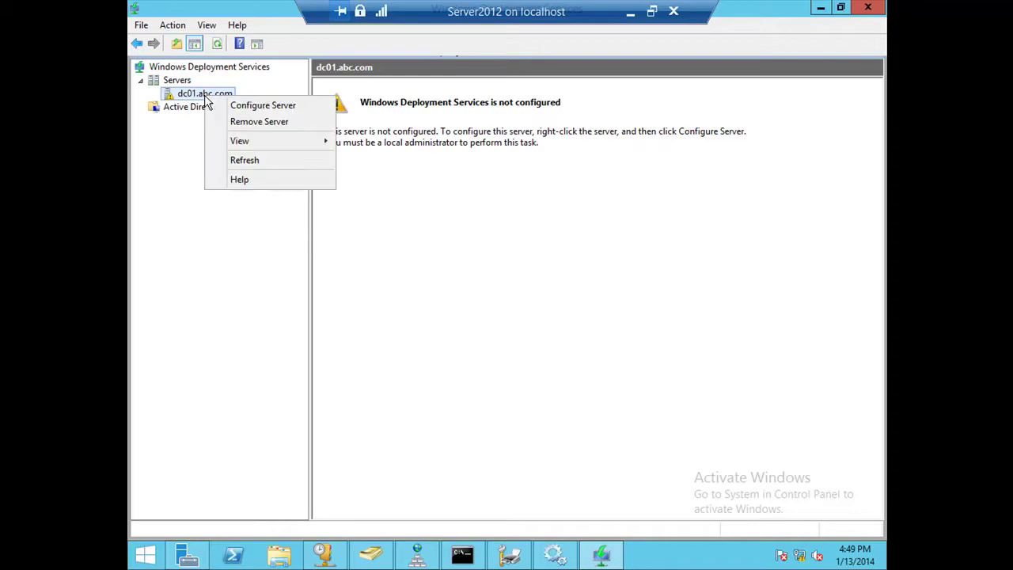
{"action": "left_click", "coordinate": [276, 114]}
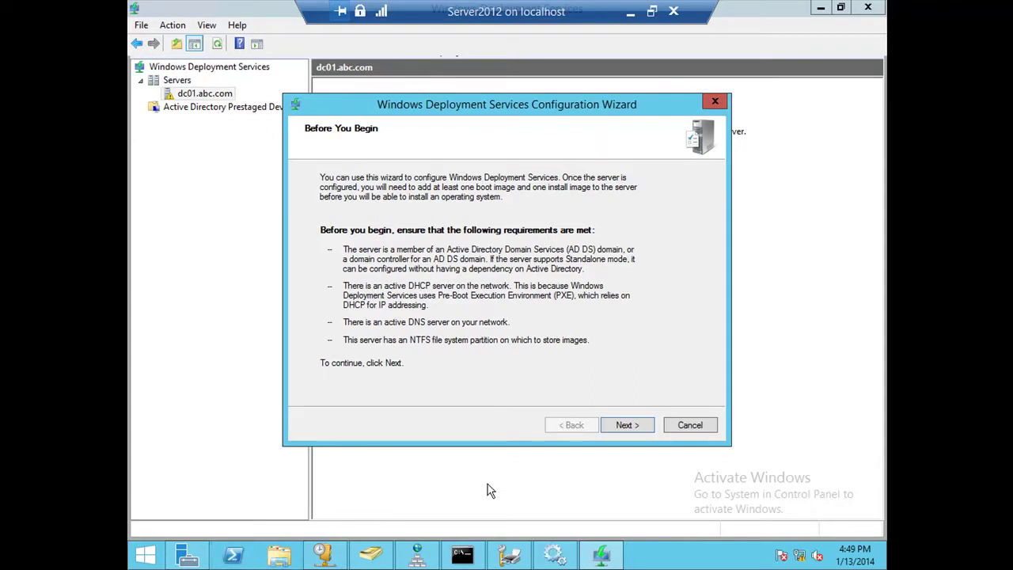
Pass Before You Begin and keep Integrated with Active Directory as the install option.
{"action": "left_click", "coordinate": [625, 428]}
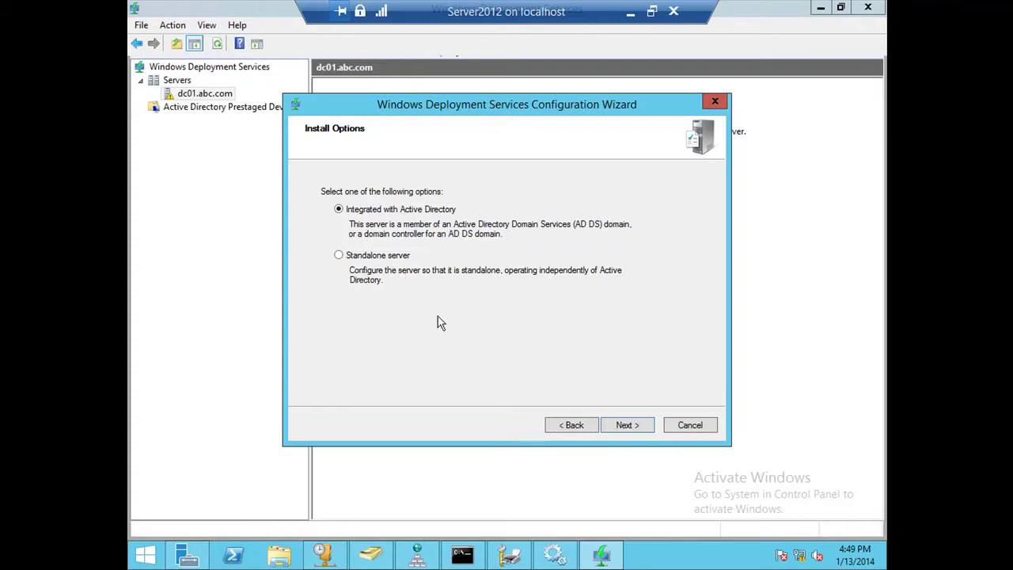
{"action": "left_click", "coordinate": [624, 426]}
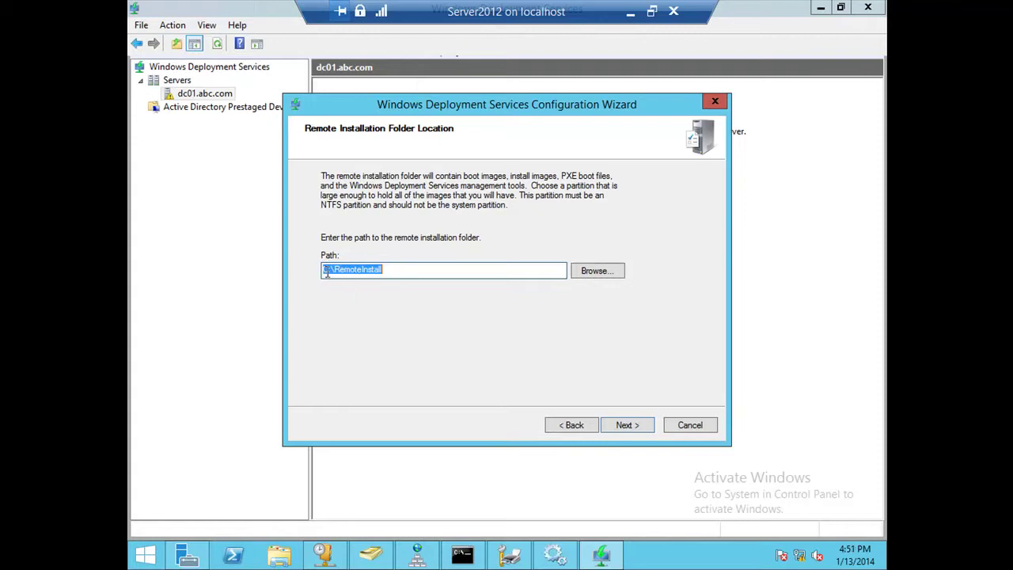
Submit C:\RemoteInstall as the remote installation folder path.
{"action": "left_click_drag", "start_coordinate": [340, 270], "coordinate": [405, 270]}
{"action": "left_click", "coordinate": [611, 424]}
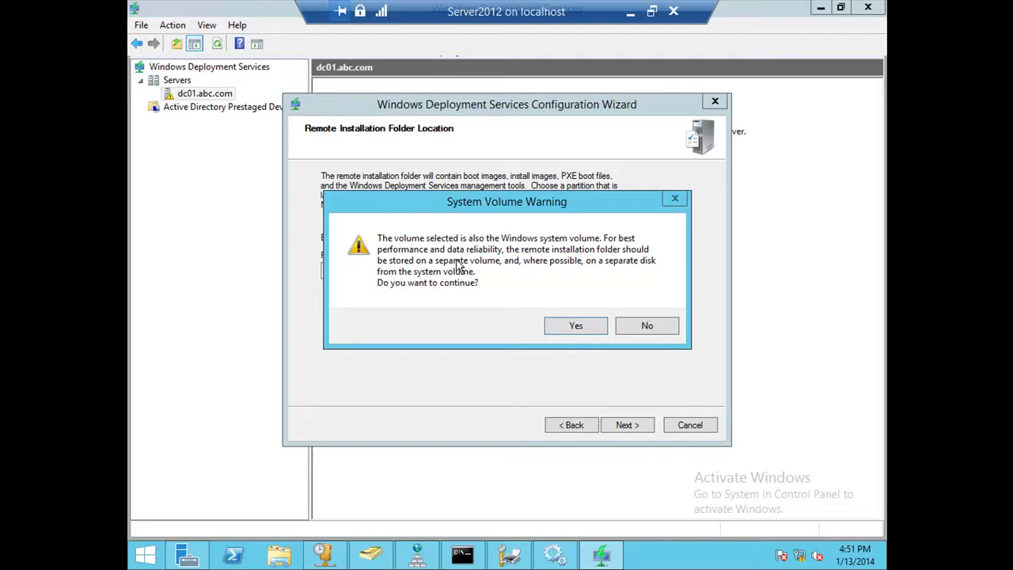
Accept the System Volume Warning to keep RemoteInstall on the system volume.
{"action": "left_click", "coordinate": [576, 327]}
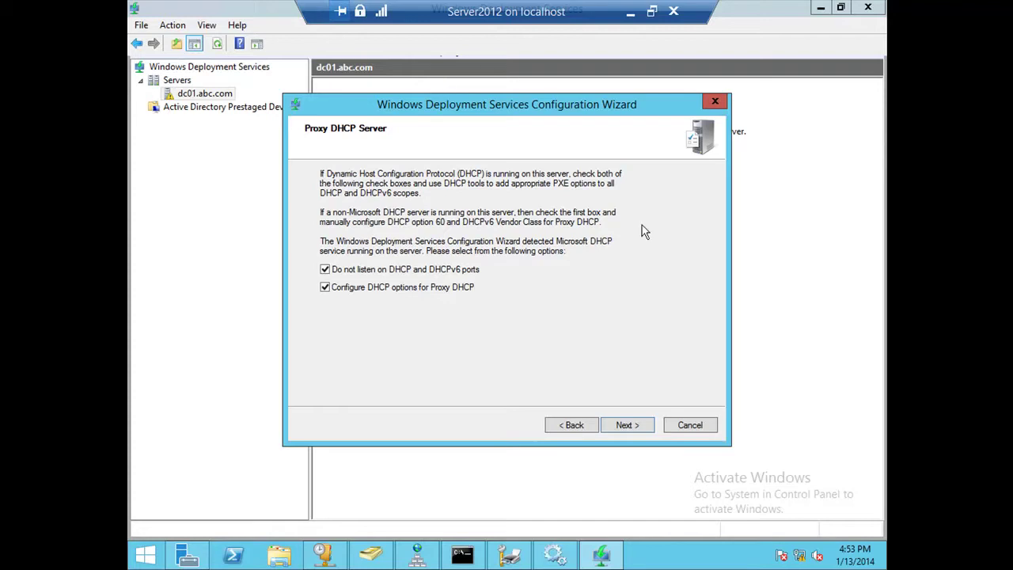
Keep both Proxy DHCP options, choose Respond to all client computers, and start configuring.
{"action": "left_click", "coordinate": [639, 431]}
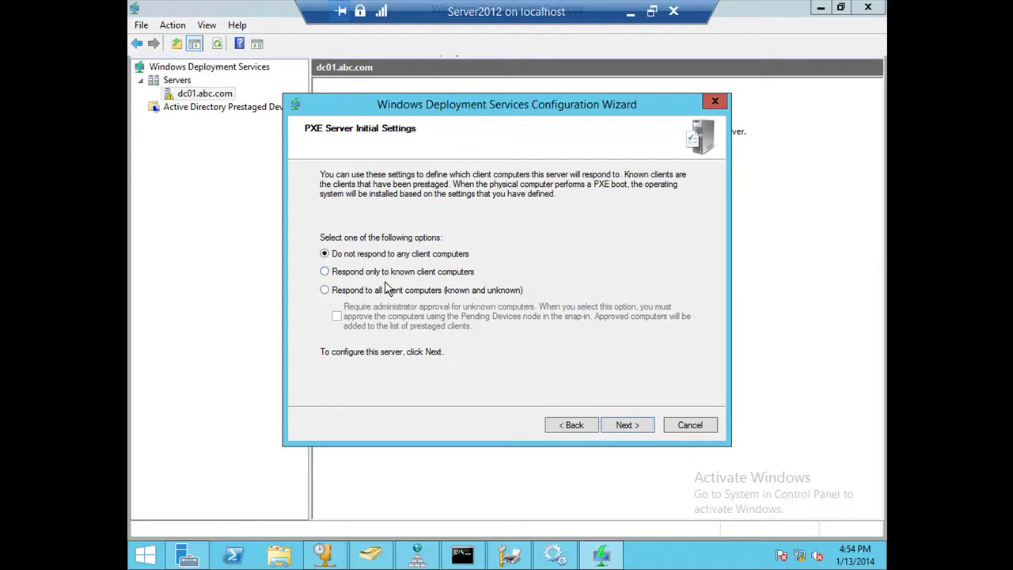
{"action": "left_click", "coordinate": [410, 277]}
{"action": "left_click", "coordinate": [385, 299]}
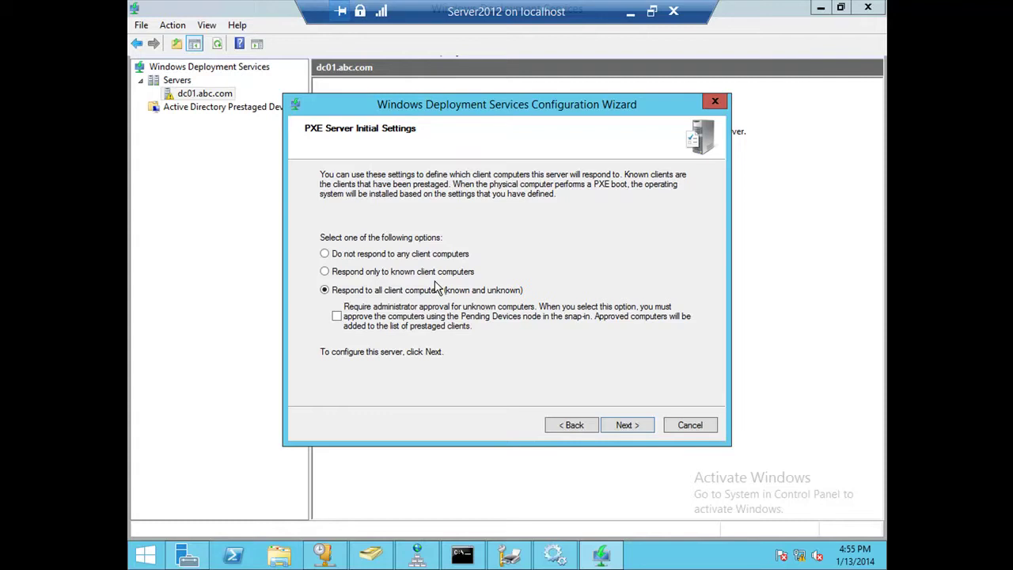
{"action": "left_click", "coordinate": [627, 425]}
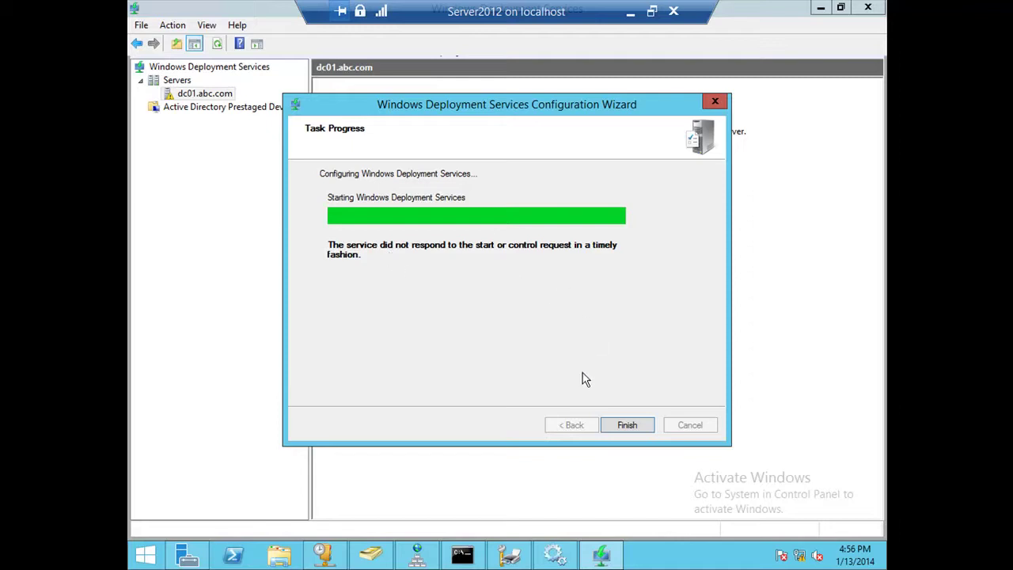
Finish and close the completed WDS configuration wizard.
{"action": "left_click", "coordinate": [620, 422]}
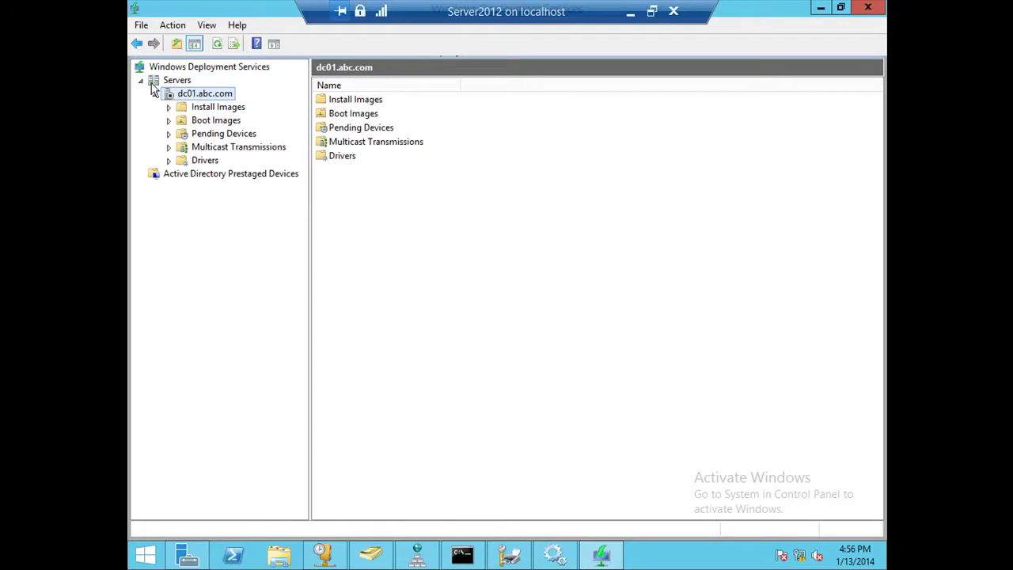
Start the WDS service on dc01.abc.com via All Tasks > Start and dismiss the confirmation.
{"action": "right_click", "coordinate": [196, 95]}
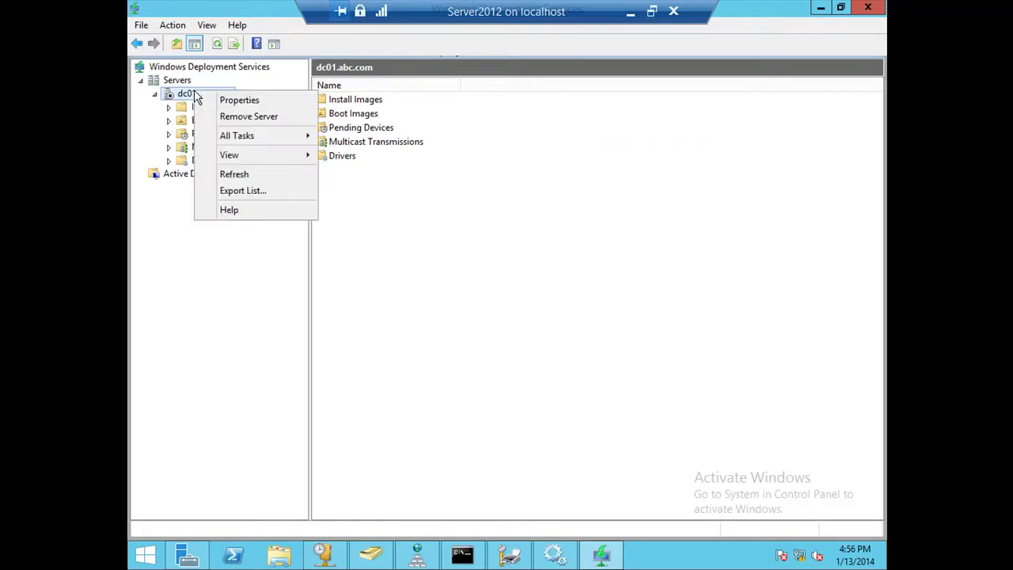
{"action": "mouse_move", "coordinate": [284, 138]}
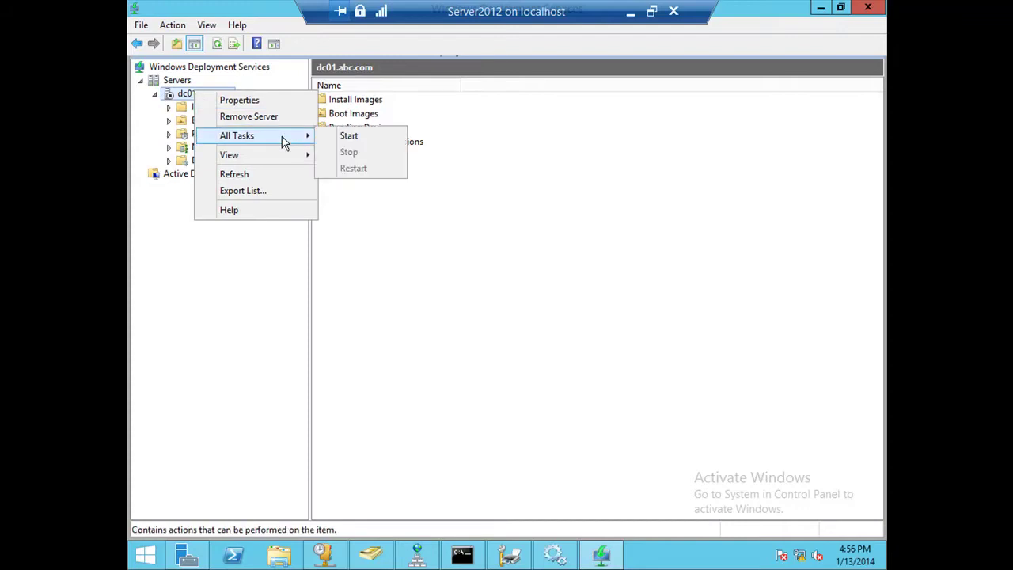
{"action": "left_click", "coordinate": [349, 137]}
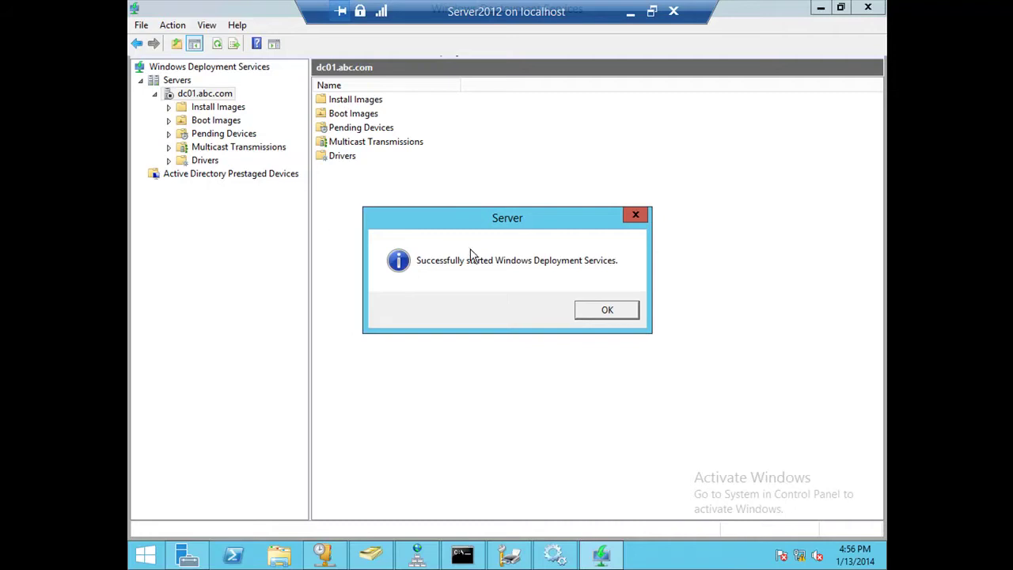
{"action": "left_click", "coordinate": [598, 315]}
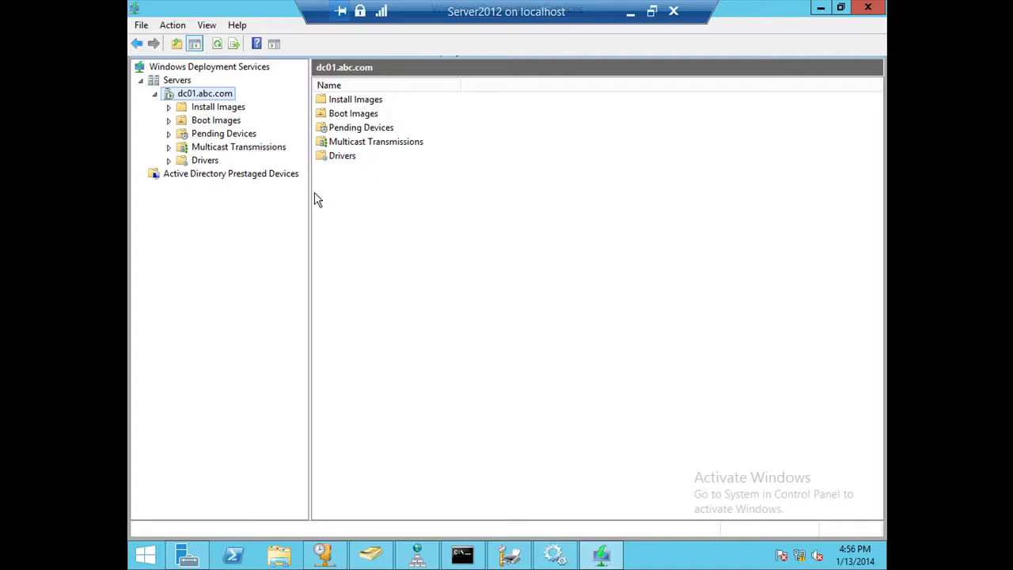
Widen the tree pane, check Boot Images, and return to the empty Install Images store.
{"action": "left_click_drag", "start_coordinate": [310, 196], "coordinate": [326, 199]}
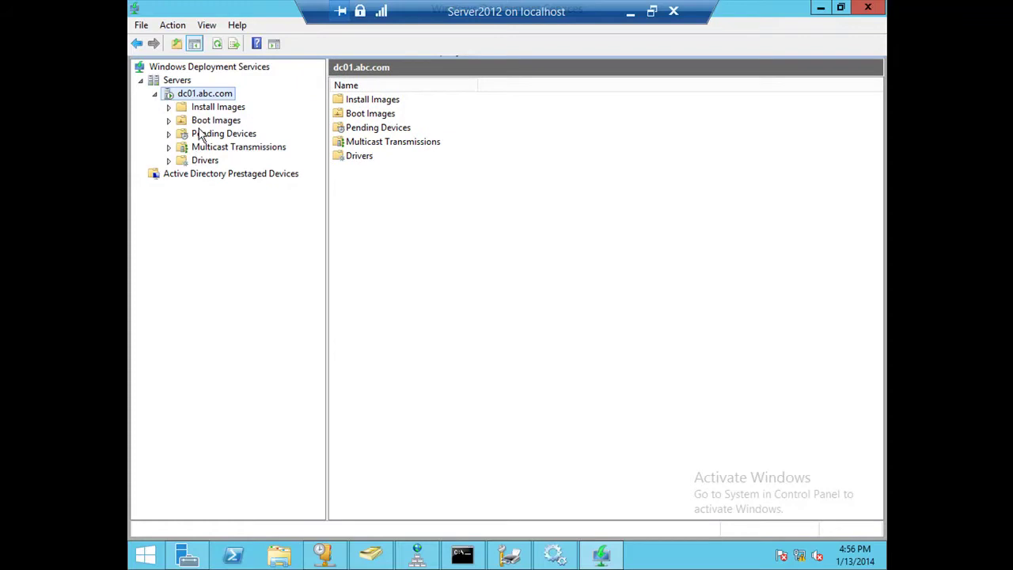
{"action": "left_click", "coordinate": [223, 111]}
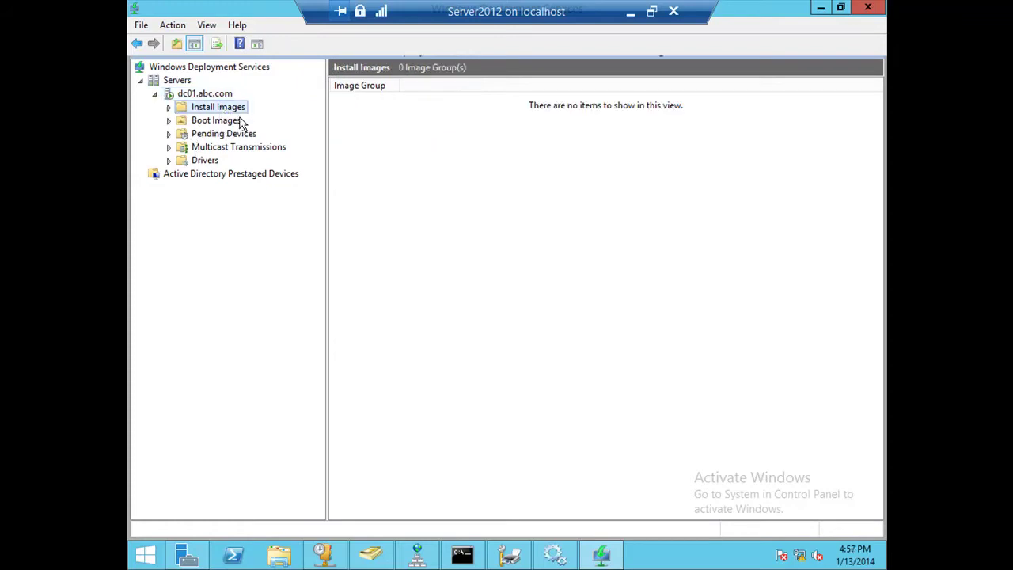
{"action": "left_click", "coordinate": [168, 107]}
{"action": "left_click", "coordinate": [216, 122]}
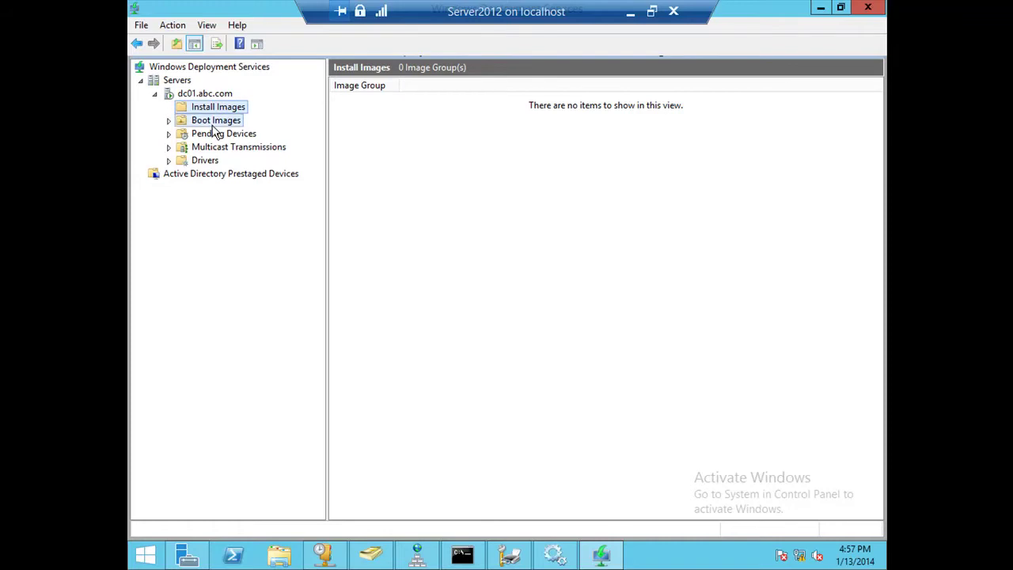
{"action": "left_click", "coordinate": [207, 110]}
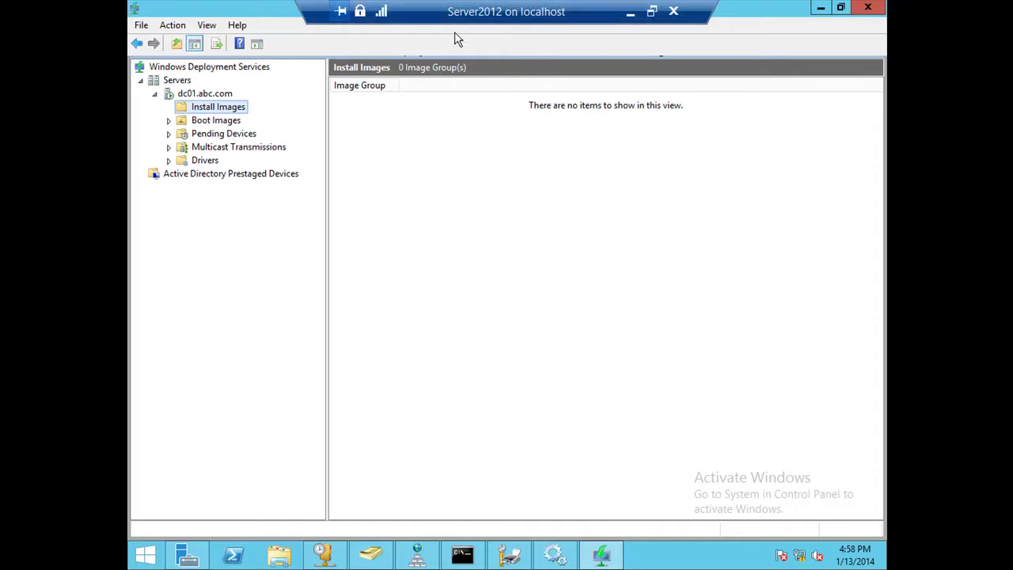
Add an install image under a new group name replacing ImageGroup1, then exit full screen.
{"action": "right_click", "coordinate": [224, 114]}
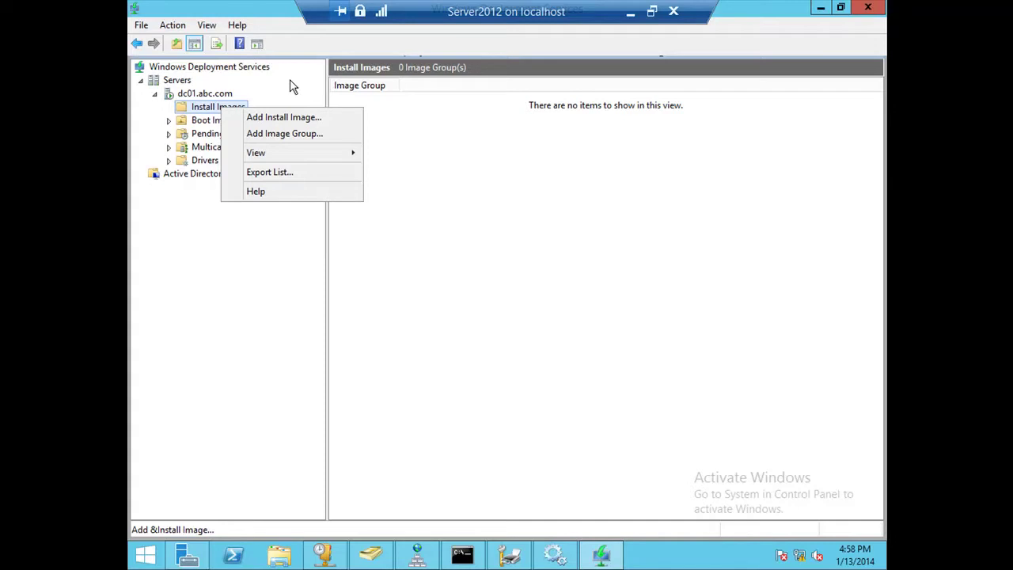
{"action": "left_click", "coordinate": [324, 120]}
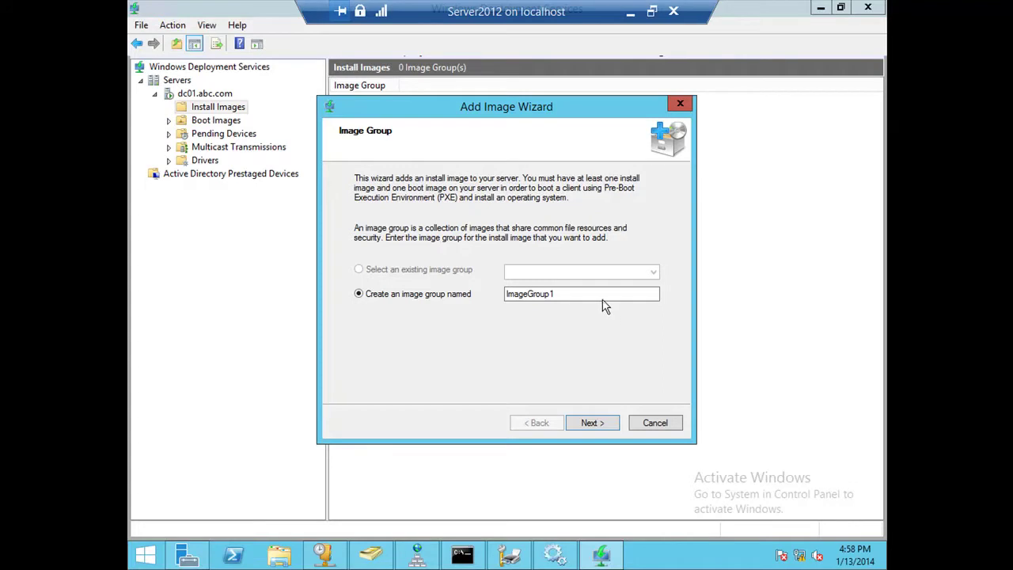
{"action": "left_click_drag", "start_coordinate": [615, 297], "coordinate": [486, 304]}
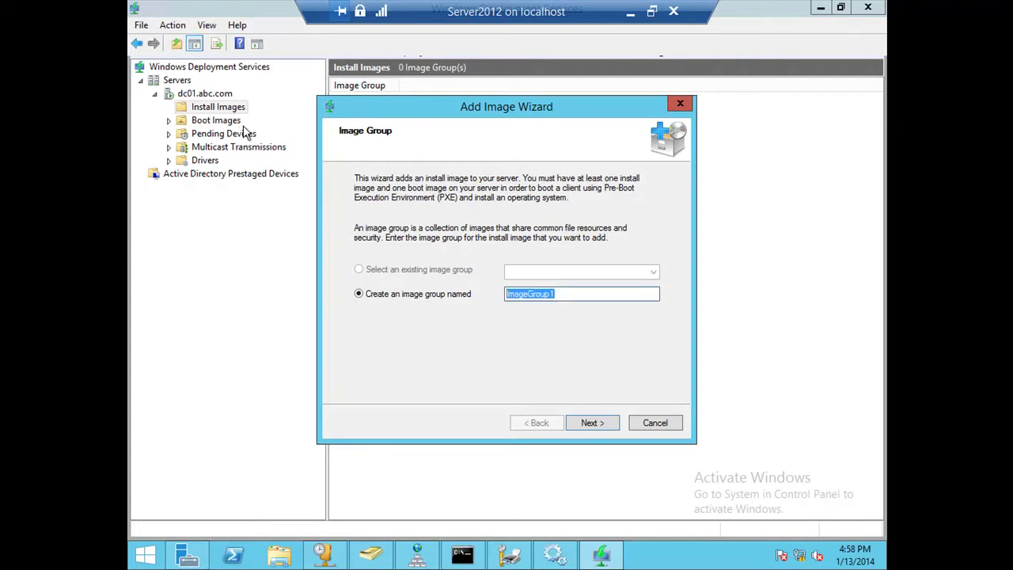
{"action": "type", "text": "E"}
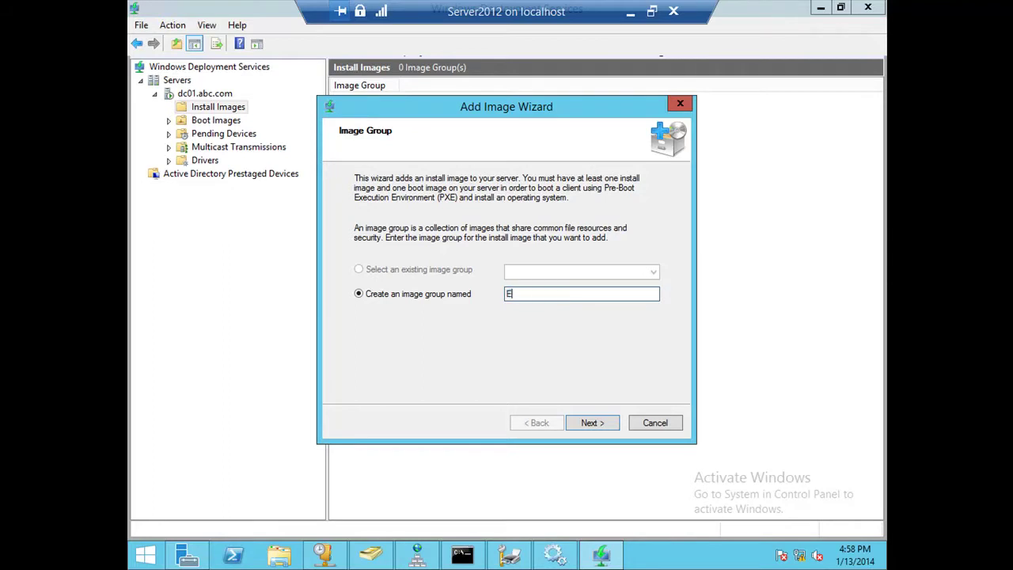
{"action": "key", "text": "BackSpace"}
{"action": "type", "text": "WindowsServers"}
{"action": "left_click", "coordinate": [592, 423]}
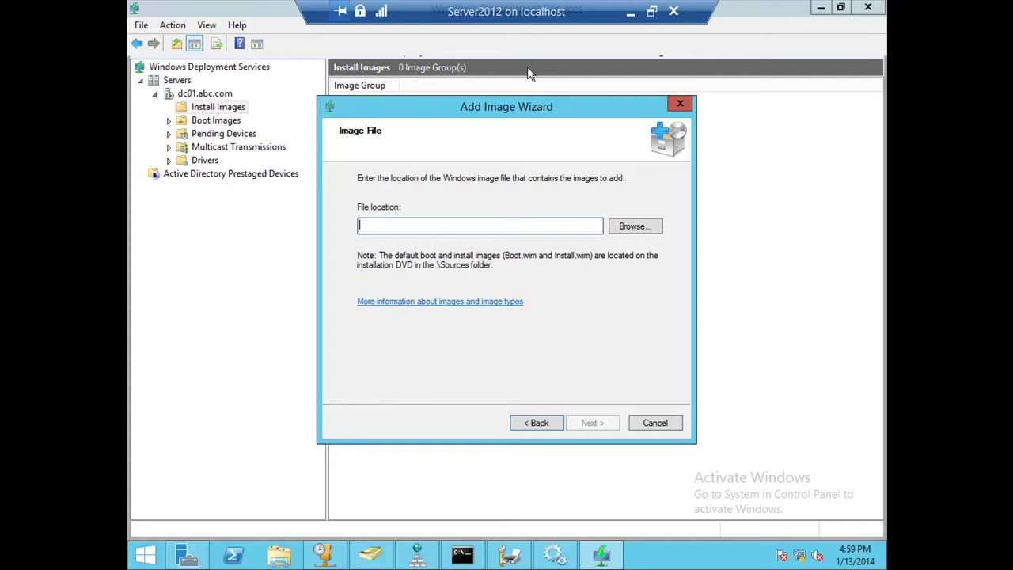
{"action": "double_click", "coordinate": [498, 6]}
Insert E:\ISO\Mine_windows_server_2012_r2_x64.iso into the Server2012 VM's DVD drive, back in full screen.
{"action": "left_click_drag", "start_coordinate": [348, 22], "coordinate": [529, 120]}
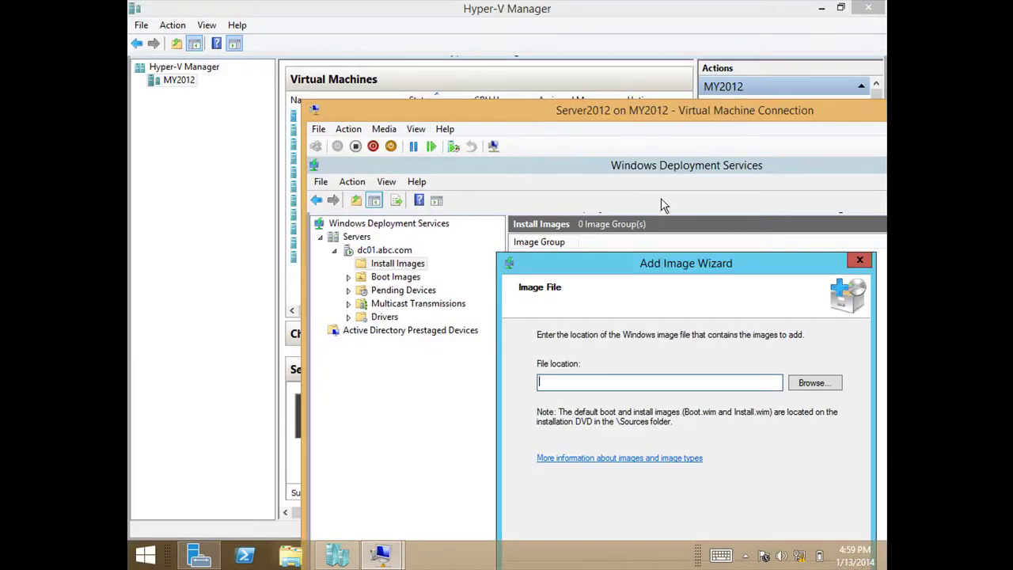
{"action": "left_click", "coordinate": [383, 129]}
{"action": "mouse_move", "coordinate": [398, 145]}
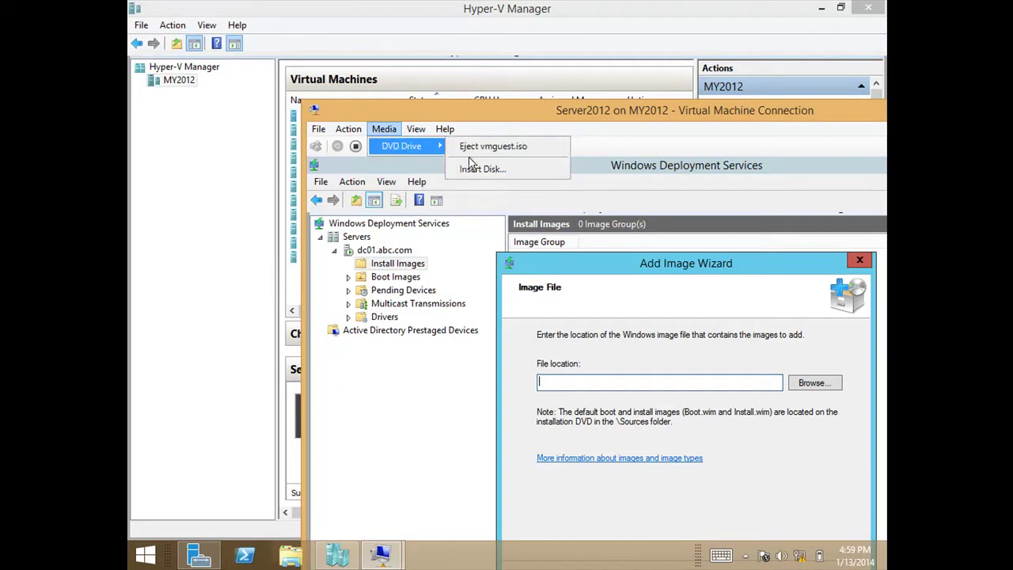
{"action": "left_click", "coordinate": [496, 169]}
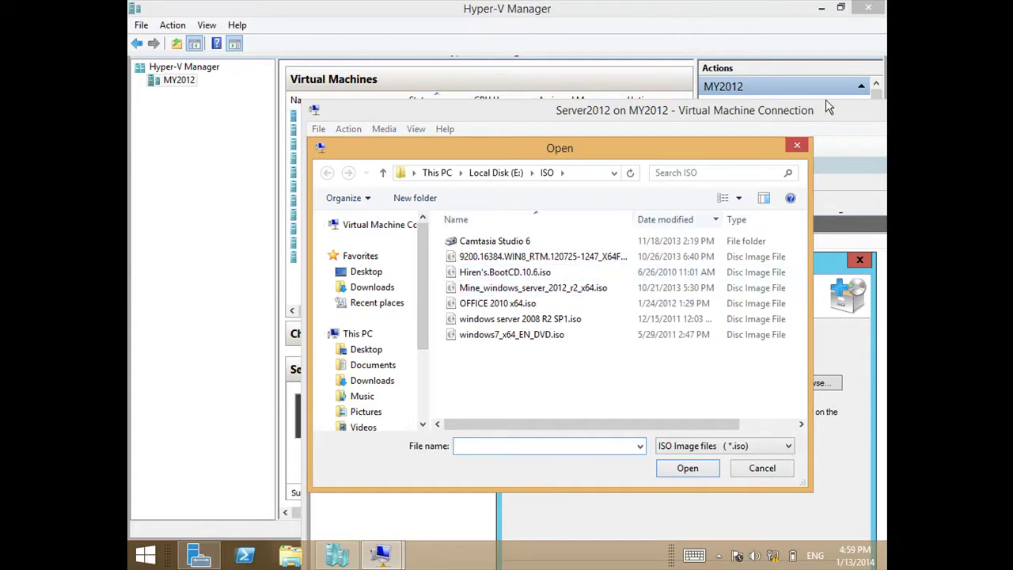
{"action": "left_click", "coordinate": [508, 173]}
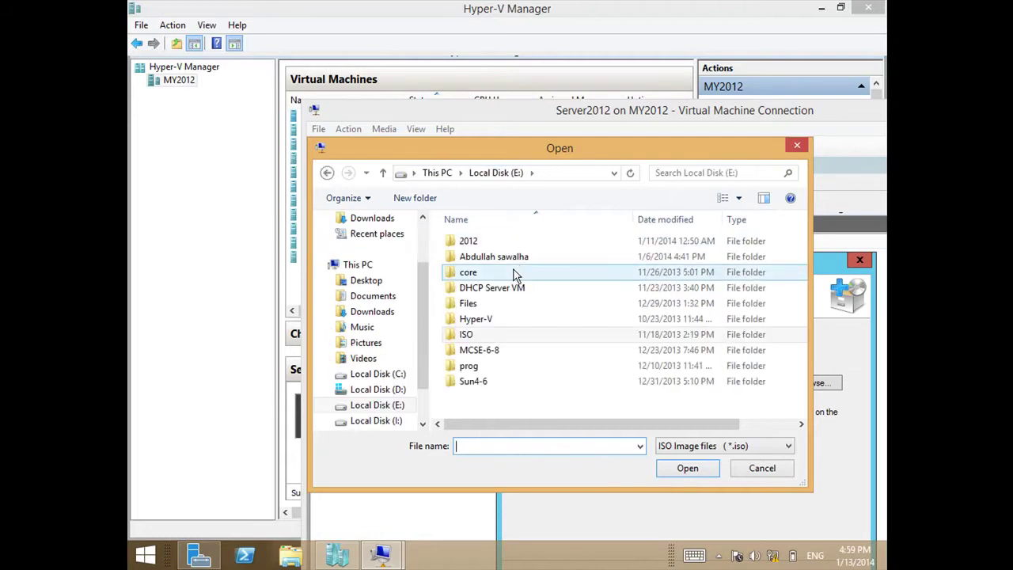
{"action": "double_click", "coordinate": [479, 337]}
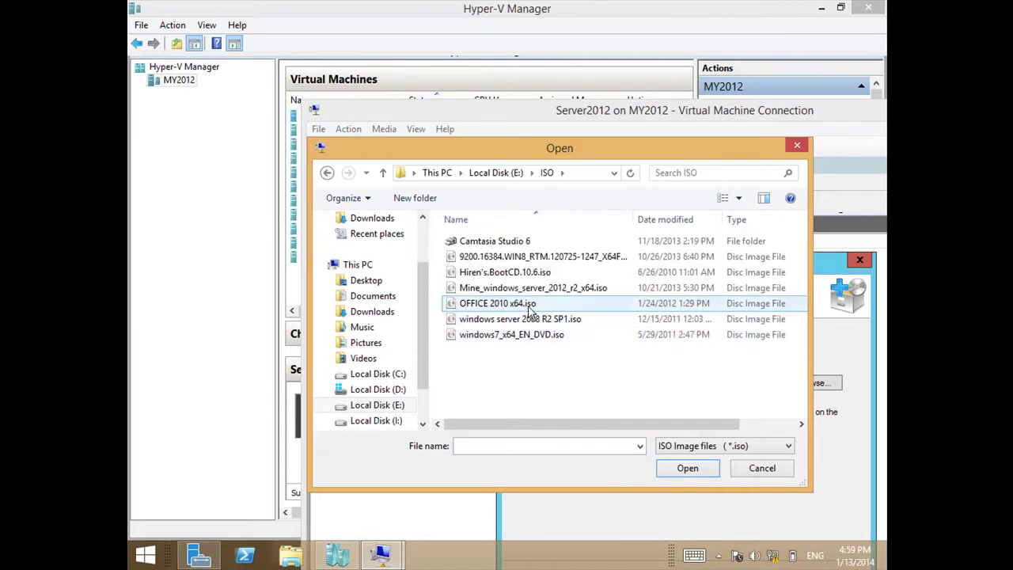
{"action": "left_click", "coordinate": [528, 291]}
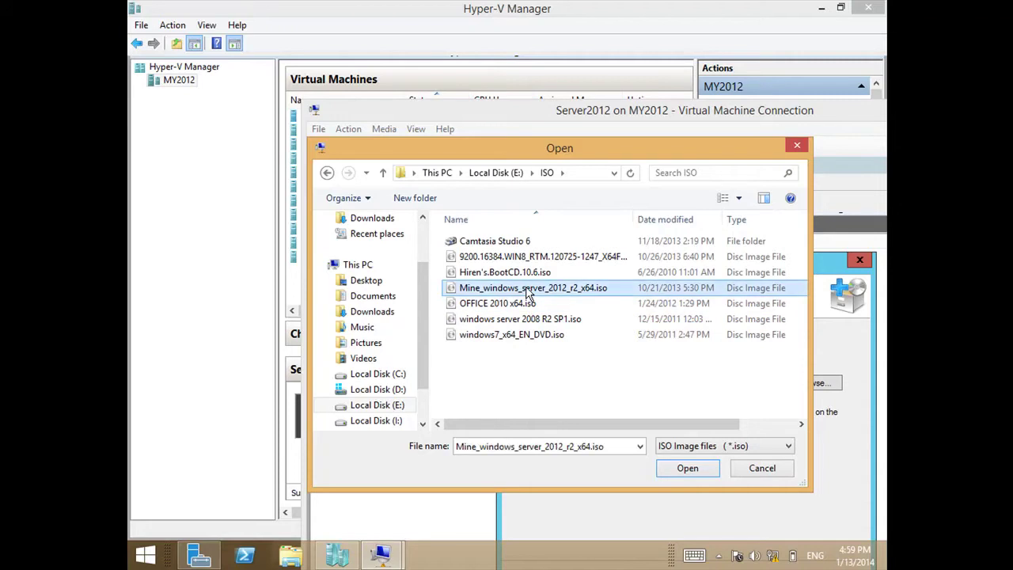
{"action": "double_click", "coordinate": [528, 292]}
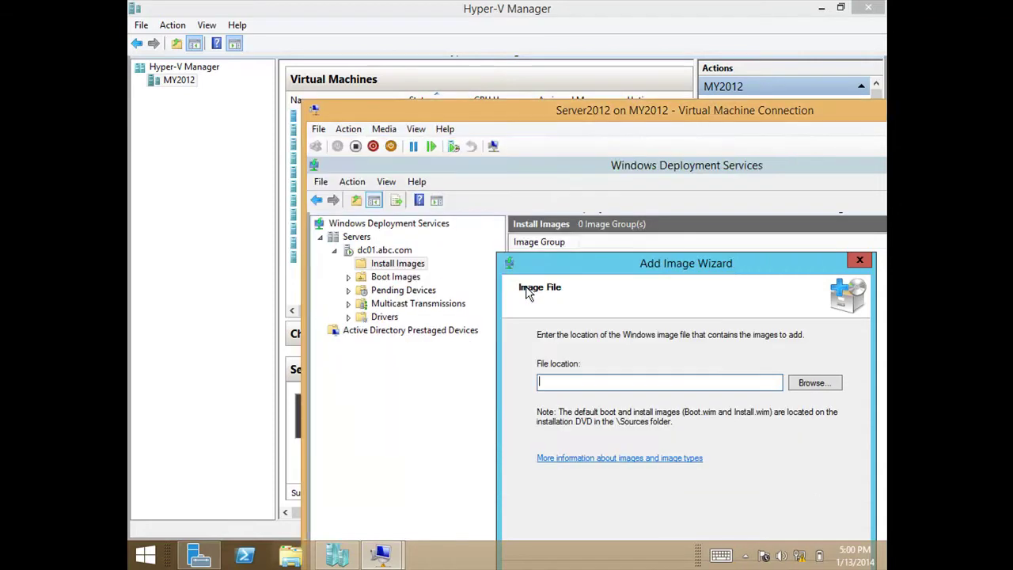
{"action": "double_click", "coordinate": [616, 111]}
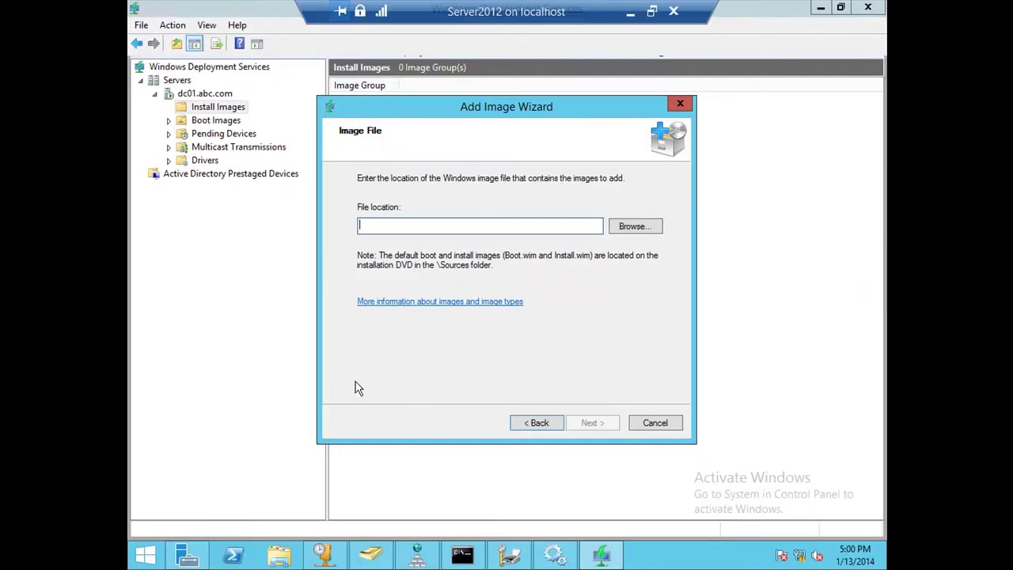
{"action": "left_click", "coordinate": [279, 555]}
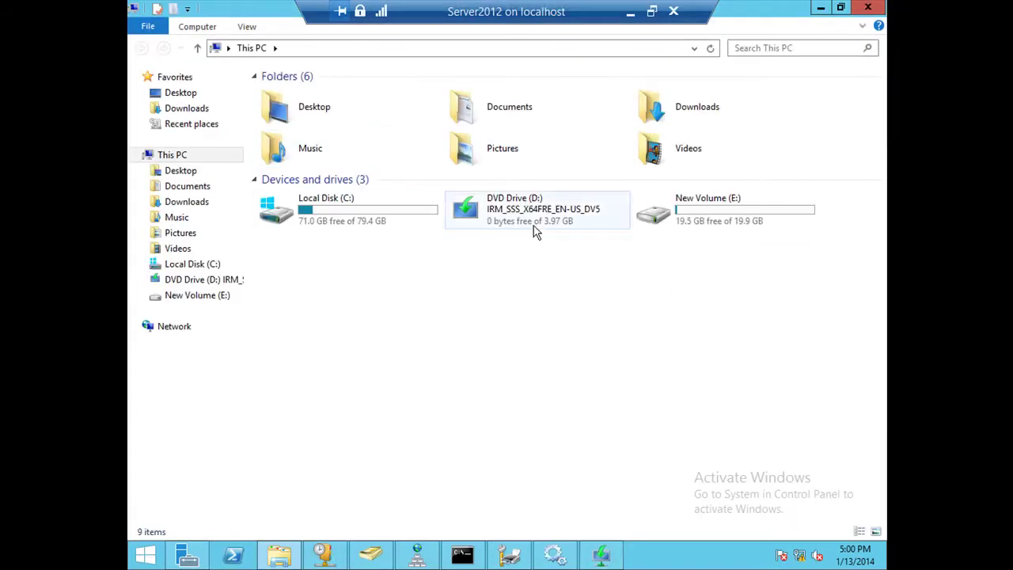
Confirm DVD Drive (D:) shows the IRM_SSS_X64FRE_EN-US_DV5 disc, then leave full screen.
{"action": "left_click", "coordinate": [533, 225]}
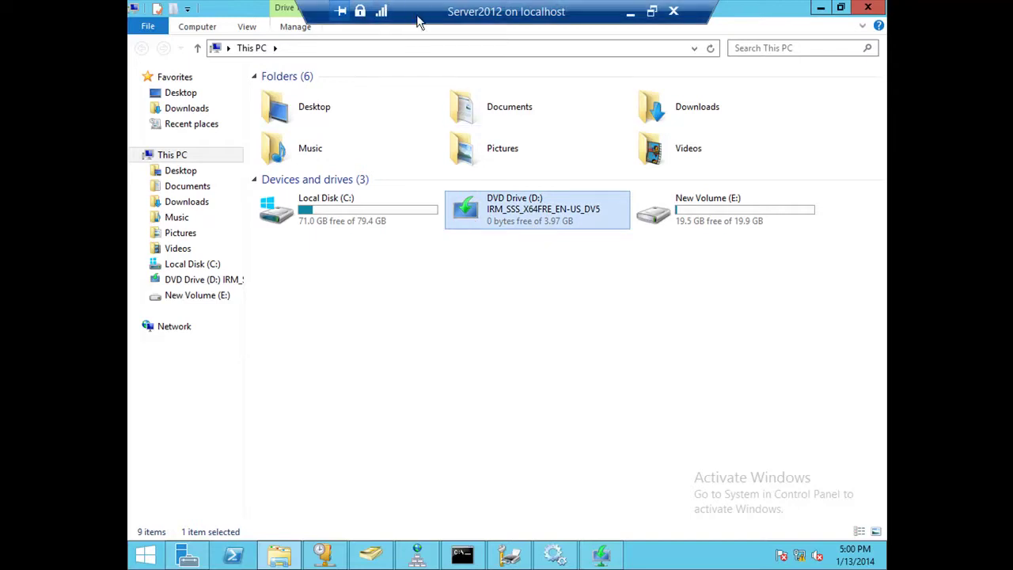
{"action": "double_click", "coordinate": [444, 19]}
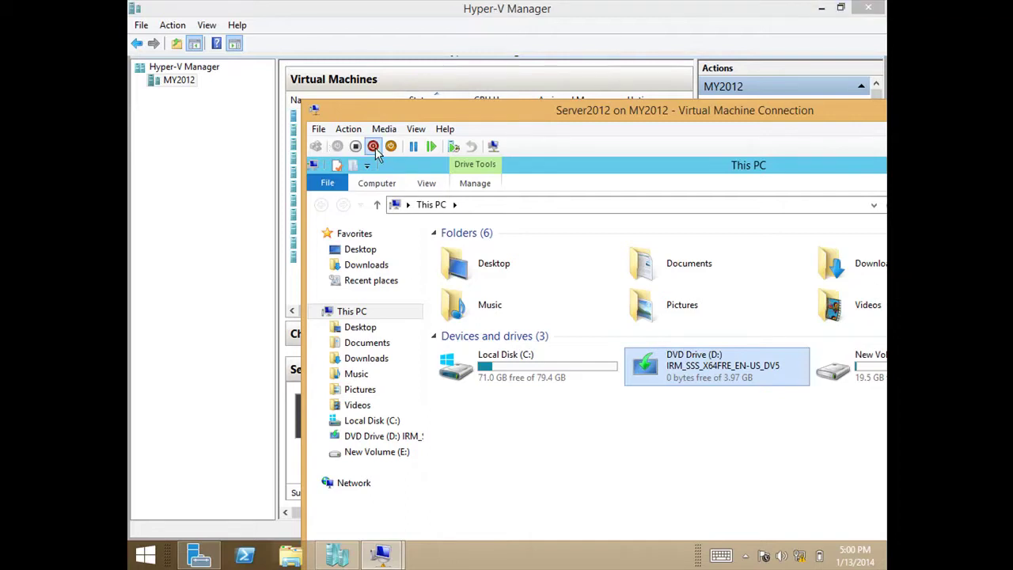
Re-insert Mine_windows_server_2012_r2_x64.iso into the VM's DVD drive and restore the full-screen console.
{"action": "left_click", "coordinate": [384, 129]}
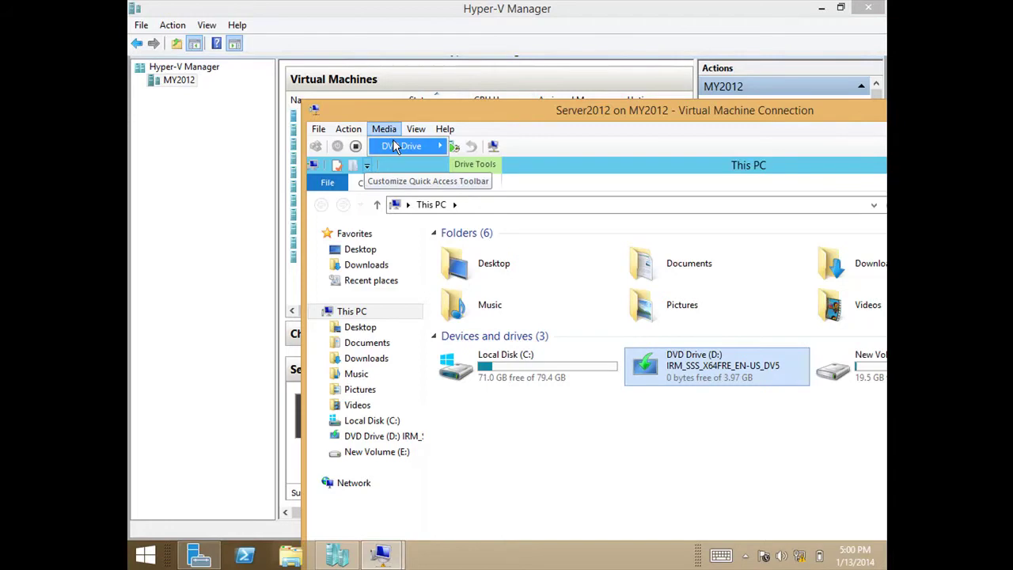
{"action": "mouse_move", "coordinate": [393, 146]}
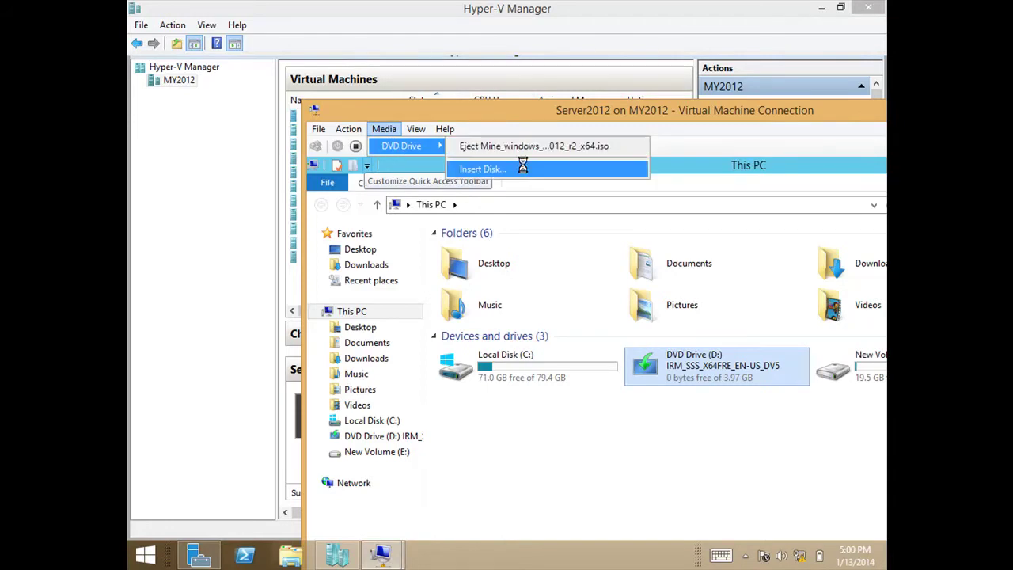
{"action": "left_click", "coordinate": [523, 169]}
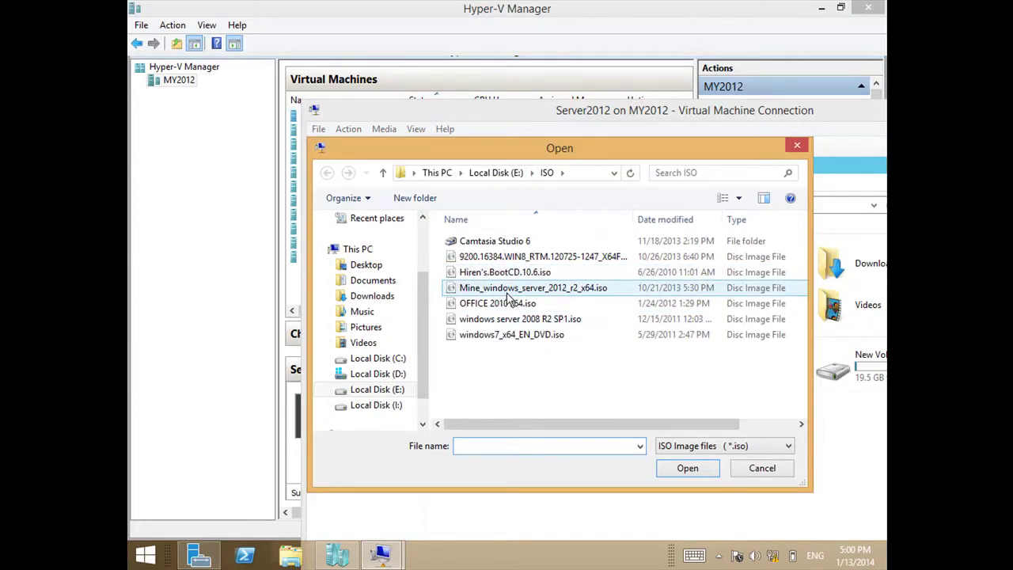
{"action": "left_click", "coordinate": [508, 293]}
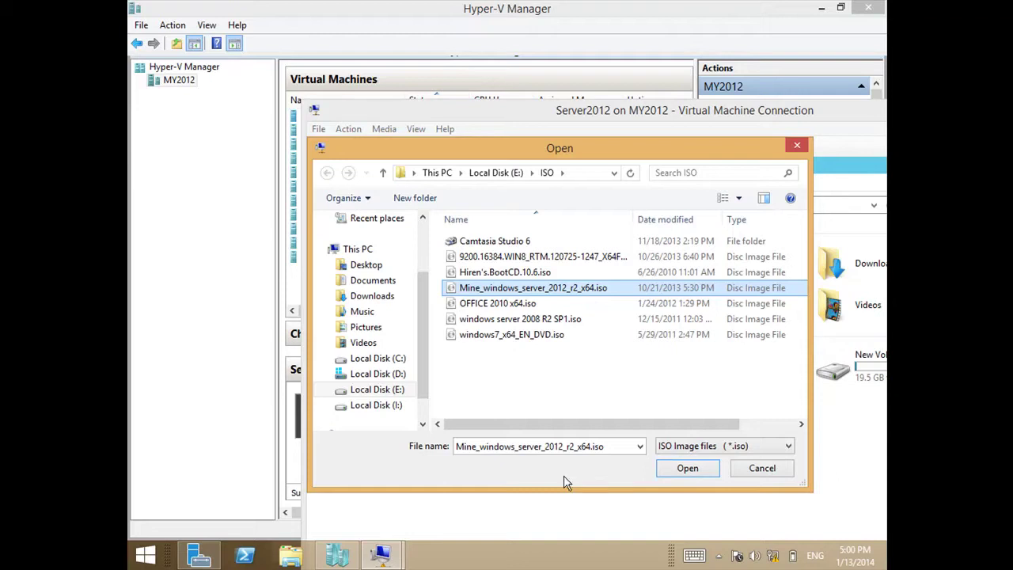
{"action": "left_click", "coordinate": [677, 468]}
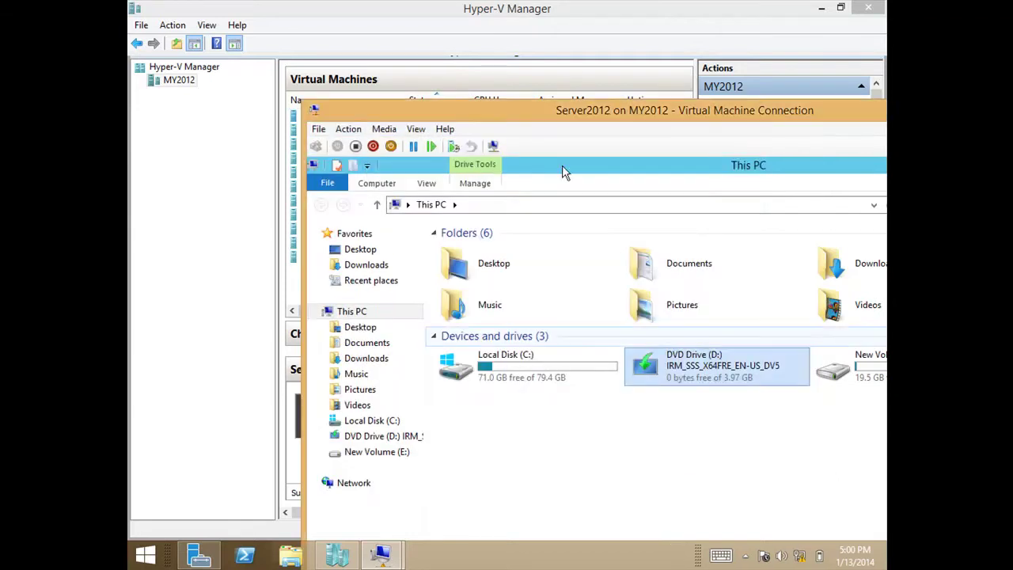
{"action": "double_click", "coordinate": [577, 114]}
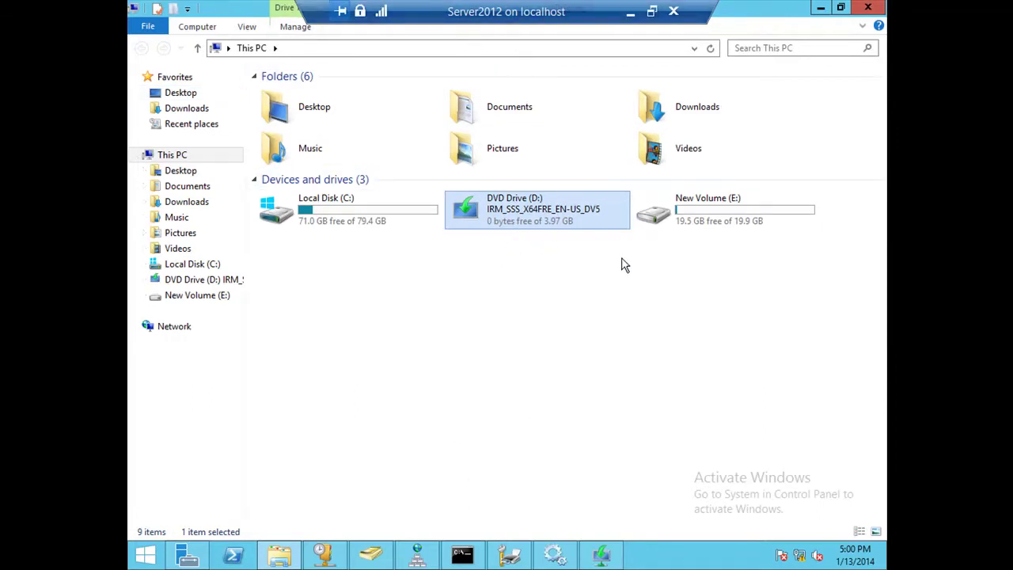
Check the free space shown on the This PC drive tiles.
{"action": "mouse_move", "coordinate": [659, 210]}
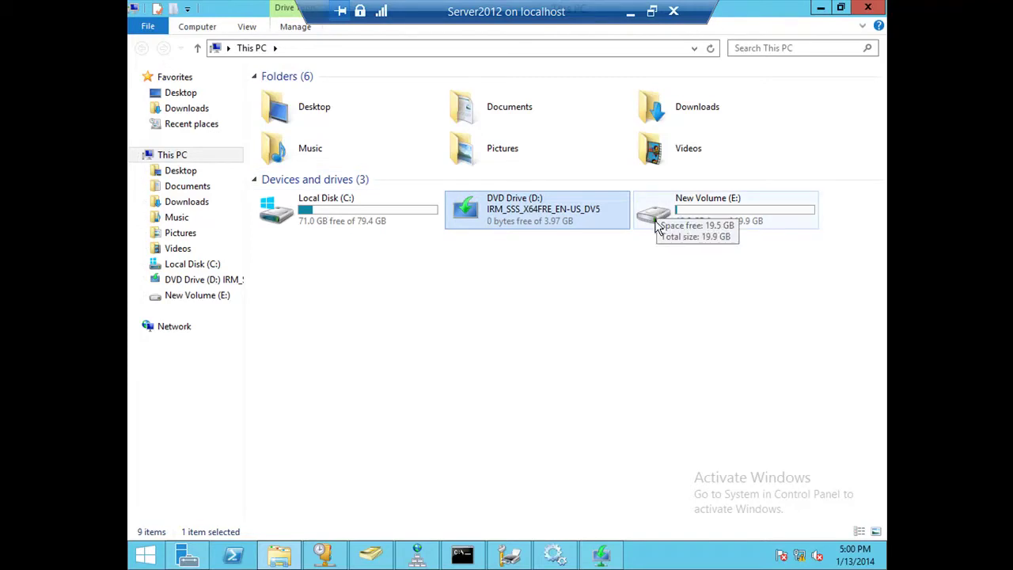
{"action": "mouse_move", "coordinate": [598, 220]}
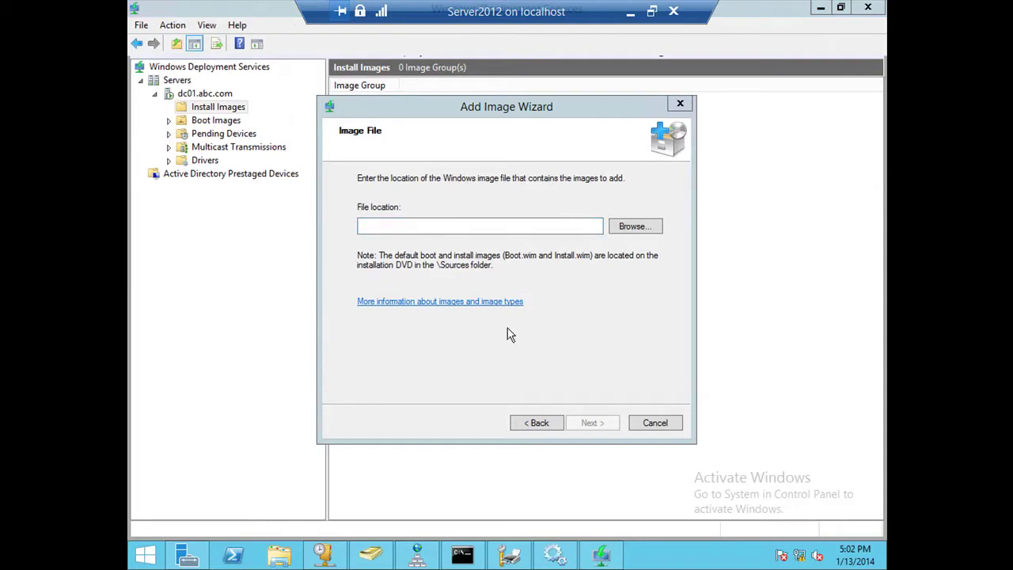
Browse to DVD Drive (D:)\sources and pick install.wim as the image file.
{"action": "left_click", "coordinate": [627, 234]}
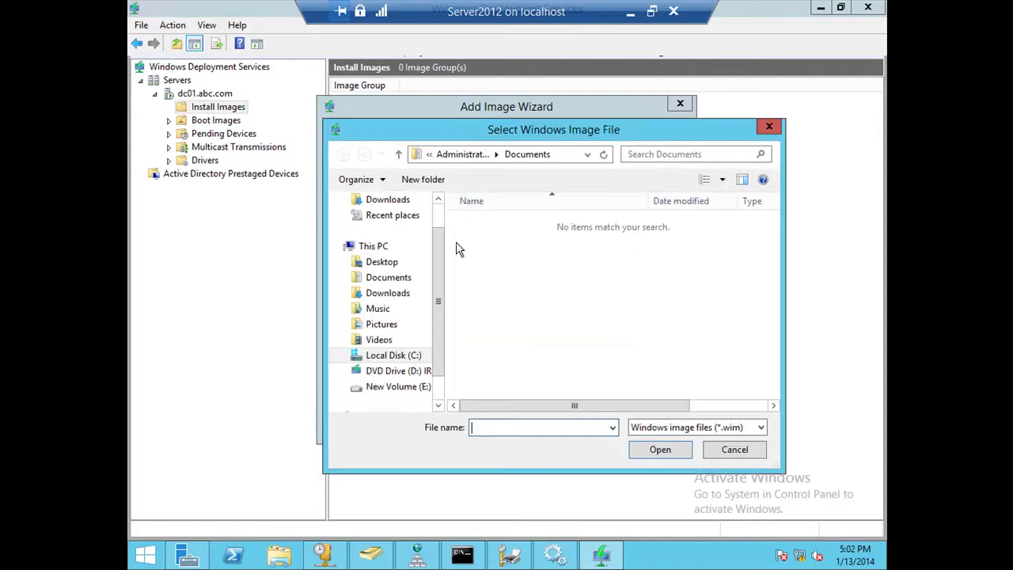
{"action": "scroll", "coordinate": [448, 290], "scroll_direction": "down", "scroll_amount": 2}
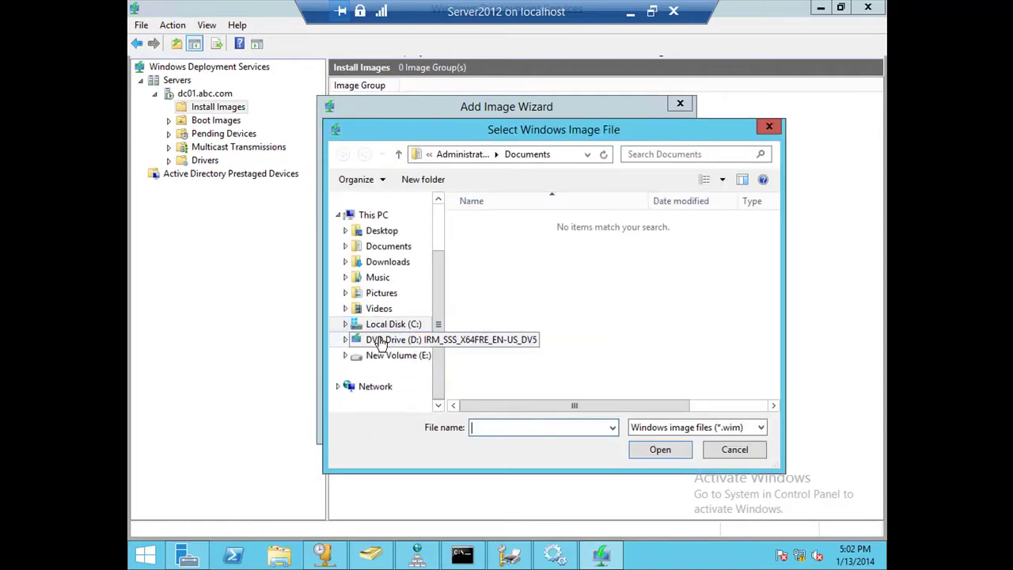
{"action": "left_click", "coordinate": [381, 342]}
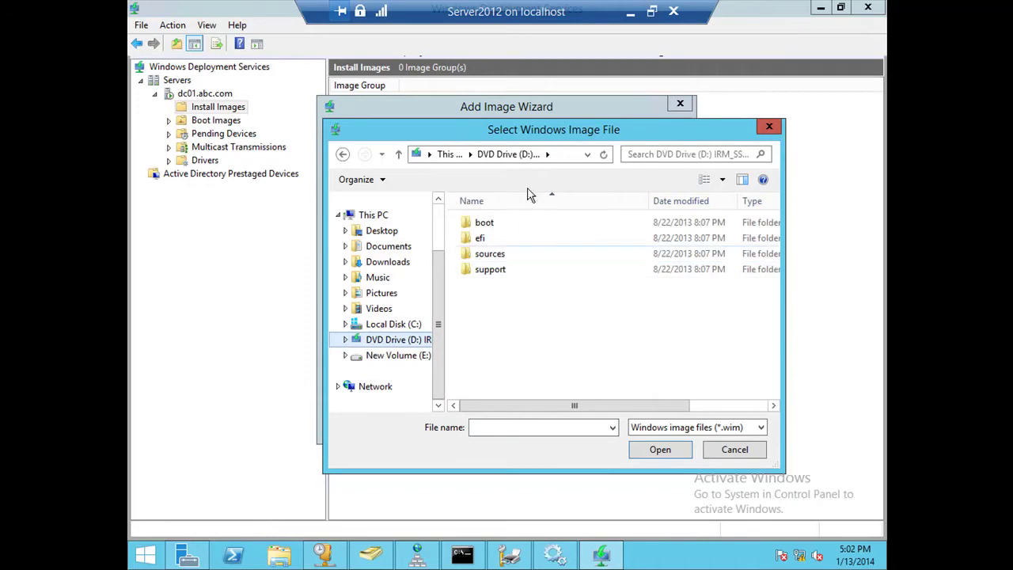
{"action": "left_click_drag", "start_coordinate": [530, 129], "coordinate": [407, 128]}
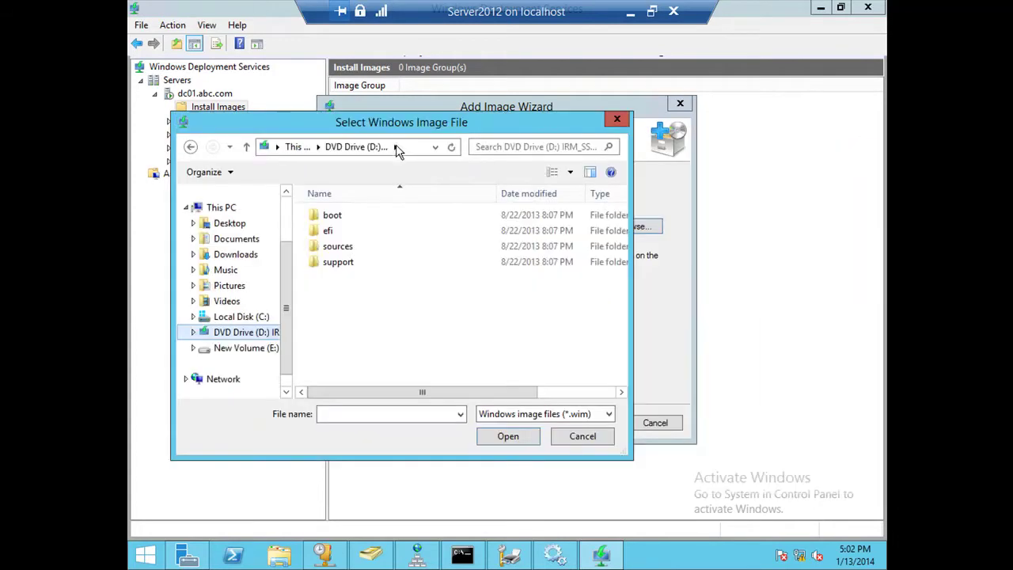
{"action": "double_click", "coordinate": [342, 246]}
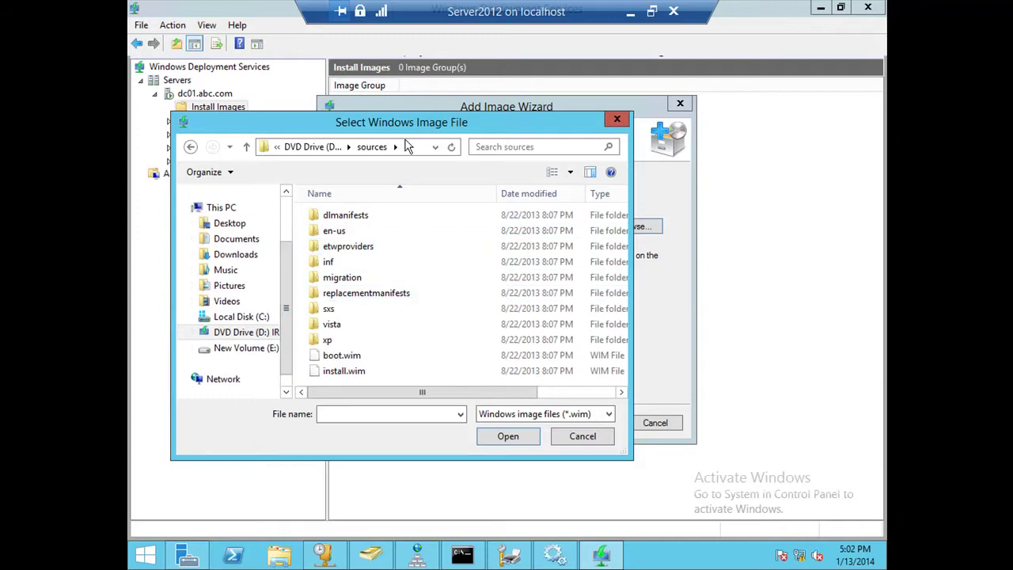
{"action": "left_click_drag", "start_coordinate": [422, 113], "coordinate": [446, 281]}
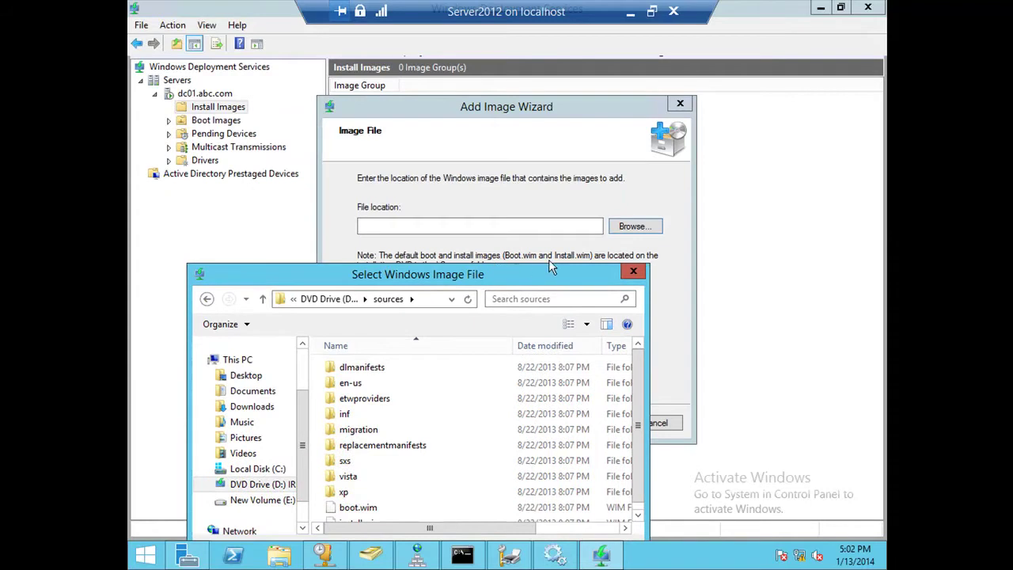
{"action": "left_click_drag", "start_coordinate": [529, 267], "coordinate": [591, 52]}
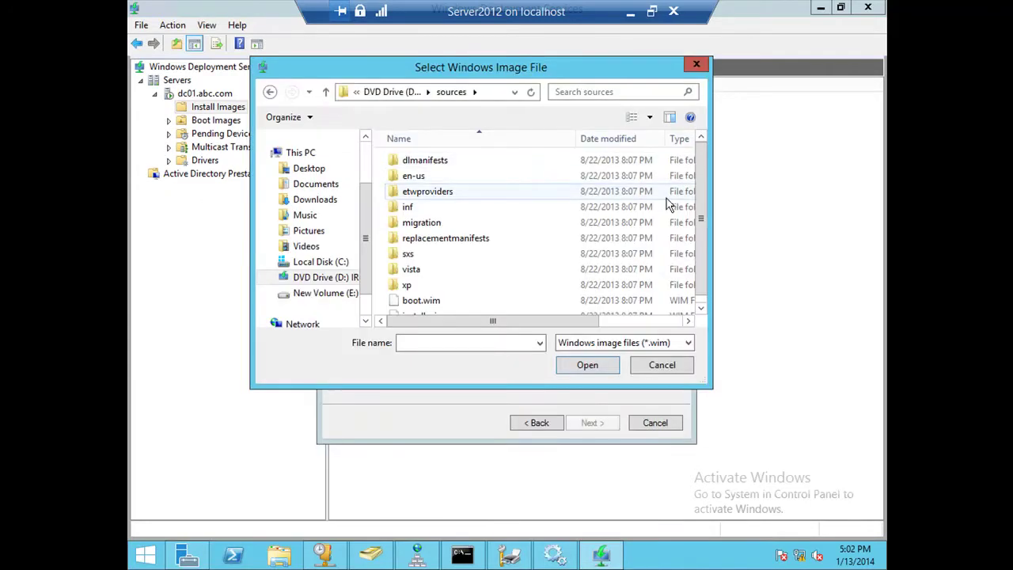
{"action": "left_click_drag", "start_coordinate": [702, 190], "coordinate": [699, 222]}
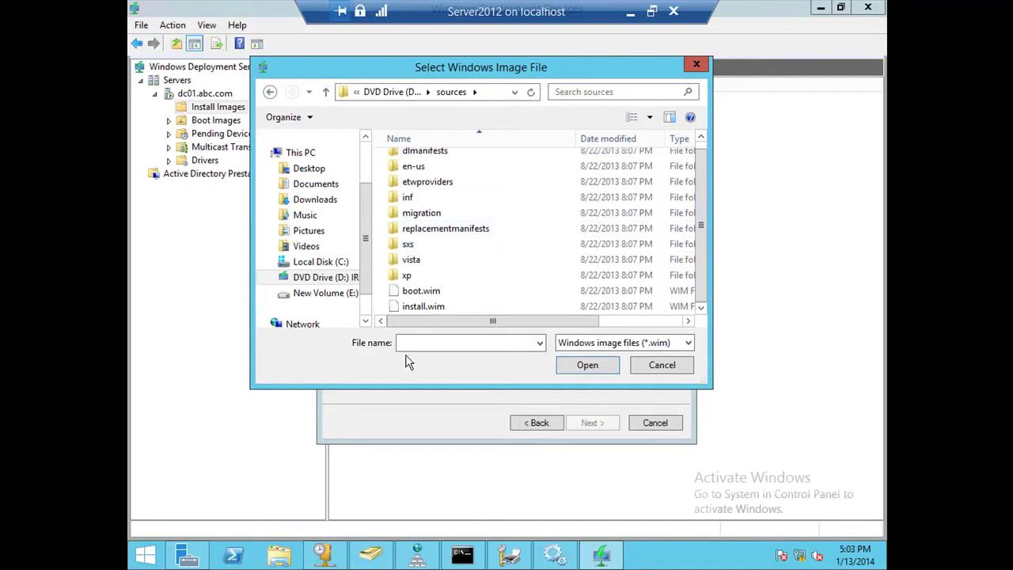
{"action": "double_click", "coordinate": [426, 307]}
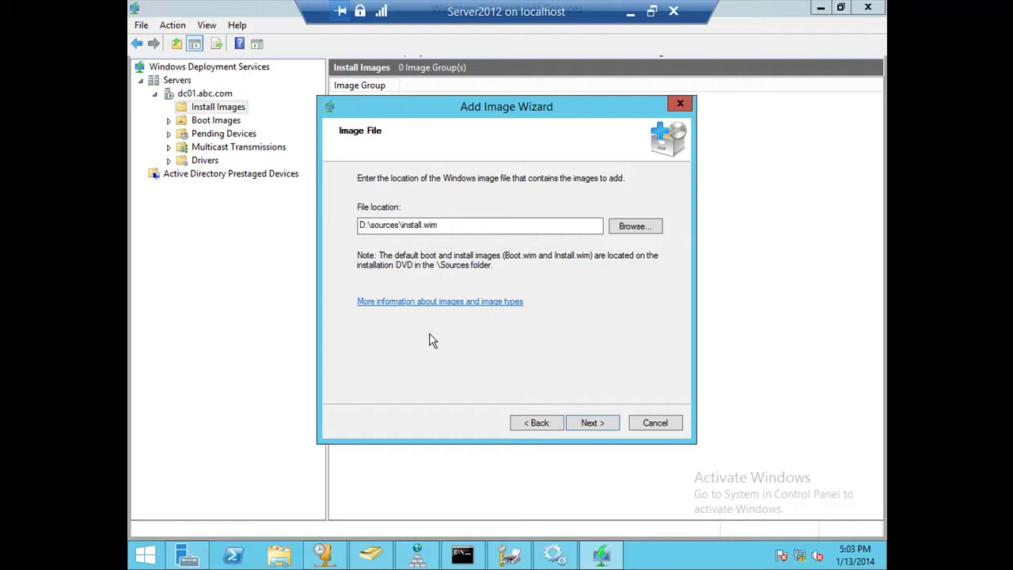
Keep all four Windows Server 2012 R2 editions in install.wim checked, widening columns to read their names.
{"action": "left_click", "coordinate": [593, 427]}
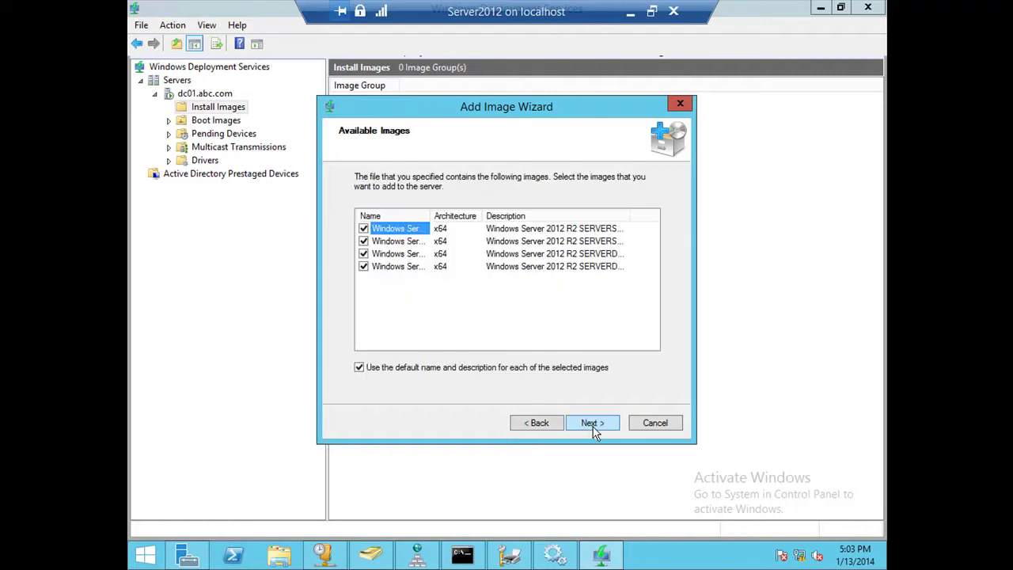
{"action": "left_click_drag", "start_coordinate": [430, 212], "coordinate": [544, 234]}
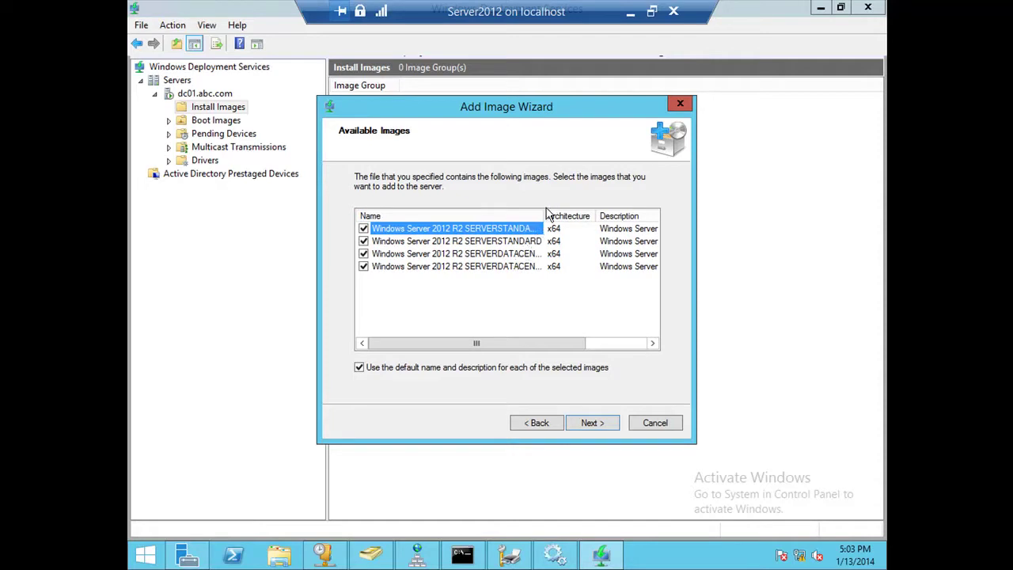
{"action": "left_click_drag", "start_coordinate": [544, 210], "coordinate": [609, 212]}
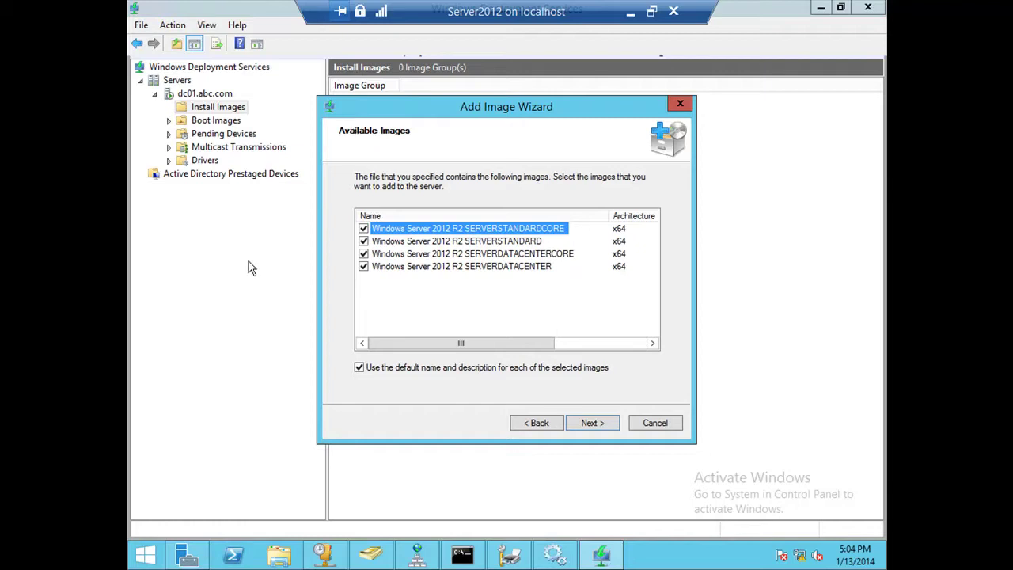
{"action": "left_click_drag", "start_coordinate": [513, 349], "coordinate": [605, 348]}
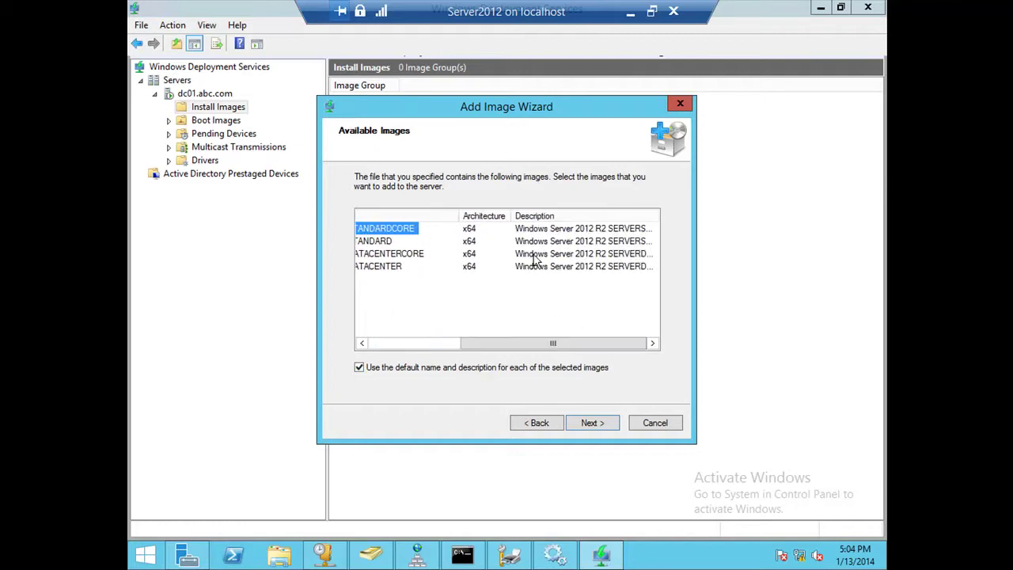
{"action": "double_click", "coordinate": [657, 216]}
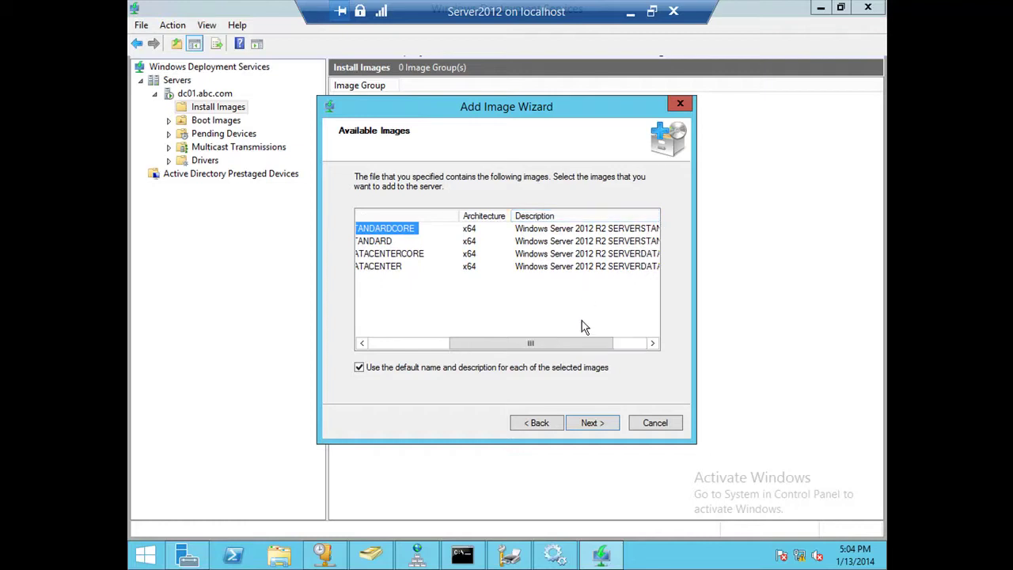
{"action": "left_click_drag", "start_coordinate": [588, 342], "coordinate": [631, 343]}
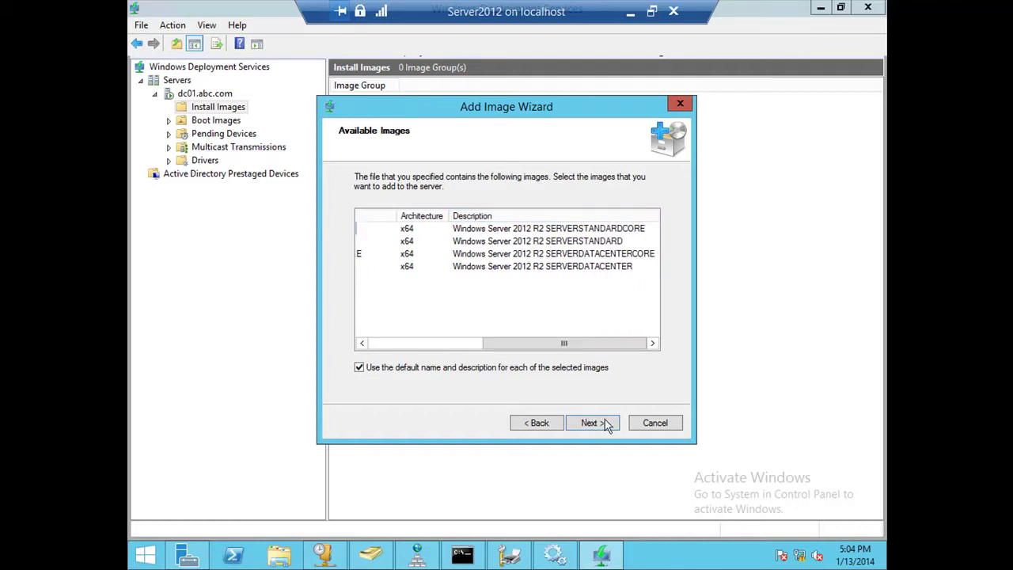
{"action": "left_click", "coordinate": [597, 426]}
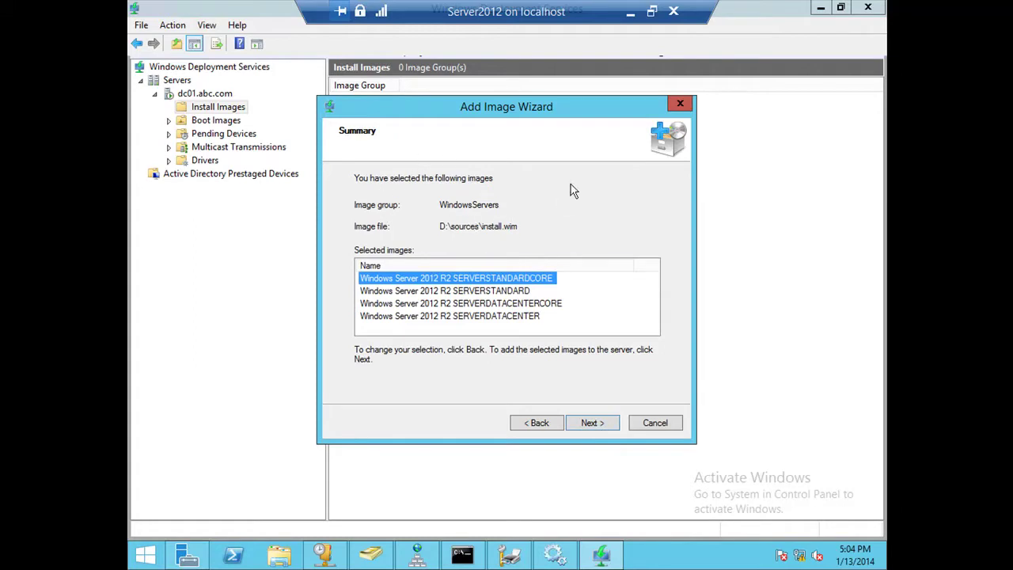
Review the WindowsServers summary for D:\sources\install.wim and start adding the four images.
{"action": "left_click", "coordinate": [444, 334]}
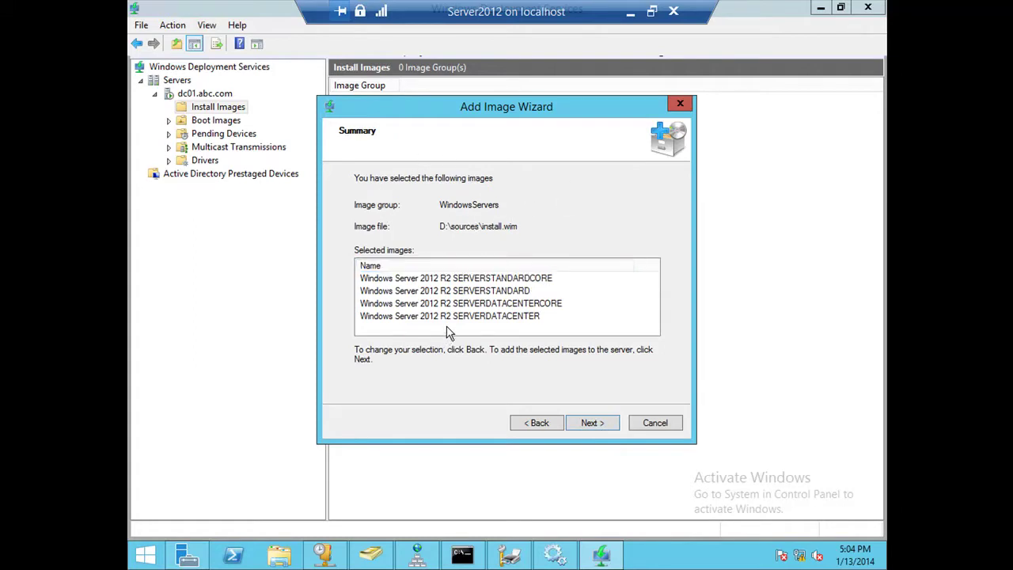
{"action": "left_click", "coordinate": [442, 317]}
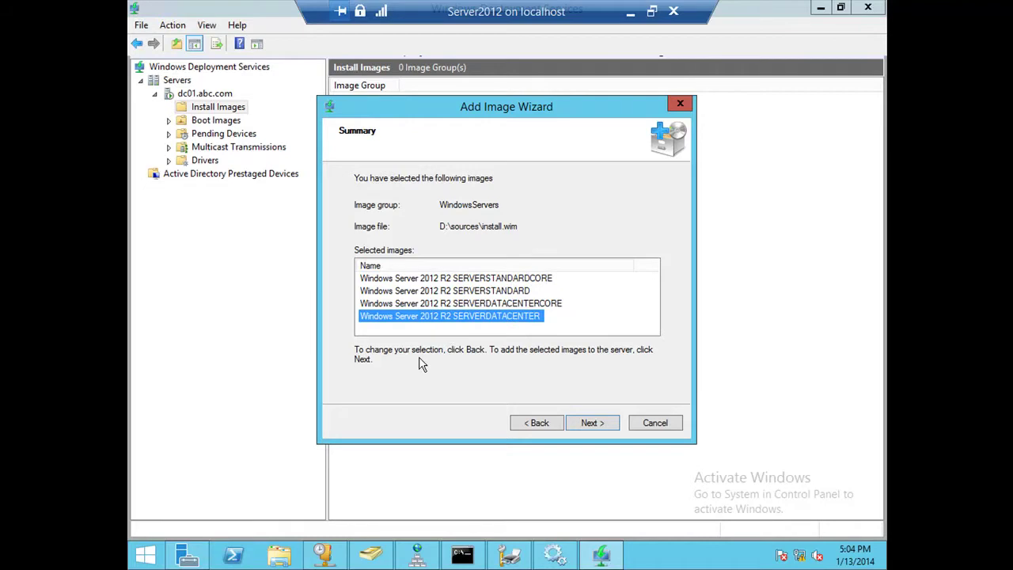
{"action": "left_click", "coordinate": [596, 330]}
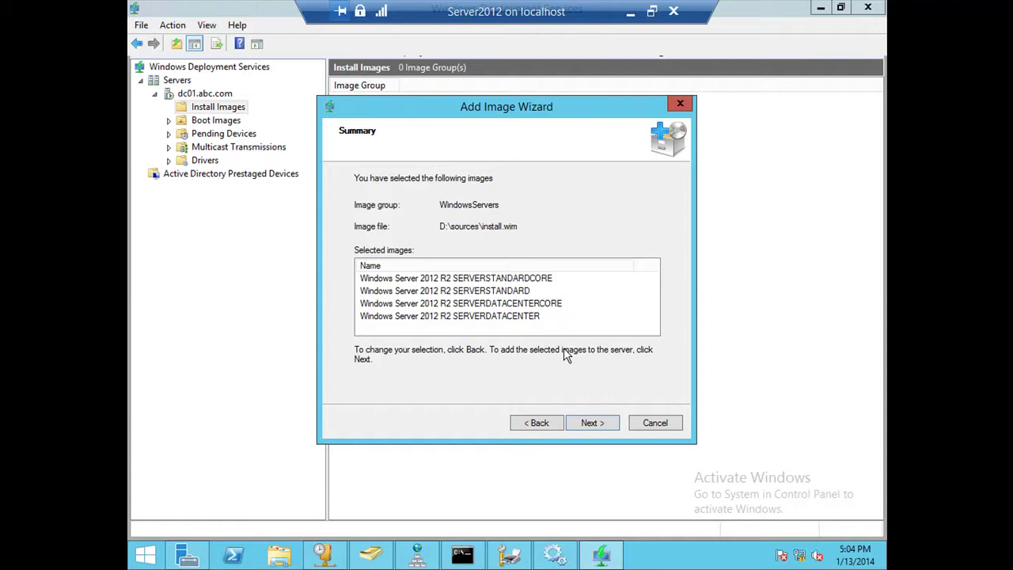
{"action": "left_click", "coordinate": [592, 423]}
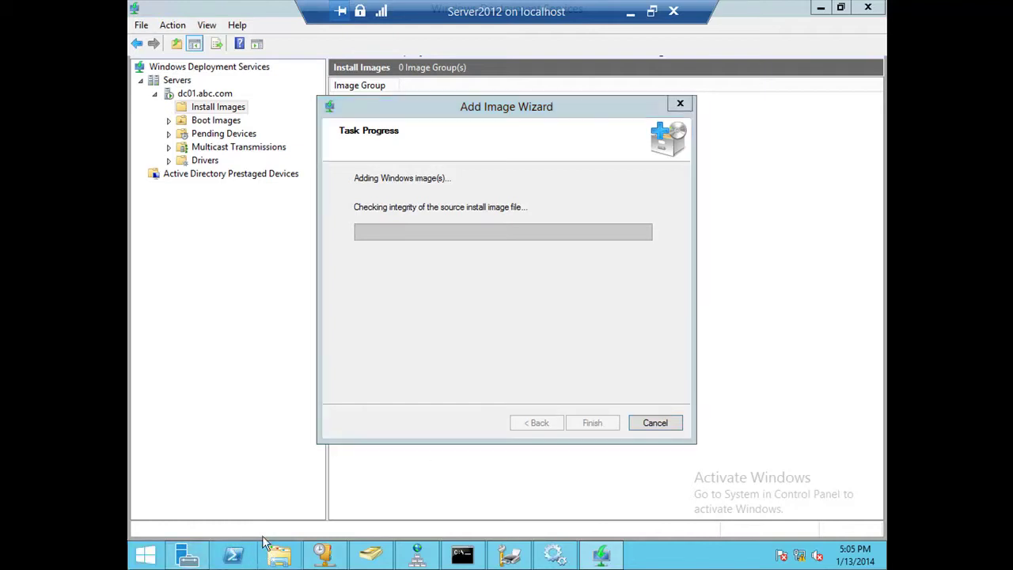
Open a File Explorer window on This PC while the integrity check runs.
{"action": "key", "text": "super+e"}
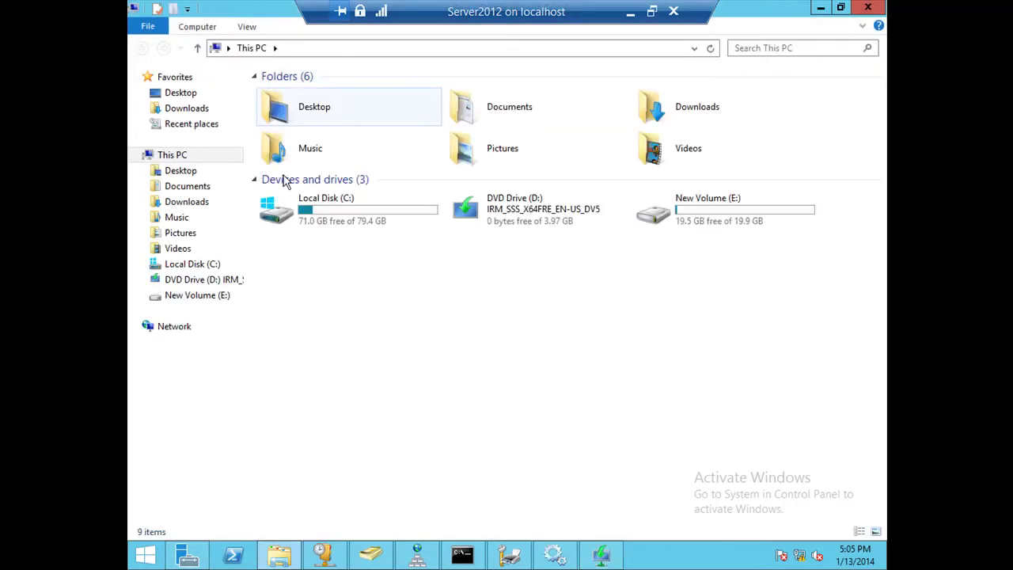
Open Local Disk (C:) and look over its Program Files, Users and Windows folders.
{"action": "double_click", "coordinate": [315, 229]}
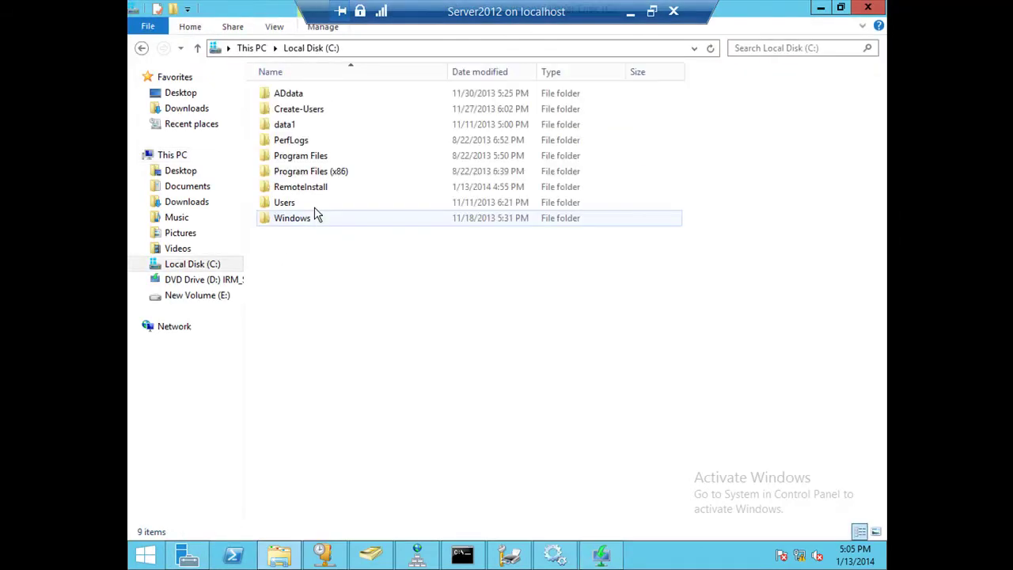
{"action": "left_click", "coordinate": [310, 161]}
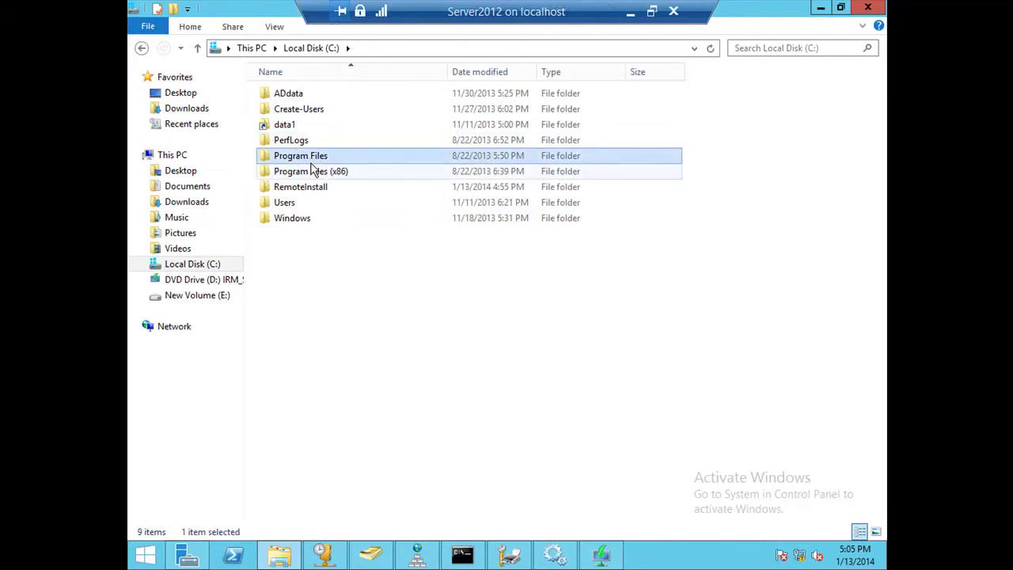
{"action": "left_click", "coordinate": [300, 209]}
{"action": "left_click", "coordinate": [301, 220]}
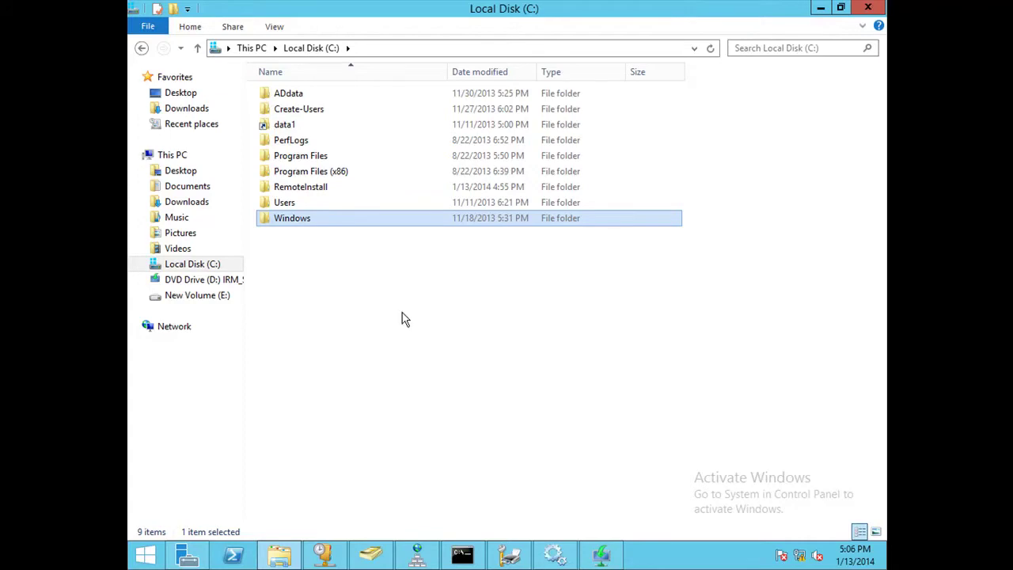
Enable Show hidden files, folders, and drives in Folder Options and apply it.
{"action": "left_click", "coordinate": [275, 27]}
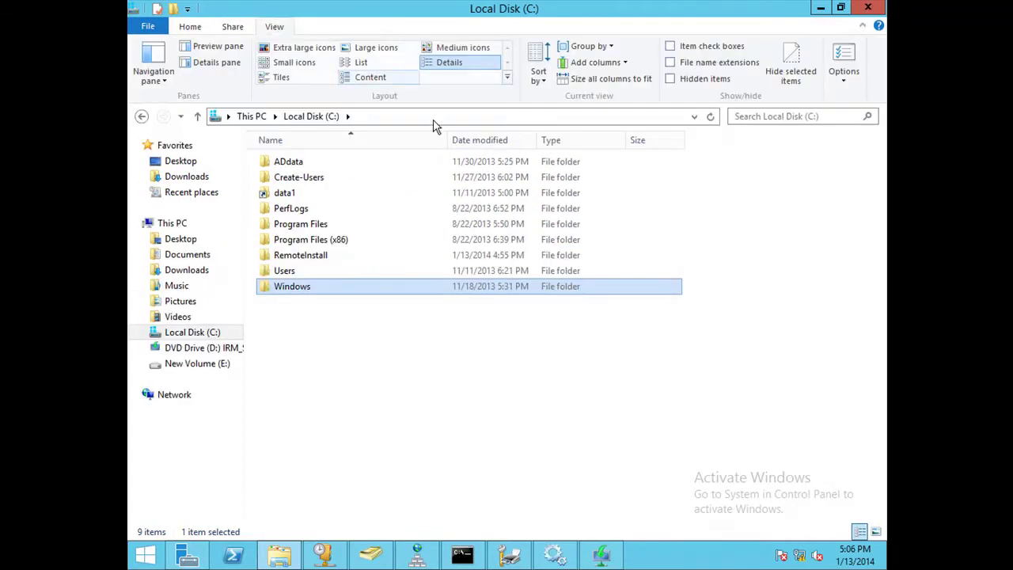
{"action": "left_click", "coordinate": [843, 82]}
{"action": "left_click", "coordinate": [839, 102]}
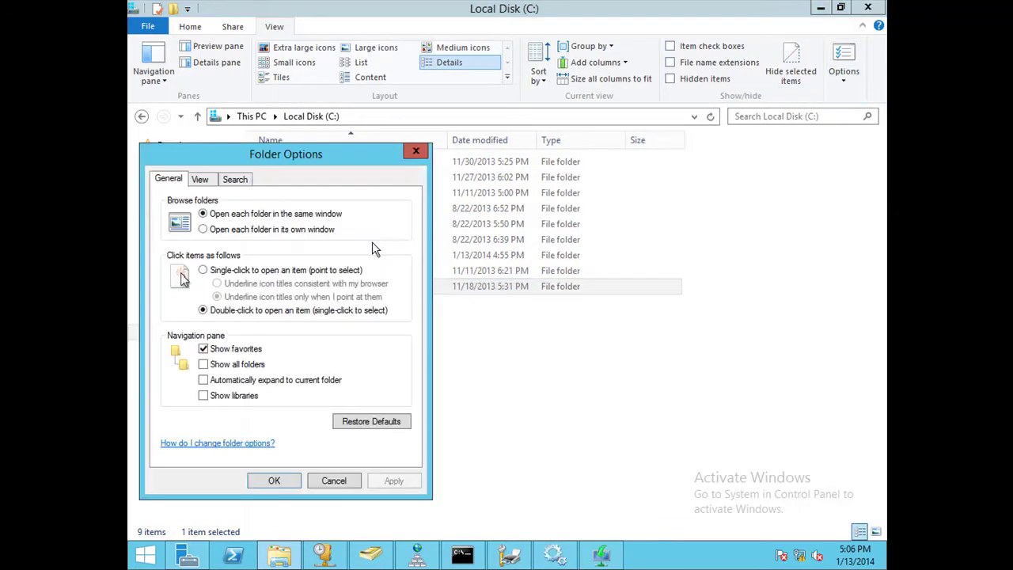
{"action": "left_click", "coordinate": [209, 182]}
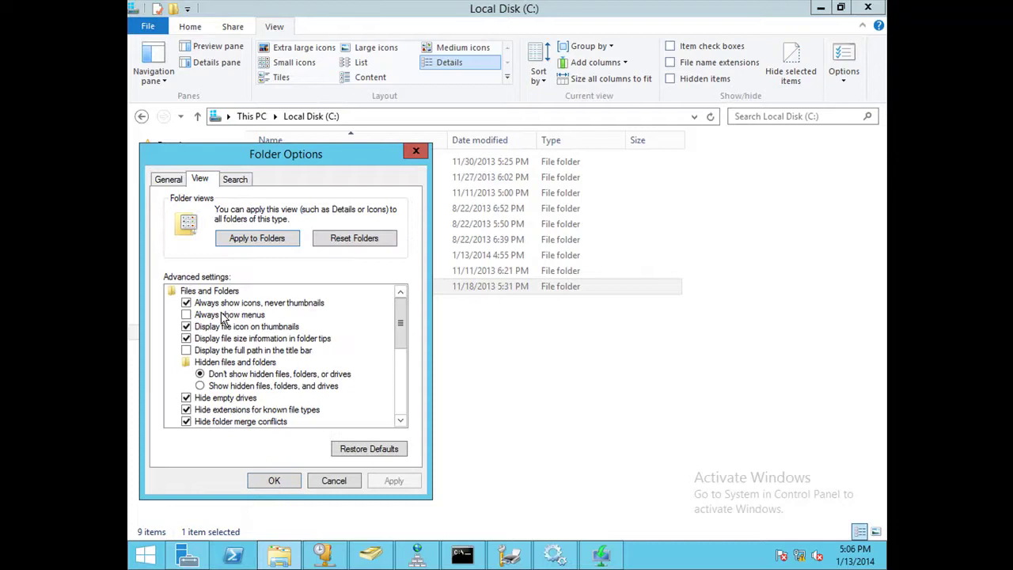
{"action": "left_click", "coordinate": [201, 386]}
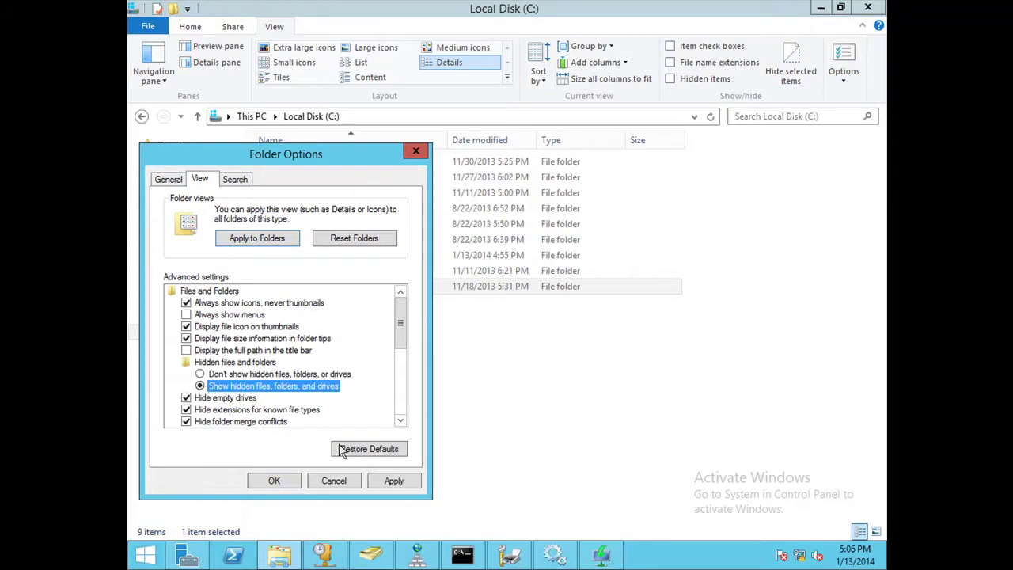
{"action": "left_click", "coordinate": [396, 482]}
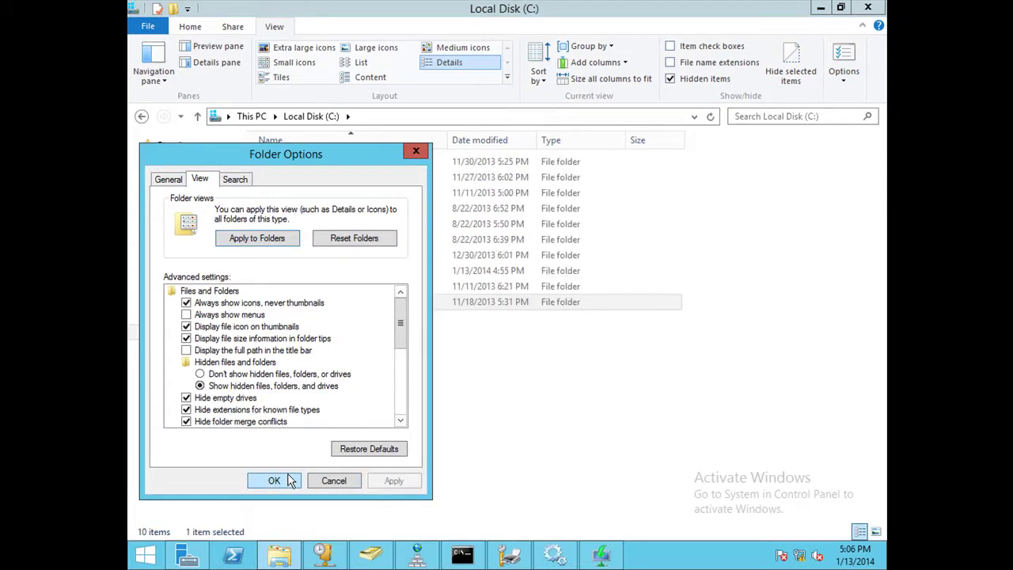
{"action": "left_click", "coordinate": [274, 480]}
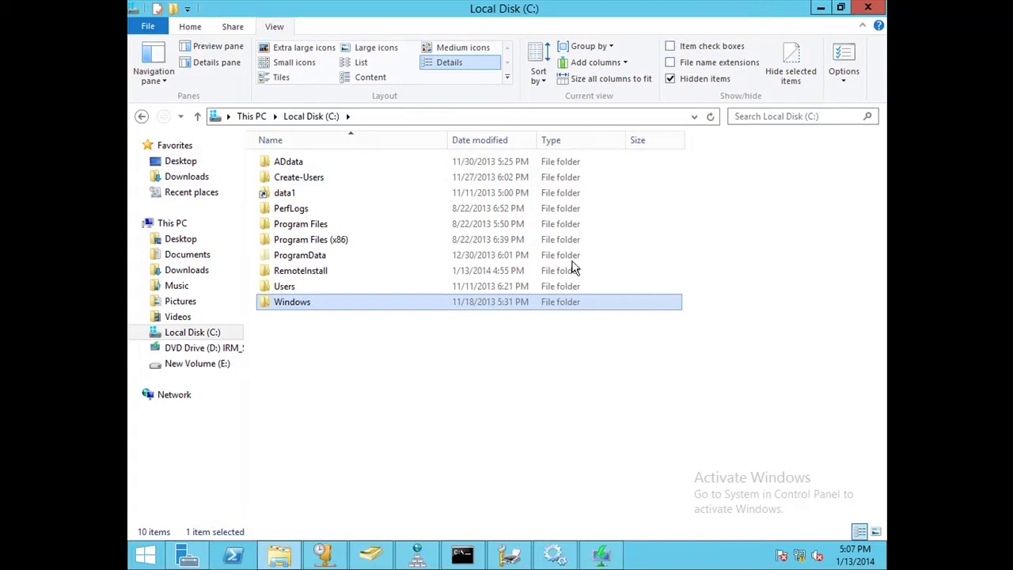
Turn off 'Hide protected operating system files' in Folder Options so bootmgr and pagefile.sys appear.
{"action": "left_click", "coordinate": [845, 82]}
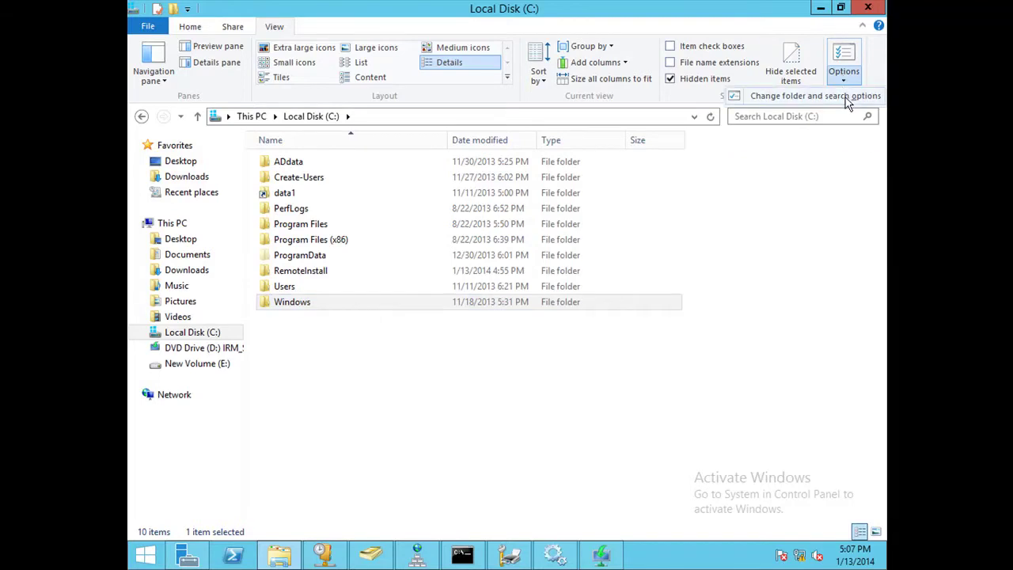
{"action": "left_click", "coordinate": [853, 84]}
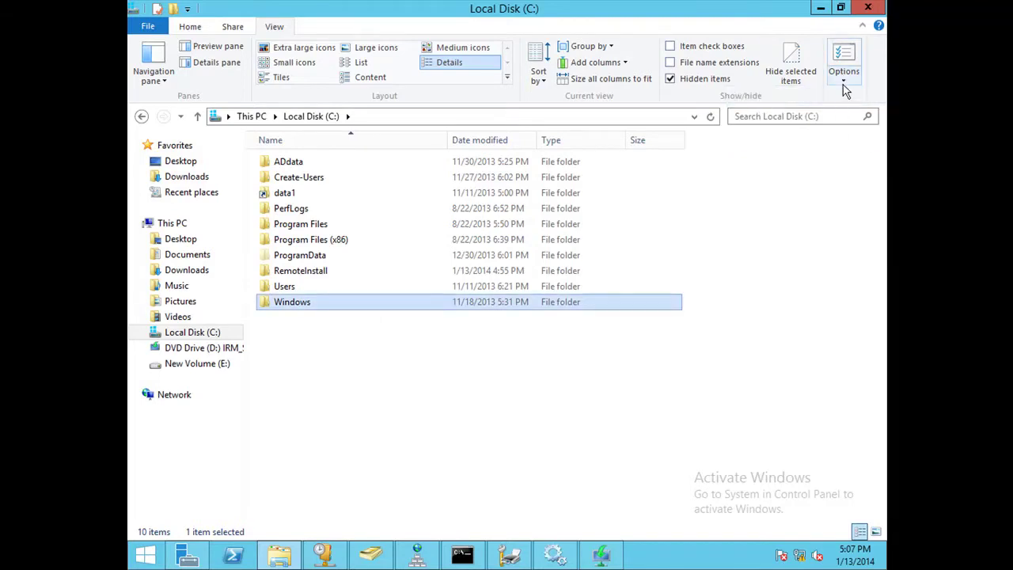
{"action": "left_click", "coordinate": [845, 82]}
{"action": "left_click", "coordinate": [839, 96]}
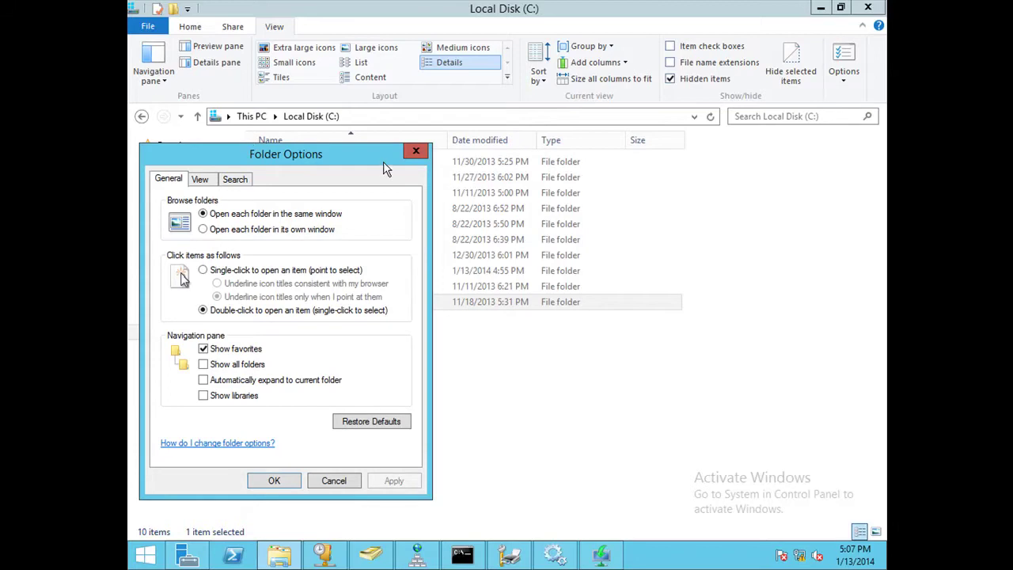
{"action": "left_click", "coordinate": [210, 183]}
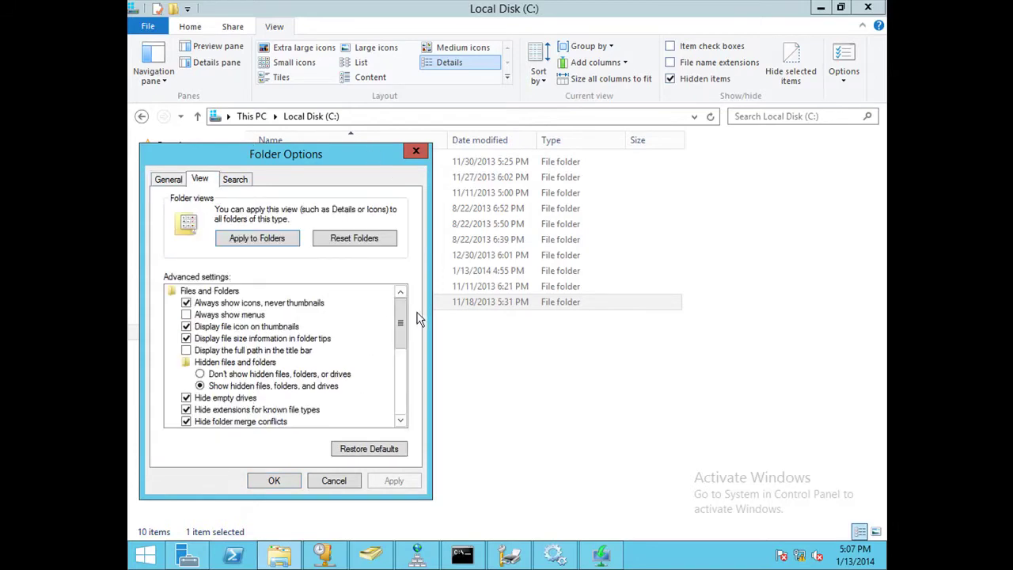
{"action": "left_click_drag", "start_coordinate": [395, 310], "coordinate": [402, 344]}
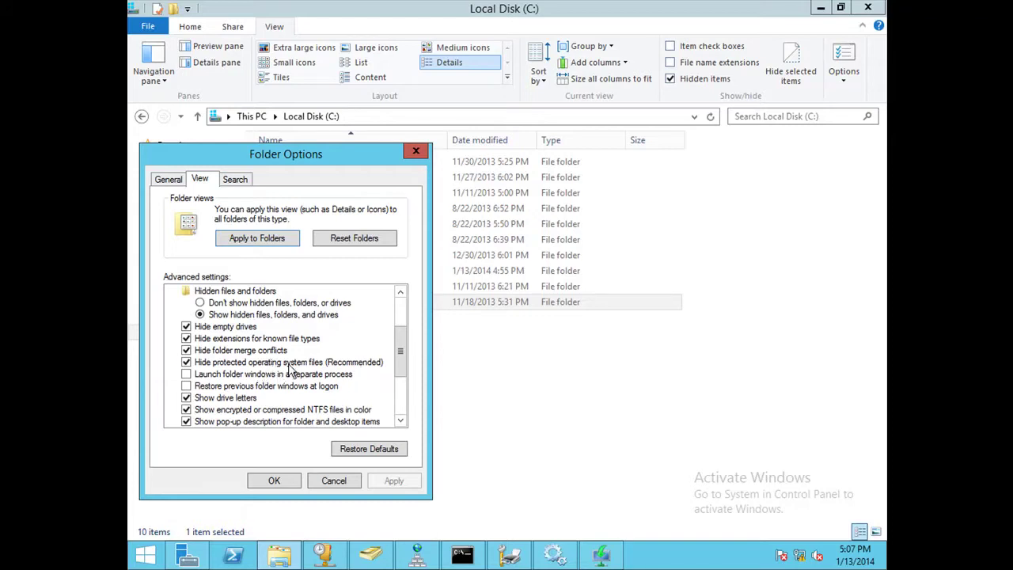
{"action": "left_click", "coordinate": [186, 363]}
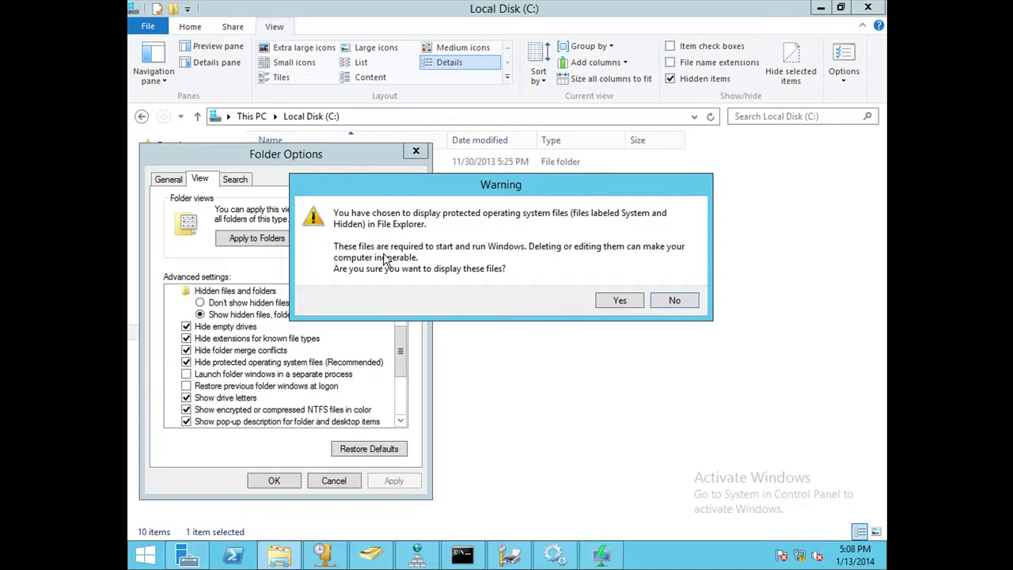
{"action": "left_click", "coordinate": [604, 303]}
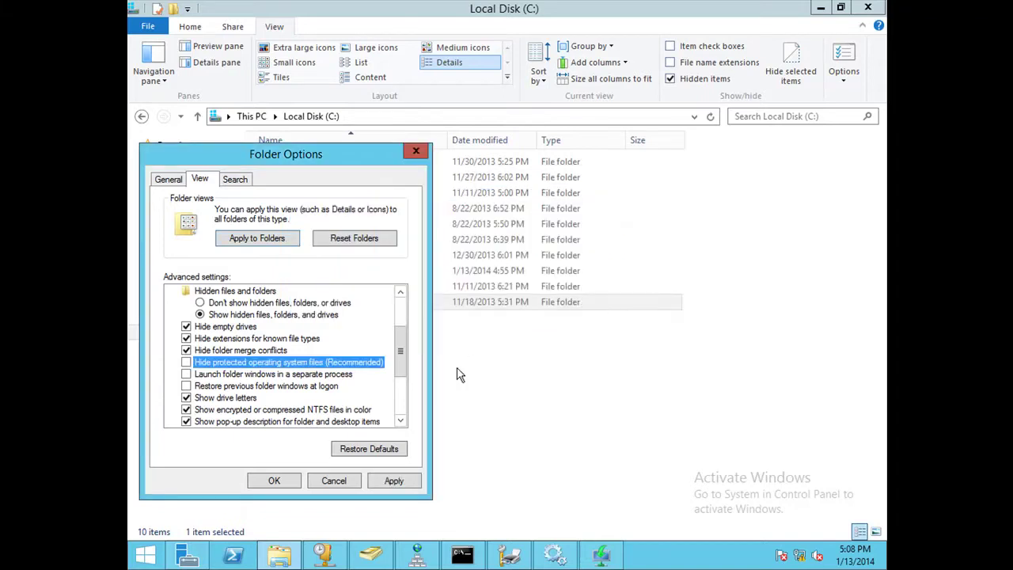
{"action": "left_click", "coordinate": [389, 482]}
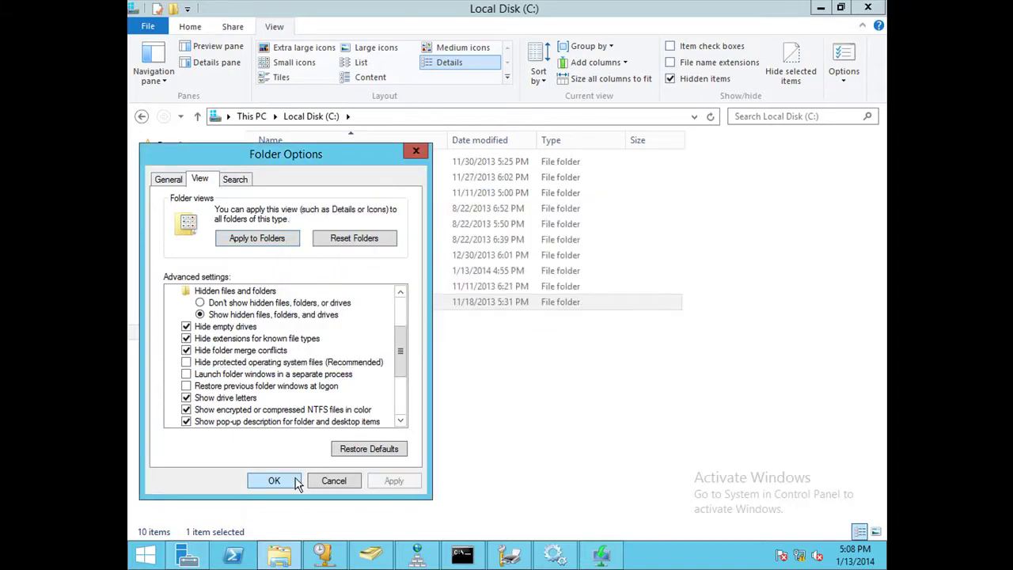
{"action": "left_click", "coordinate": [274, 481]}
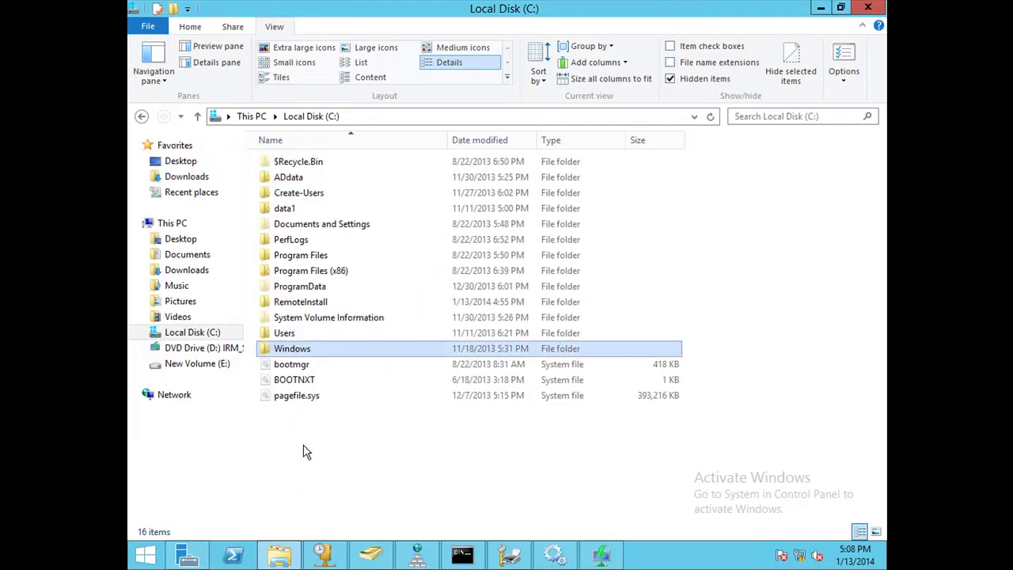
Select bootmgr, BOOTNXT and pagefile.sys together, then return to Windows Deployment Services.
{"action": "left_click_drag", "start_coordinate": [303, 445], "coordinate": [355, 370]}
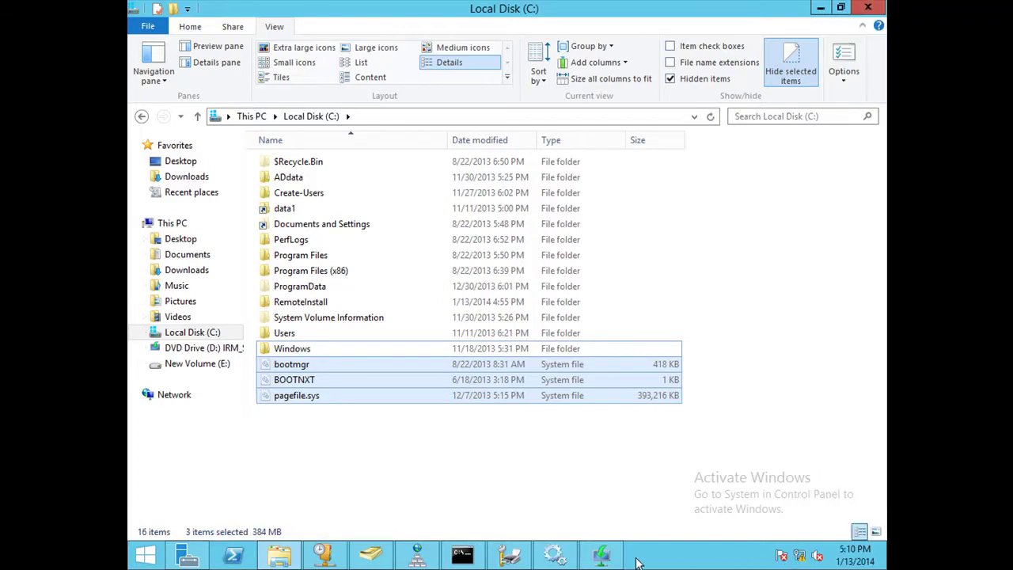
{"action": "left_click", "coordinate": [602, 557]}
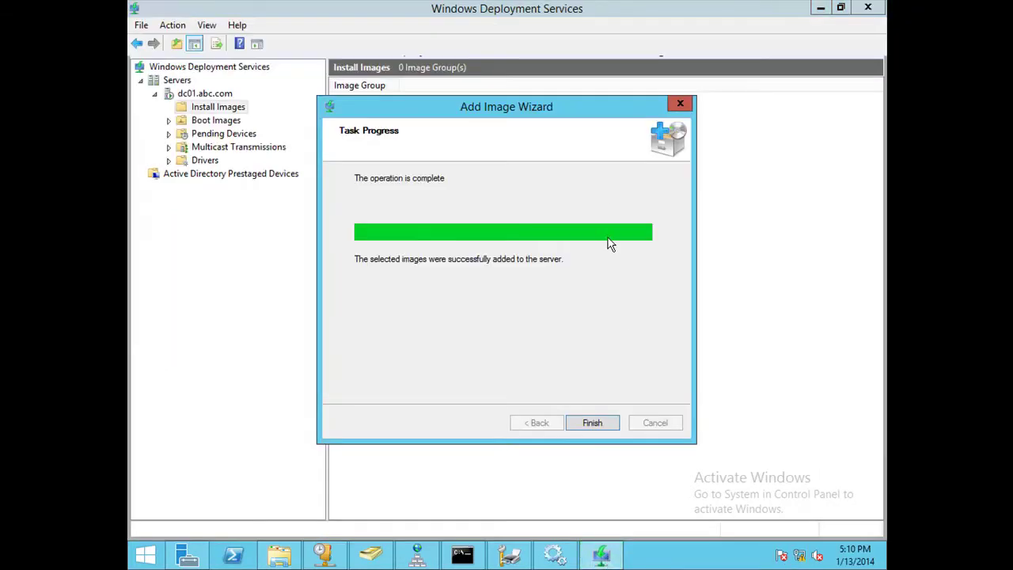
Finish the image wizard, widen the Status and Date columns, and select the WindowsServers group.
{"action": "left_click", "coordinate": [412, 18]}
{"action": "left_click", "coordinate": [576, 424]}
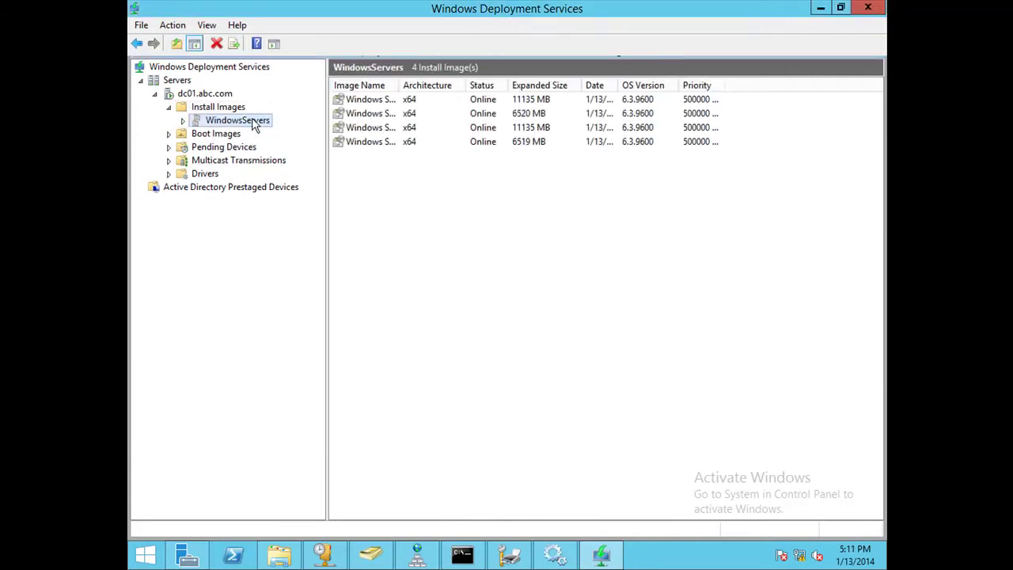
{"action": "left_click", "coordinate": [388, 189]}
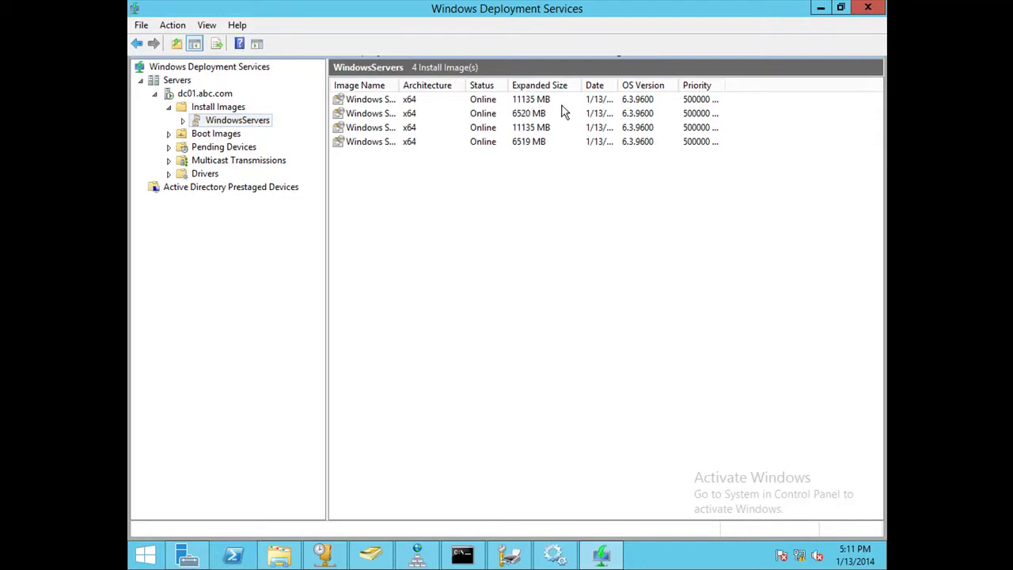
{"action": "left_click_drag", "start_coordinate": [509, 83], "coordinate": [539, 83]}
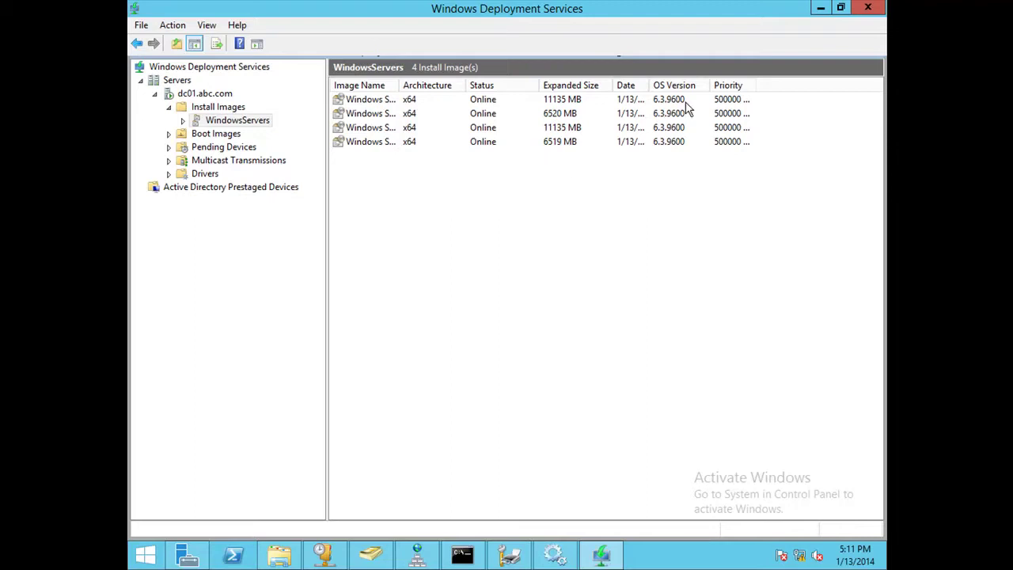
{"action": "left_click_drag", "start_coordinate": [651, 85], "coordinate": [707, 85]}
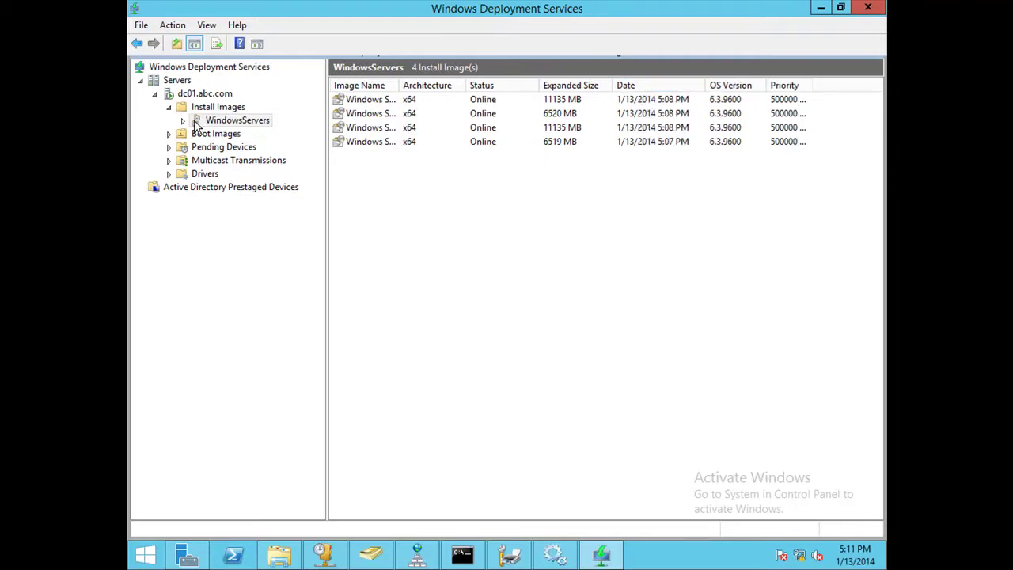
{"action": "left_click", "coordinate": [198, 127]}
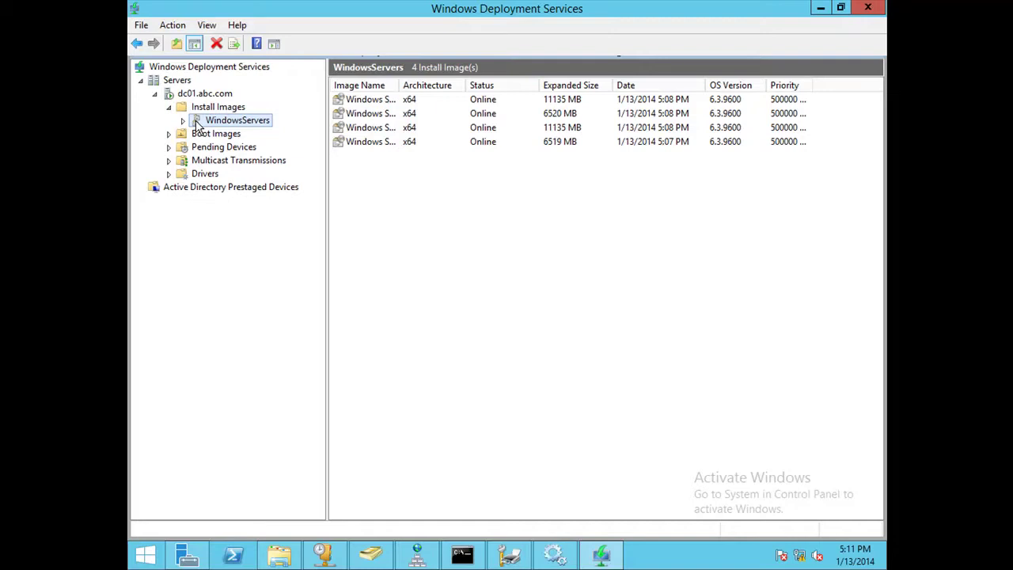
Start adding a boot image under Boot Images with D:\sources\boot.wim as the file.
{"action": "right_click", "coordinate": [202, 135]}
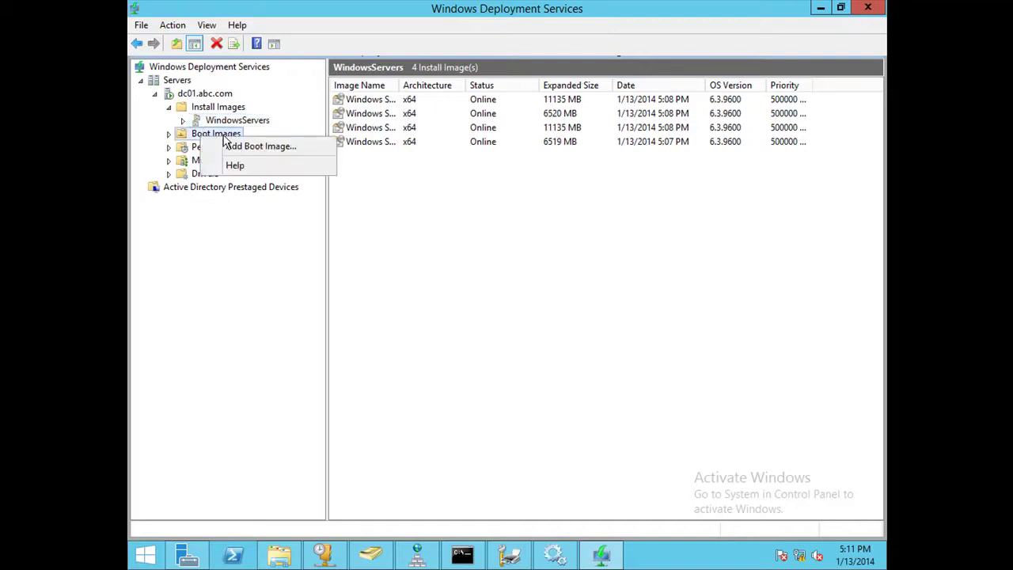
{"action": "left_click", "coordinate": [269, 145]}
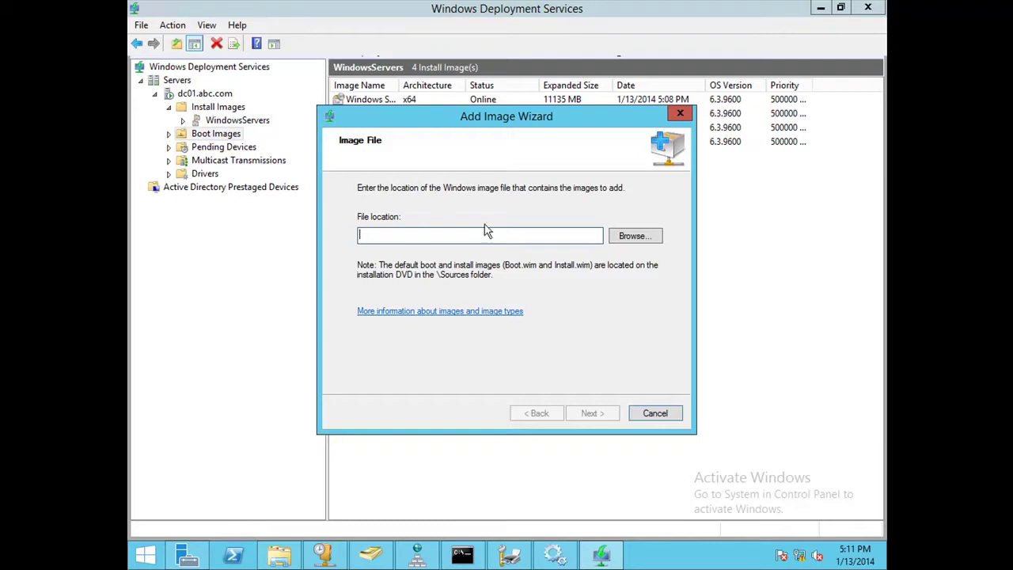
{"action": "left_click", "coordinate": [635, 236]}
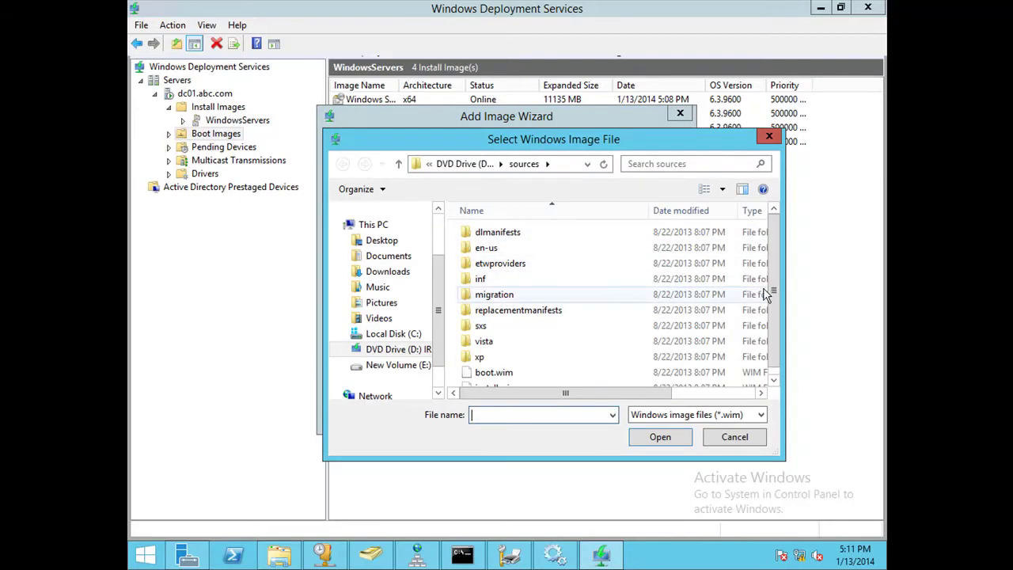
{"action": "left_click_drag", "start_coordinate": [776, 250], "coordinate": [776, 268]}
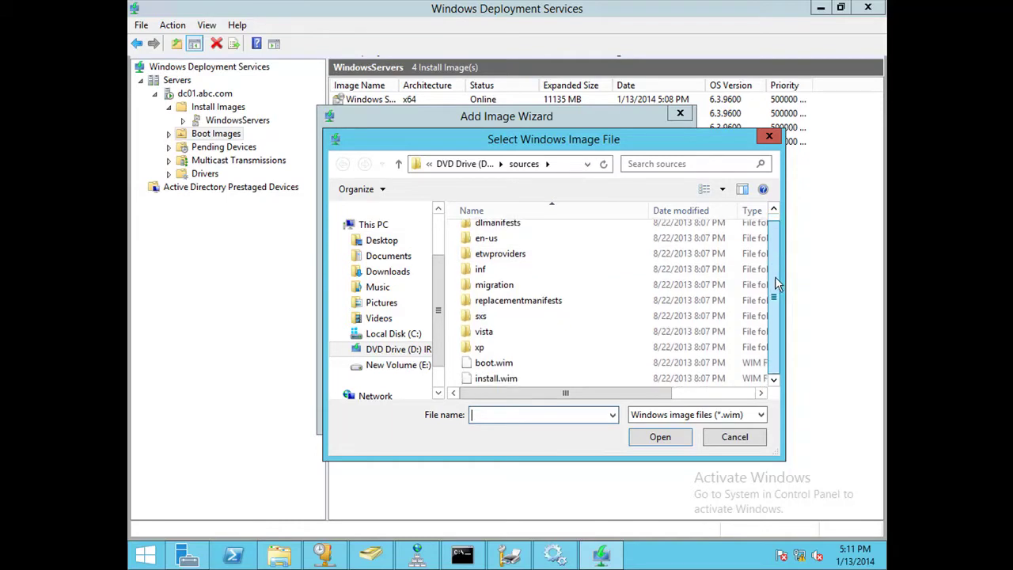
{"action": "left_click", "coordinate": [508, 364]}
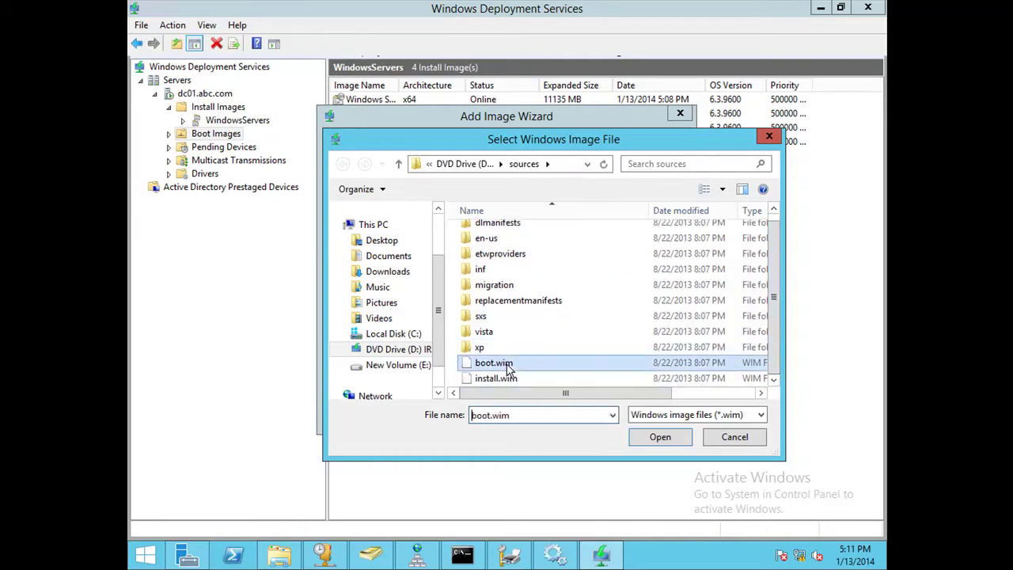
{"action": "left_click", "coordinate": [656, 439]}
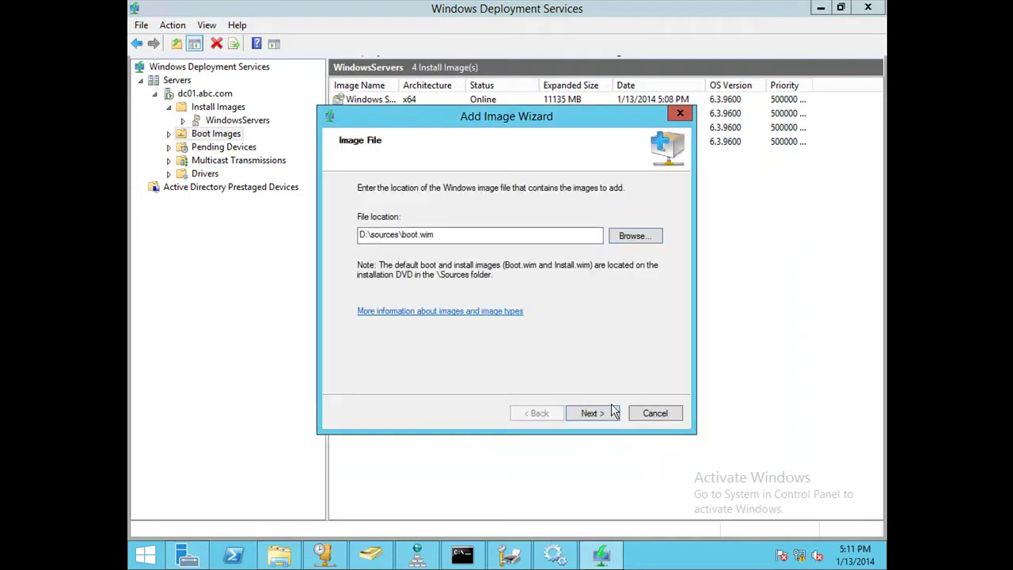
Keep the default image name, add the x64 boot image to dc01.abc.com, and close the wizard.
{"action": "left_click", "coordinate": [594, 413]}
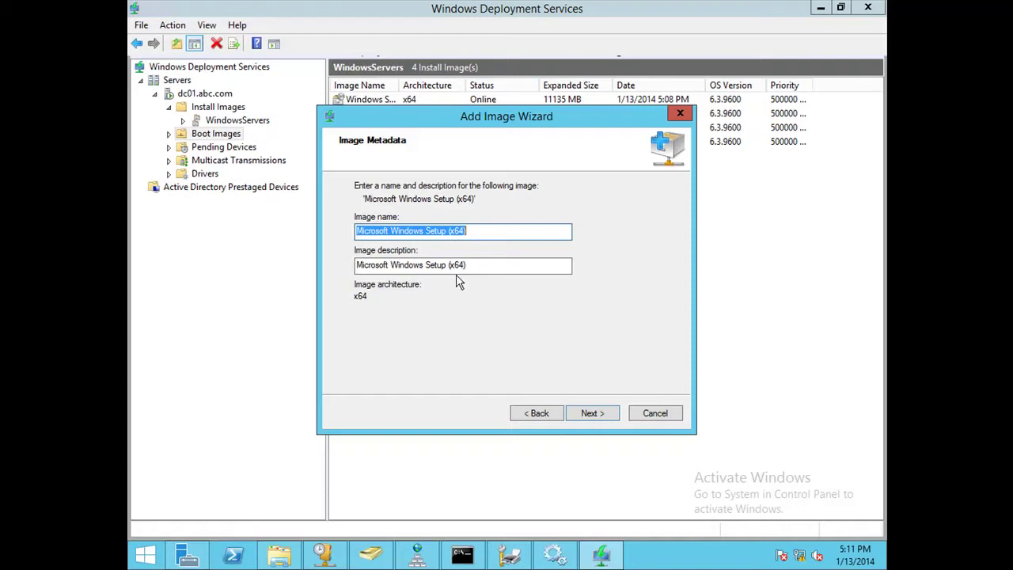
{"action": "left_click", "coordinate": [590, 416]}
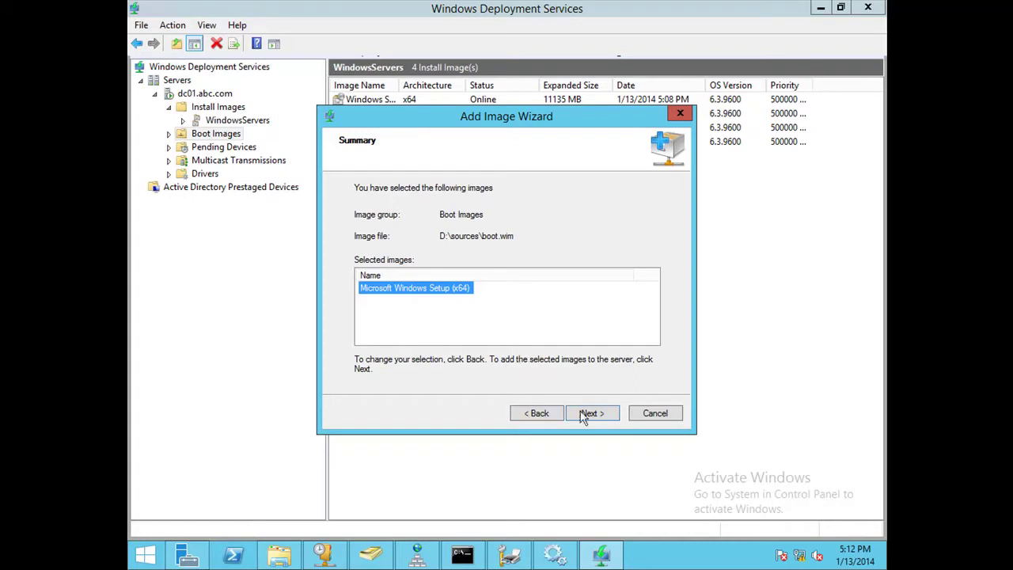
{"action": "left_click", "coordinate": [586, 420]}
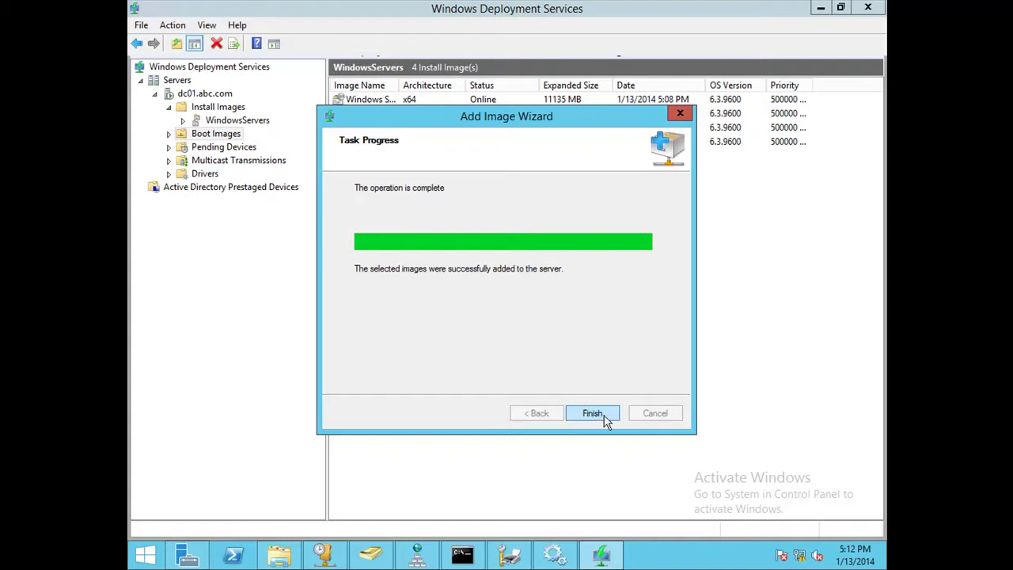
{"action": "left_click", "coordinate": [605, 419]}
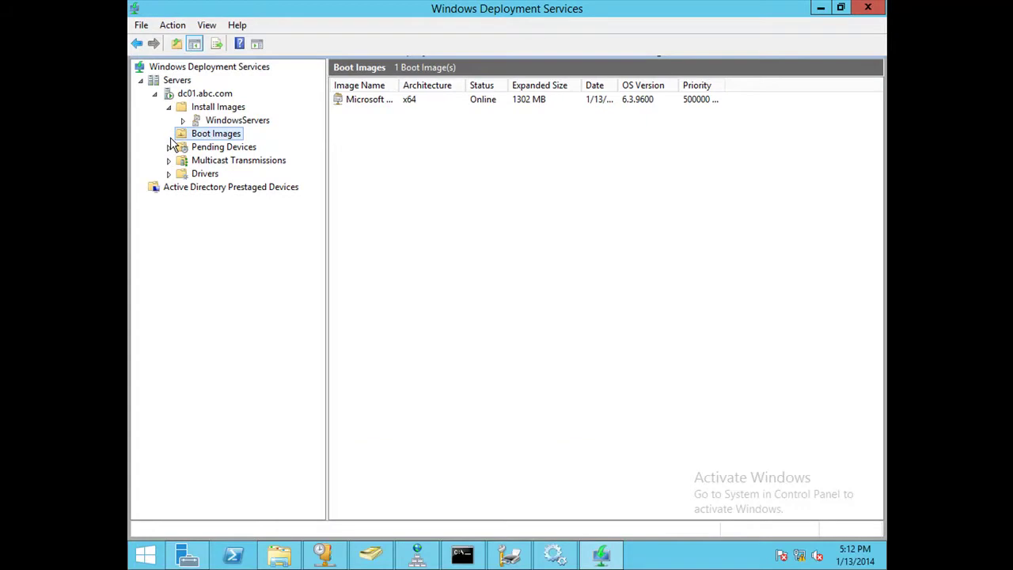
Select Microsoft Windows Setup (x64) and widen the Image Name column to show full names.
{"action": "left_click", "coordinate": [394, 105]}
{"action": "left_click_drag", "start_coordinate": [401, 84], "coordinate": [503, 84]}
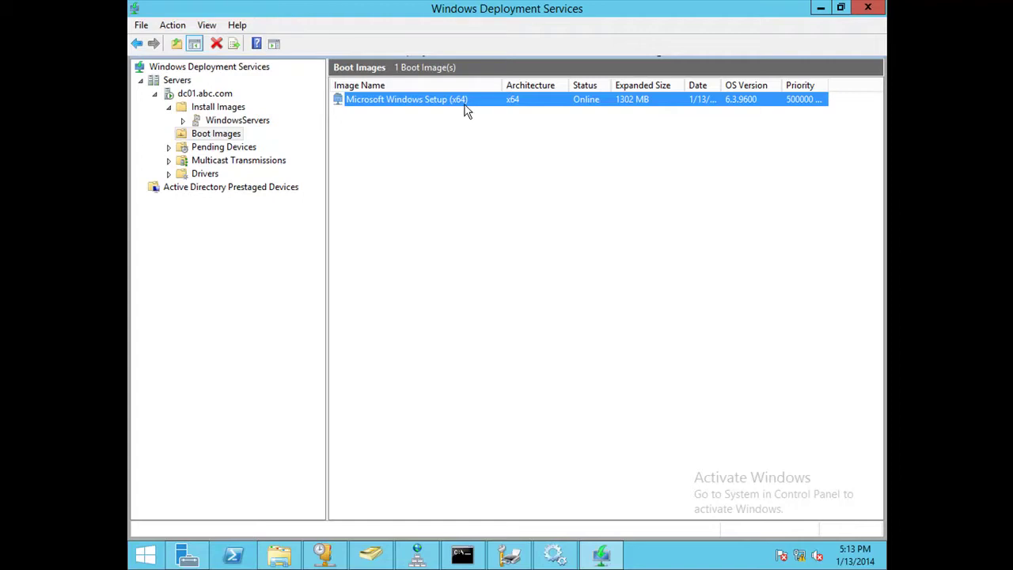
Exit full screen, move and minimize the VM window, and bring up the MY2012 host's menu.
{"action": "mouse_move", "coordinate": [573, 5]}
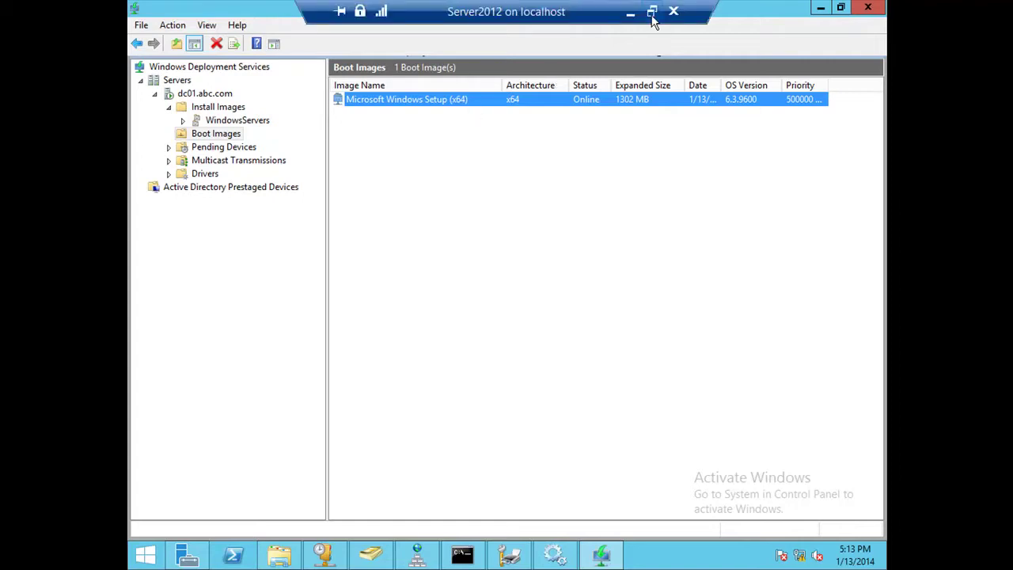
{"action": "left_click", "coordinate": [655, 21]}
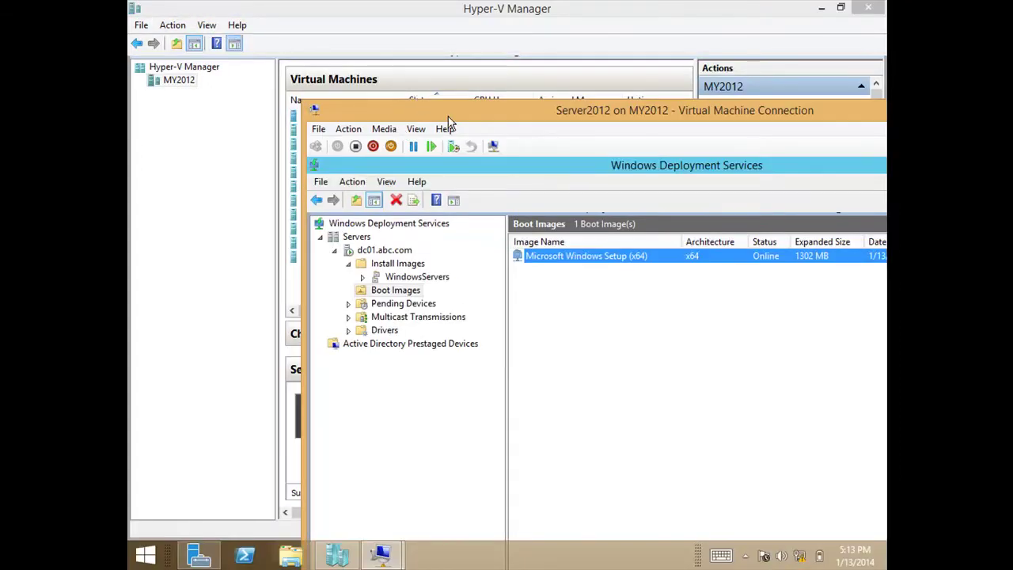
{"action": "left_click_drag", "start_coordinate": [448, 123], "coordinate": [270, 125]}
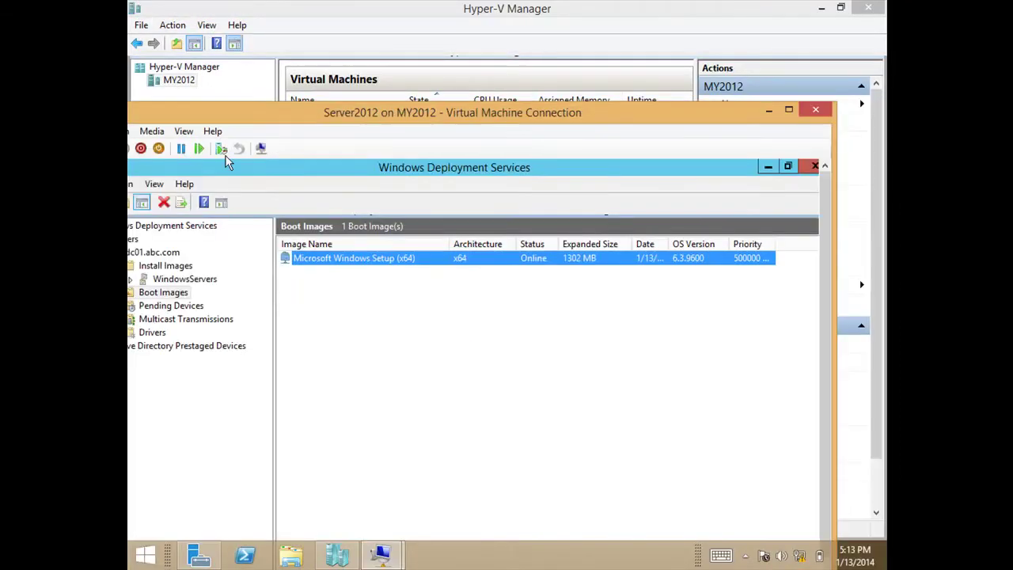
{"action": "left_click", "coordinate": [769, 111]}
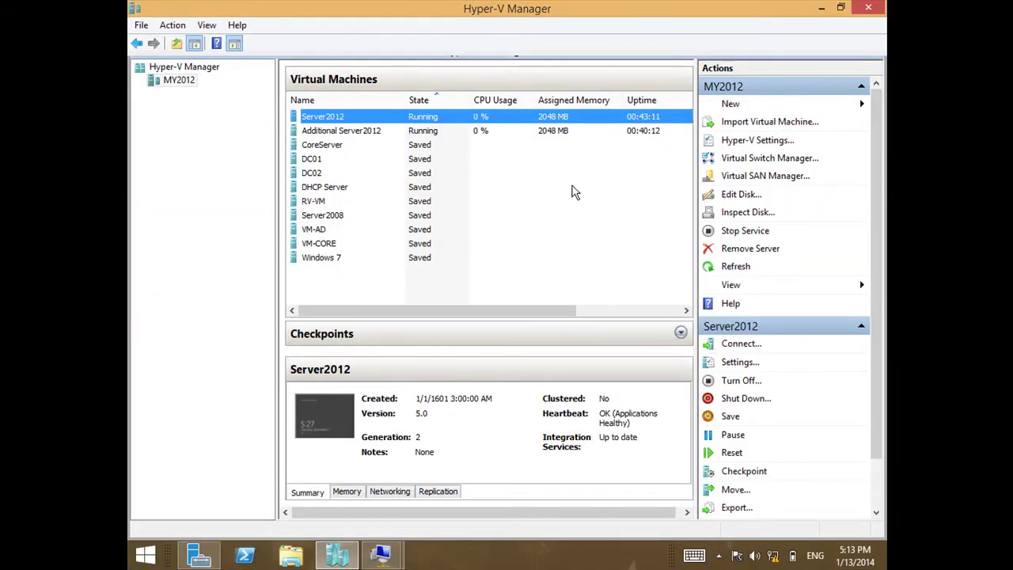
{"action": "right_click", "coordinate": [161, 89]}
Start a new virtual machine named testwds, stored in a different location chosen via Browse.
{"action": "mouse_move", "coordinate": [204, 93]}
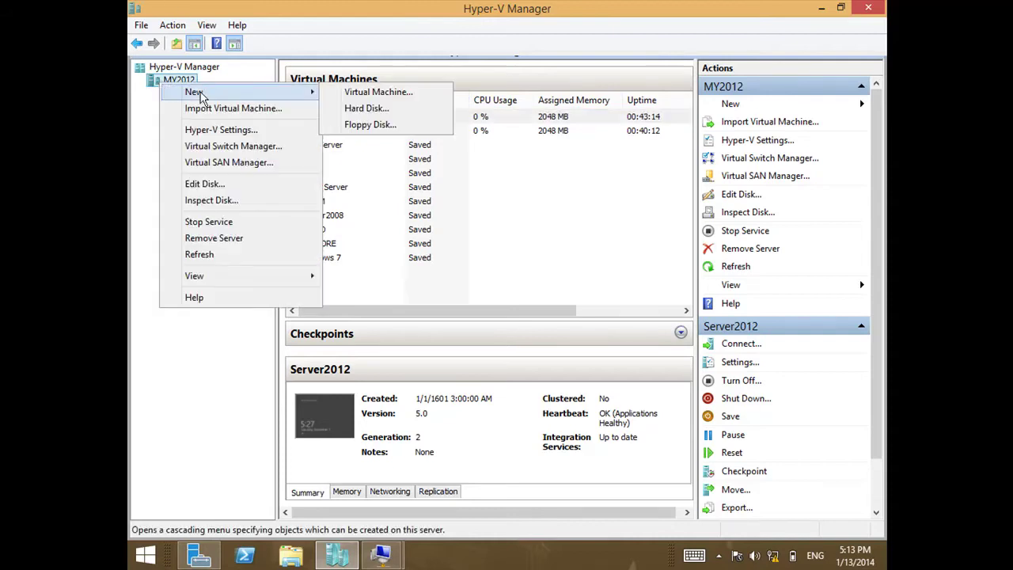
{"action": "left_click", "coordinate": [345, 94]}
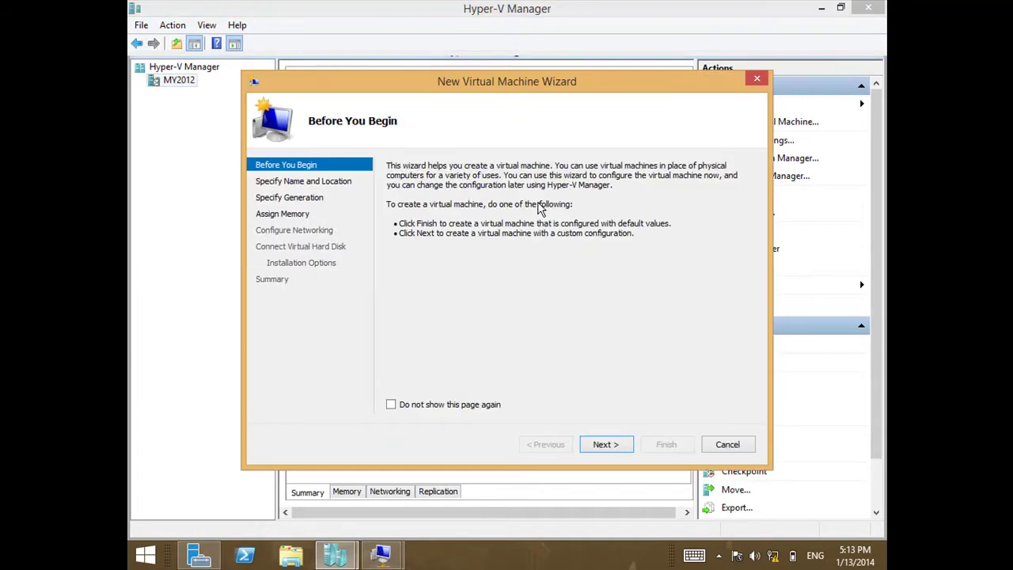
{"action": "left_click", "coordinate": [587, 447]}
{"action": "type", "text": "t"}
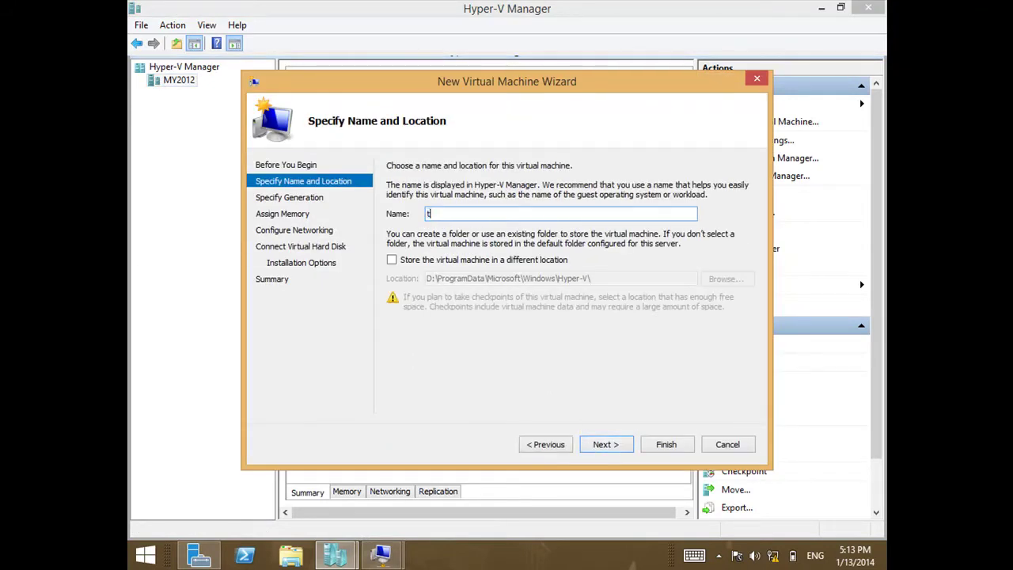
{"action": "type", "text": "estwds"}
{"action": "left_click", "coordinate": [511, 261]}
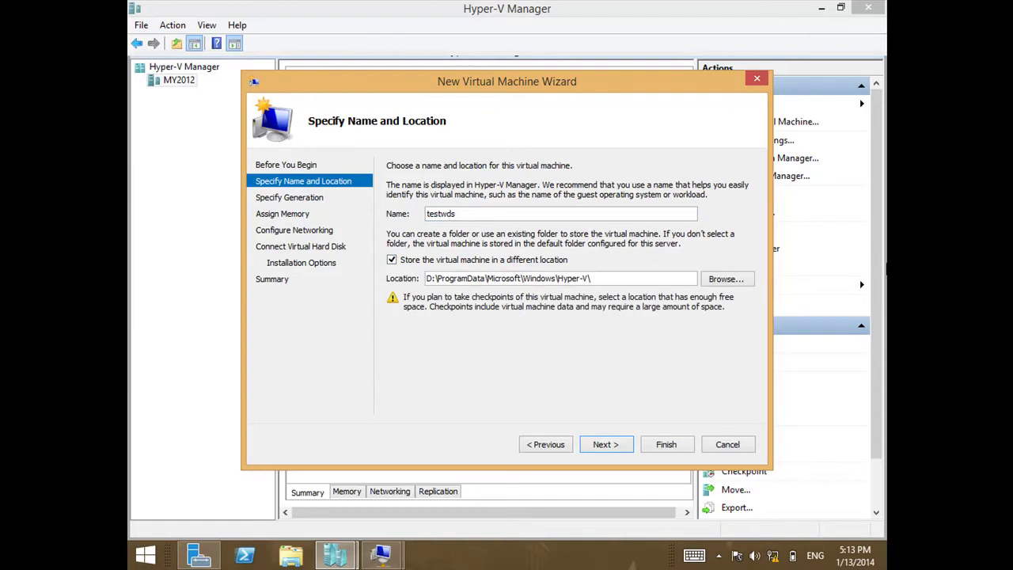
{"action": "left_click", "coordinate": [745, 279]}
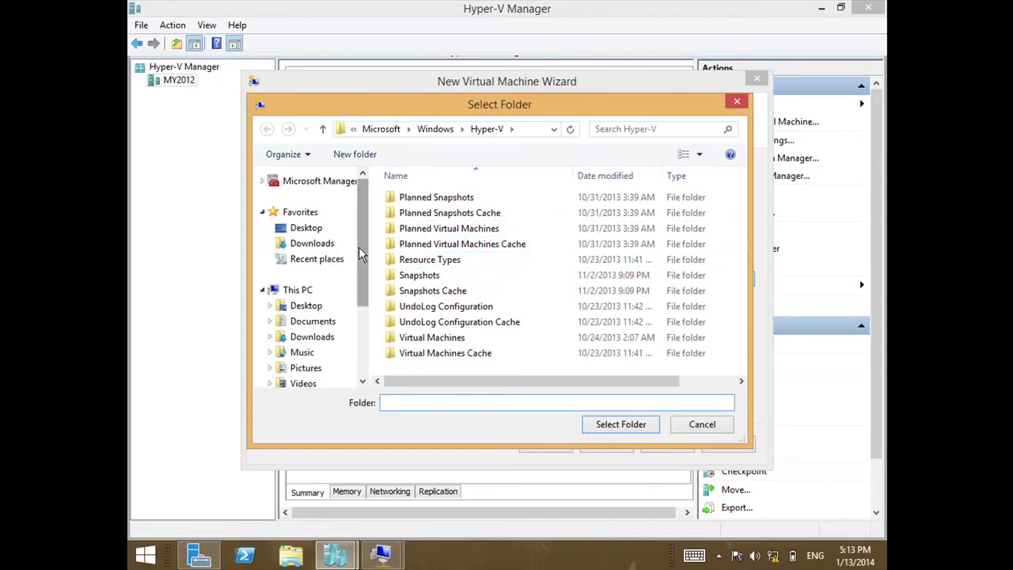
Navigate the folder chooser to E:\MCSE-6-8.
{"action": "scroll", "coordinate": [362, 244], "scroll_direction": "down", "scroll_amount": 1}
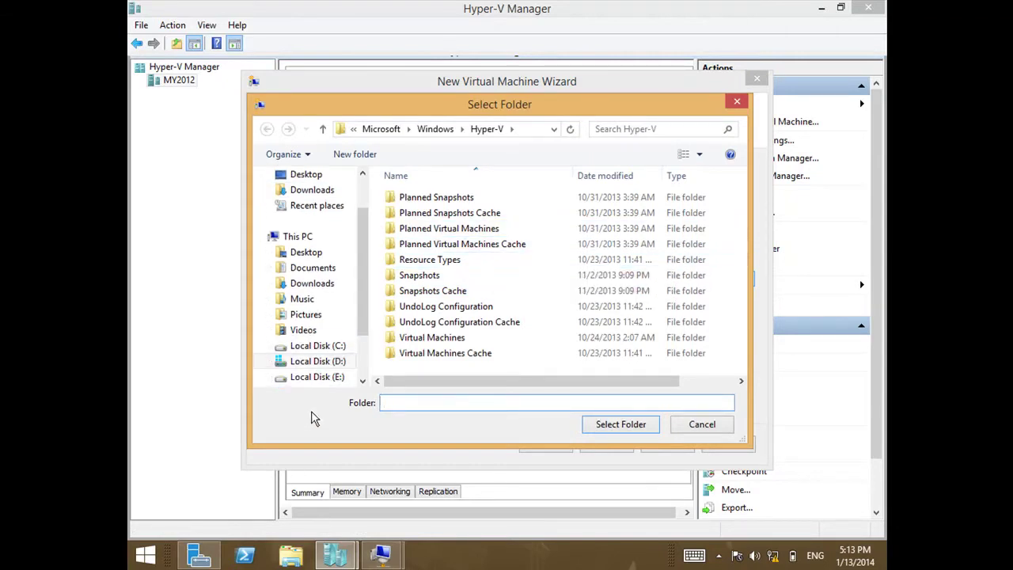
{"action": "left_click", "coordinate": [381, 128]}
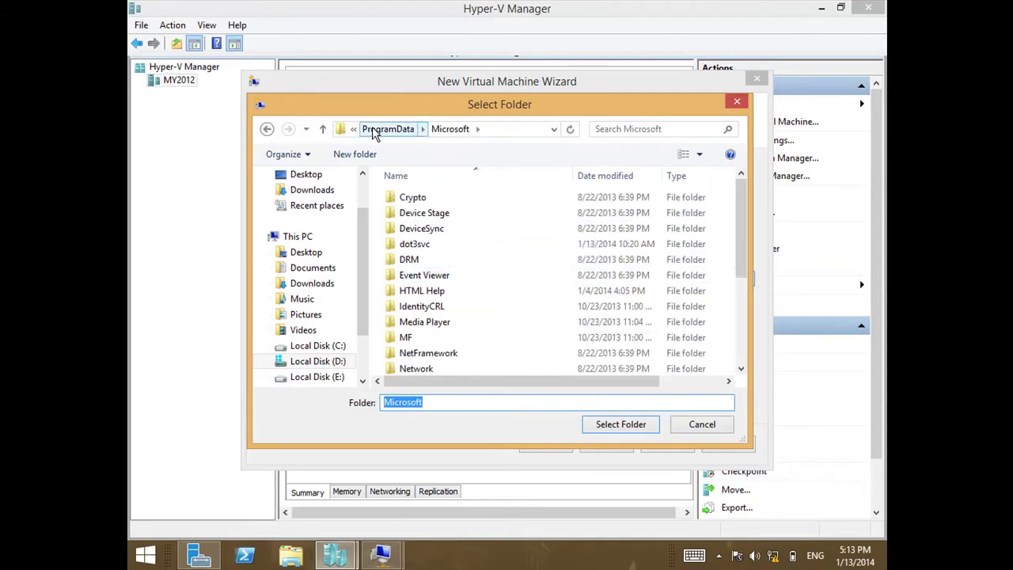
{"action": "left_click", "coordinate": [382, 128]}
{"action": "scroll", "coordinate": [366, 349], "scroll_direction": "down", "scroll_amount": 2}
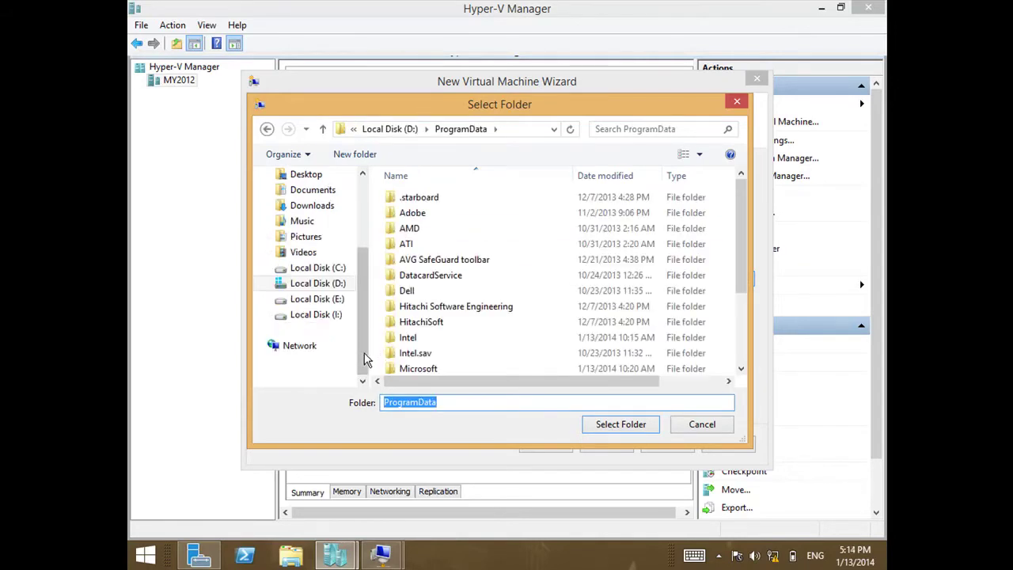
{"action": "left_click", "coordinate": [341, 303]}
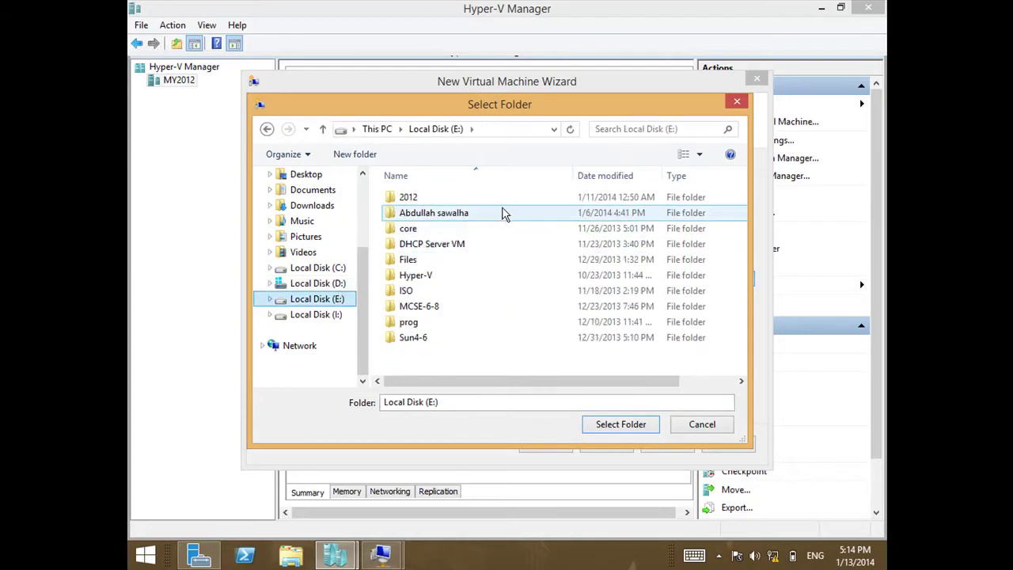
{"action": "left_click", "coordinate": [442, 310]}
{"action": "double_click", "coordinate": [442, 310]}
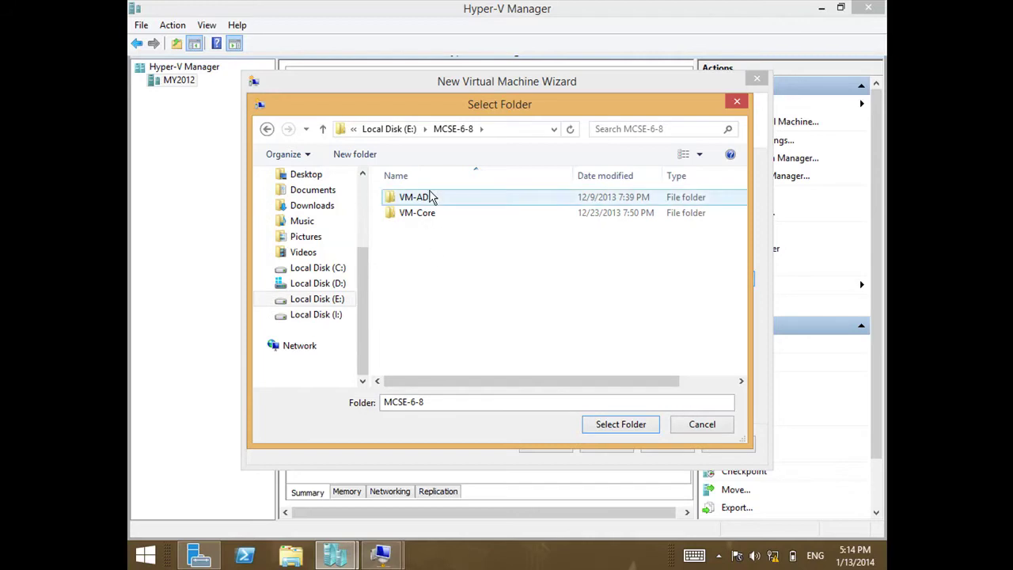
Create a testwds folder there as the VM location and choose Generation 2.
{"action": "left_click", "coordinate": [383, 155]}
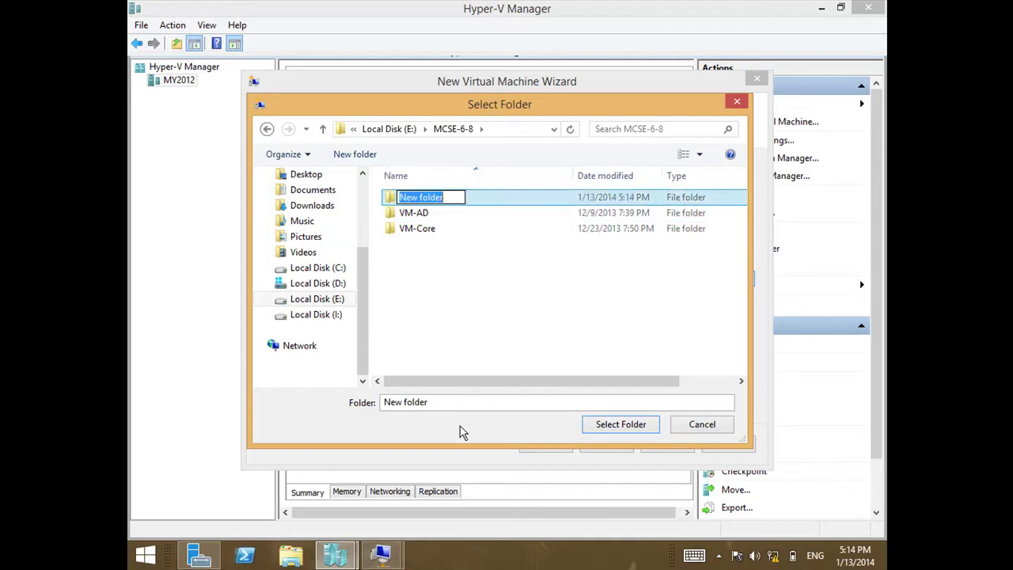
{"action": "type", "text": "tes"}
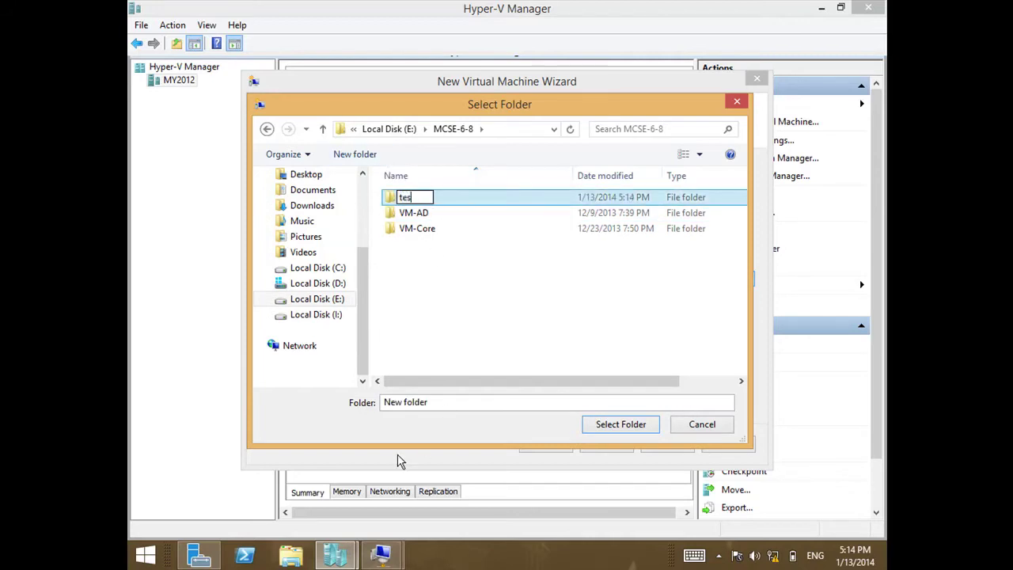
{"action": "type", "text": "twds"}
{"action": "key", "text": "Return"}
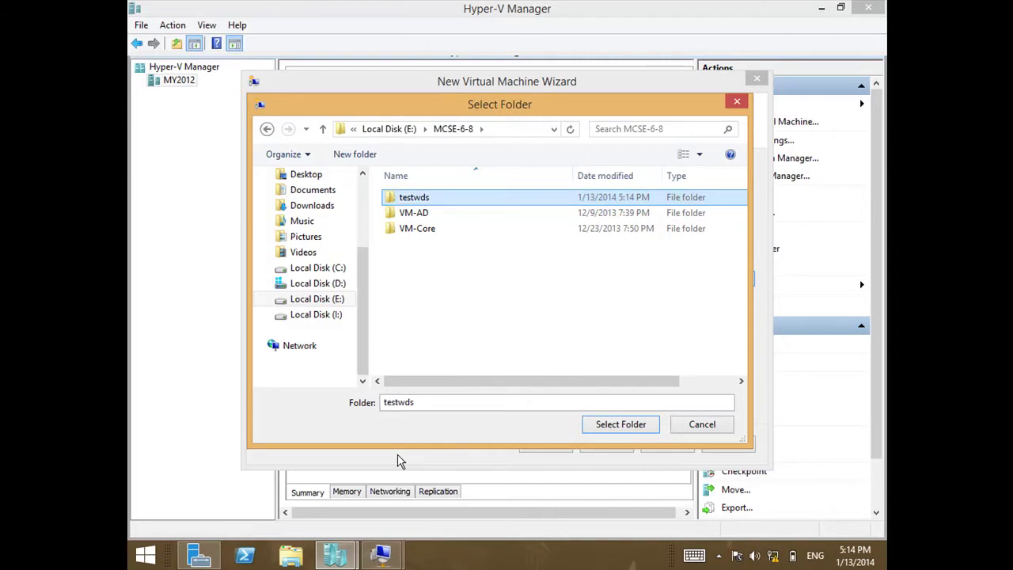
{"action": "key", "text": "Return"}
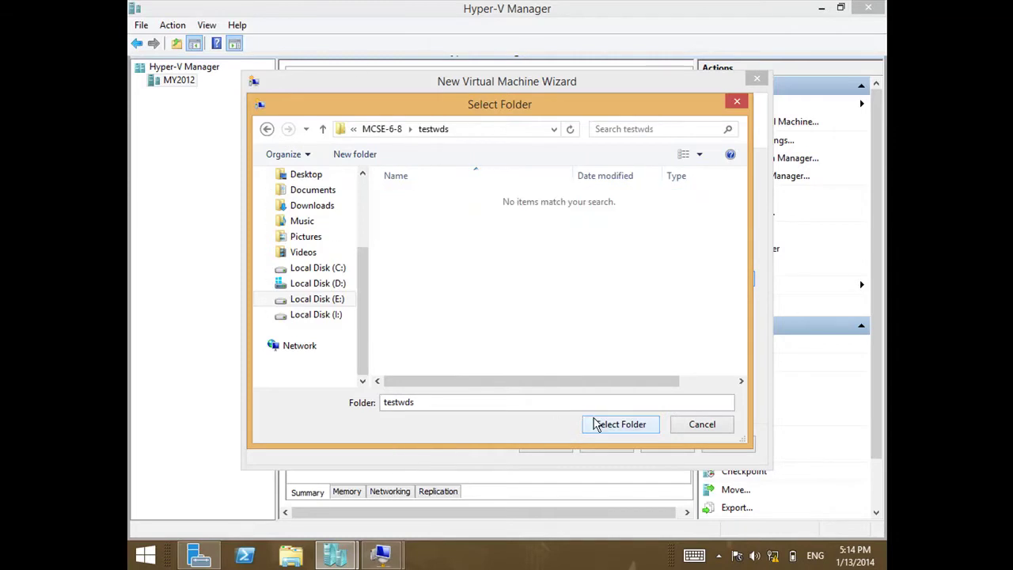
{"action": "left_click", "coordinate": [593, 424]}
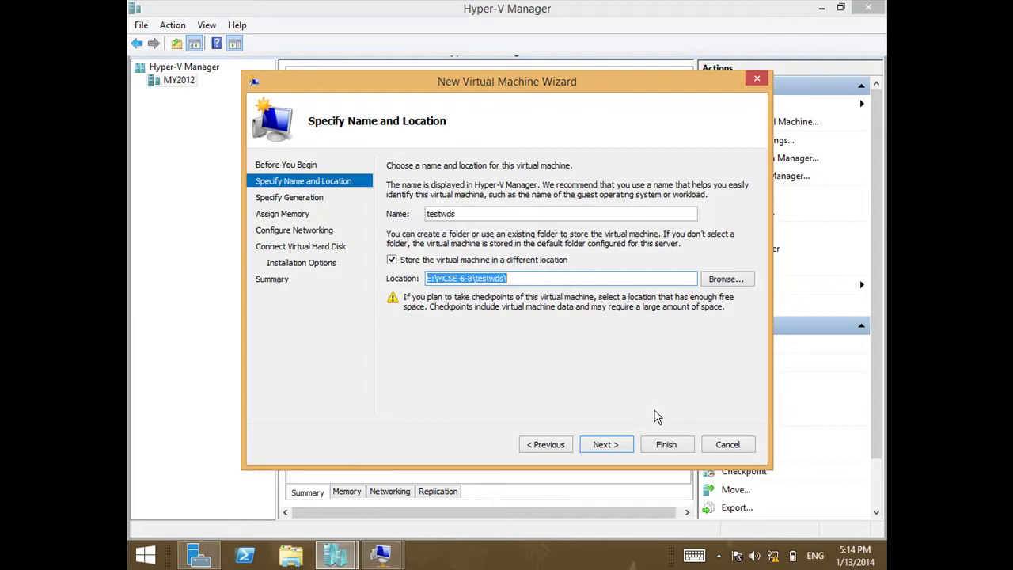
{"action": "left_click", "coordinate": [622, 445]}
{"action": "left_click", "coordinate": [428, 231]}
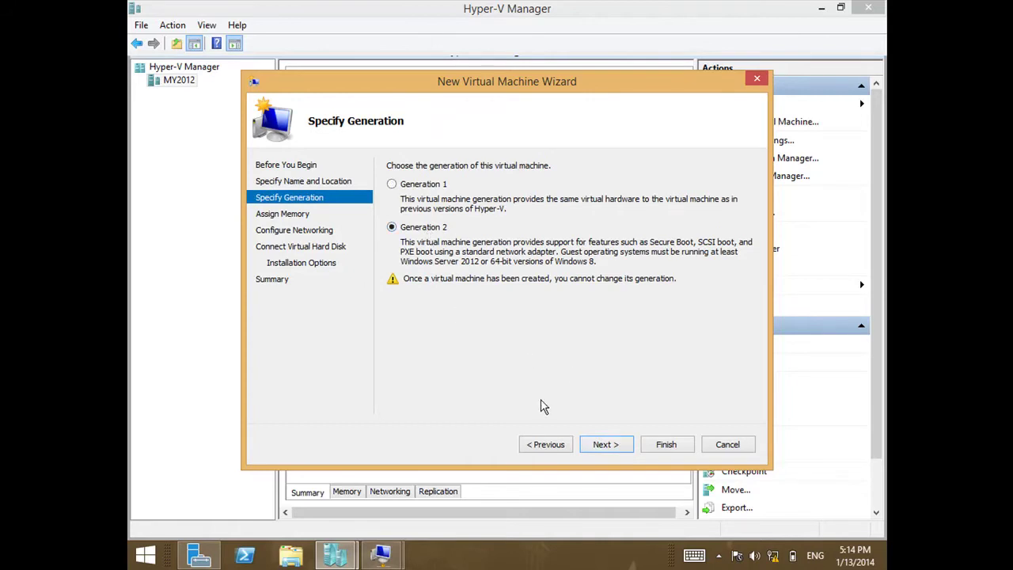
Set testwds startup memory to 2048 MB and continue to Configure Networking.
{"action": "left_click", "coordinate": [602, 445]}
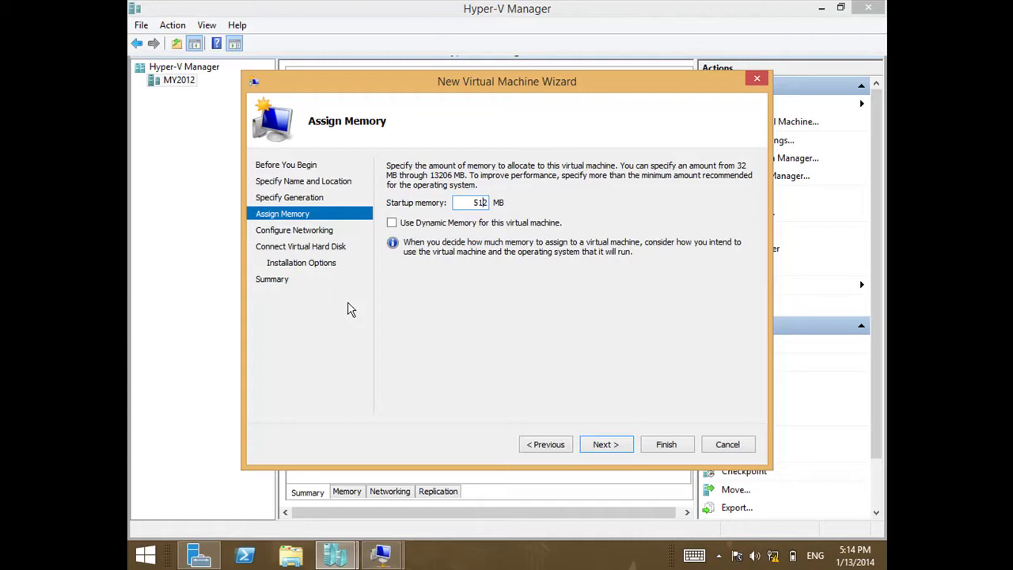
{"action": "key", "text": "BackSpace"}
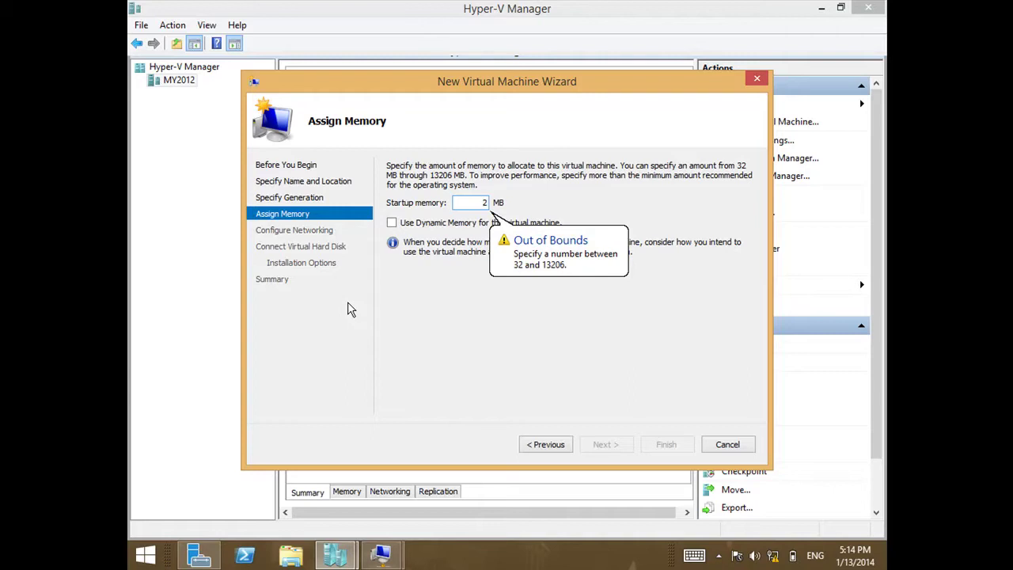
{"action": "key", "text": "Delete"}
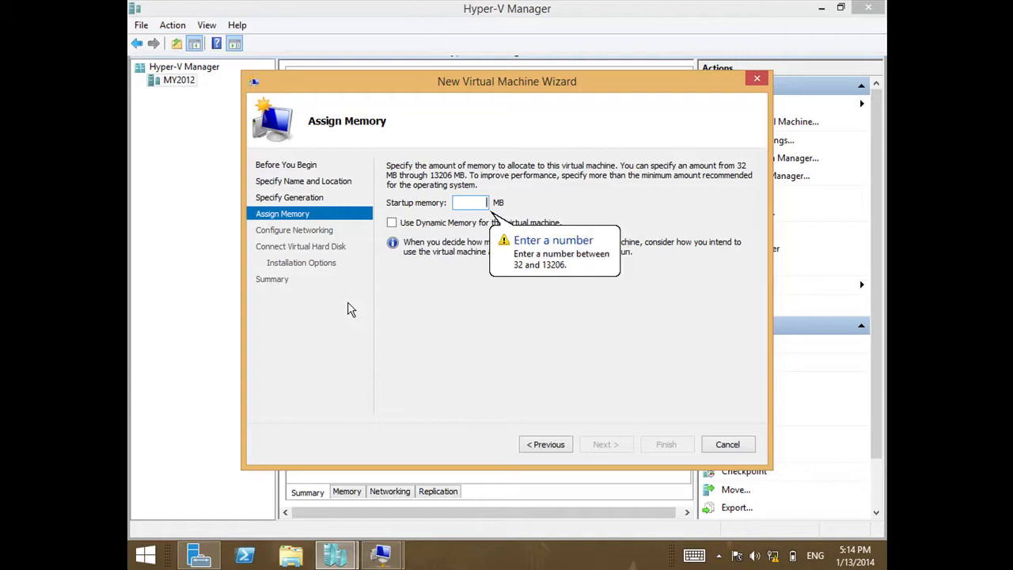
{"action": "type", "text": "2048"}
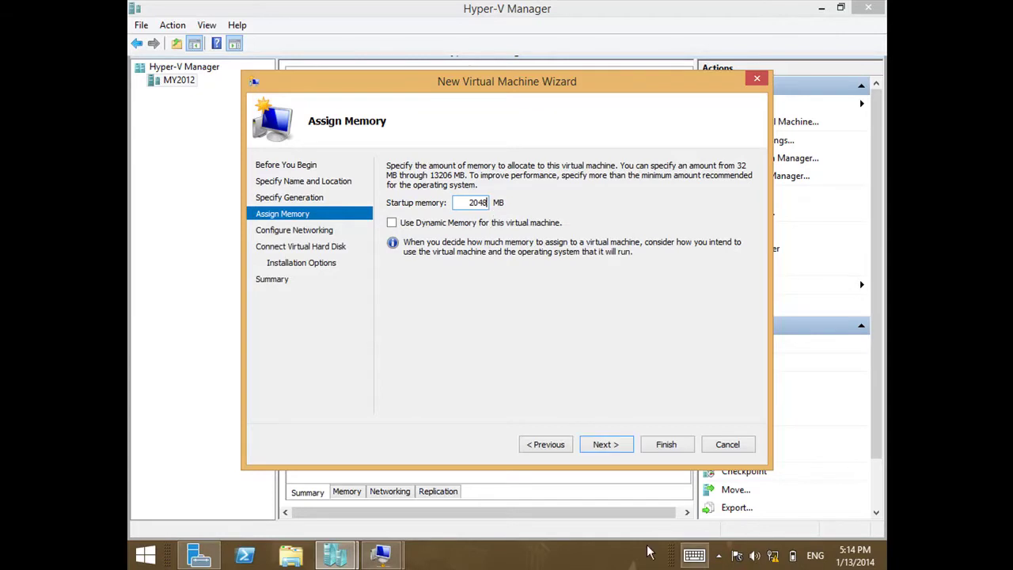
{"action": "left_click", "coordinate": [611, 445]}
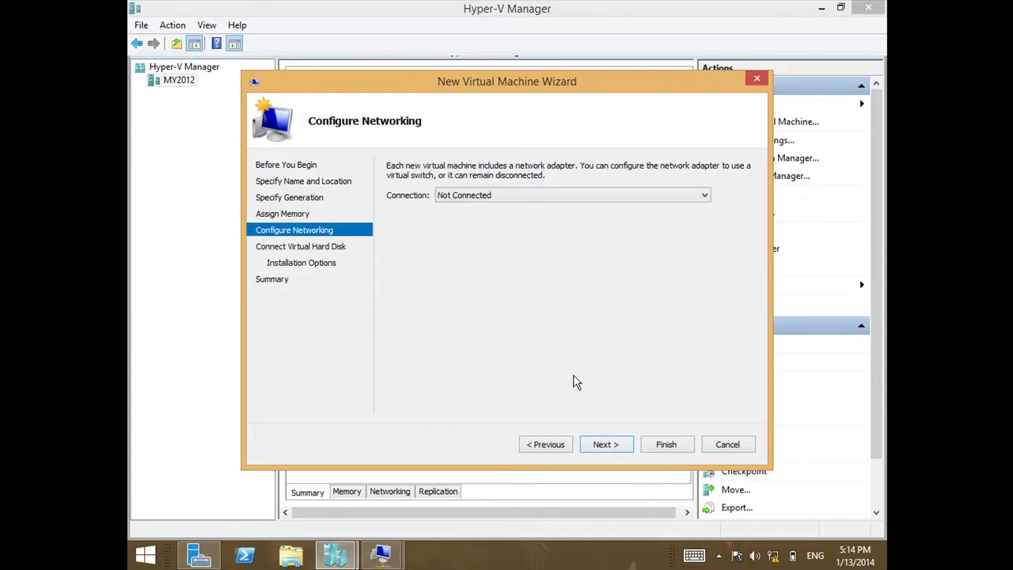
Connect the new VM's network adapter to the MGM-SW virtual switch.
{"action": "left_click", "coordinate": [532, 196]}
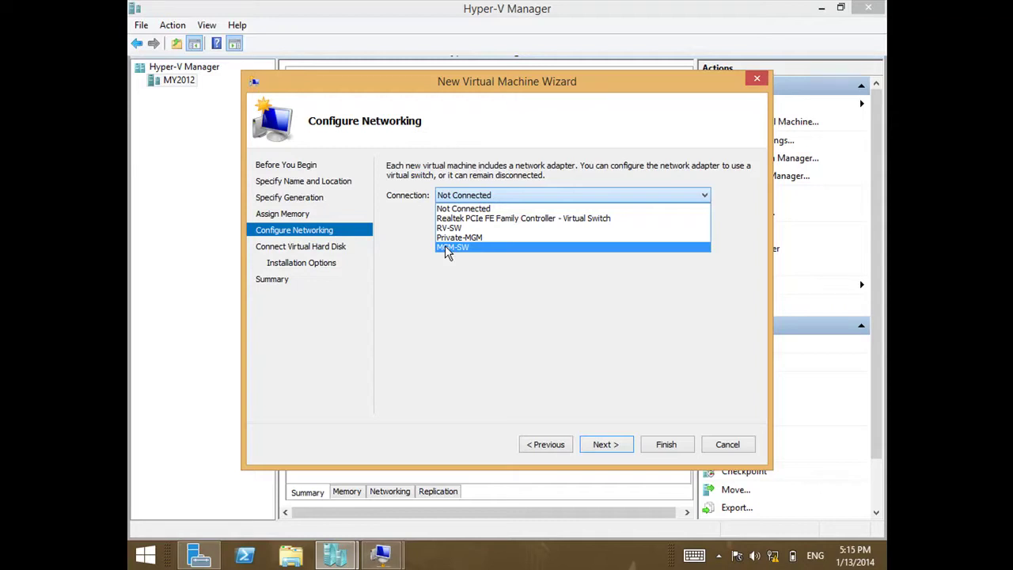
{"action": "left_click", "coordinate": [478, 248]}
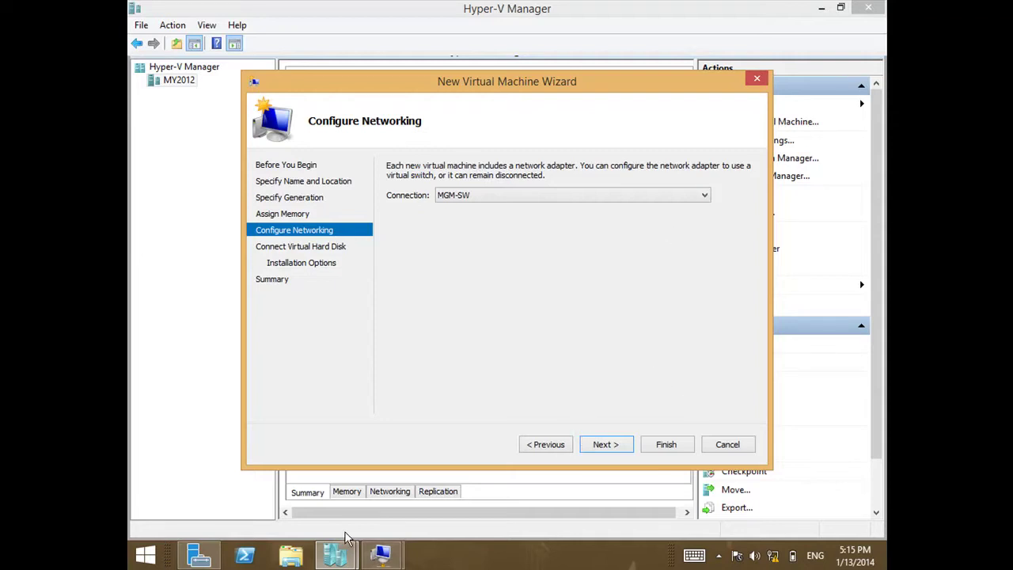
{"action": "mouse_move", "coordinate": [383, 554]}
{"action": "left_click", "coordinate": [316, 485]}
{"action": "double_click", "coordinate": [444, 13]}
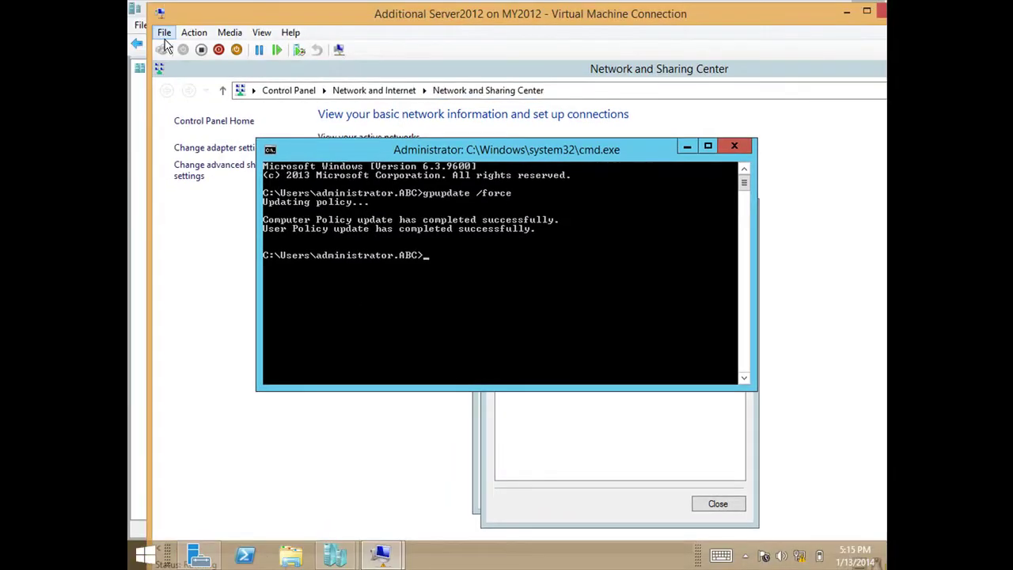
{"action": "left_click", "coordinate": [164, 32]}
{"action": "left_click", "coordinate": [178, 49]}
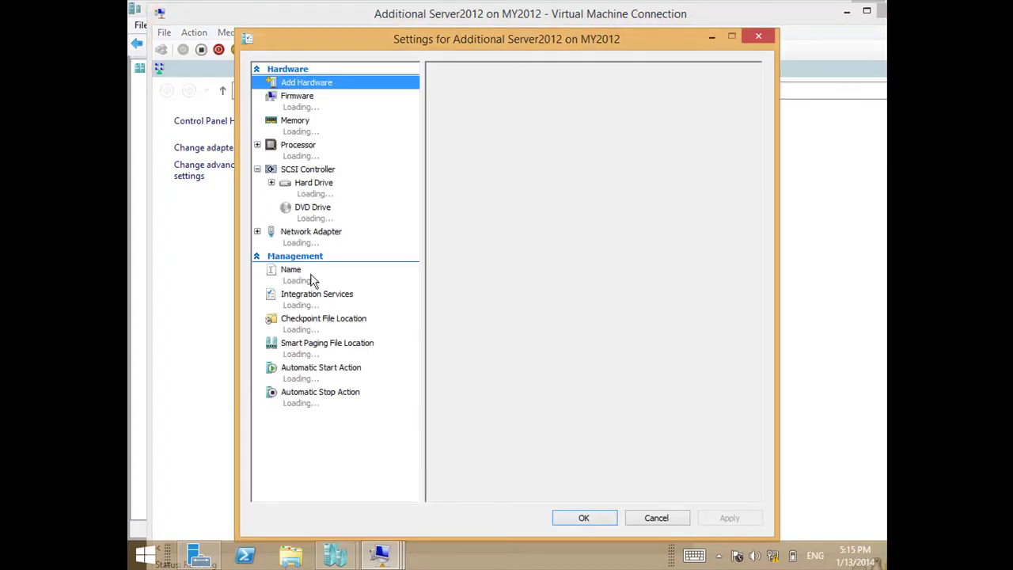
{"action": "left_click", "coordinate": [316, 244]}
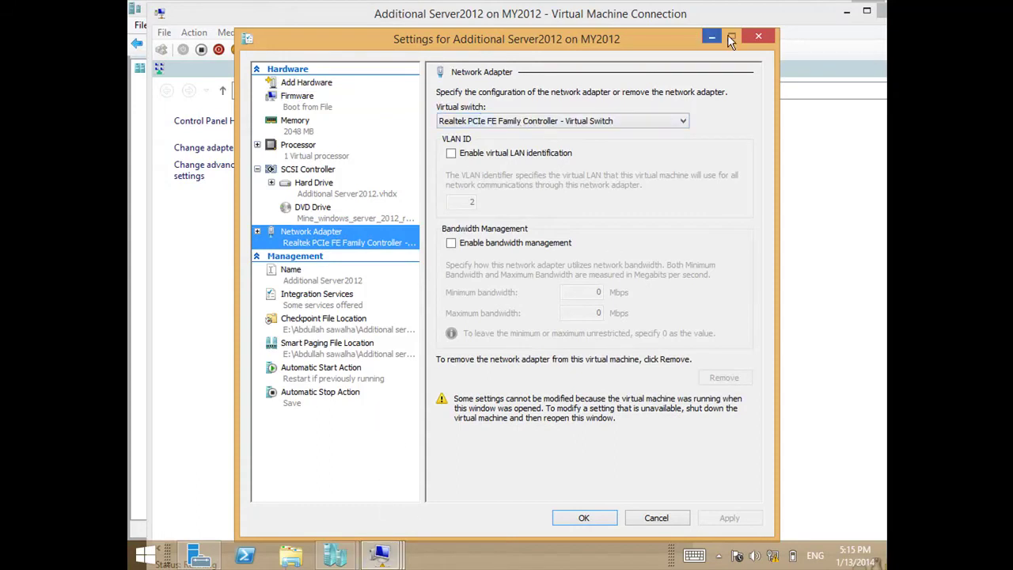
{"action": "left_click", "coordinate": [755, 38]}
{"action": "left_click", "coordinate": [159, 14]}
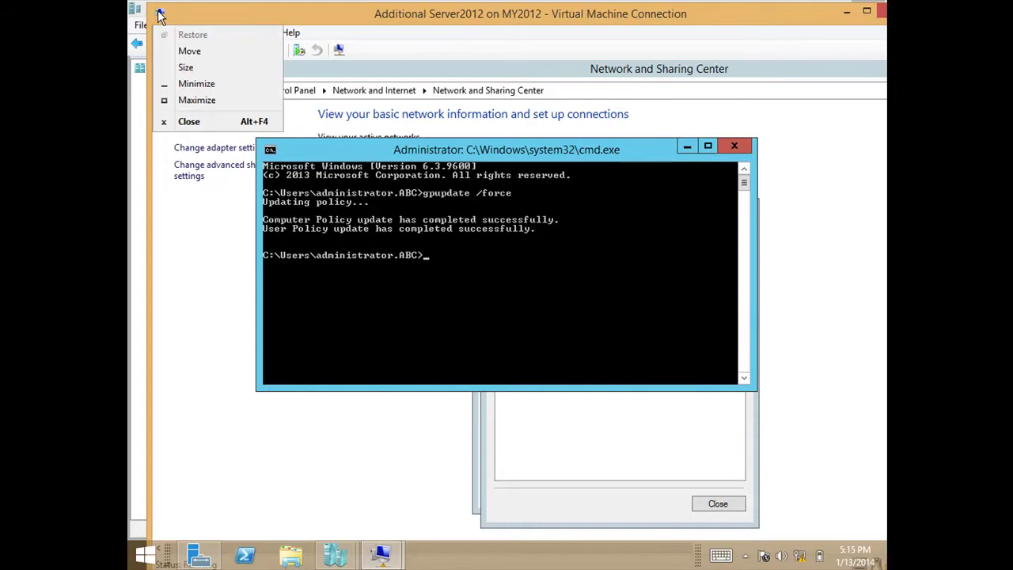
{"action": "left_click", "coordinate": [196, 83]}
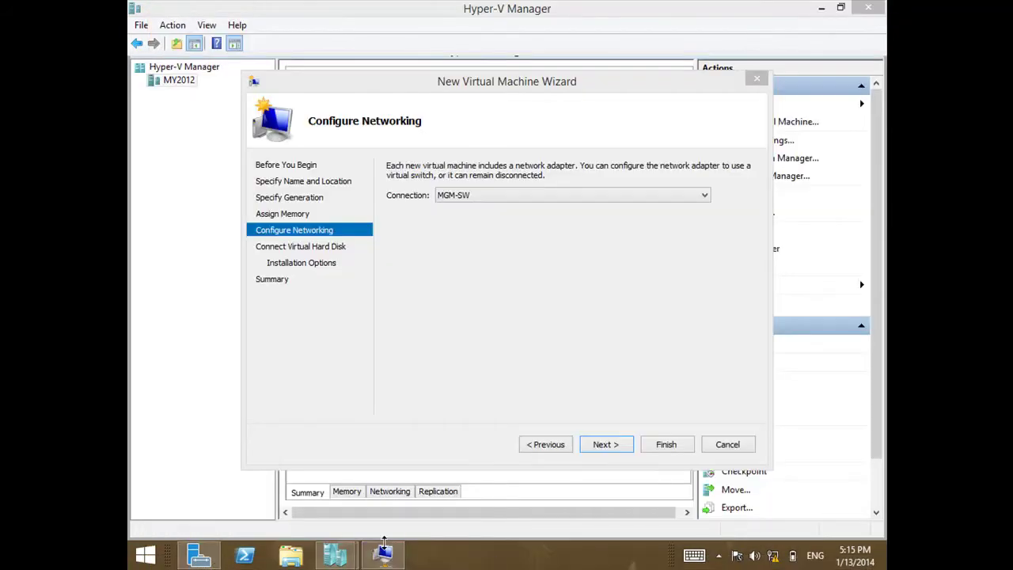
{"action": "left_click", "coordinate": [385, 555]}
{"action": "left_click_drag", "start_coordinate": [385, 111], "coordinate": [592, 90]}
{"action": "left_click", "coordinate": [297, 104]}
{"action": "left_click", "coordinate": [301, 124]}
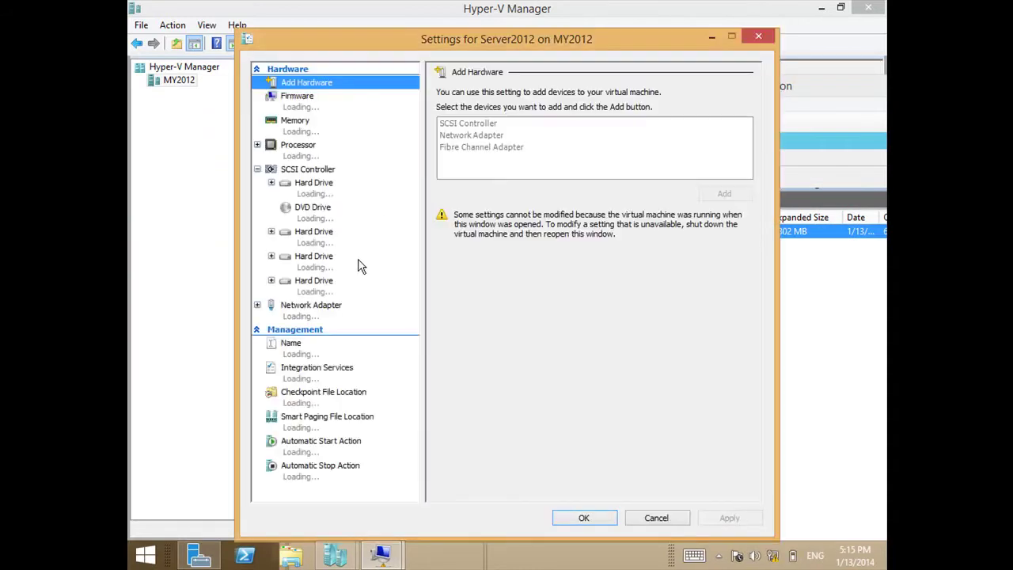
{"action": "left_click", "coordinate": [339, 319]}
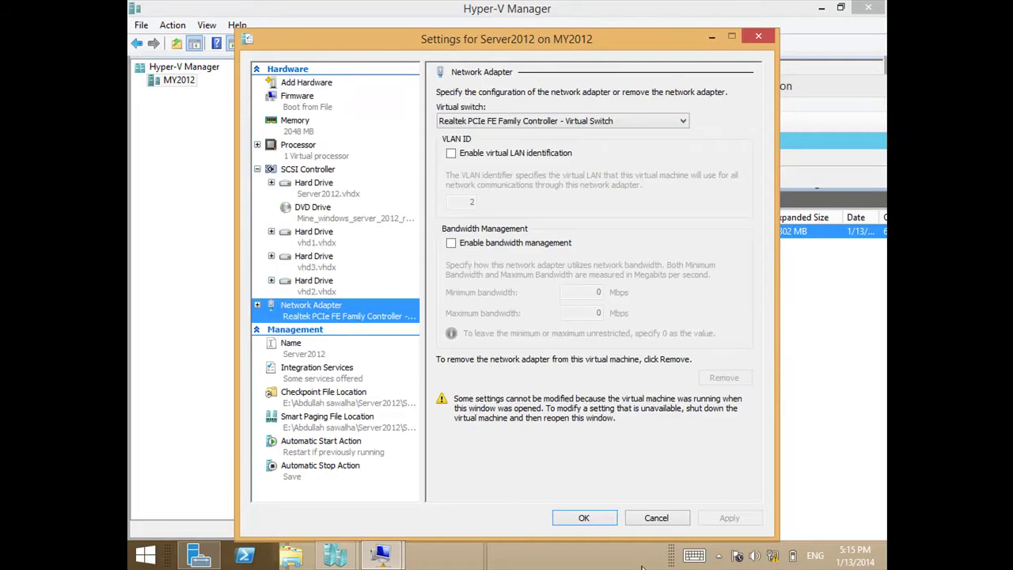
{"action": "left_click", "coordinate": [651, 518]}
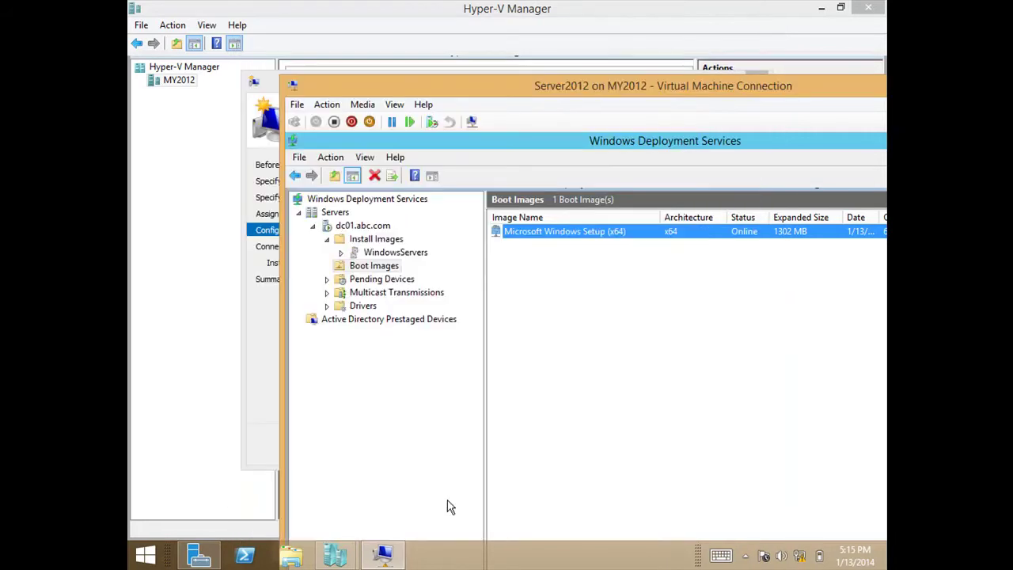
{"action": "left_click_drag", "start_coordinate": [424, 88], "coordinate": [350, 90]}
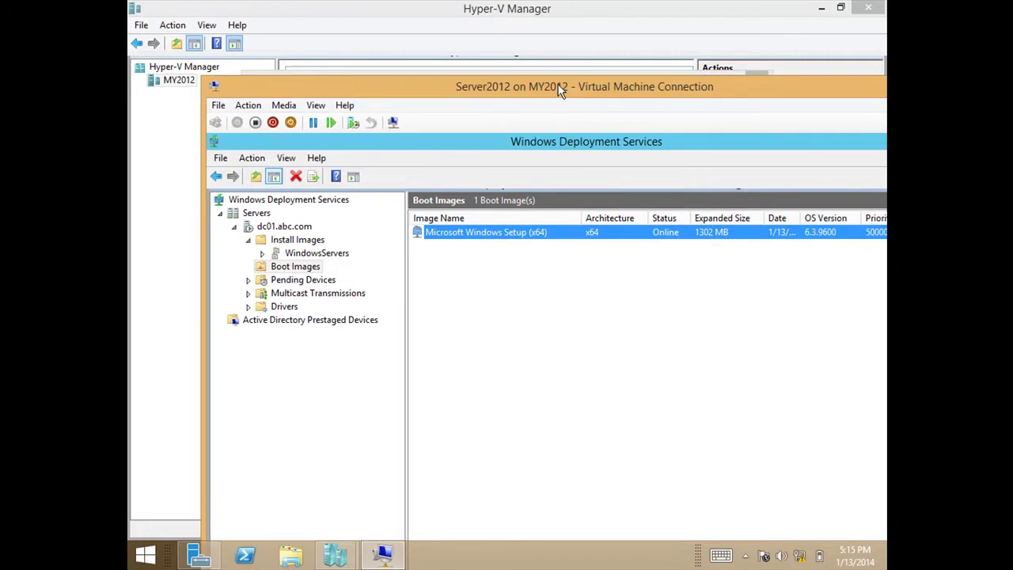
{"action": "left_click_drag", "start_coordinate": [620, 89], "coordinate": [438, 135]}
Switch the new VM's connection to Realtek PCIe FE Family Controller - Virtual Switch and continue.
{"action": "left_click", "coordinate": [718, 130]}
{"action": "left_click", "coordinate": [581, 198]}
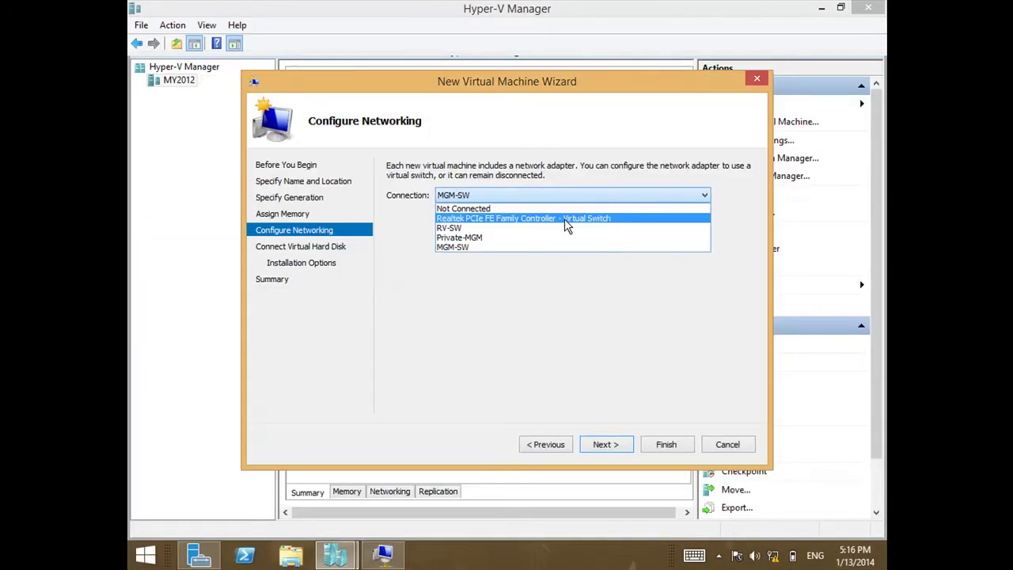
{"action": "left_click", "coordinate": [564, 218]}
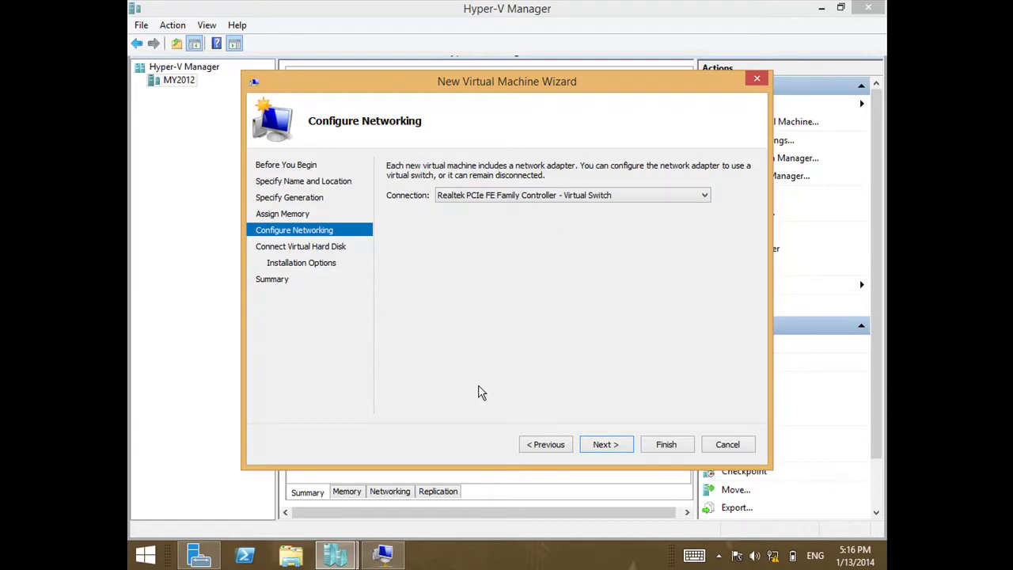
{"action": "left_click", "coordinate": [598, 449]}
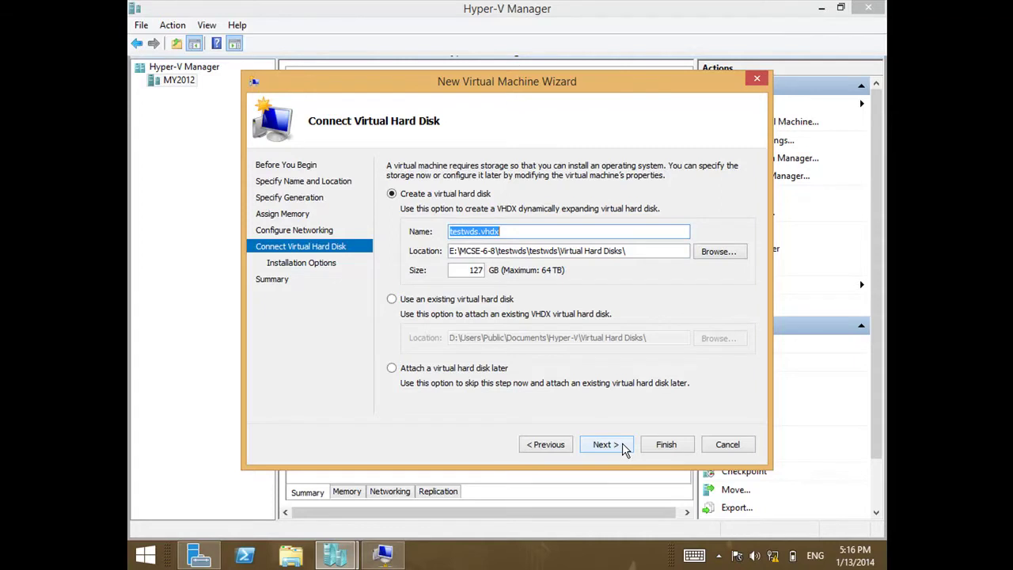
Keep the default VHDX and choose installing the OS from a network-based installation server.
{"action": "left_click", "coordinate": [606, 445]}
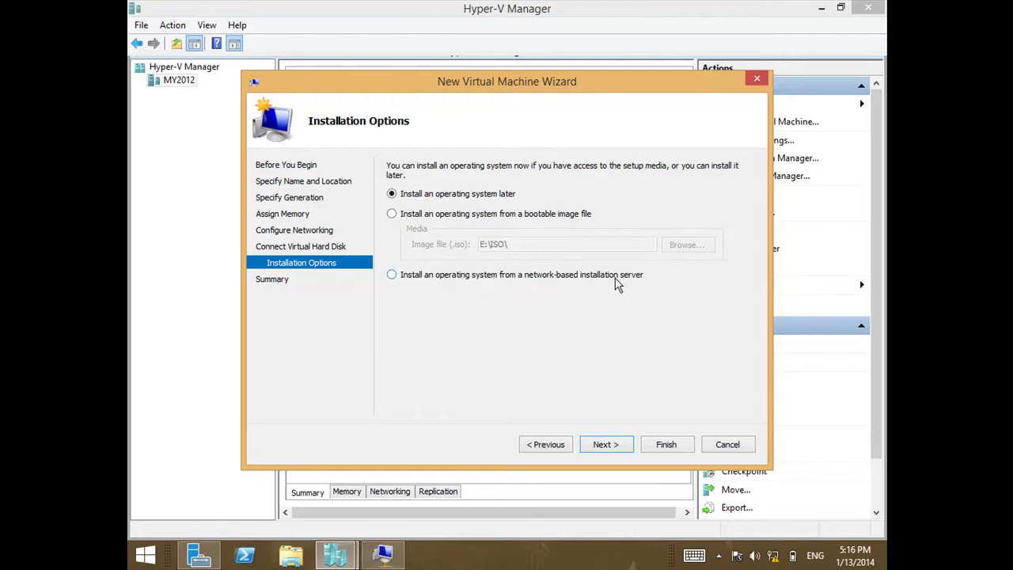
{"action": "left_click", "coordinate": [620, 283]}
{"action": "left_click", "coordinate": [606, 446]}
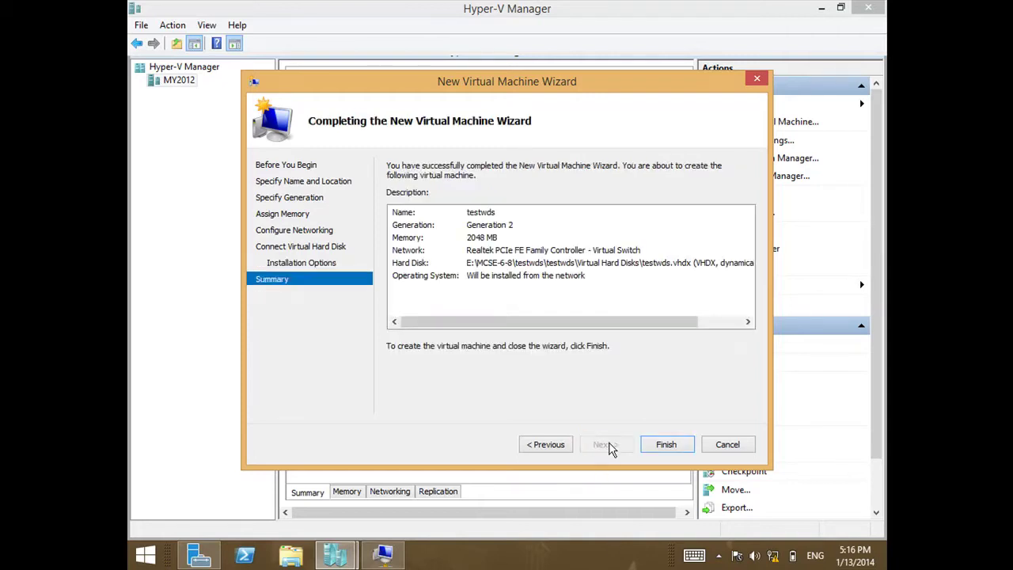
Finish creating testwds, then connect to it from the Virtual Machines list.
{"action": "left_click", "coordinate": [654, 445]}
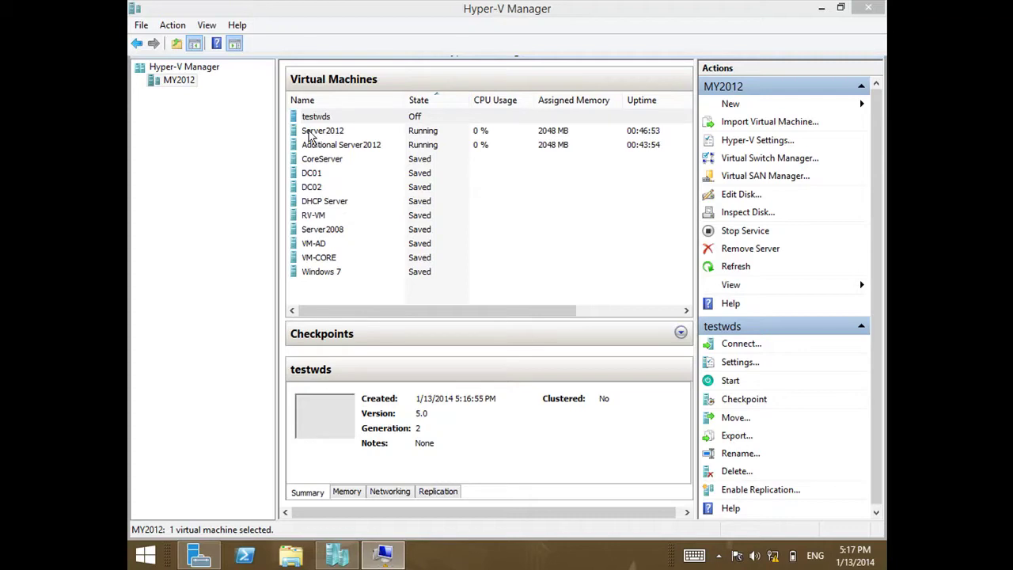
{"action": "right_click", "coordinate": [394, 117]}
{"action": "left_click", "coordinate": [428, 127]}
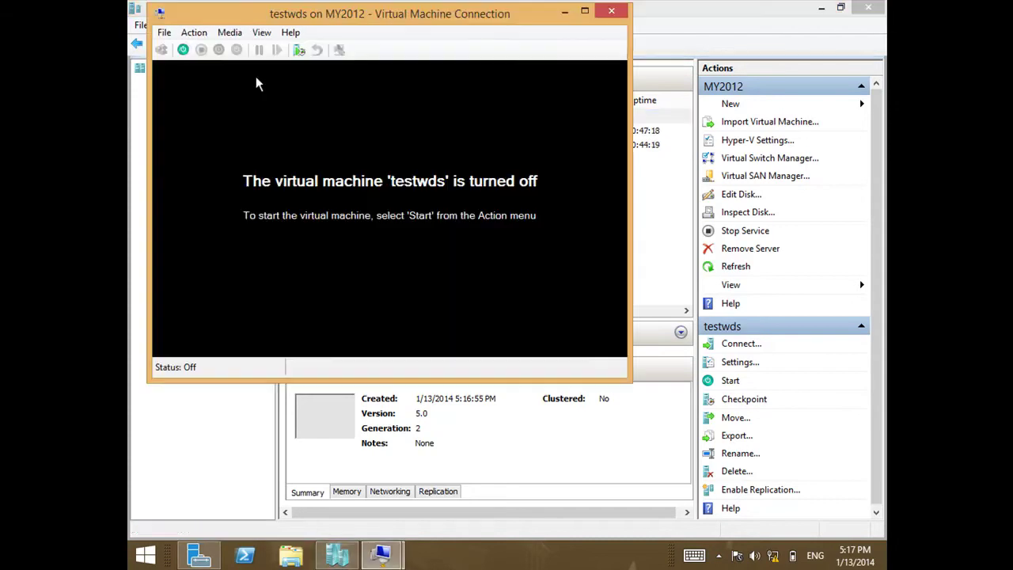
Start testwds and put its connection window in Full Screen Mode to watch the PXE boot.
{"action": "left_click", "coordinate": [183, 49]}
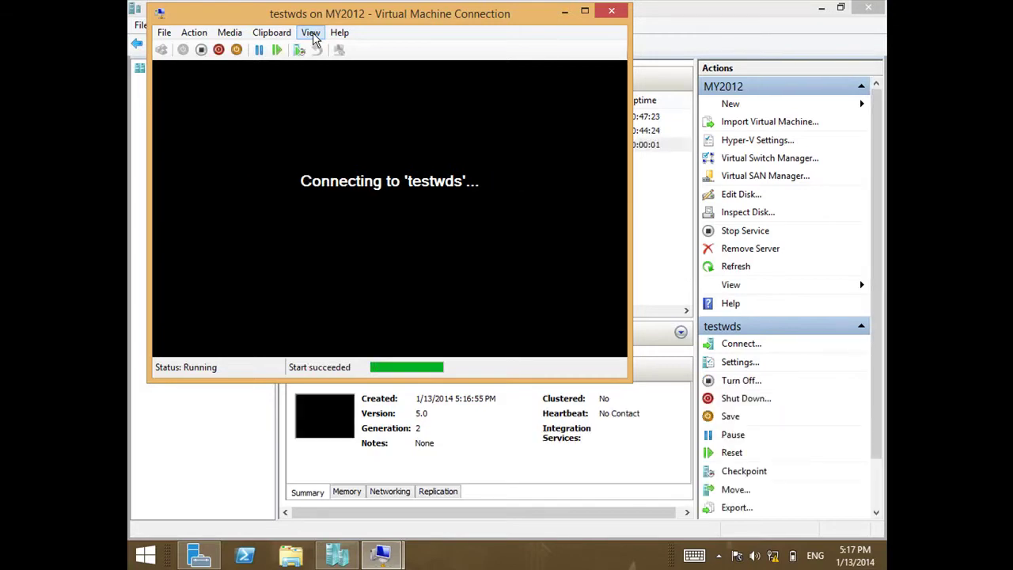
{"action": "left_click", "coordinate": [311, 34]}
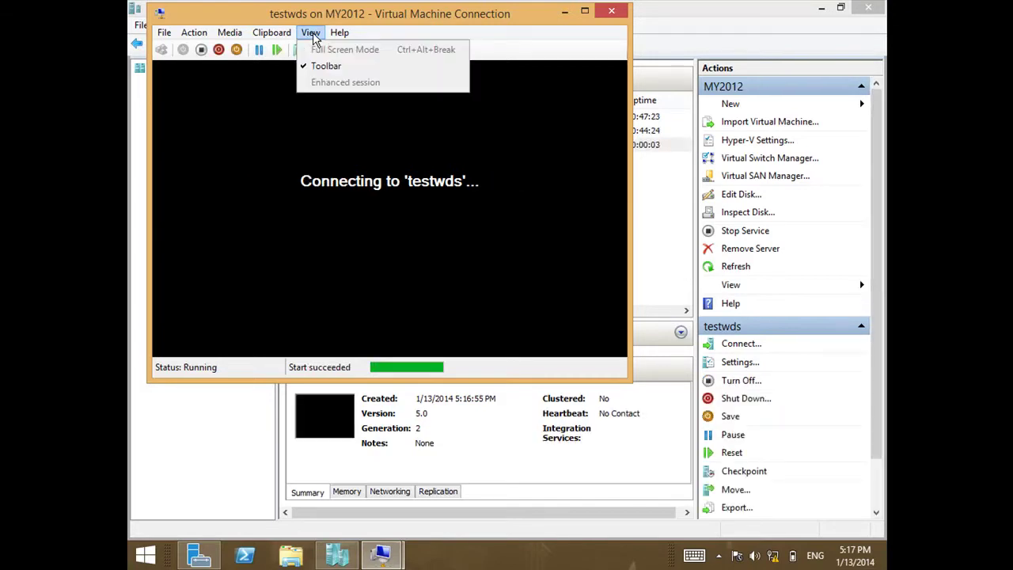
{"action": "left_click", "coordinate": [315, 38]}
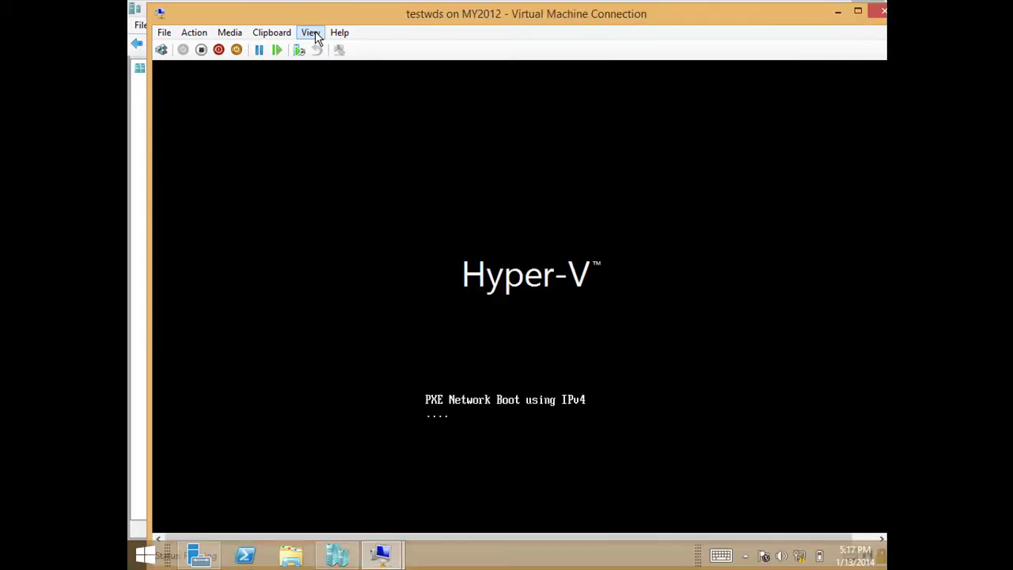
{"action": "left_click", "coordinate": [310, 34]}
{"action": "left_click", "coordinate": [317, 50]}
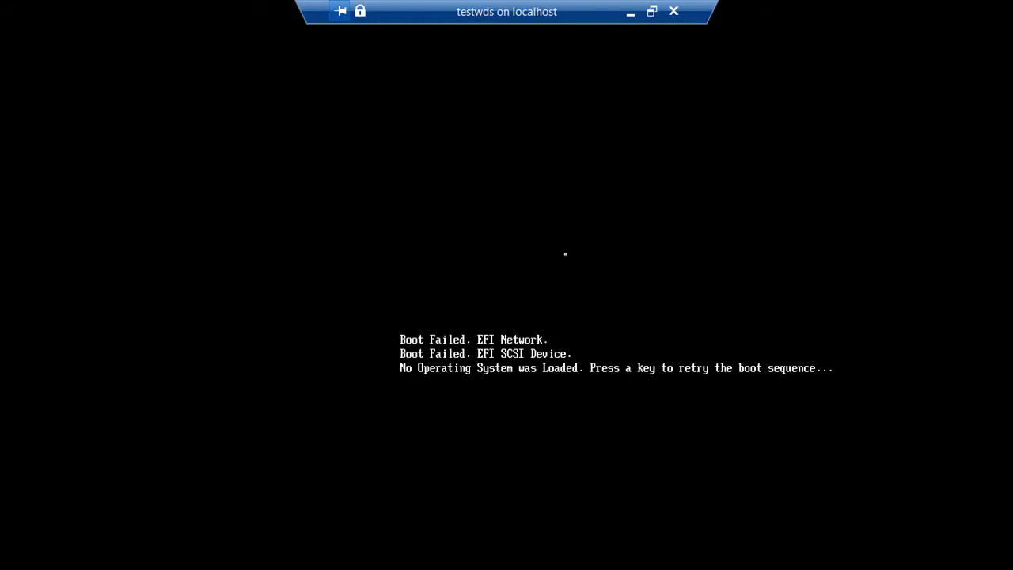
Retry the boot and accept the network boot service at the WDS Boot Manager prompt.
{"action": "key", "text": "Return"}
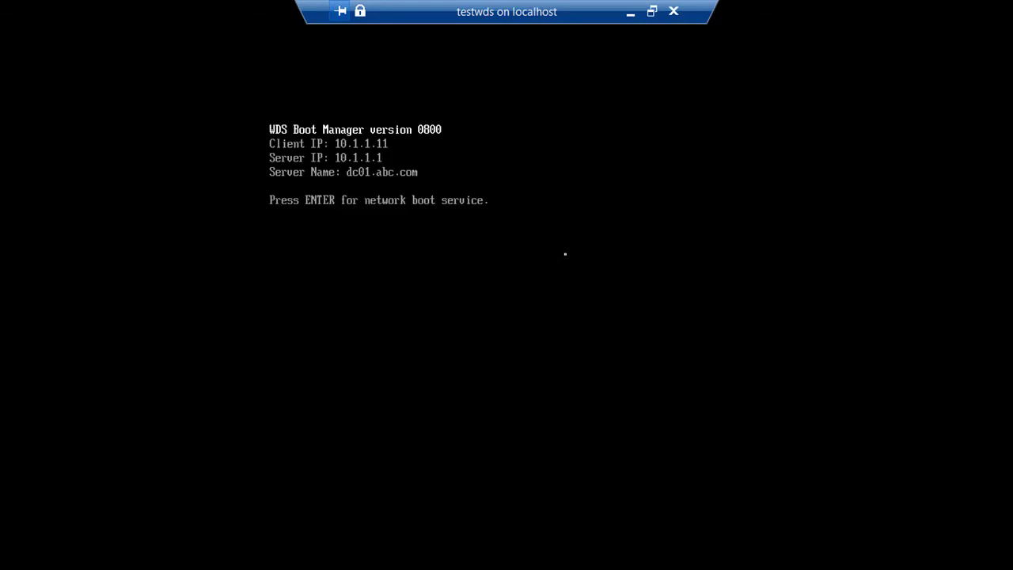
{"action": "key", "text": "Return"}
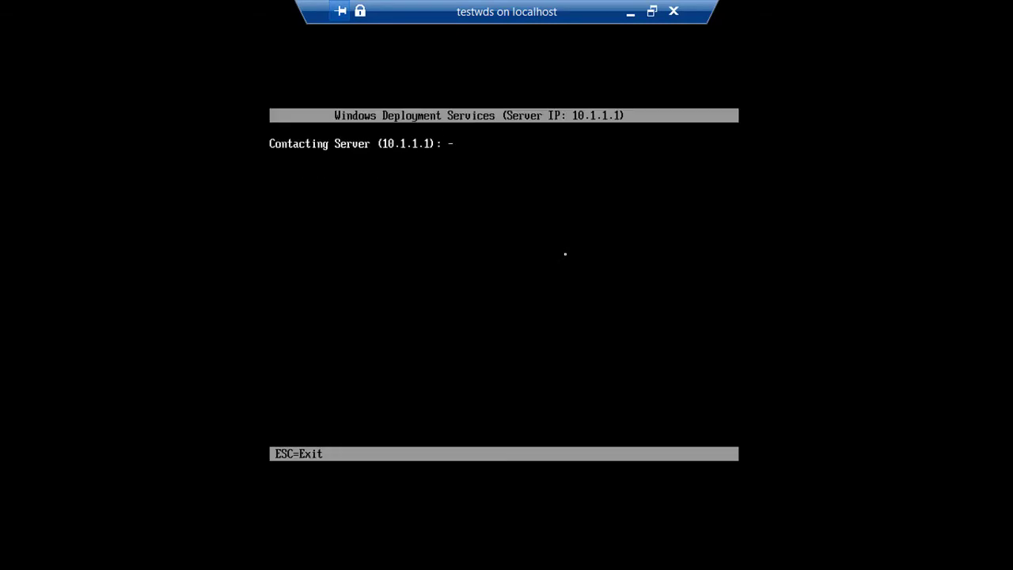
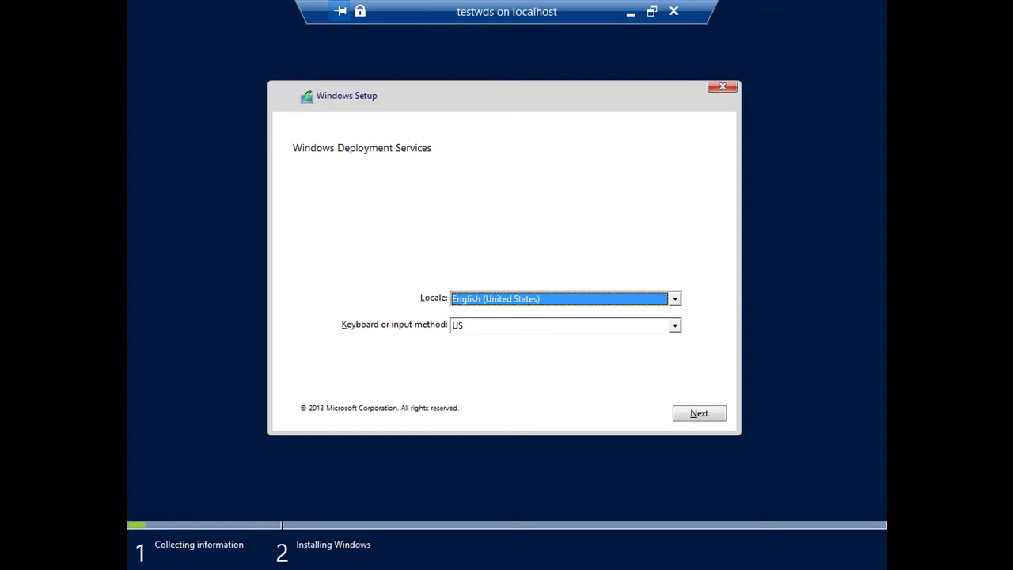
Continue past the locale page and sign in to dc01.abc.com with the domain administrator credentials.
{"action": "left_click", "coordinate": [709, 419]}
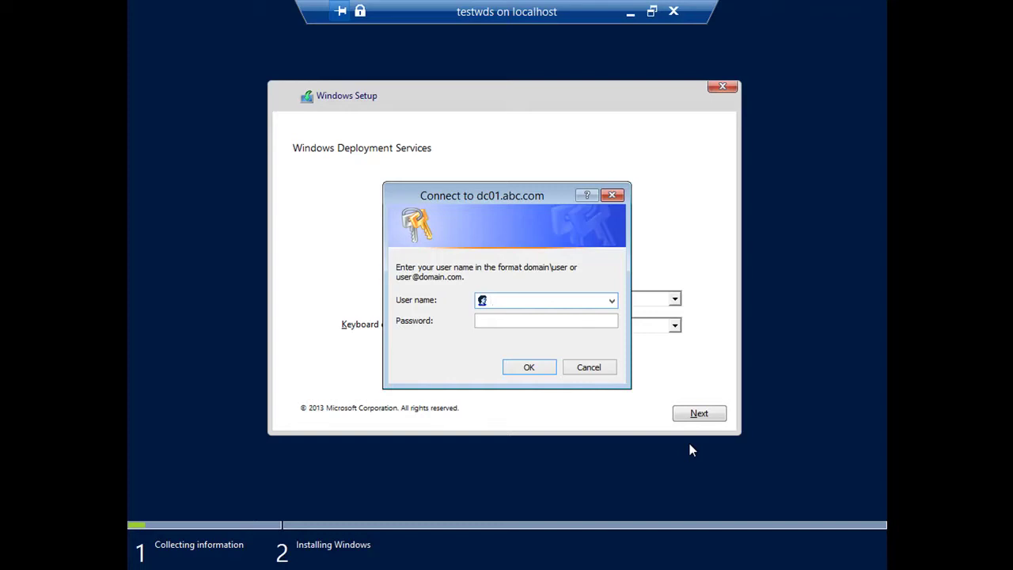
{"action": "type", "text": "abc\\administrator"}
{"action": "key", "text": "Tab"}
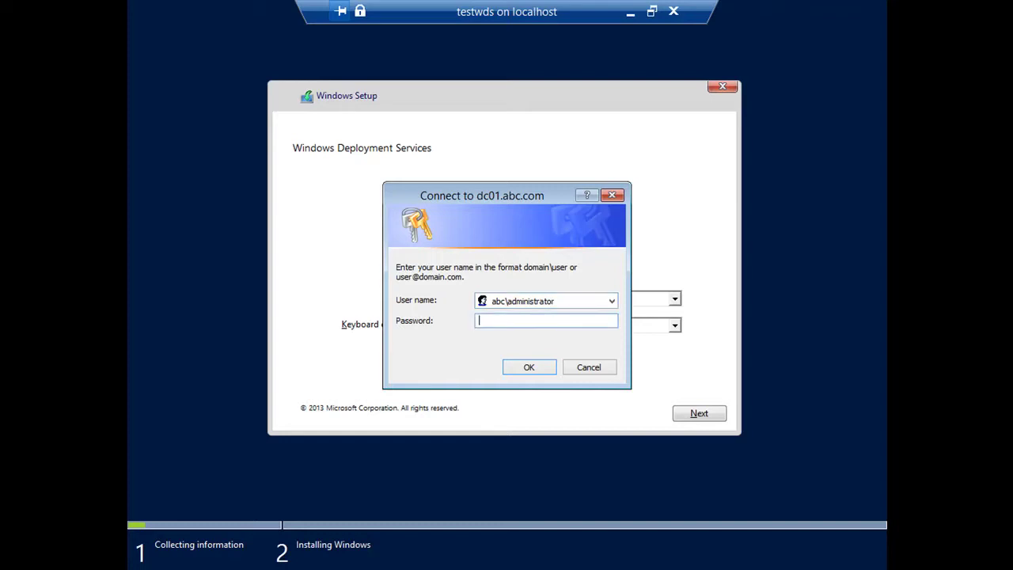
{"action": "type", "text": "•••••••••"}
{"action": "left_click", "coordinate": [532, 368]}
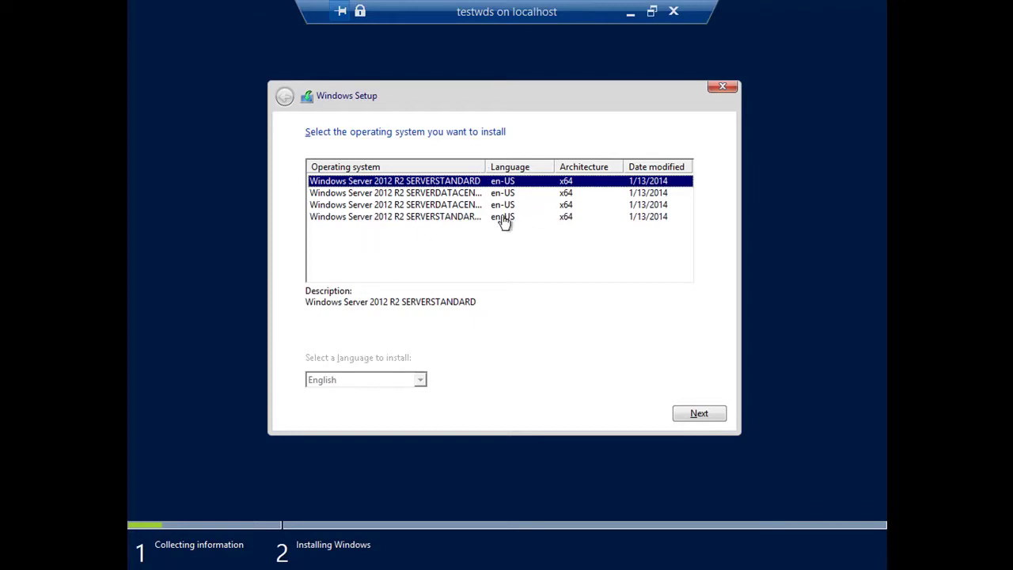
Widen the Operating system column and continue with Windows Server 2012 R2 SERVERSTANDARD.
{"action": "left_click_drag", "start_coordinate": [488, 172], "coordinate": [586, 184]}
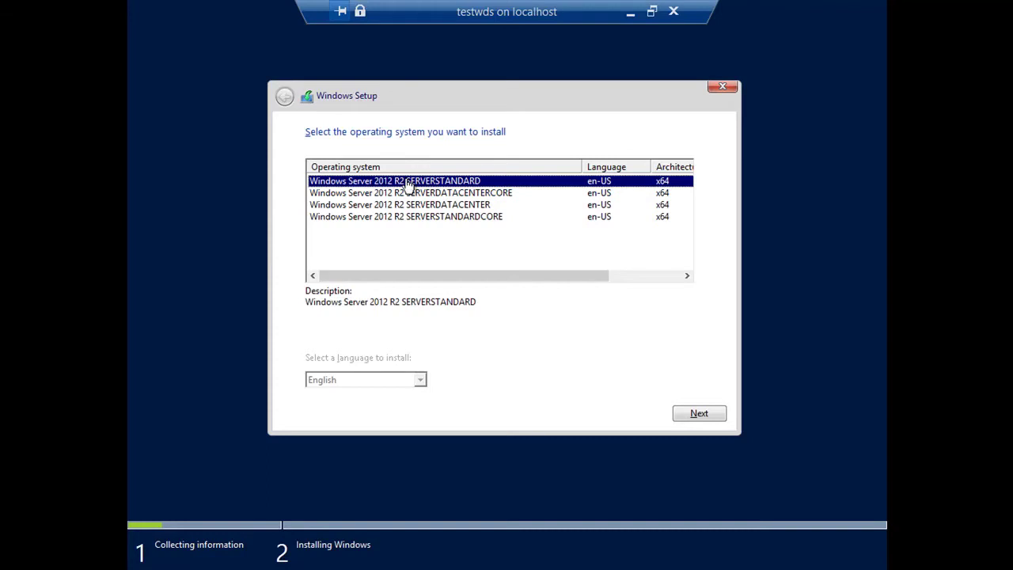
{"action": "left_click", "coordinate": [695, 415]}
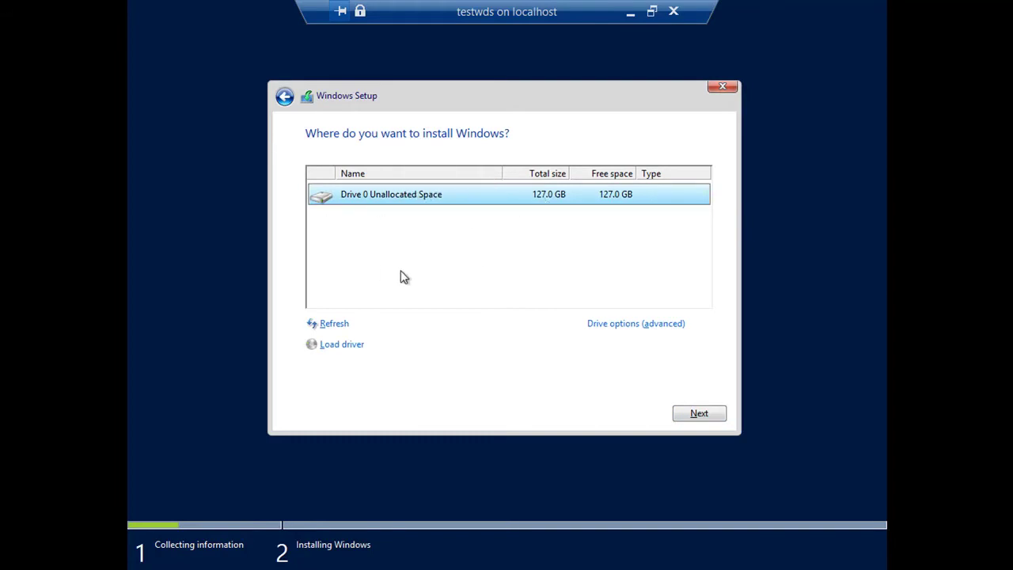
Create a 130048 MB partition on Drive 0, accepting the extra system partitions.
{"action": "left_click", "coordinate": [614, 332]}
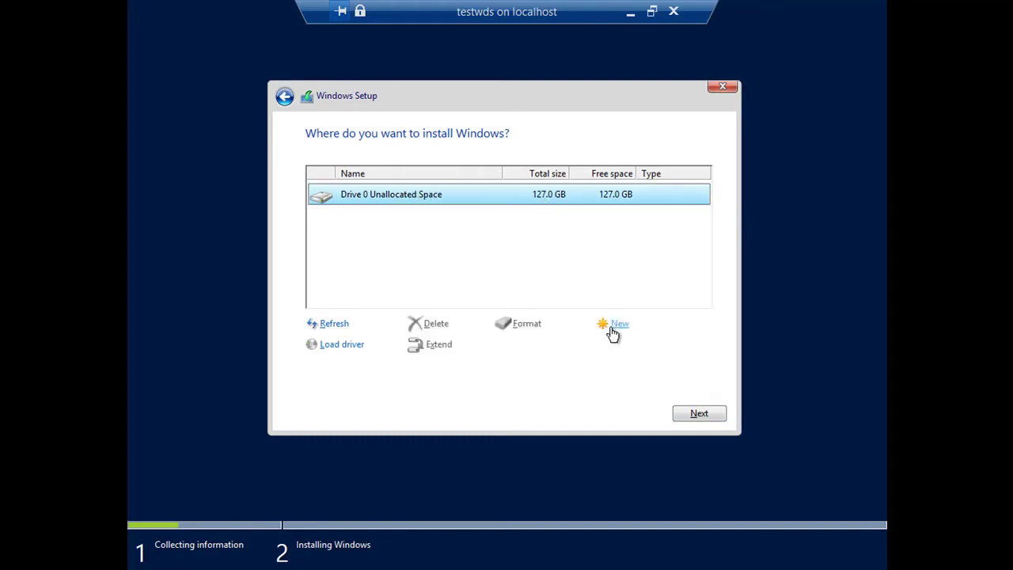
{"action": "left_click", "coordinate": [614, 326]}
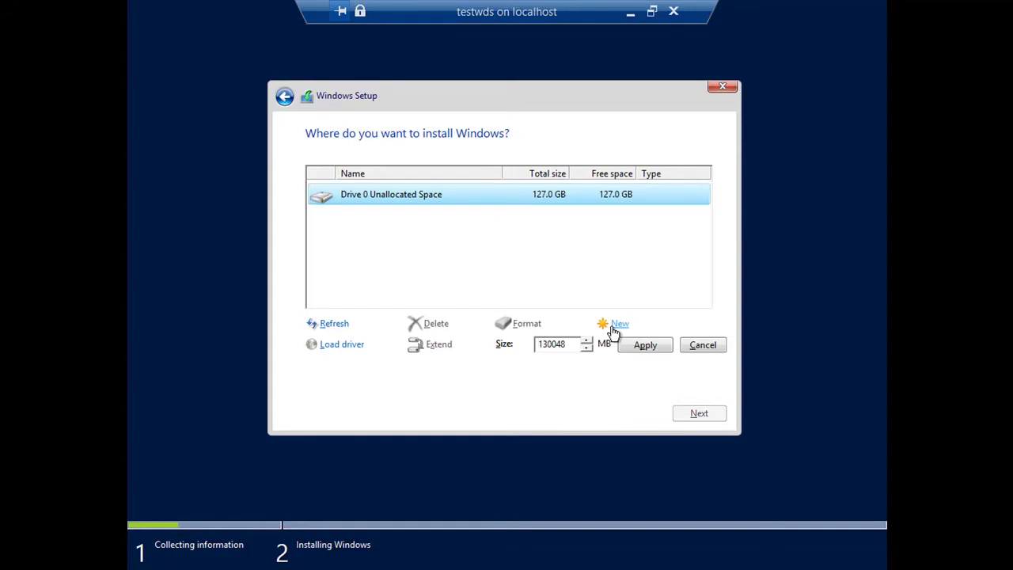
{"action": "left_click", "coordinate": [647, 345]}
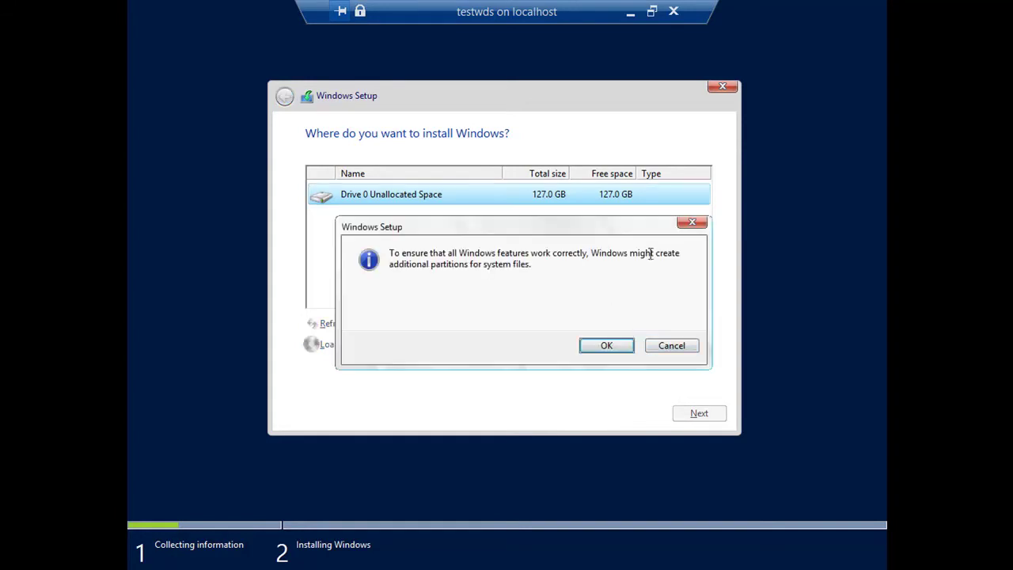
{"action": "left_click", "coordinate": [602, 346]}
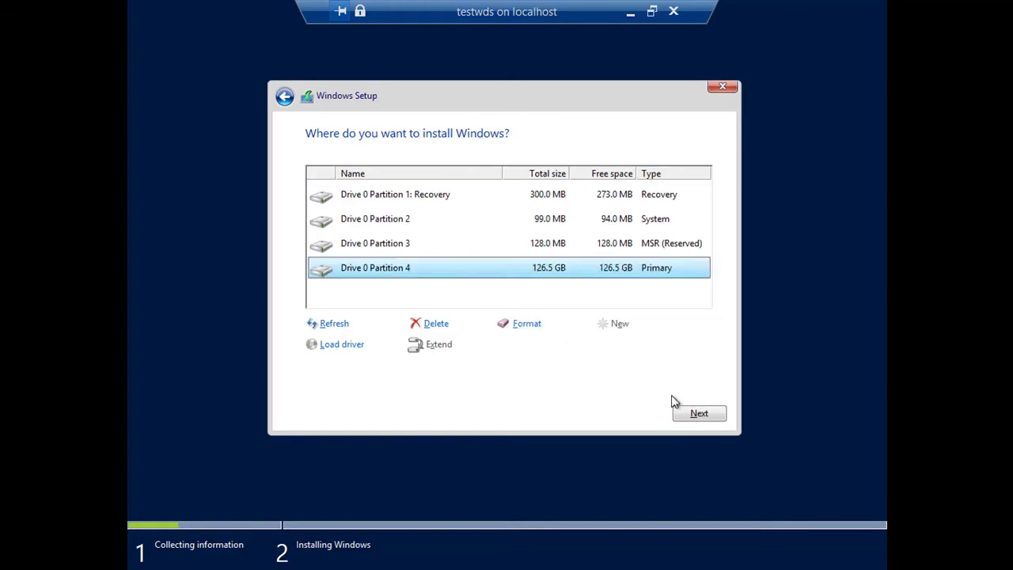
Start installing Windows on Partition 4, then exit full screen and pause the testwds VM.
{"action": "left_click", "coordinate": [696, 415]}
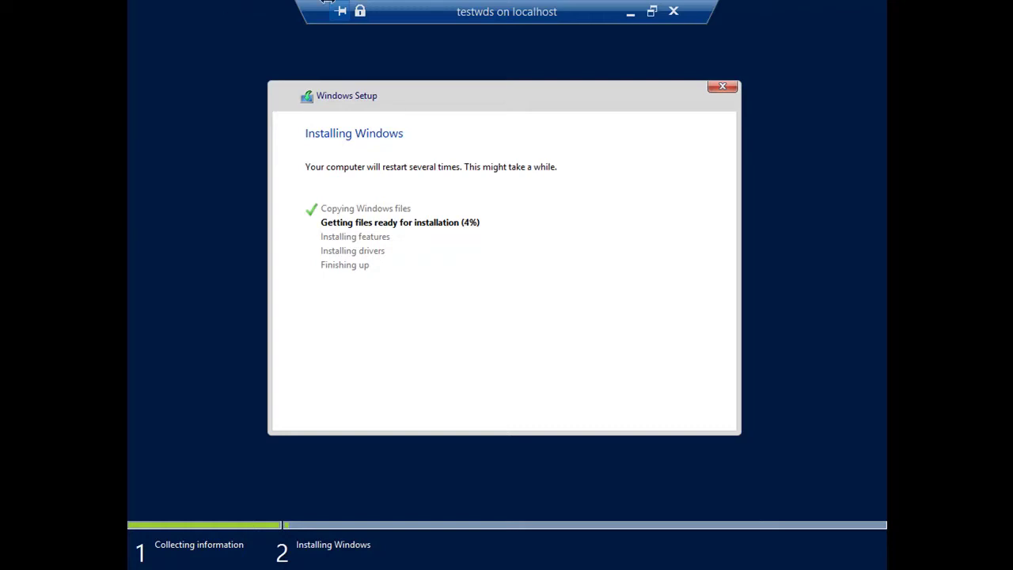
{"action": "double_click", "coordinate": [475, 11]}
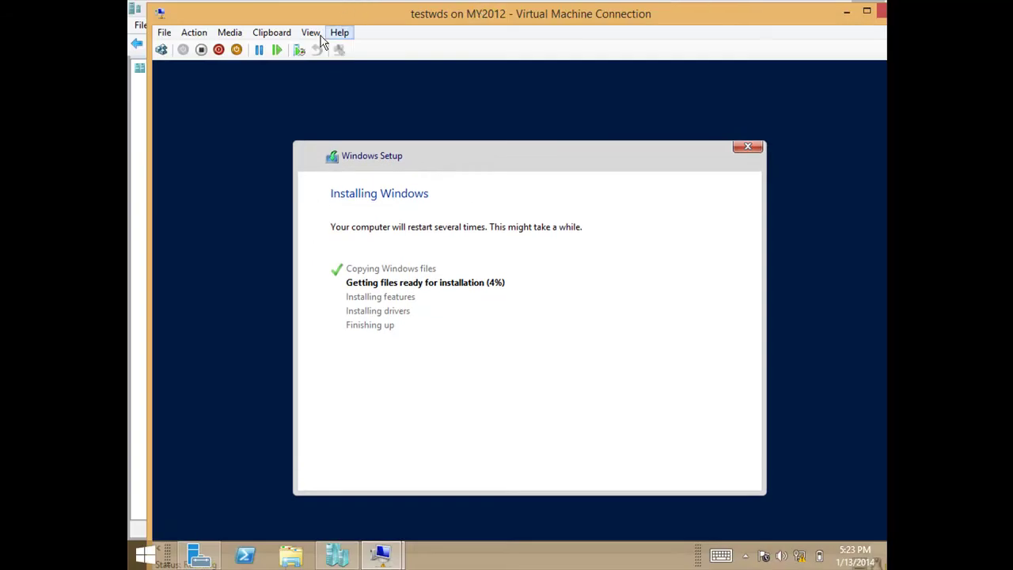
{"action": "left_click", "coordinate": [259, 54]}
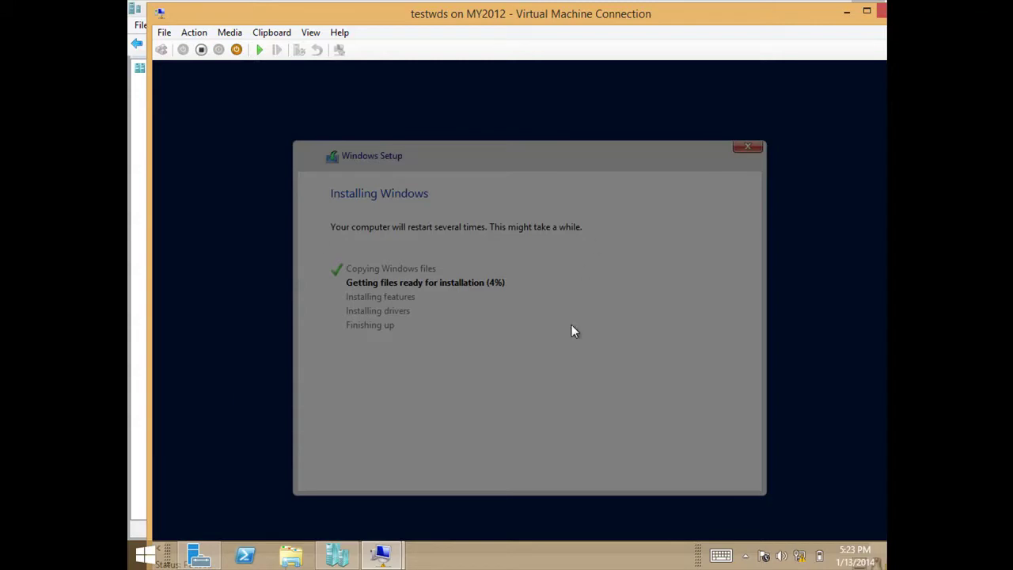
{"action": "mouse_move", "coordinate": [380, 548]}
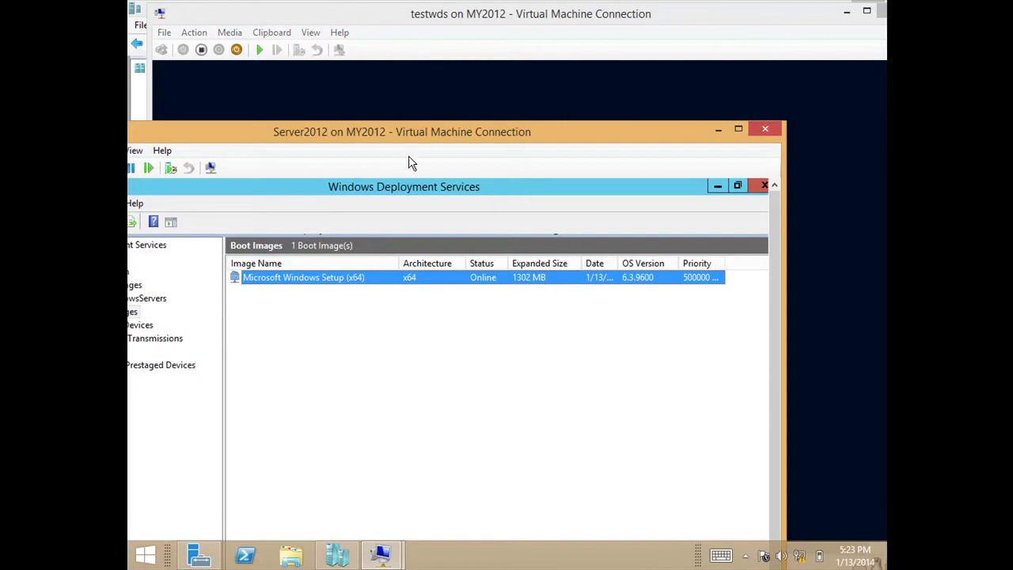
Open the dc01.abc.com server properties and review the PXE Response and AD DS tabs.
{"action": "double_click", "coordinate": [412, 140]}
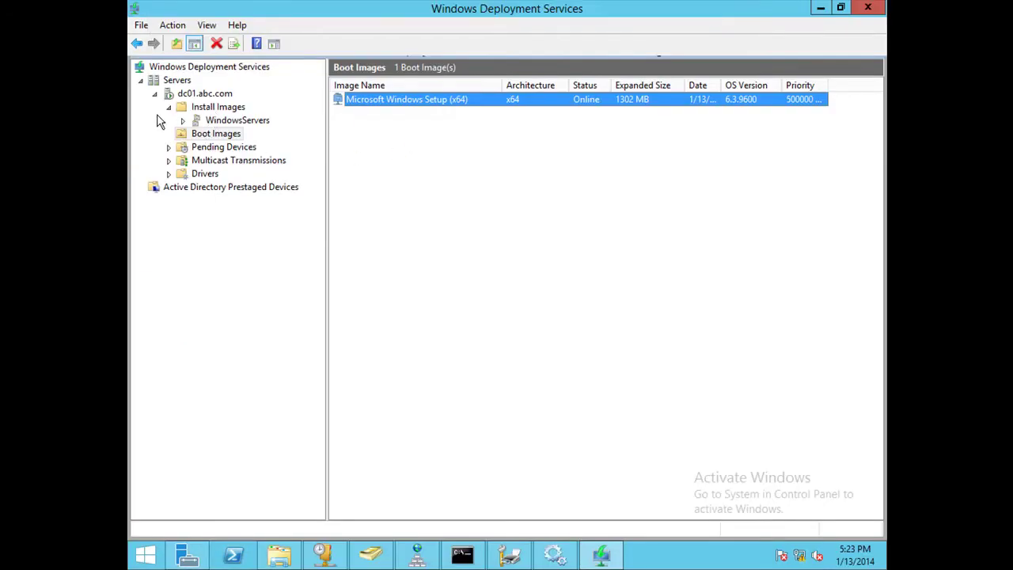
{"action": "left_click", "coordinate": [194, 95]}
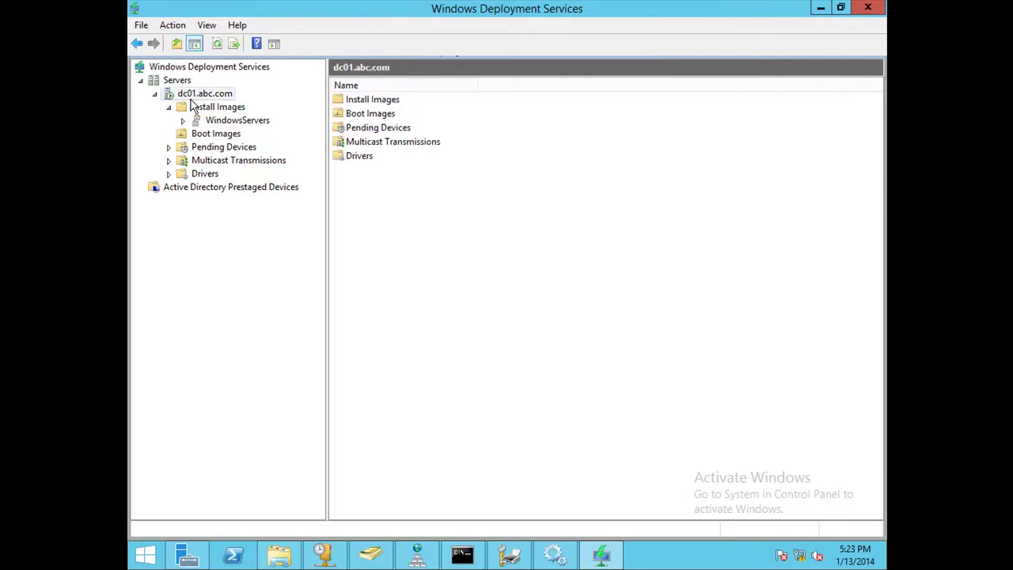
{"action": "right_click", "coordinate": [193, 98]}
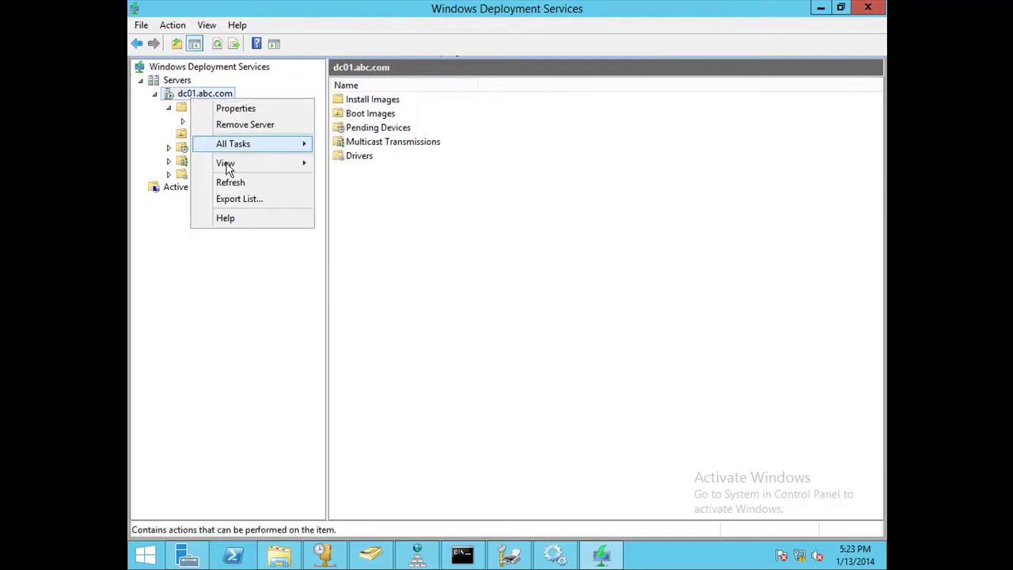
{"action": "left_click", "coordinate": [256, 112]}
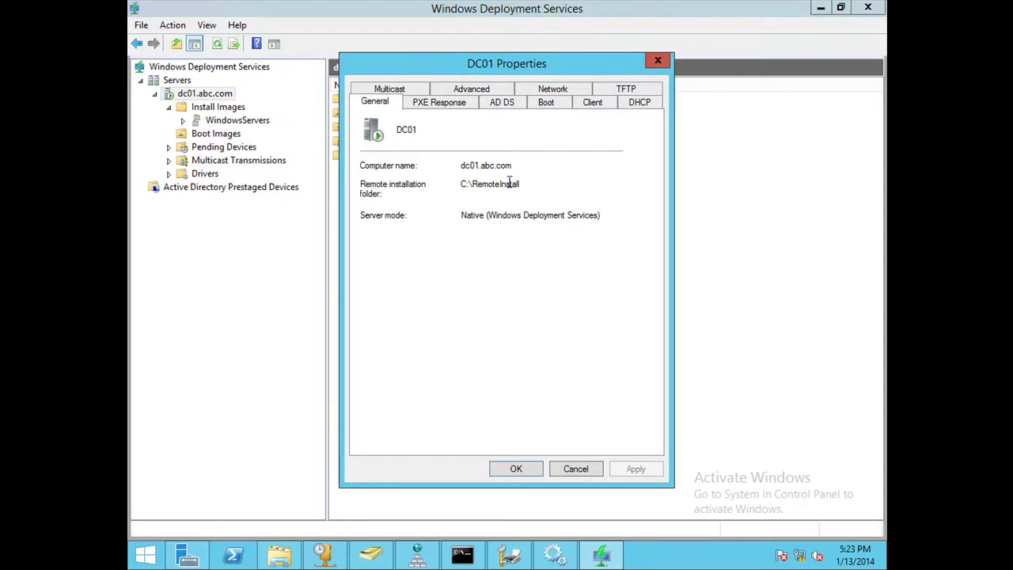
{"action": "left_click", "coordinate": [456, 103]}
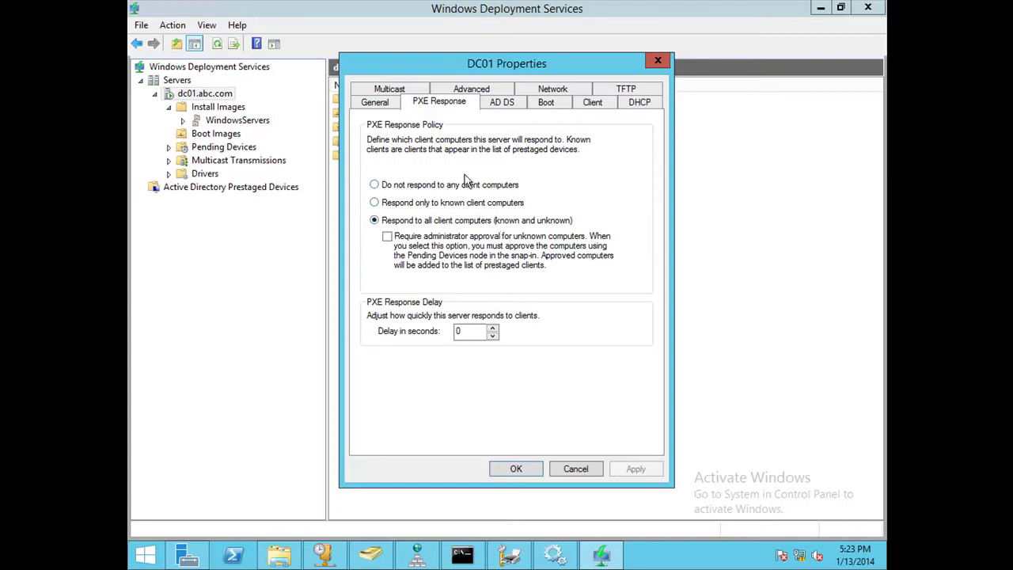
{"action": "left_click", "coordinate": [502, 104]}
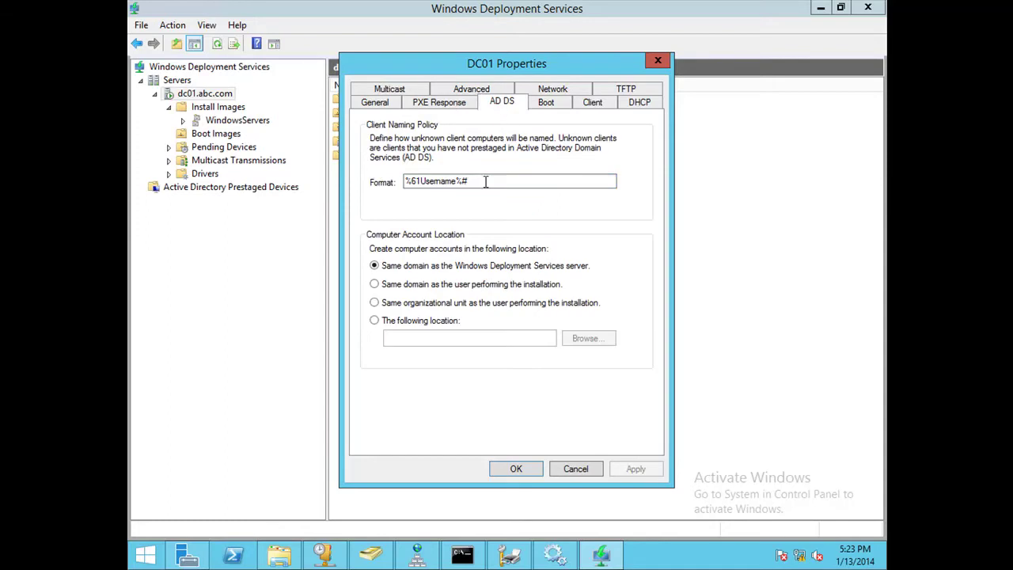
Show DC01's Boot tab with its PXE boot policy and default boot images.
{"action": "left_click", "coordinate": [546, 102]}
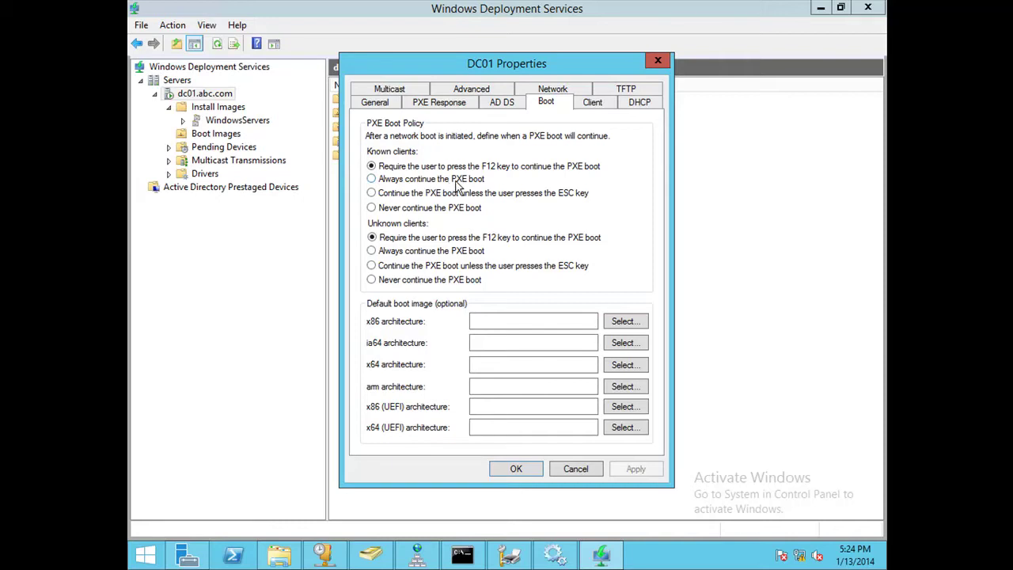
Make known and unknown clients continue PXE boot unless ESC is pressed, apply, and close.
{"action": "left_click", "coordinate": [439, 180]}
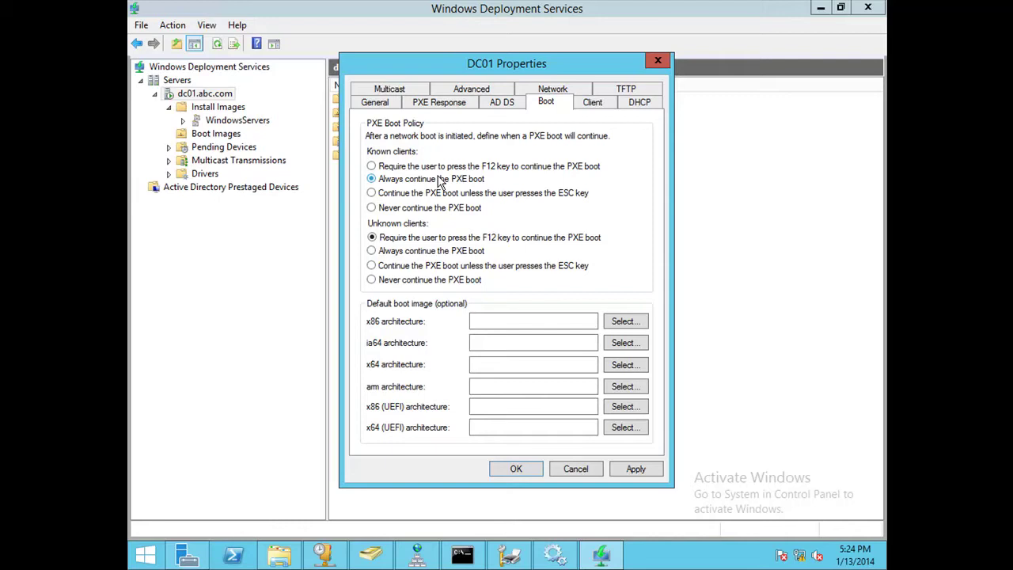
{"action": "left_click", "coordinate": [400, 194]}
{"action": "left_click", "coordinate": [623, 470]}
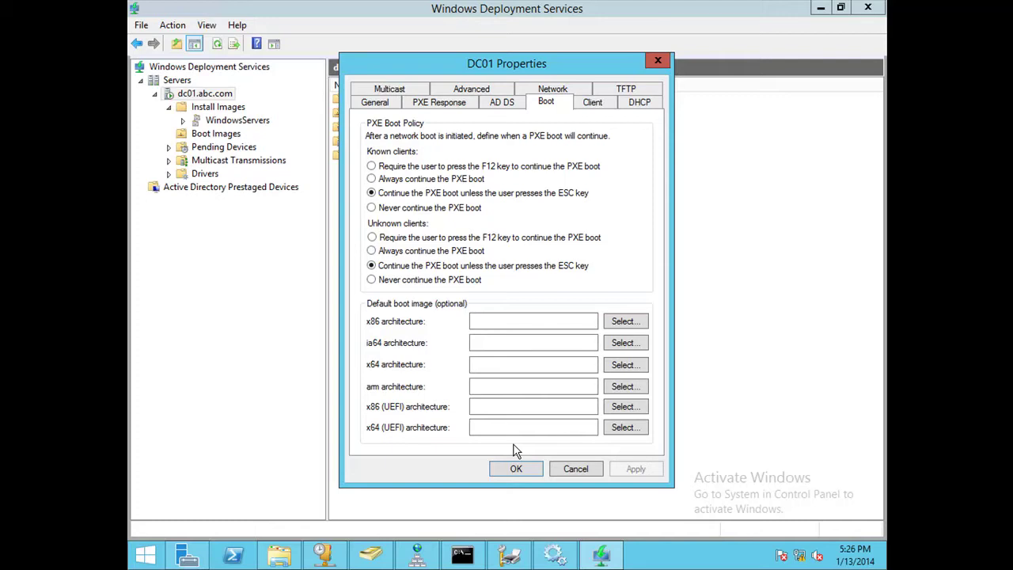
{"action": "left_click", "coordinate": [497, 427]}
{"action": "left_click", "coordinate": [494, 466]}
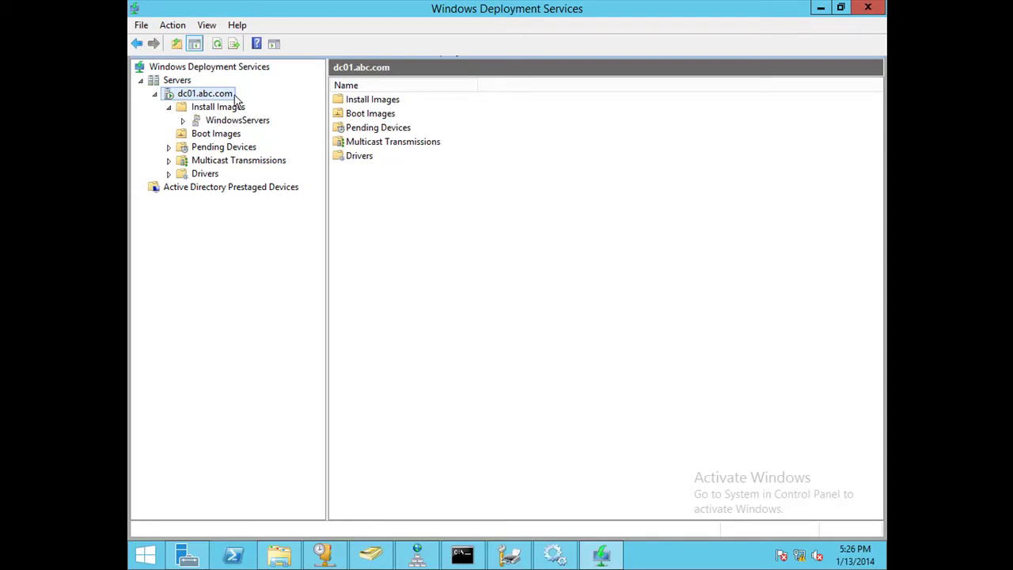
Select Active Directory Prestaged Devices to show its empty device list for ABC Domain.
{"action": "left_click", "coordinate": [206, 190]}
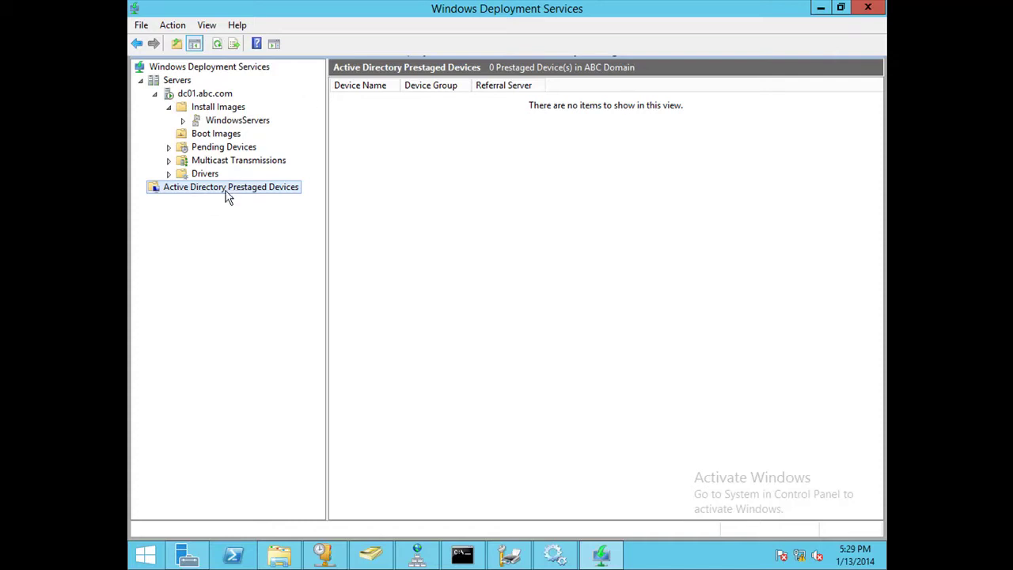
Start the Add Prestaged Device Wizard and enter testwds as the device name.
{"action": "right_click", "coordinate": [225, 192]}
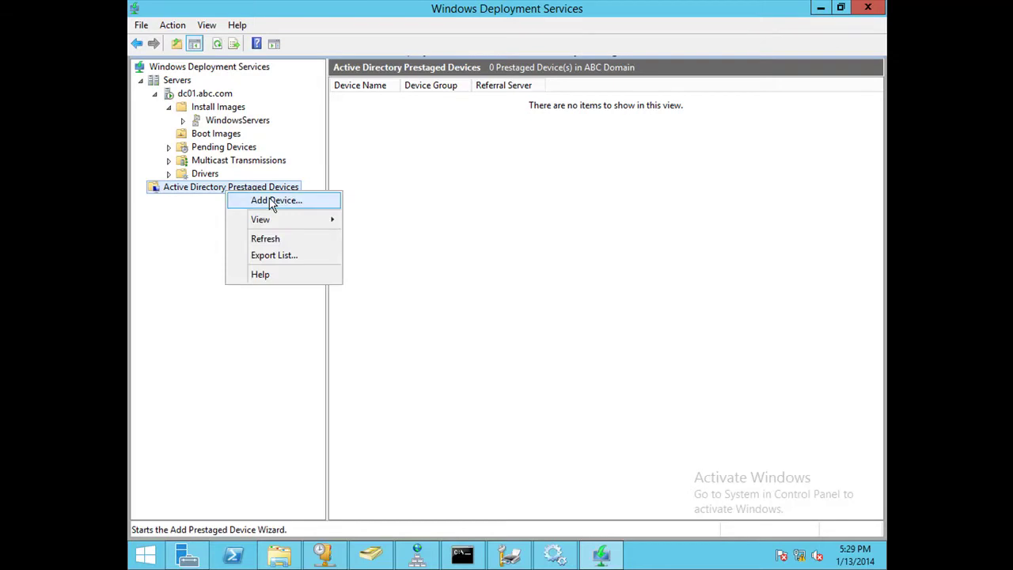
{"action": "left_click", "coordinate": [273, 204]}
{"action": "left_click_drag", "start_coordinate": [298, 17], "coordinate": [404, 24]}
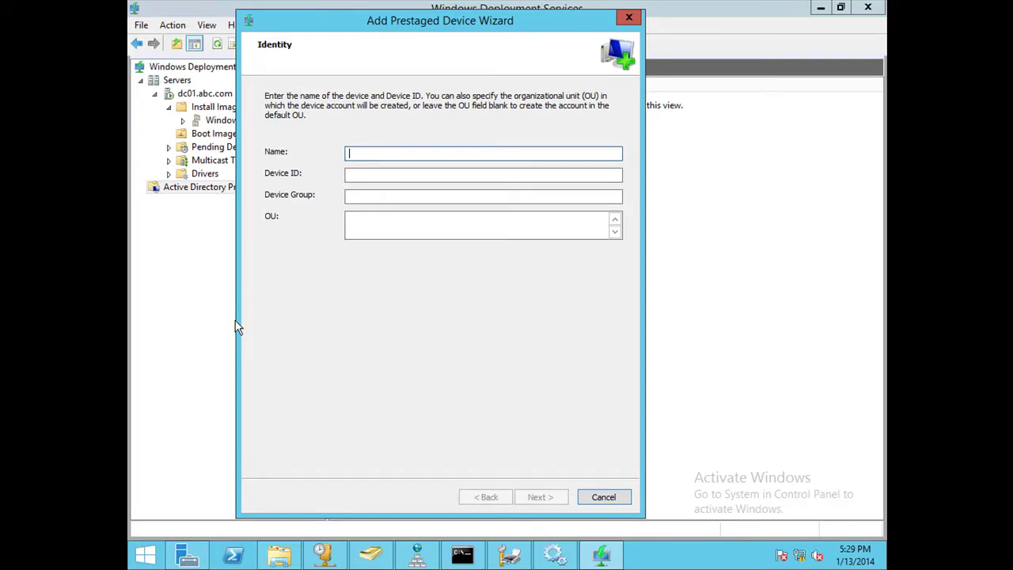
{"action": "type", "text": "testwds"}
{"action": "left_click", "coordinate": [378, 172]}
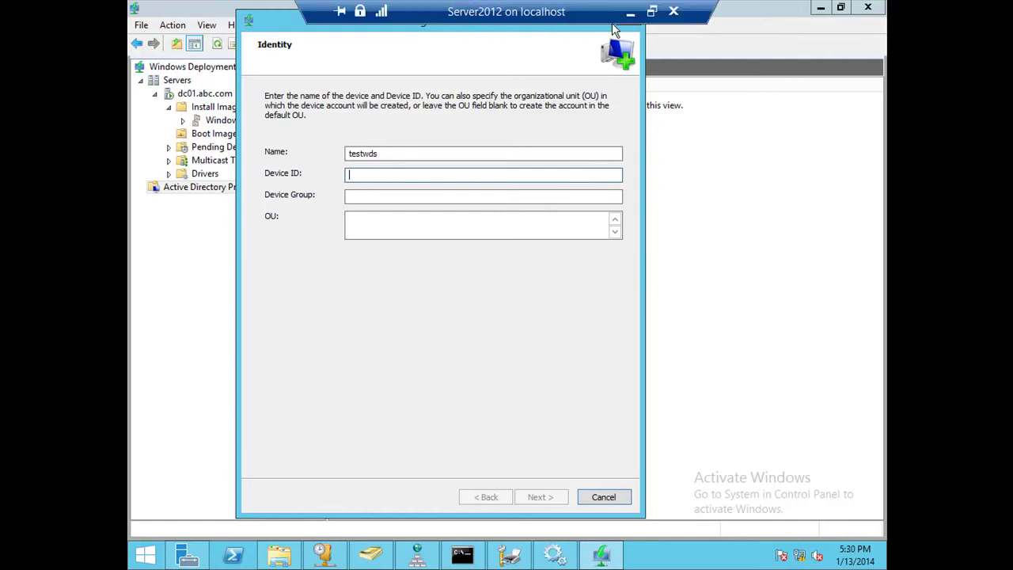
Open the testwds VM's network adapter Advanced Features to find MAC address 00-15-5D-16-01-14.
{"action": "left_click", "coordinate": [630, 13]}
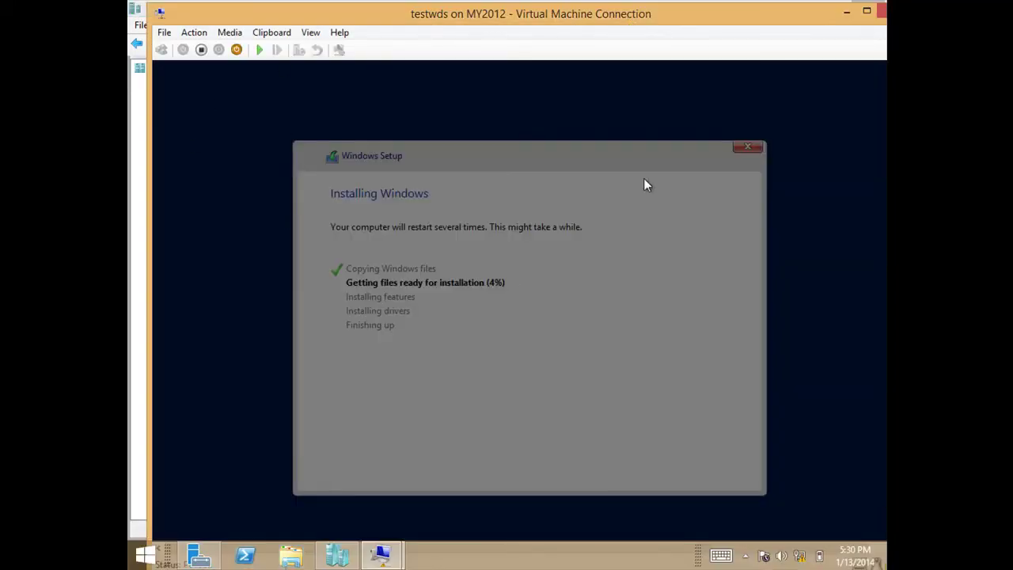
{"action": "left_click", "coordinate": [164, 33]}
{"action": "left_click", "coordinate": [170, 52]}
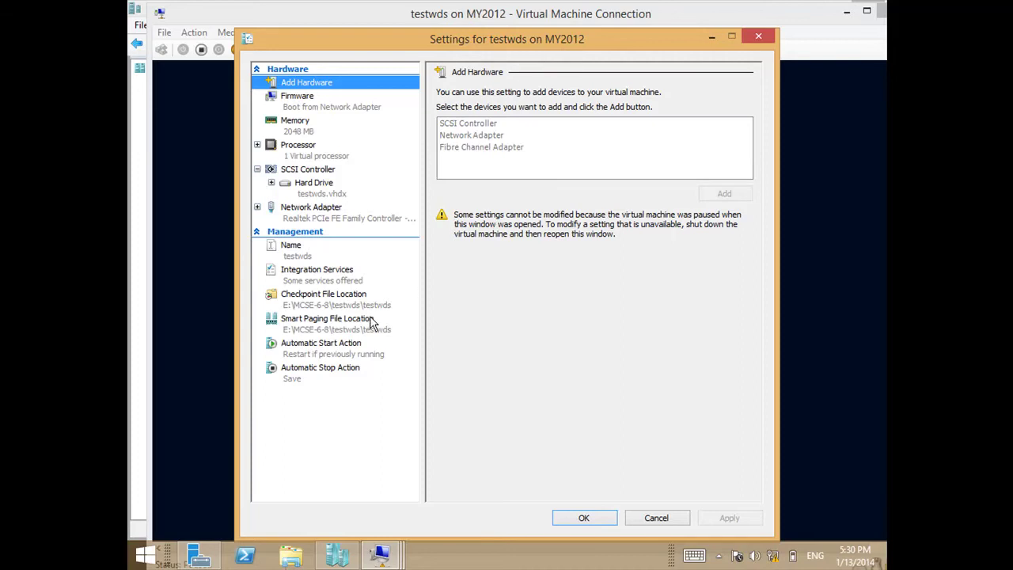
{"action": "left_click", "coordinate": [338, 210]}
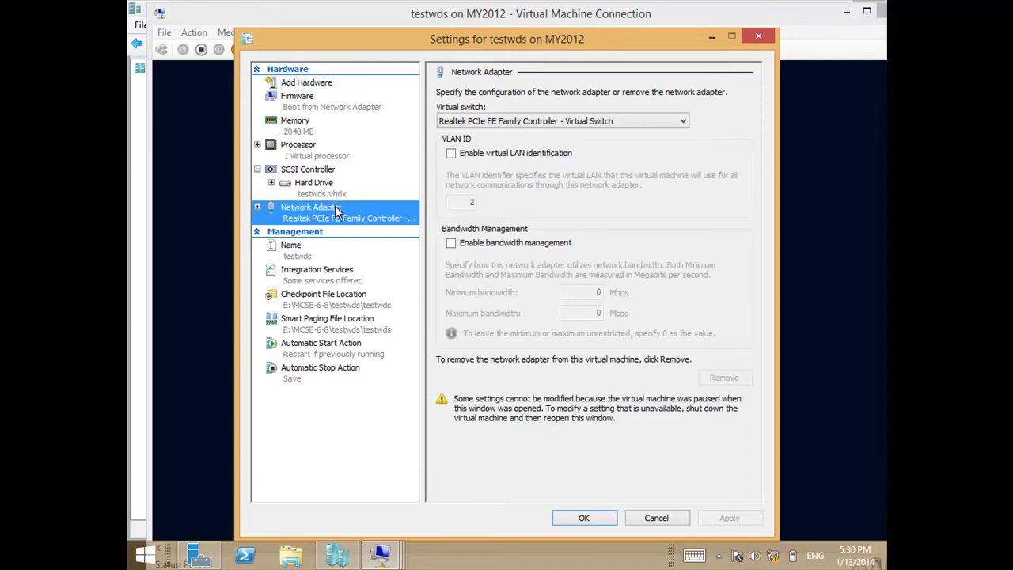
{"action": "left_click", "coordinate": [258, 207]}
{"action": "left_click", "coordinate": [300, 248]}
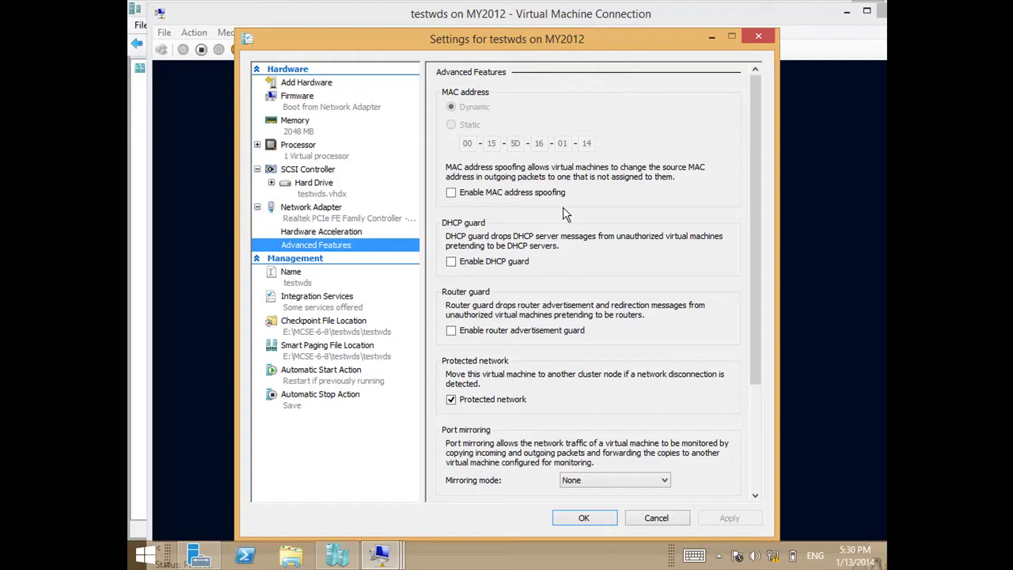
{"action": "left_click", "coordinate": [139, 557]}
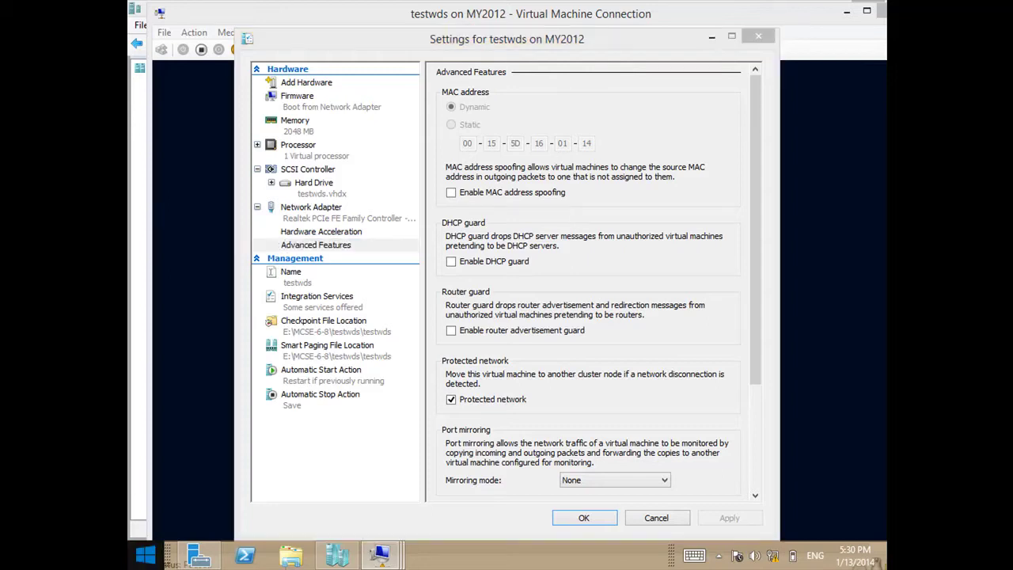
Launch Notepad, type the MAC address 00-15-5d-16-01-14, and copy it to the clipboard.
{"action": "type", "text": "n"}
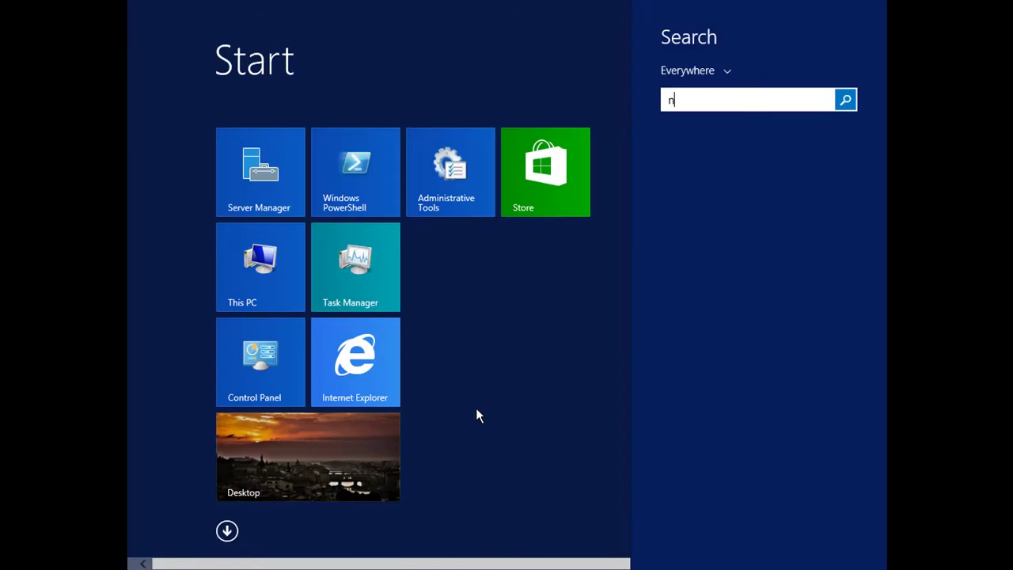
{"action": "type", "text": "otepad"}
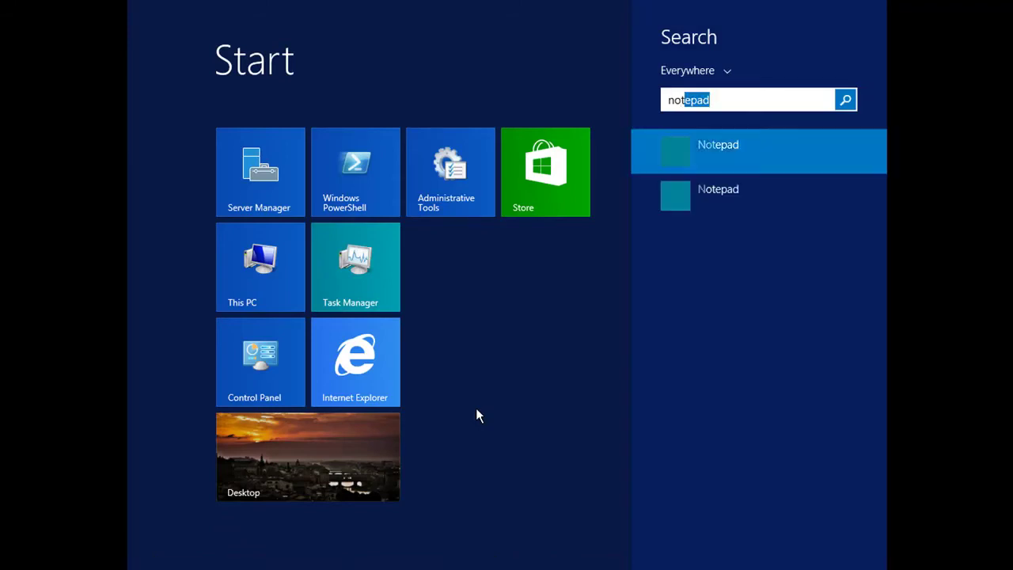
{"action": "key", "text": "Return"}
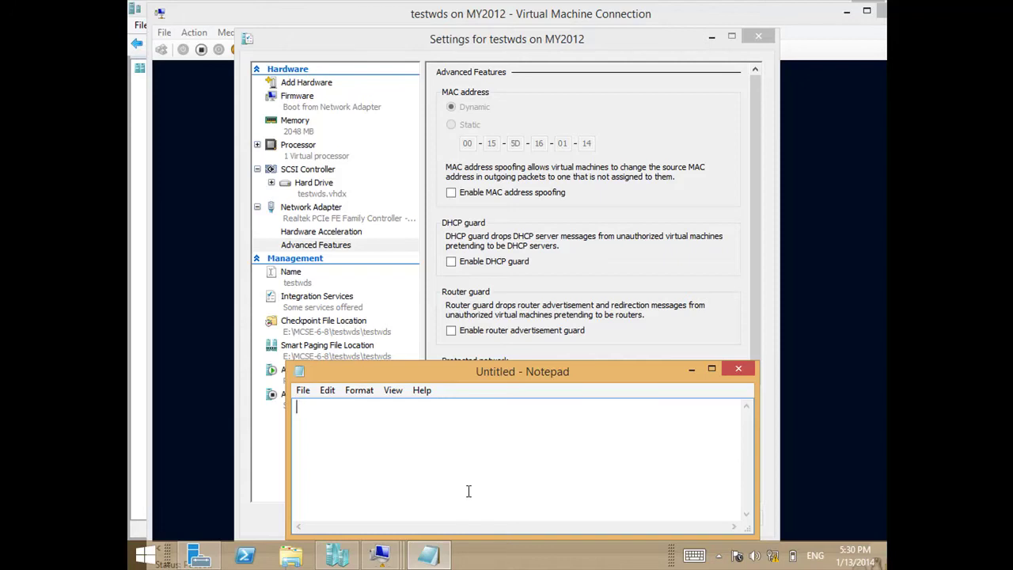
{"action": "type", "text": "00"}
{"action": "type", "text": "-15-5d-16-01-"}
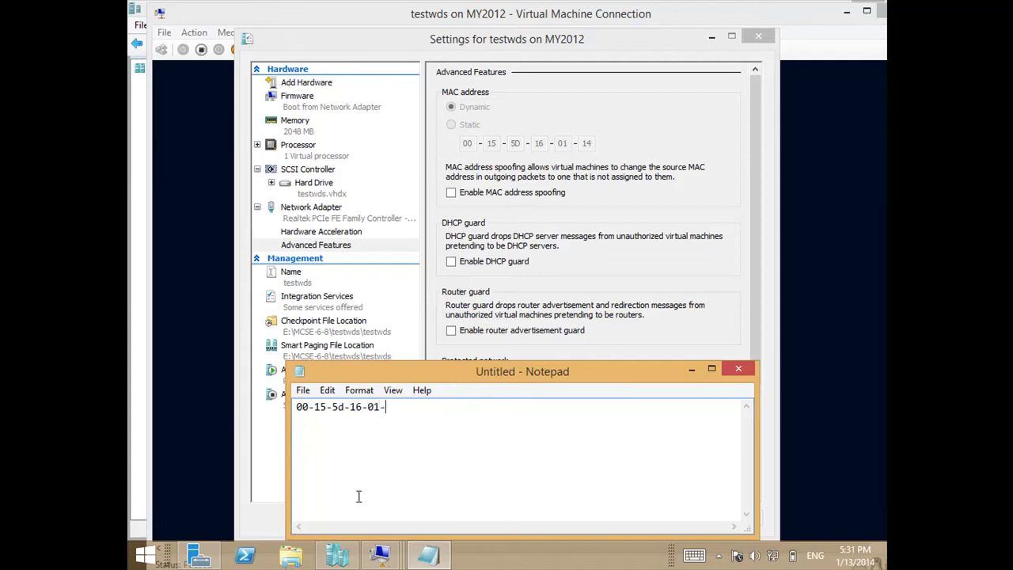
{"action": "type", "text": "14"}
{"action": "key", "text": "ctrl+a"}
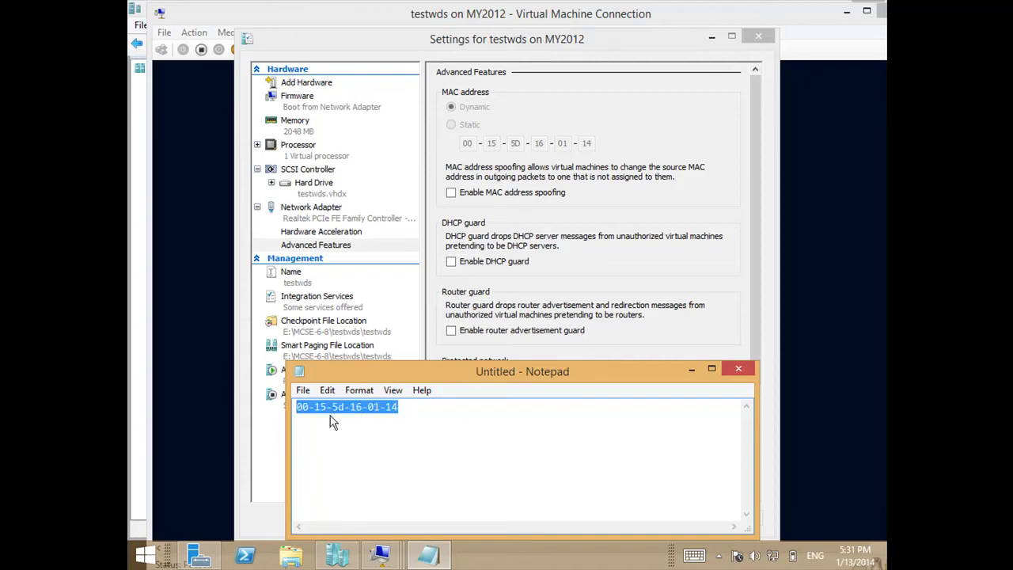
{"action": "right_click", "coordinate": [331, 418]}
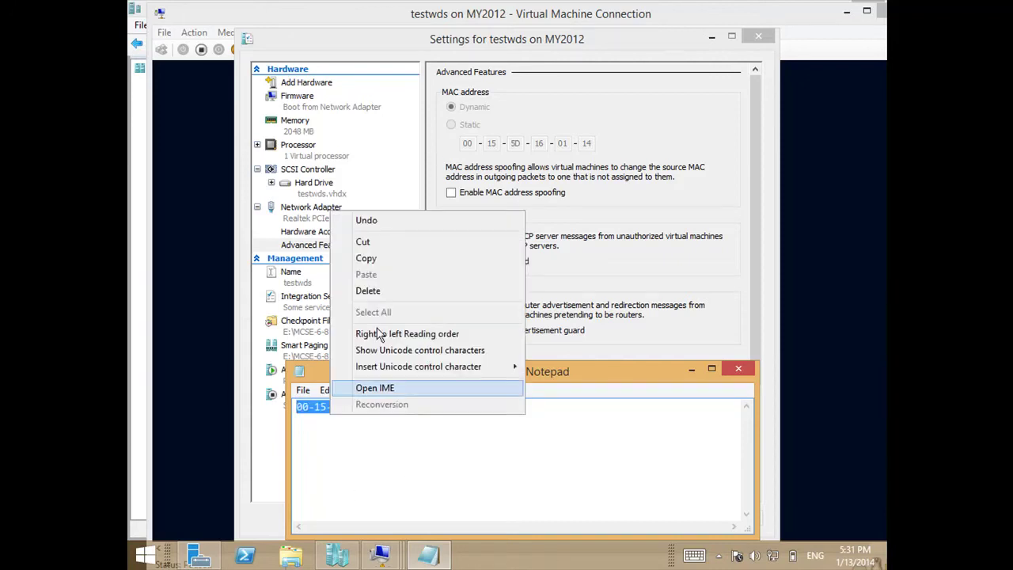
{"action": "left_click", "coordinate": [356, 262]}
{"action": "left_click", "coordinate": [380, 556]}
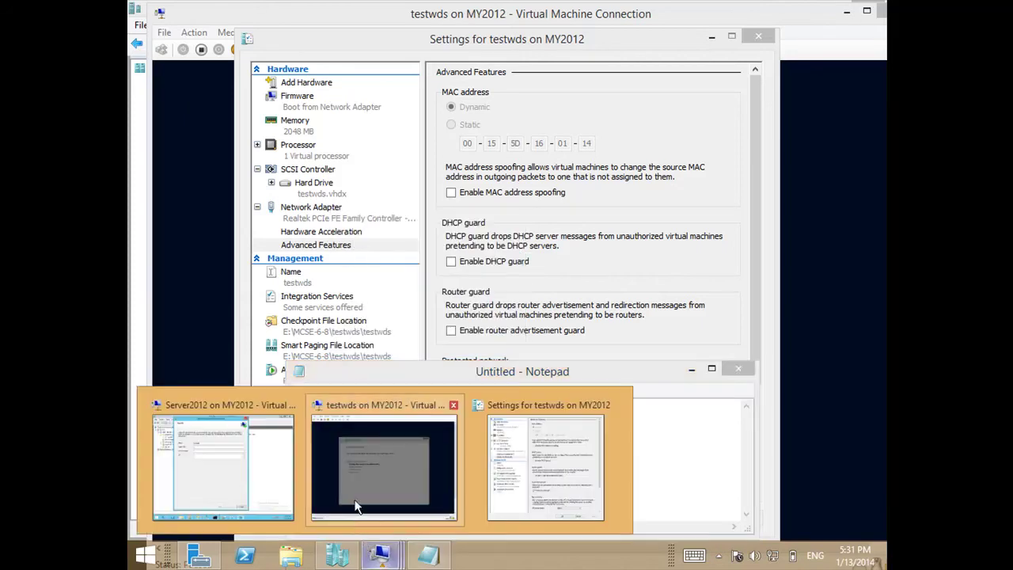
Back in the Server2012 VM, paste 00-15-5d-16-01-14 into the wizard's Device ID field.
{"action": "left_click", "coordinate": [290, 489]}
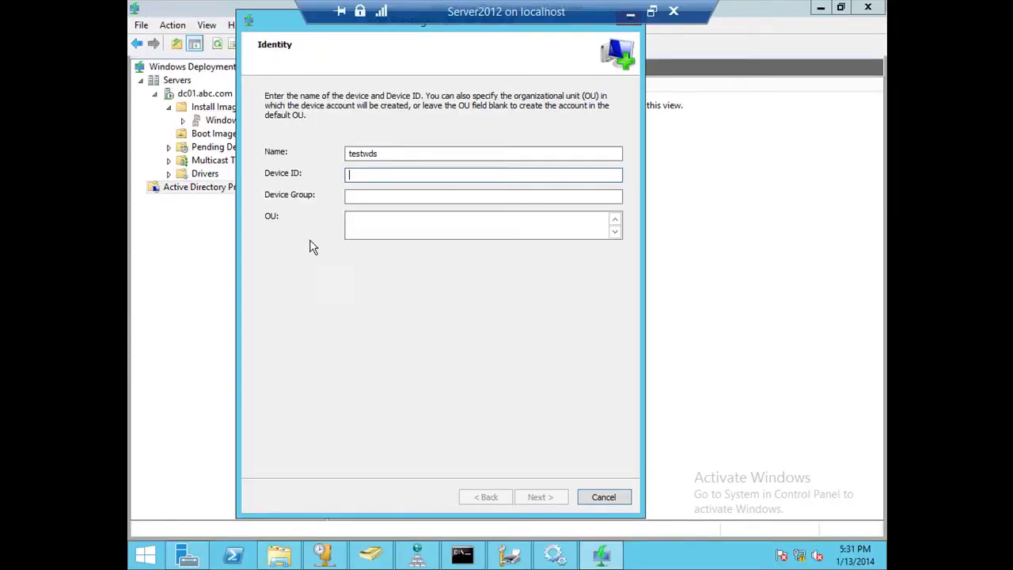
{"action": "right_click", "coordinate": [370, 185]}
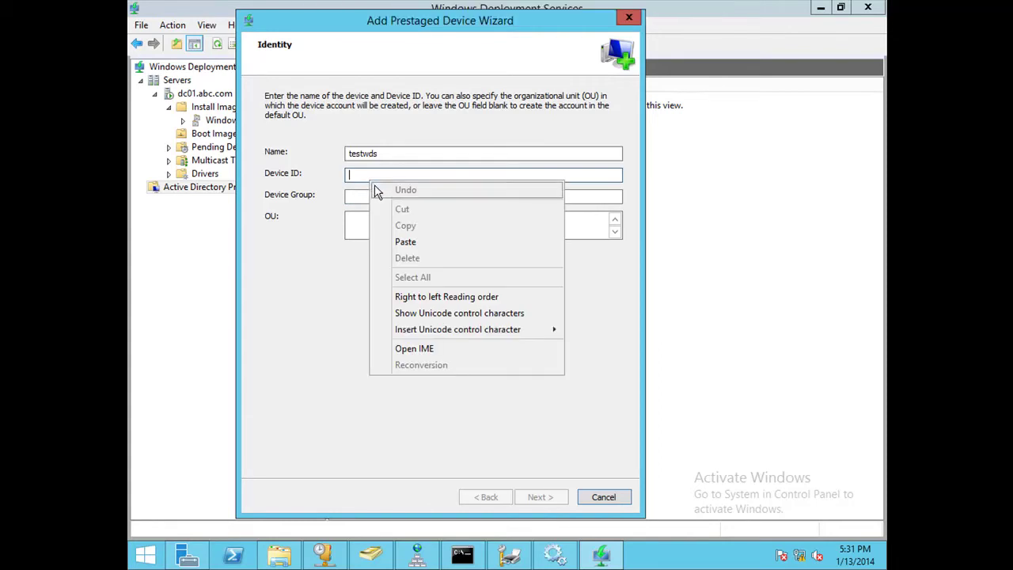
{"action": "left_click", "coordinate": [405, 242]}
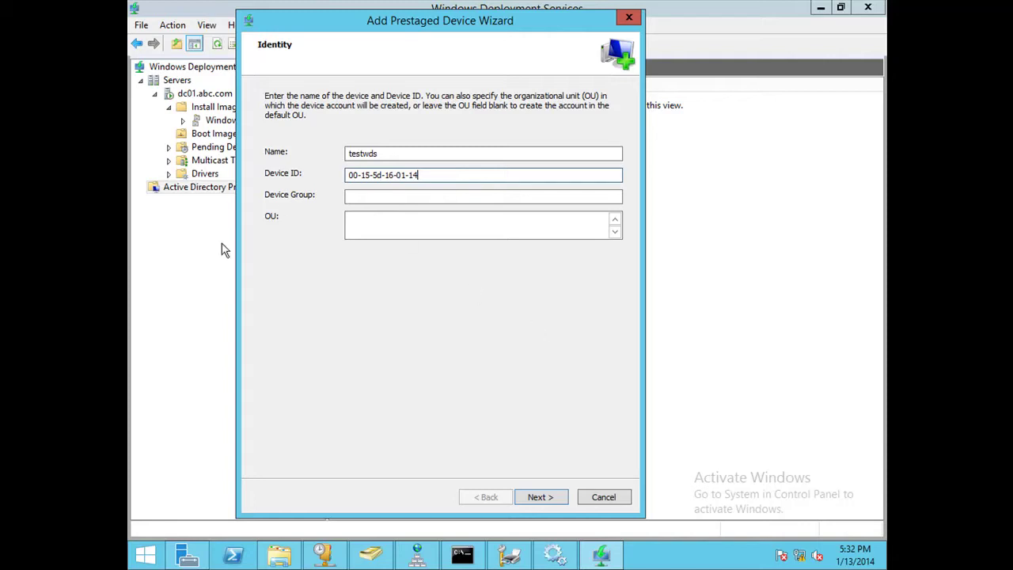
On the Boot page, browse the domain for a referral server (DC01), then cancel, leaving it empty.
{"action": "left_click", "coordinate": [538, 496]}
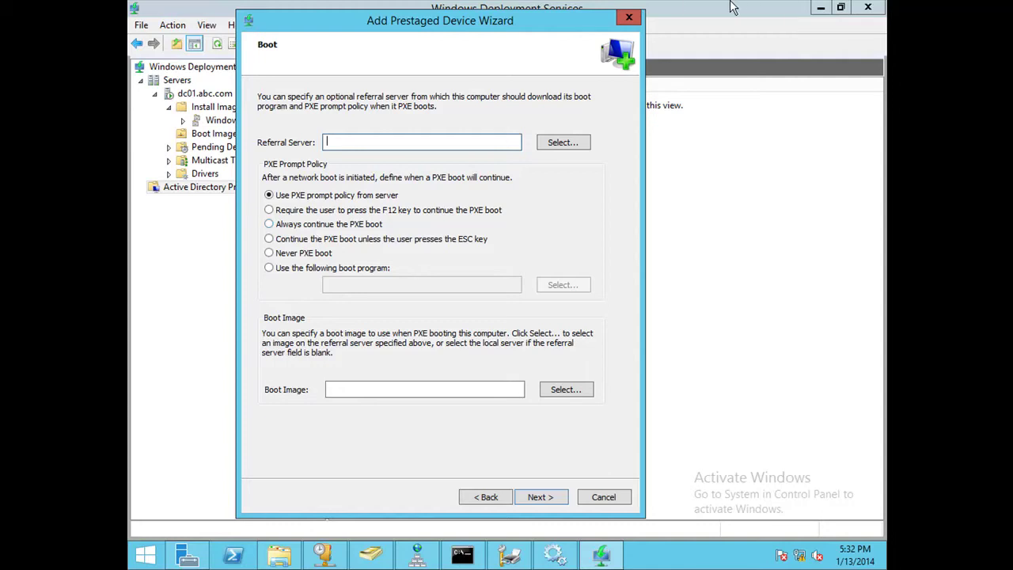
{"action": "left_click", "coordinate": [559, 143]}
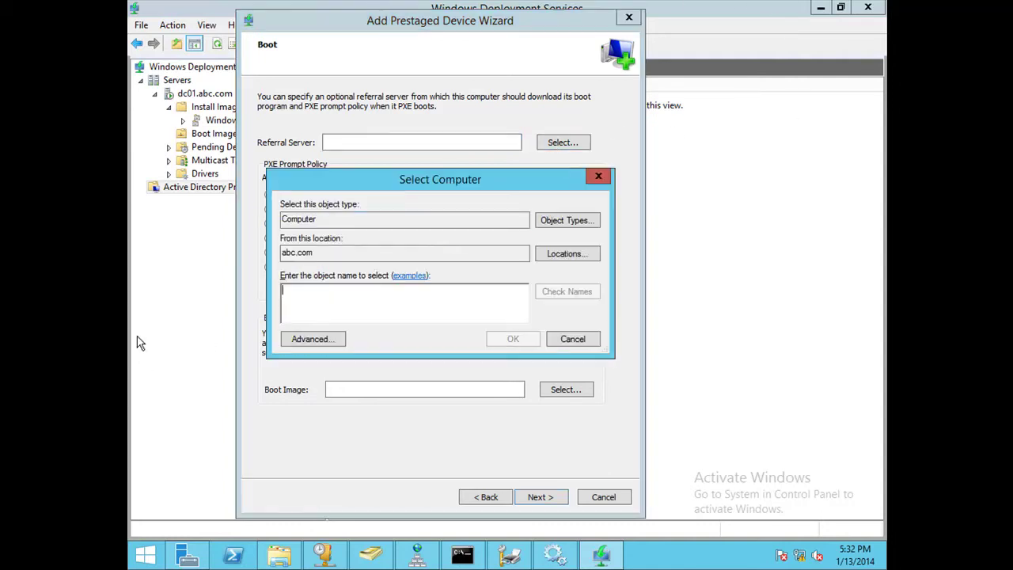
{"action": "left_click", "coordinate": [327, 340]}
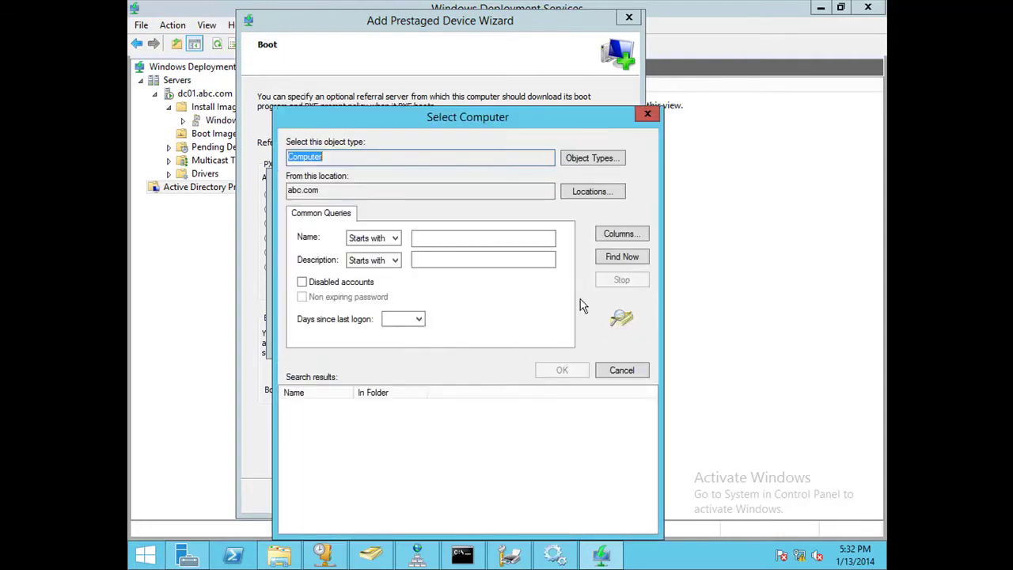
{"action": "left_click", "coordinate": [623, 258]}
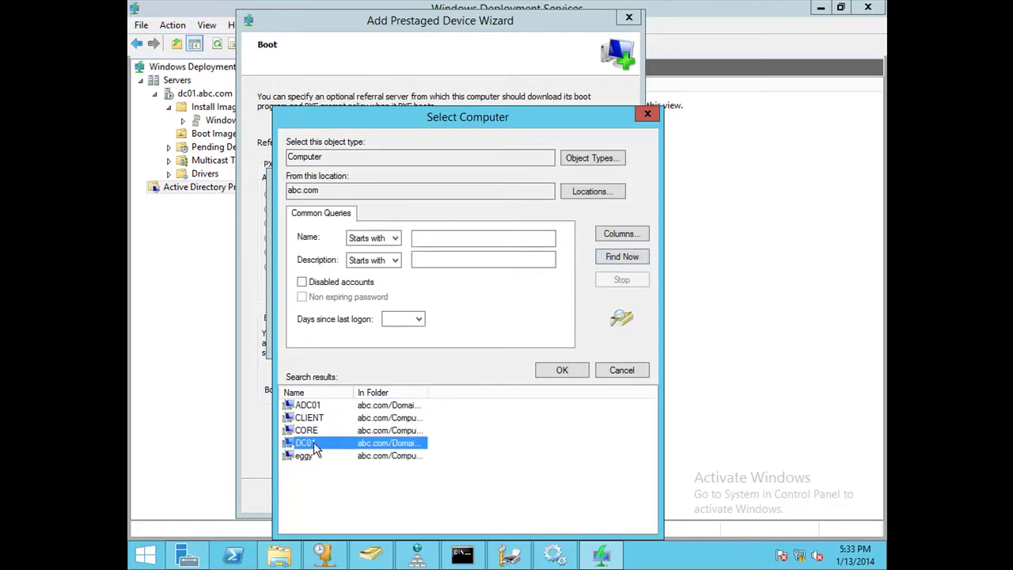
{"action": "double_click", "coordinate": [314, 448]}
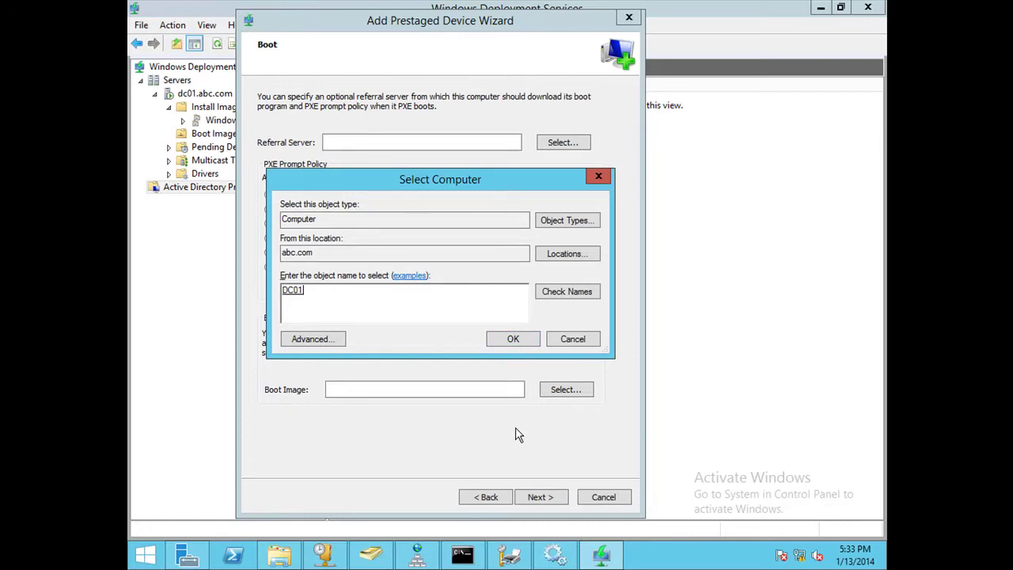
{"action": "left_click", "coordinate": [569, 341]}
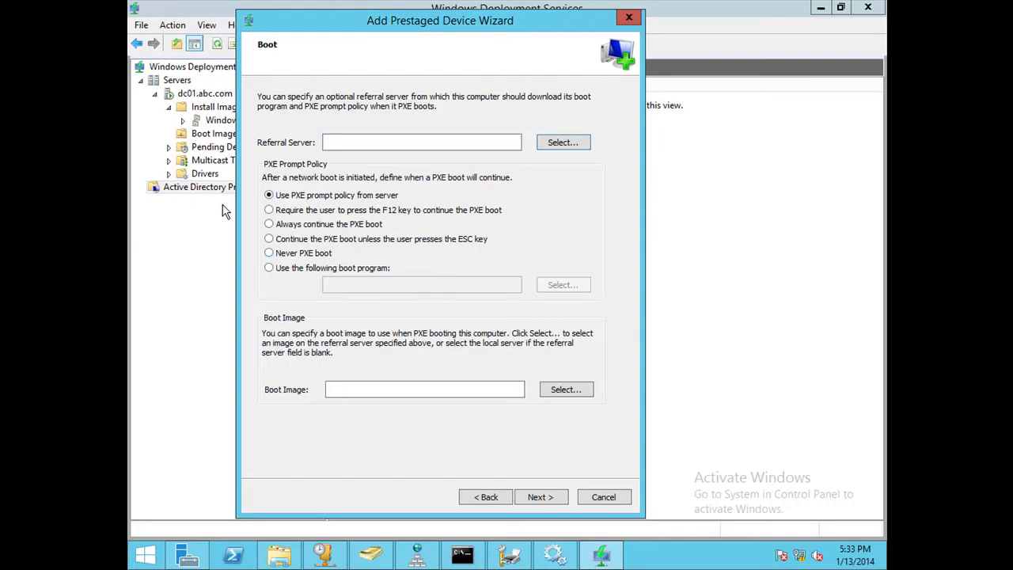
Set PXE boot to continue unless ESC is pressed, using boot image Boot\x64\Images\boot.wim.
{"action": "left_click", "coordinate": [282, 241]}
{"action": "left_click", "coordinate": [565, 390]}
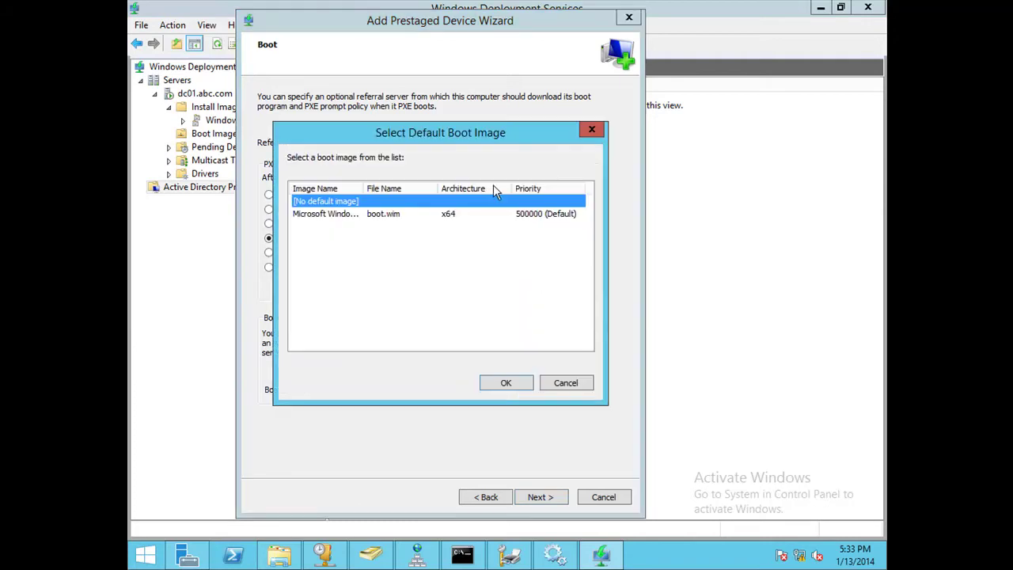
{"action": "double_click", "coordinate": [402, 224]}
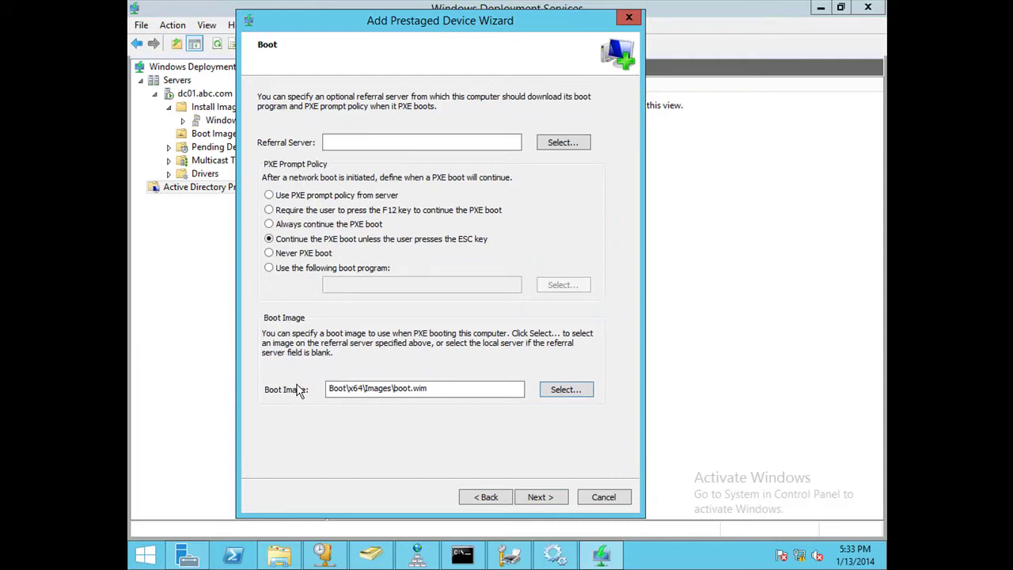
Advance the Add Prestaged Device Wizard to its Client Unattend page.
{"action": "left_click", "coordinate": [532, 498]}
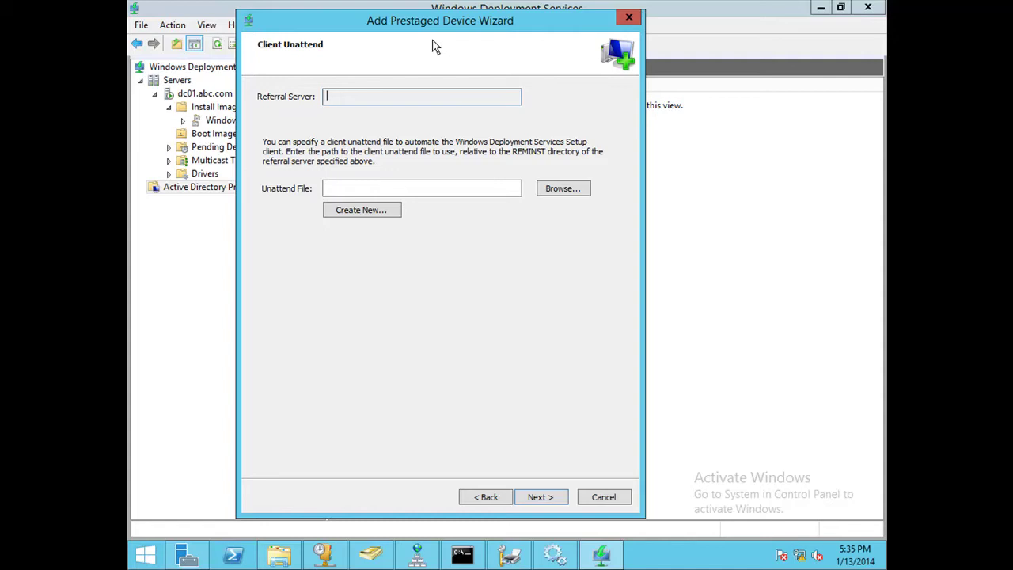
Minimize the remote server session and open google.com in Internet Explorer, in two tabs.
{"action": "mouse_move", "coordinate": [546, 6]}
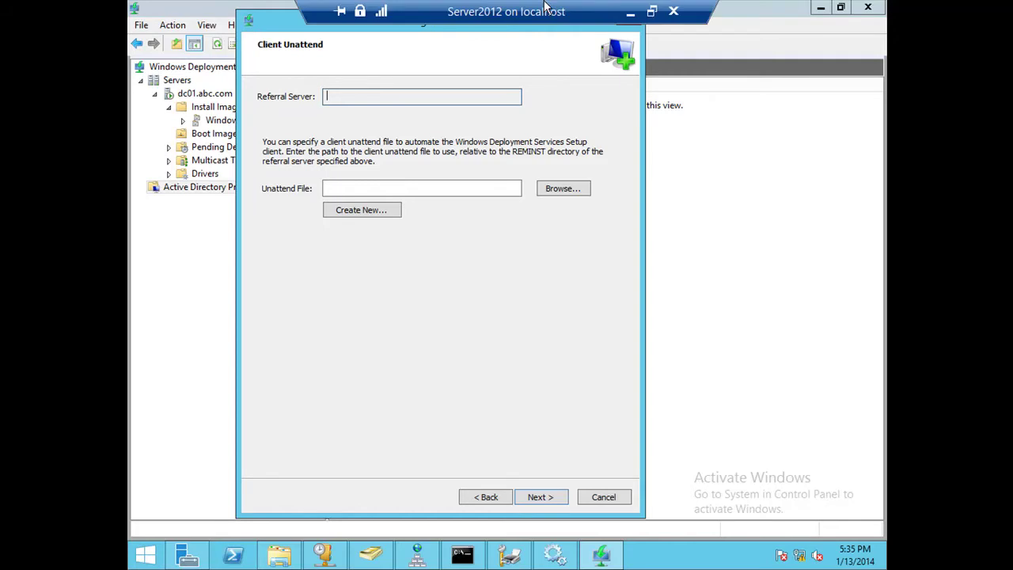
{"action": "left_click", "coordinate": [630, 9]}
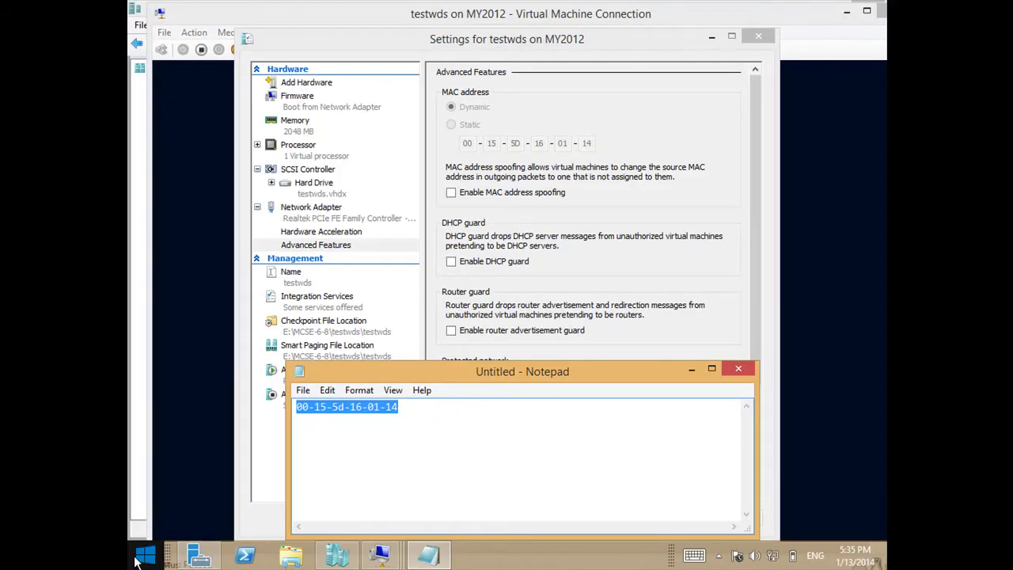
{"action": "left_click", "coordinate": [144, 555]}
{"action": "left_click", "coordinate": [328, 402]}
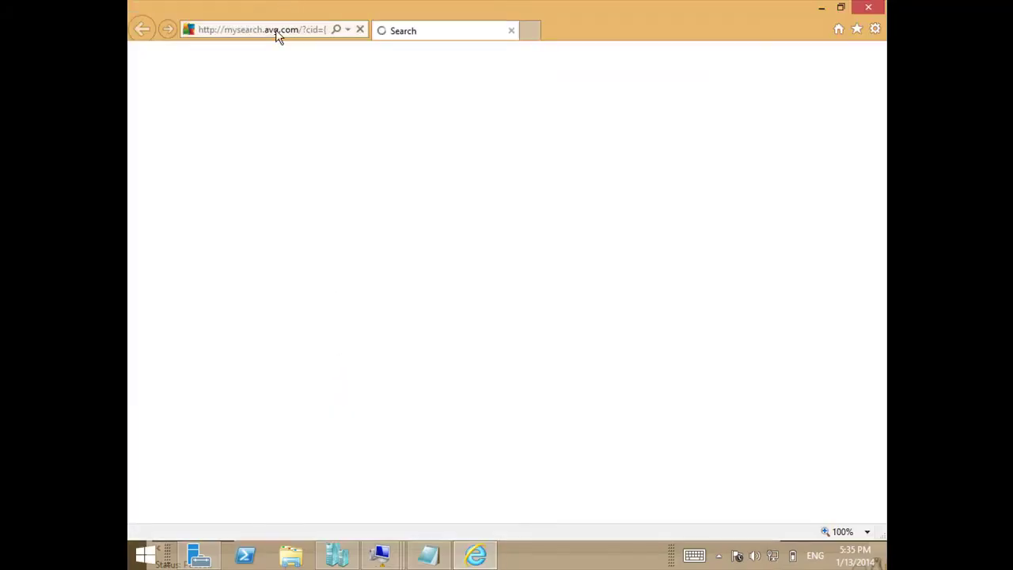
{"action": "left_click", "coordinate": [278, 30]}
{"action": "type", "text": "google.com/"}
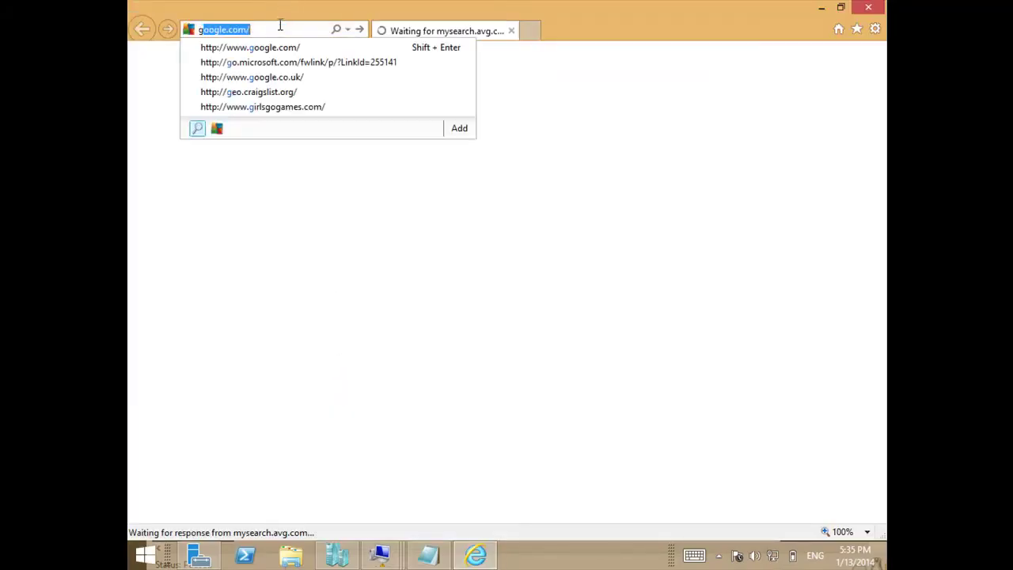
{"action": "key", "text": "Return"}
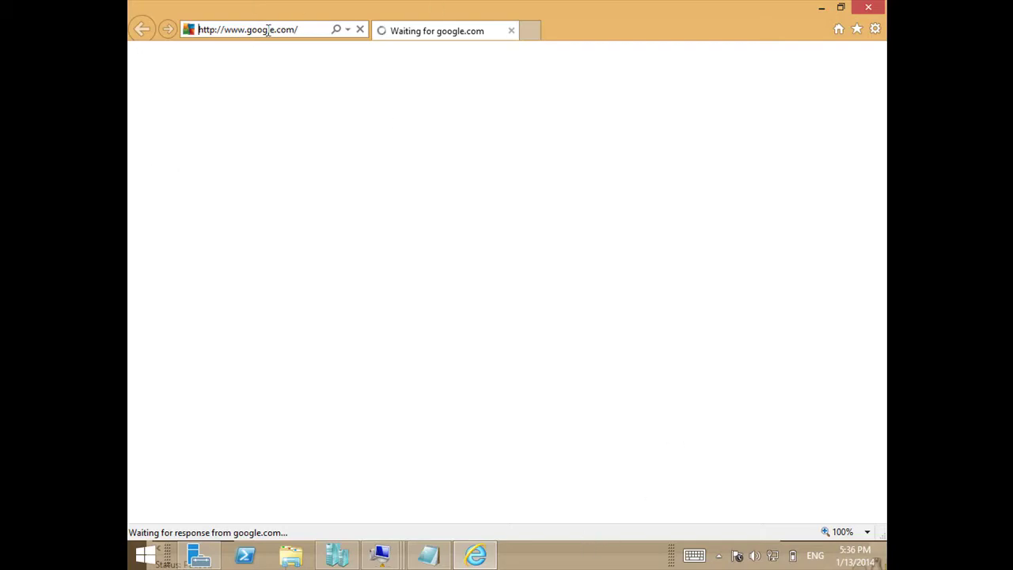
{"action": "left_click", "coordinate": [529, 34]}
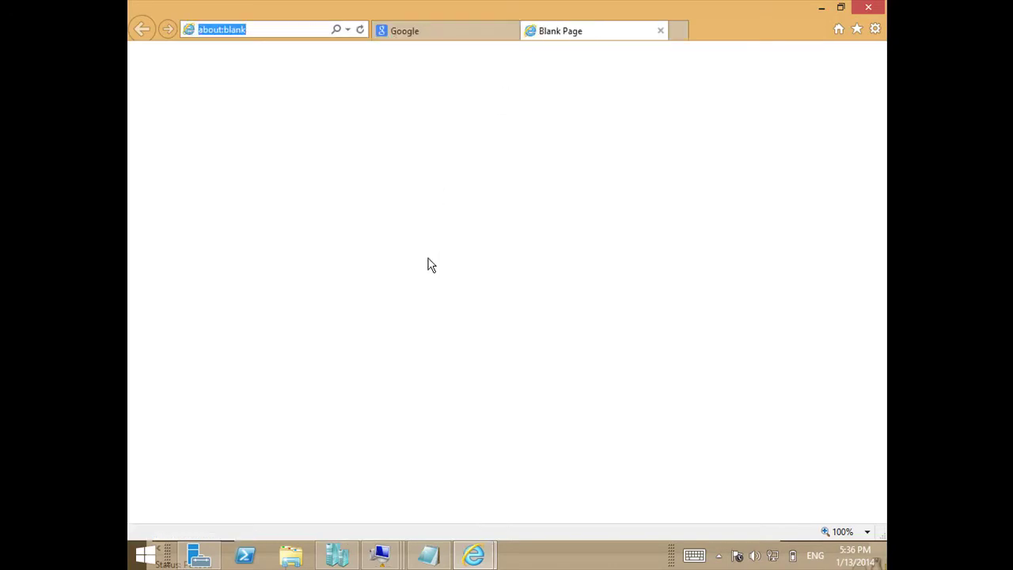
{"action": "type", "text": "google.com/"}
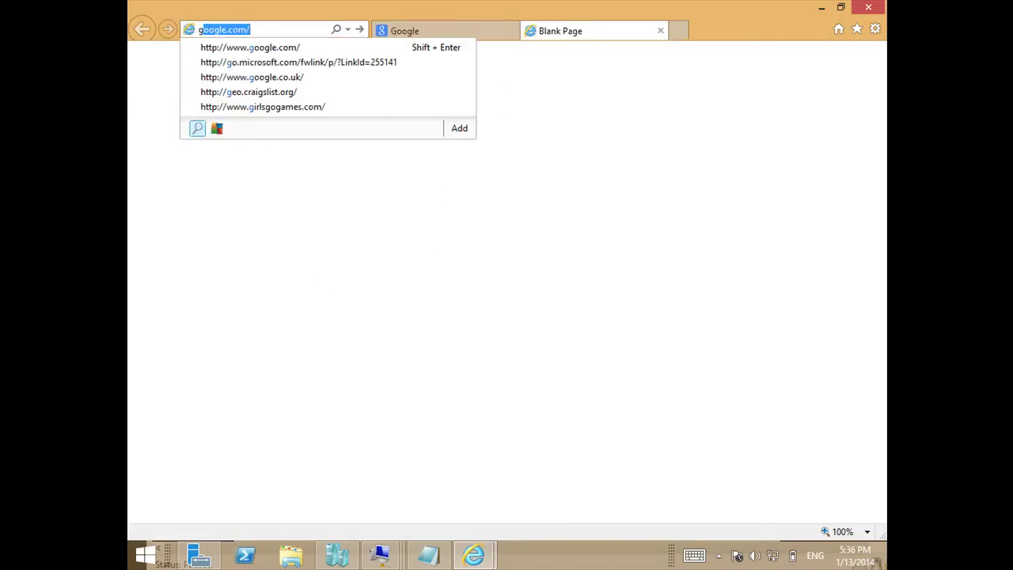
{"action": "key", "text": "Return"}
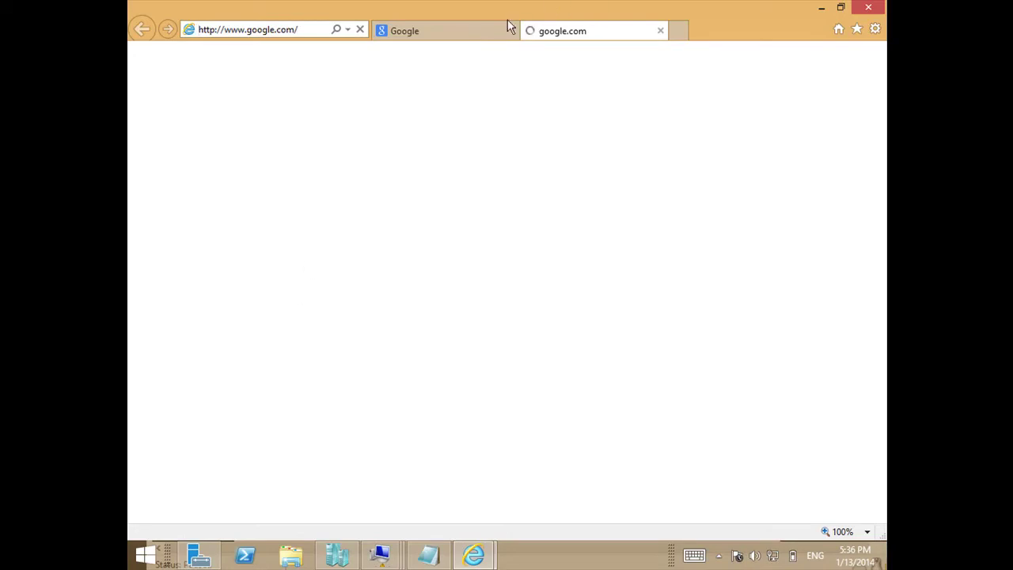
Search Google for 'unattend.xml sample' and open the TechNet Sample Unattend Files result in a new tab.
{"action": "left_click", "coordinate": [488, 30]}
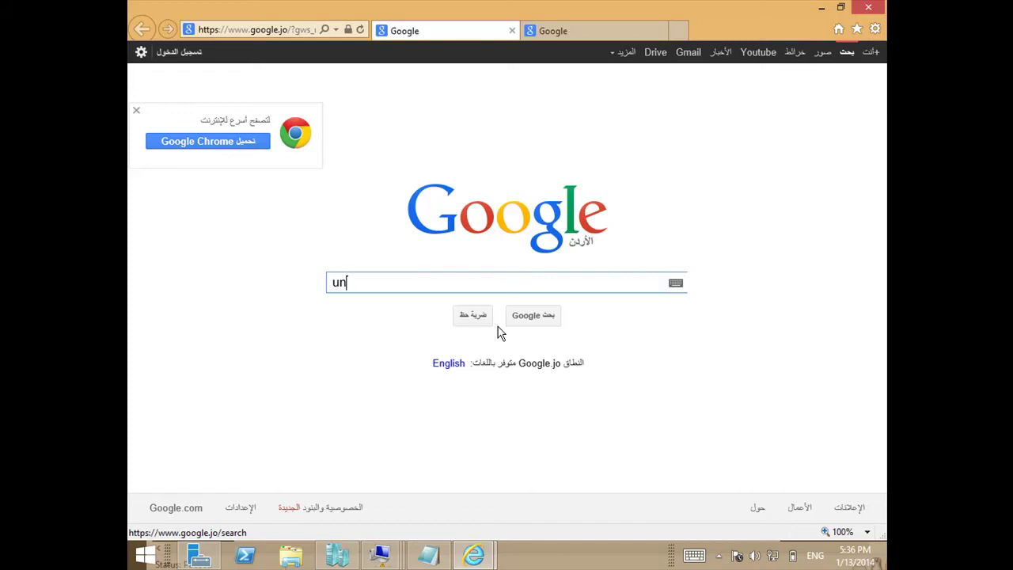
{"action": "type", "text": "unattend"}
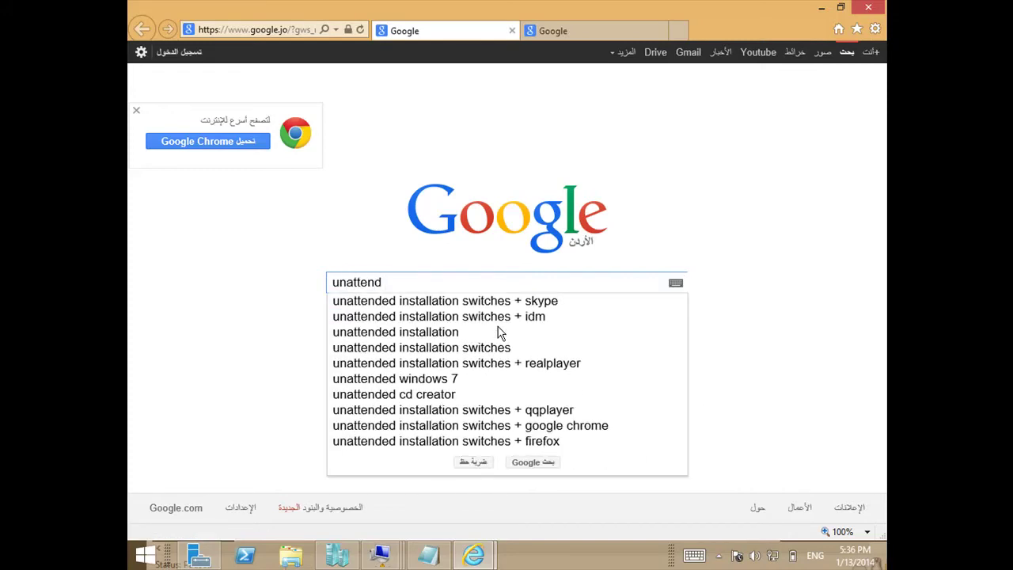
{"action": "key", "text": "BackSpace"}
{"action": "type", "text": ".x"}
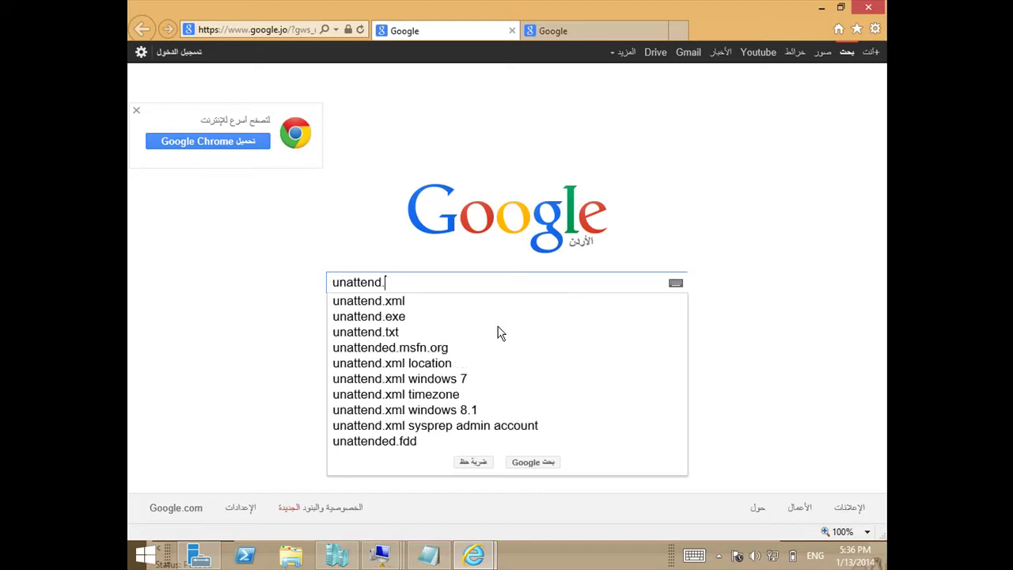
{"action": "key", "text": "Down"}
{"action": "key", "text": "Down"}
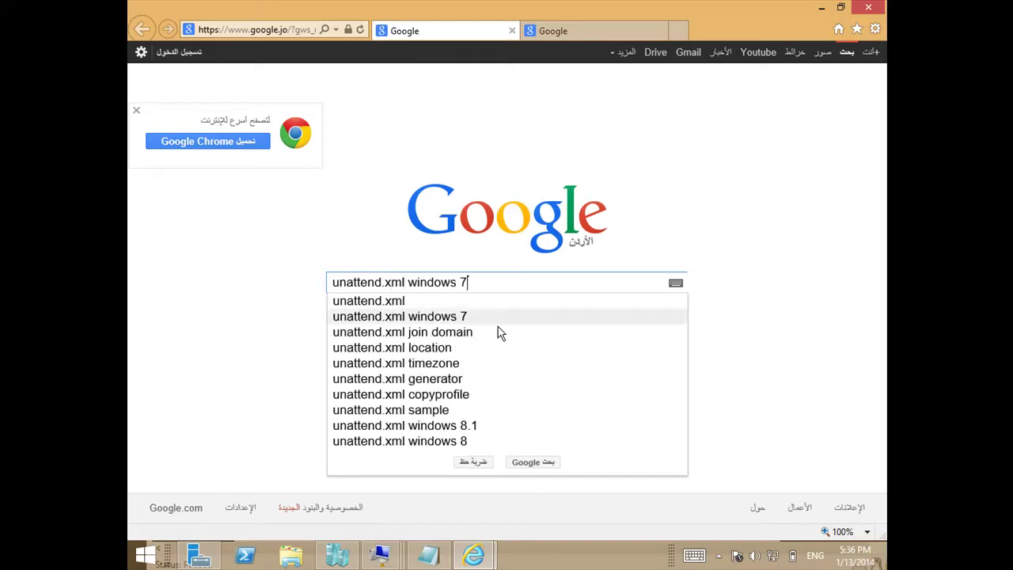
{"action": "key", "text": "Up"}
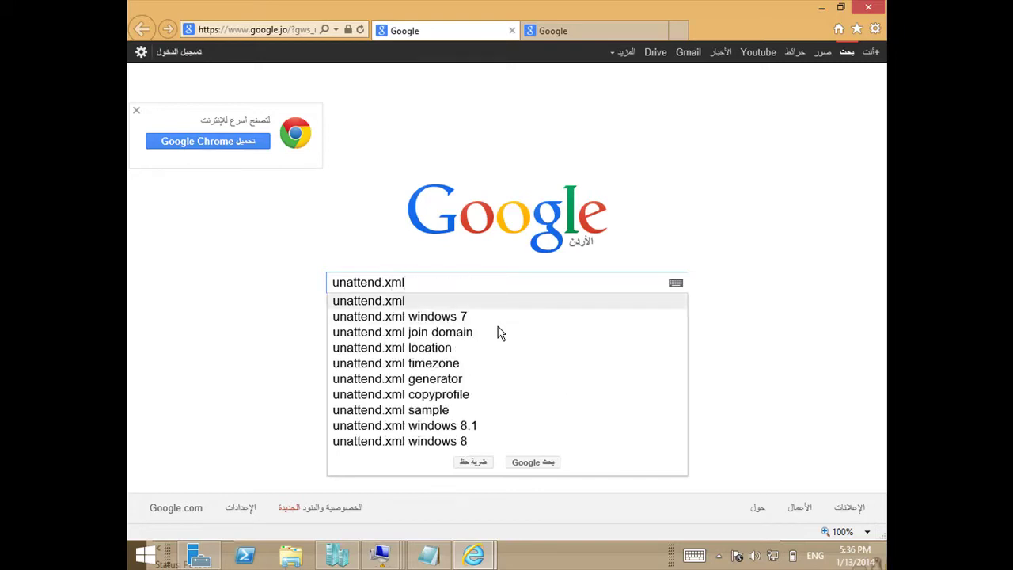
{"action": "key", "text": "Down"}
{"action": "key", "text": "Down"}
{"action": "key", "text": "Down"}
{"action": "key", "text": "Down"}
{"action": "key", "text": "Down"}
{"action": "key", "text": "Down"}
{"action": "key", "text": "Down"}
{"action": "key", "text": "Down"}
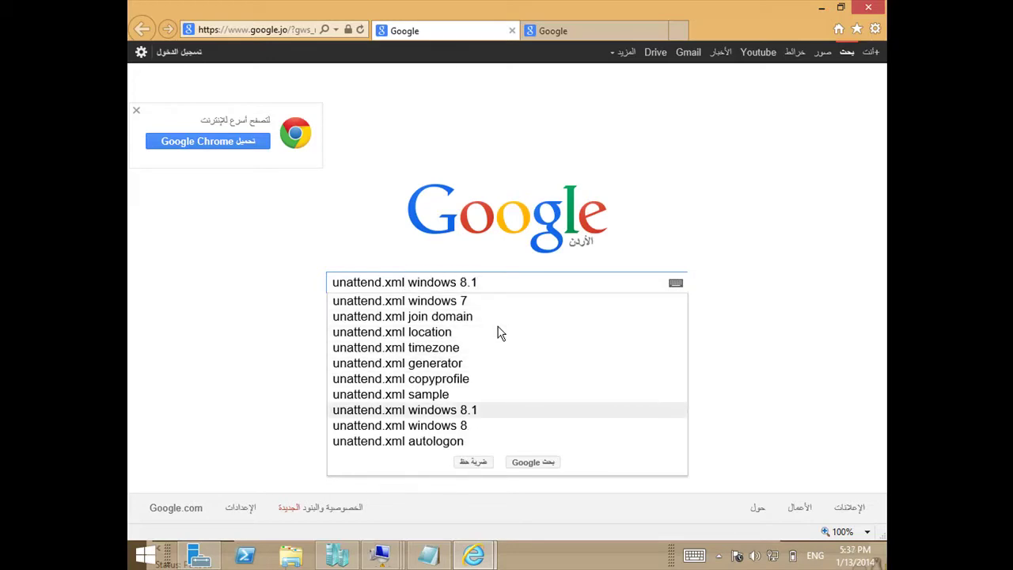
{"action": "key", "text": "Up"}
{"action": "key", "text": "Return"}
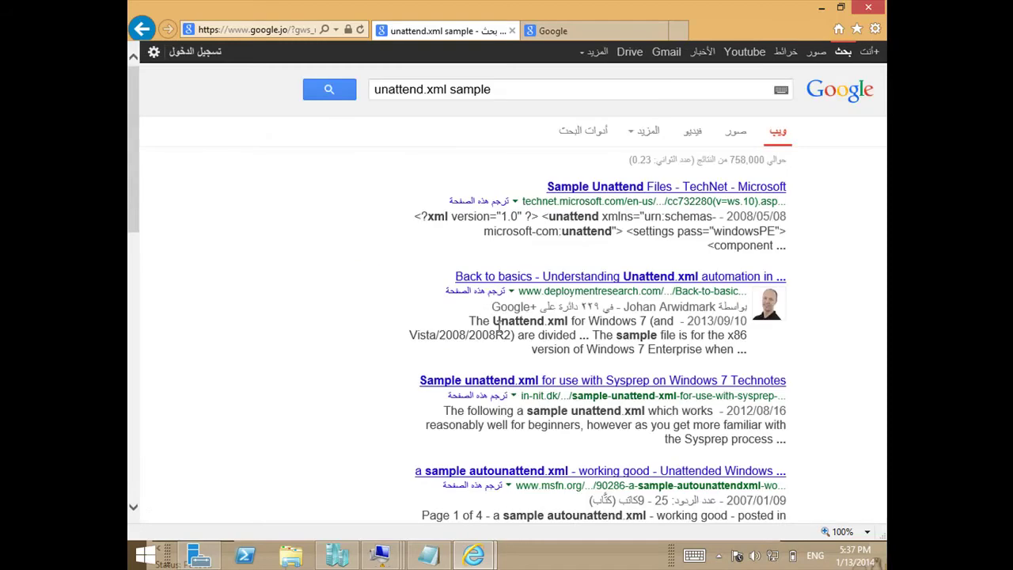
{"action": "left_click", "coordinate": [660, 31]}
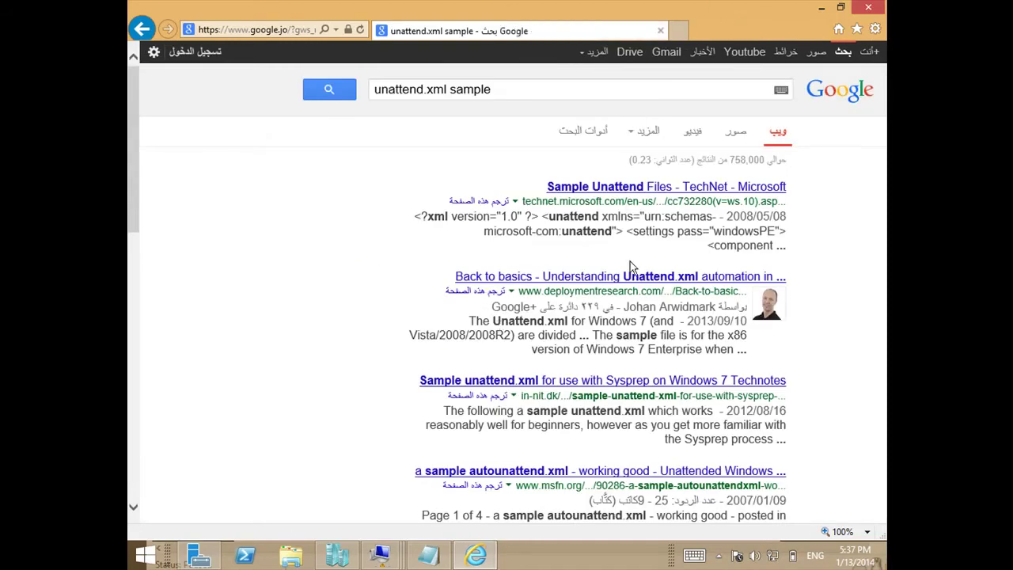
{"action": "right_click", "coordinate": [643, 195]}
{"action": "left_click", "coordinate": [681, 214]}
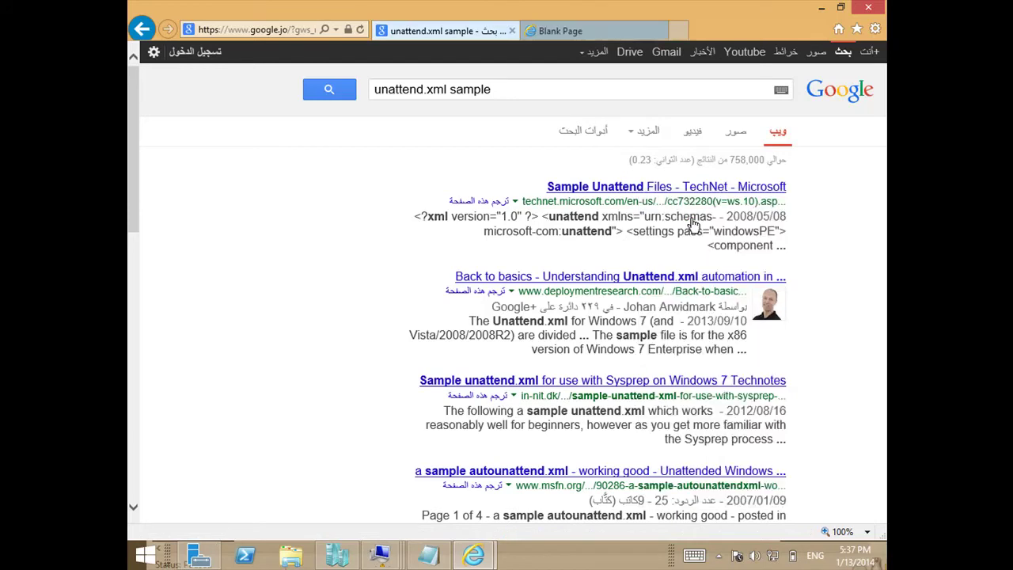
Read the TechNet sample page, highlighting the credentials example's username, domain and password values.
{"action": "left_click", "coordinate": [600, 36]}
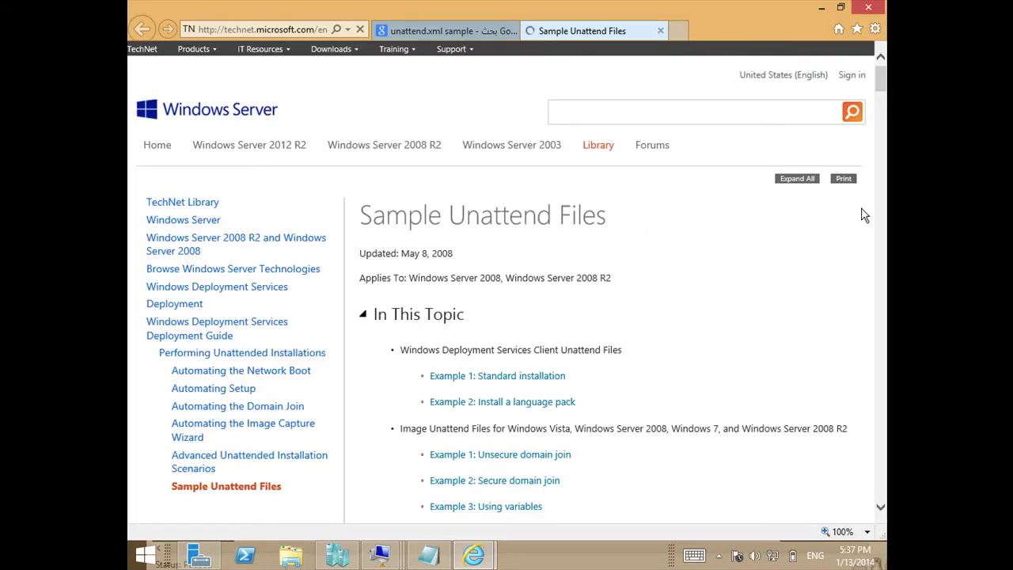
{"action": "left_click_drag", "start_coordinate": [884, 89], "coordinate": [883, 129]}
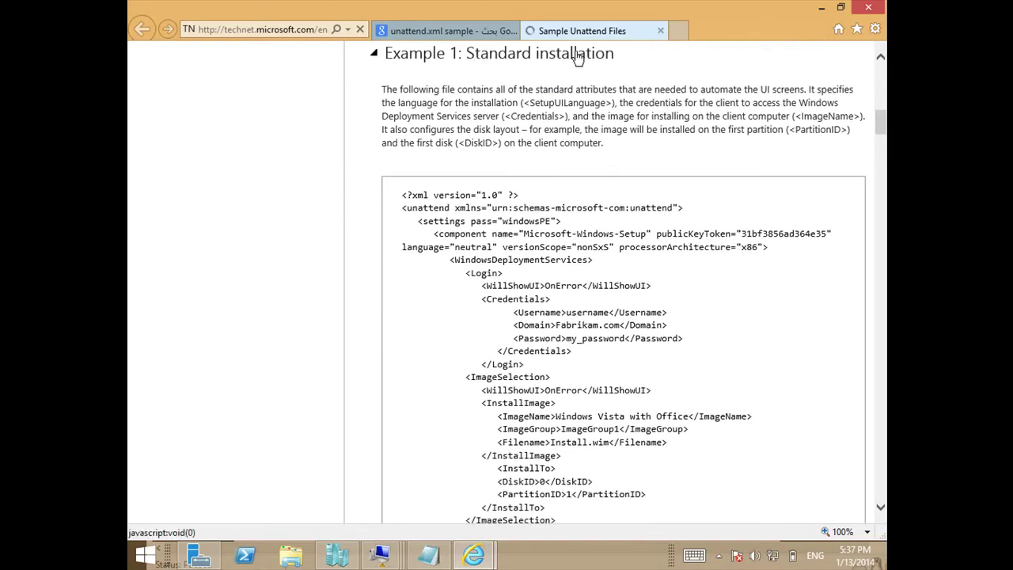
{"action": "left_click_drag", "start_coordinate": [654, 89], "coordinate": [740, 147]}
{"action": "left_click_drag", "start_coordinate": [880, 119], "coordinate": [881, 122]}
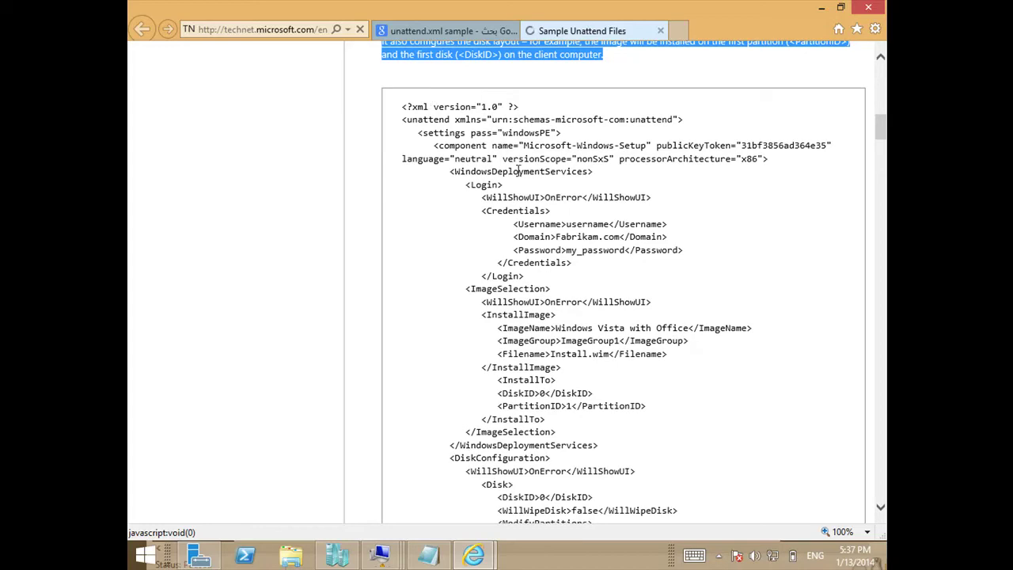
{"action": "left_click_drag", "start_coordinate": [519, 225], "coordinate": [589, 223]}
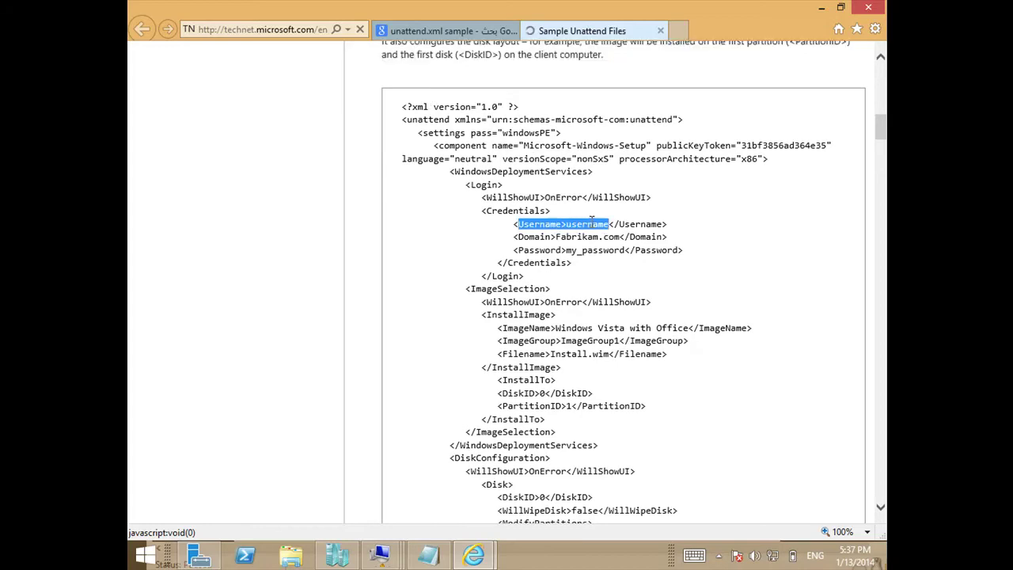
{"action": "double_click", "coordinate": [589, 225]}
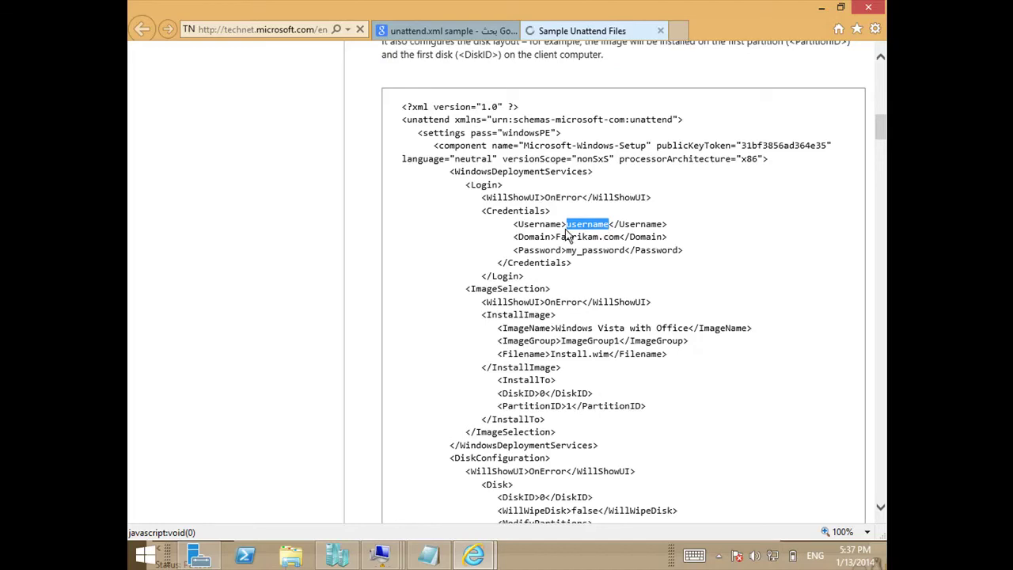
{"action": "left_click_drag", "start_coordinate": [562, 259], "coordinate": [625, 267]}
{"action": "left_click", "coordinate": [573, 274]}
{"action": "double_click", "coordinate": [575, 273]}
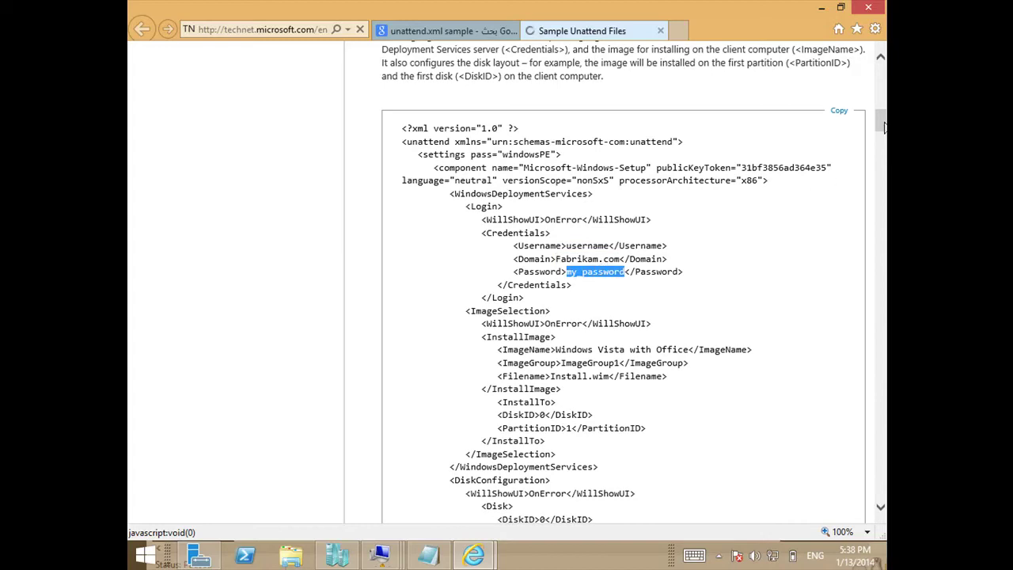
Review the Example 2 XML, then minimize Internet Explorer to reveal the VM settings and Notepad.
{"action": "left_click_drag", "start_coordinate": [885, 129], "coordinate": [885, 148]}
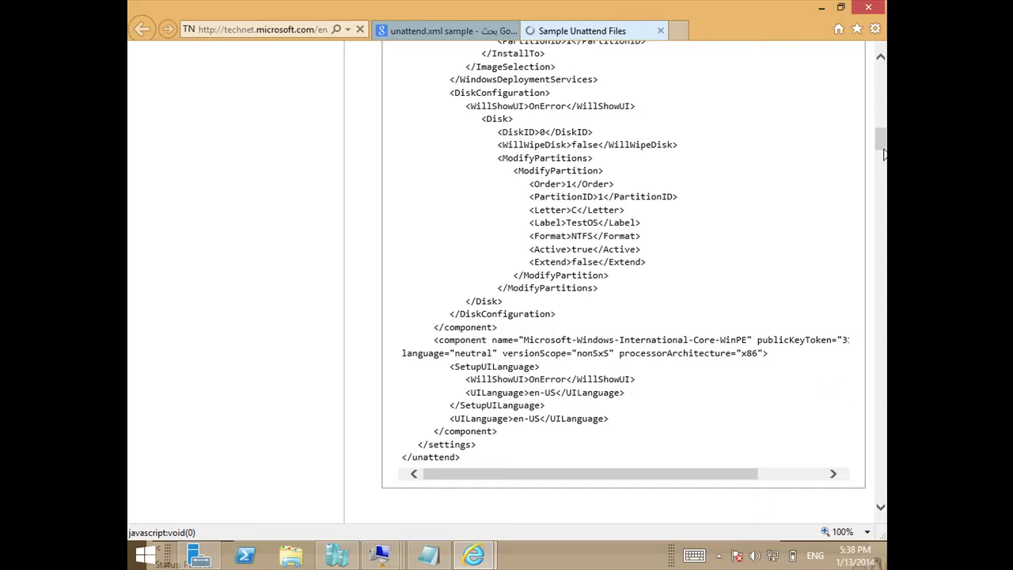
{"action": "mouse_move", "coordinate": [882, 136]}
{"action": "left_mouse_down"}
{"action": "mouse_move", "coordinate": [882, 164]}
{"action": "mouse_move", "coordinate": [881, 154]}
{"action": "left_mouse_up"}
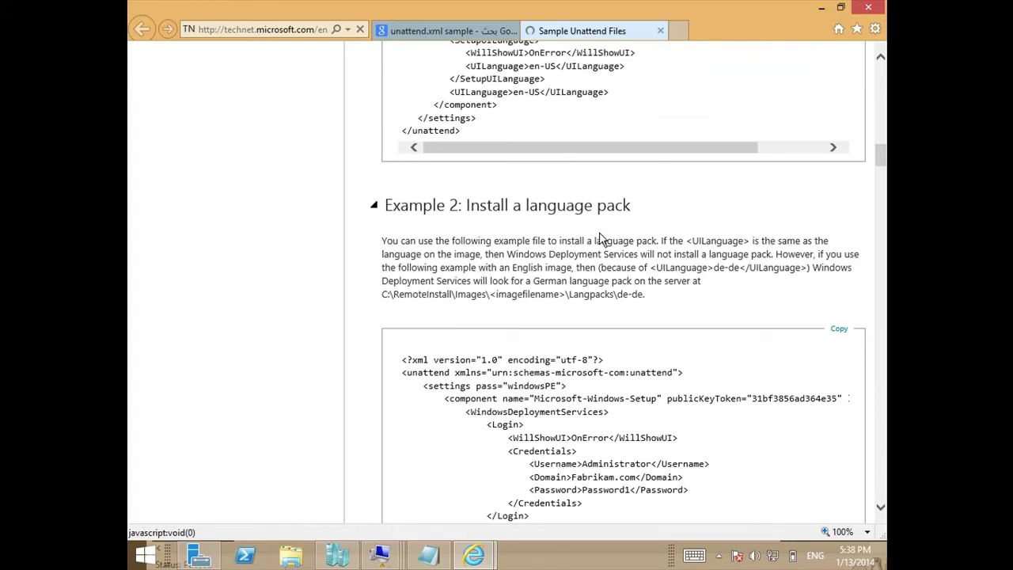
{"action": "left_click_drag", "start_coordinate": [561, 360], "coordinate": [610, 529]}
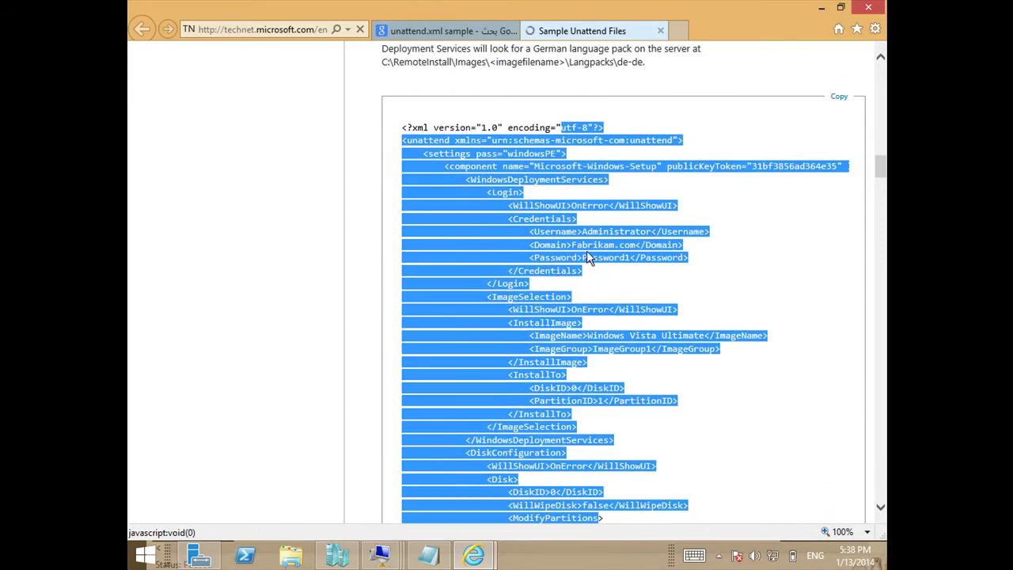
{"action": "left_click", "coordinate": [587, 250]}
{"action": "left_click_drag", "start_coordinate": [880, 166], "coordinate": [881, 463]}
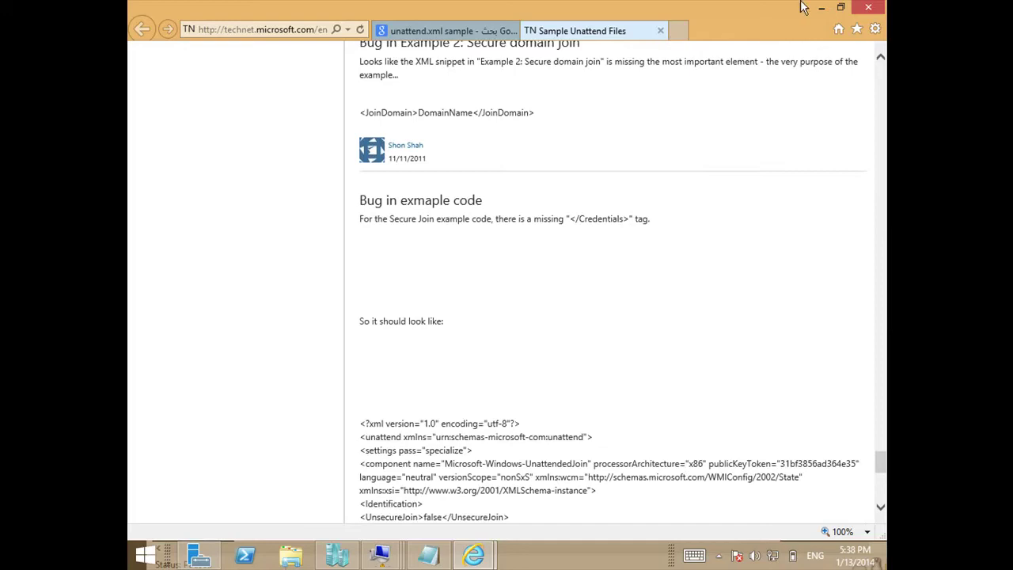
{"action": "left_click", "coordinate": [821, 7]}
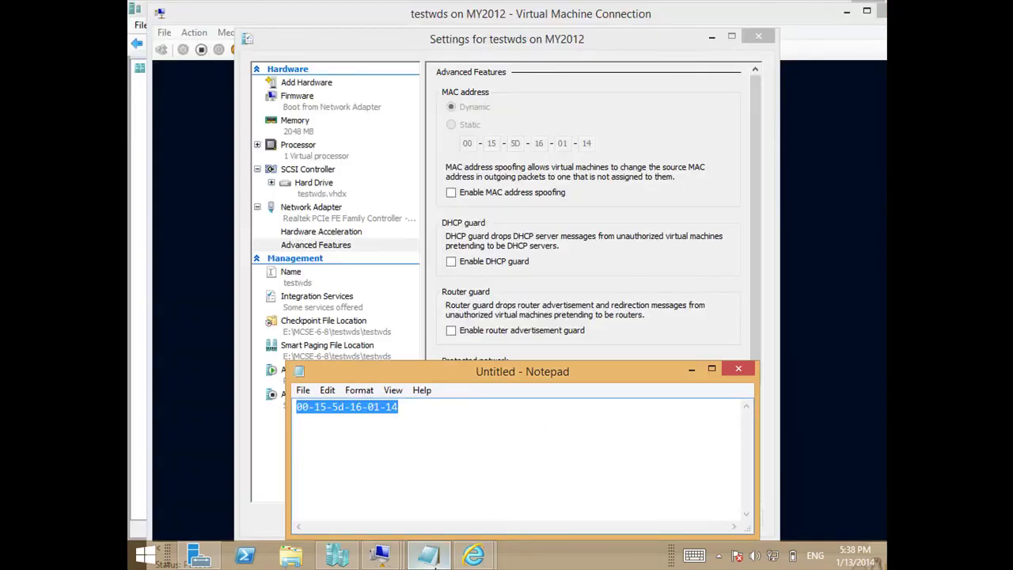
Bring the Server2012 VM window with the Add Prestaged Device Wizard back to the front.
{"action": "left_click", "coordinate": [382, 556]}
{"action": "left_click", "coordinate": [213, 475]}
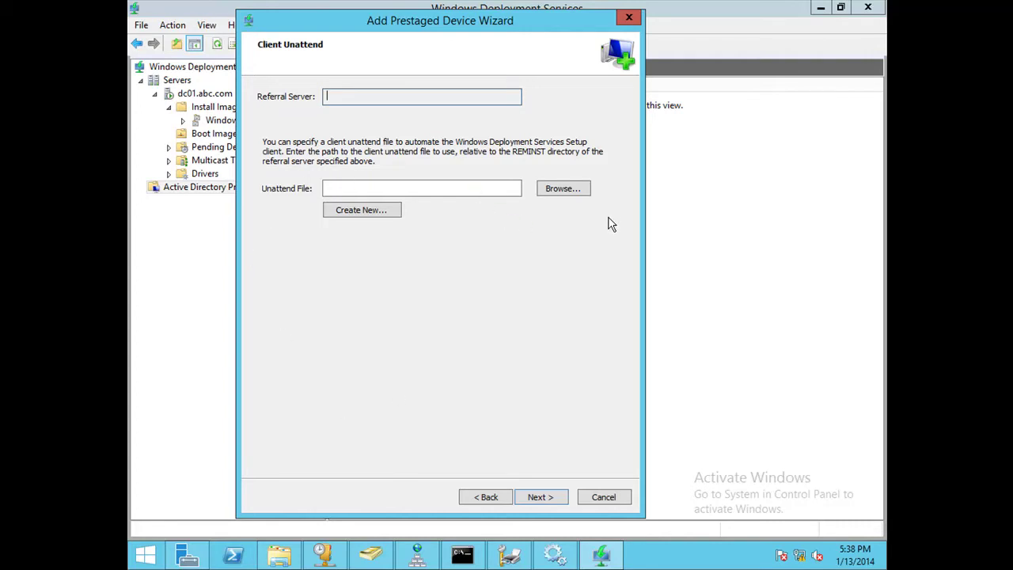
Create a new client unattend with setup language English (United Kingdom) and user administrator on domain abc.com.
{"action": "left_click", "coordinate": [375, 211]}
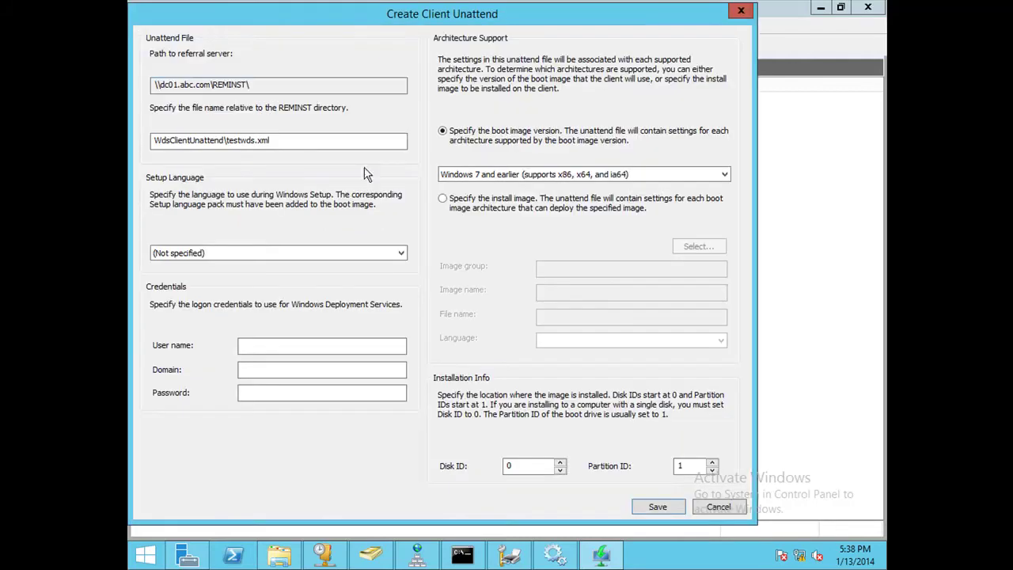
{"action": "left_click_drag", "start_coordinate": [243, 16], "coordinate": [283, 20]}
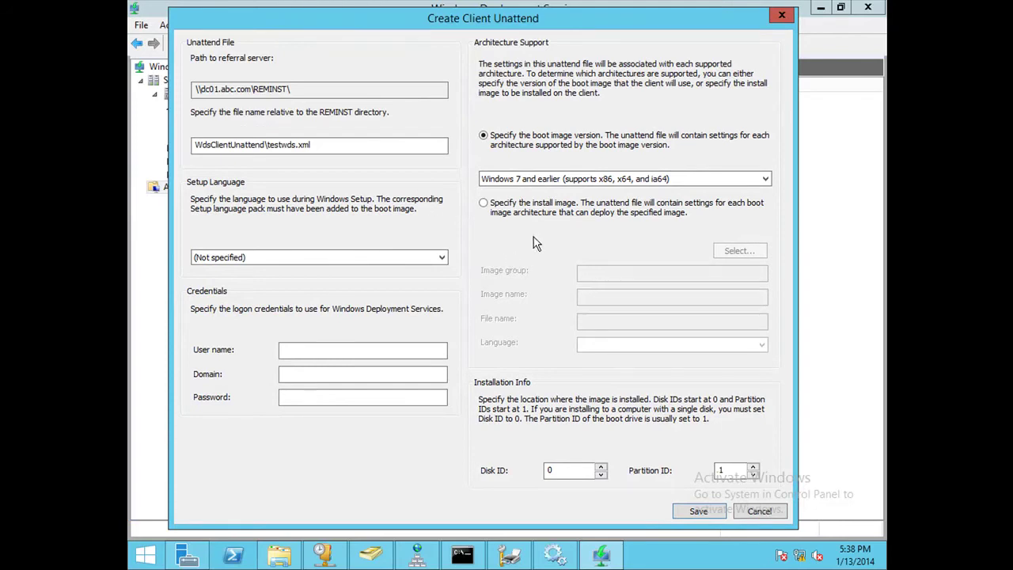
{"action": "left_click", "coordinate": [302, 263]}
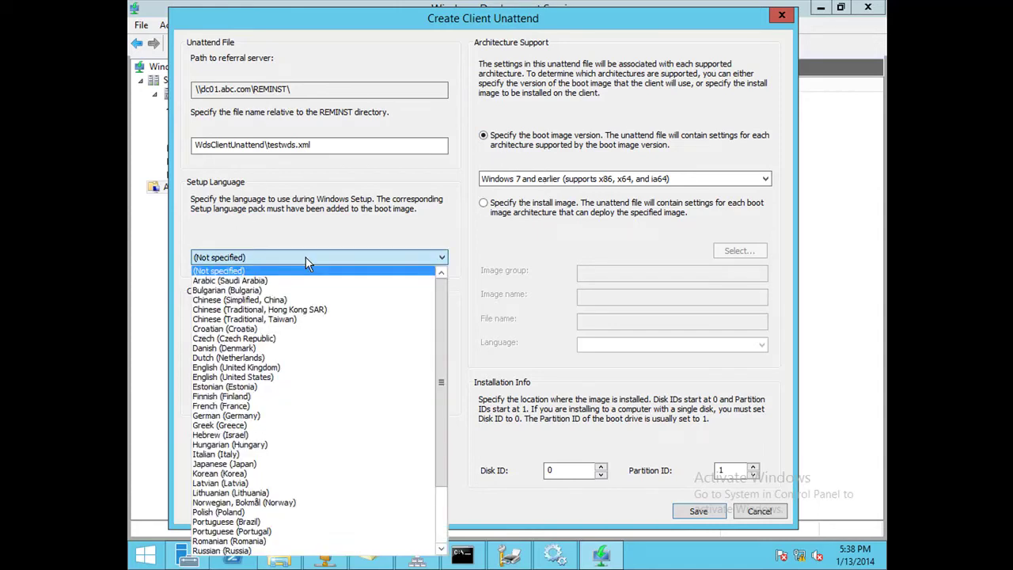
{"action": "left_click", "coordinate": [278, 369]}
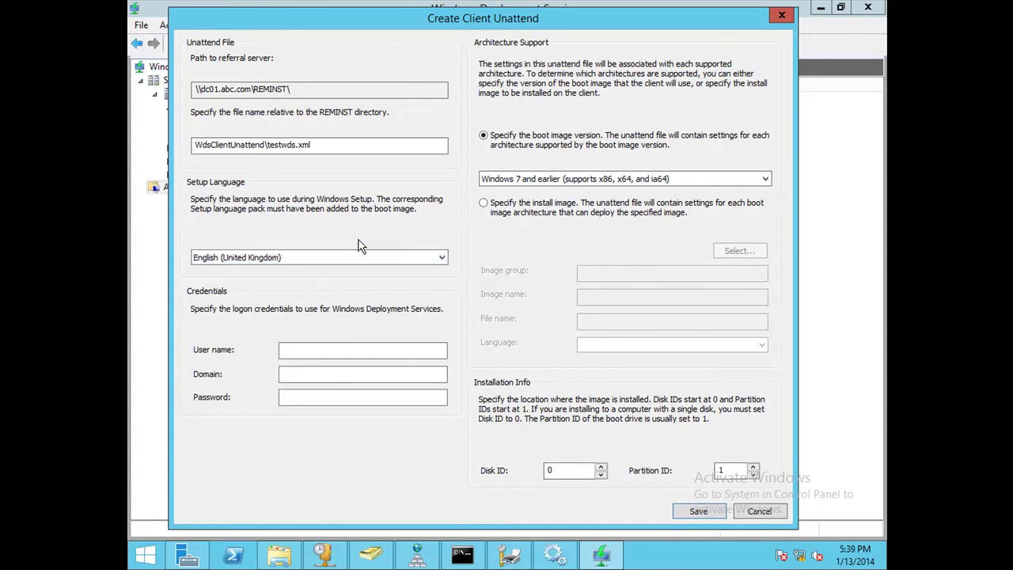
{"action": "left_click", "coordinate": [341, 350]}
{"action": "type", "text": "adm"}
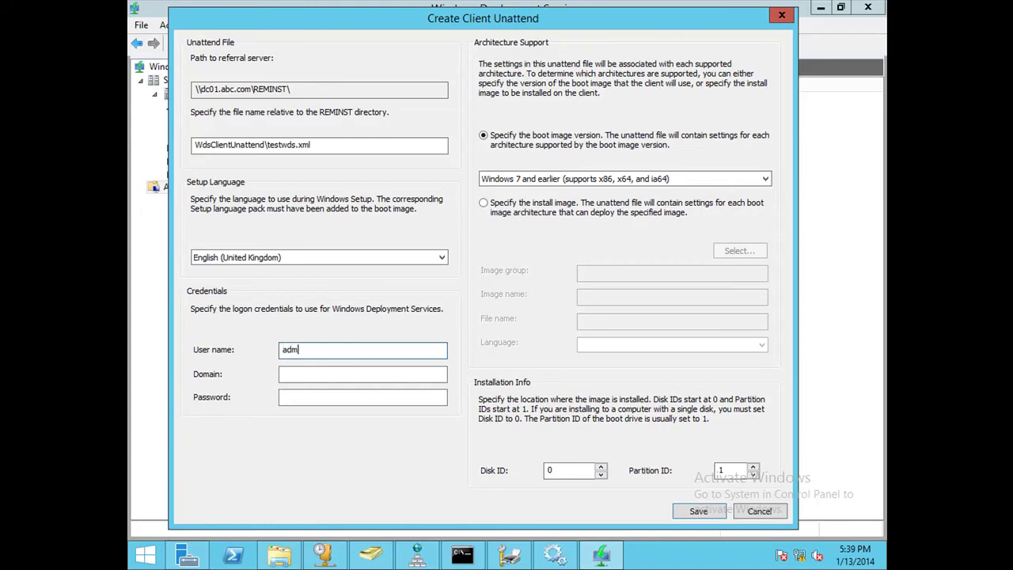
{"action": "type", "text": "inistrator"}
{"action": "key", "text": "Tab"}
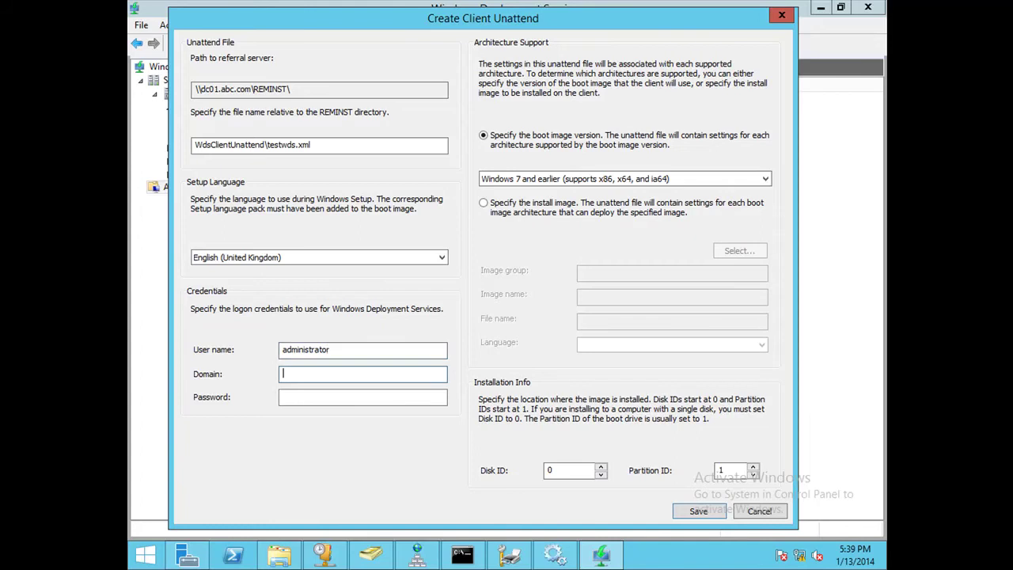
{"action": "type", "text": "abc.com"}
{"action": "key", "text": "Tab"}
Enter the administrator password and keep Windows 7 and earlier as the boot image version.
{"action": "type", "text": "P@ssw0rd1"}
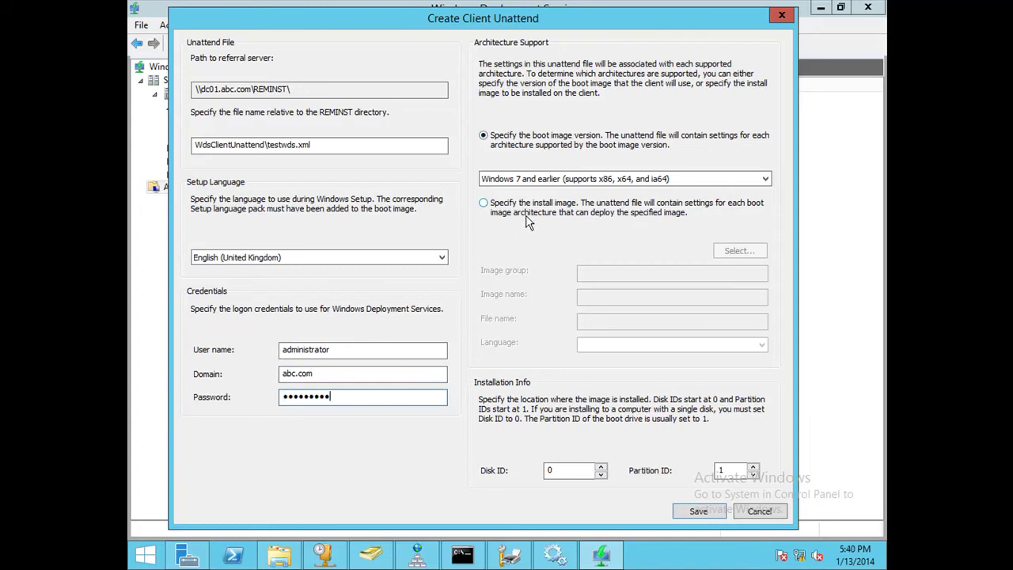
{"action": "left_click", "coordinate": [595, 181]}
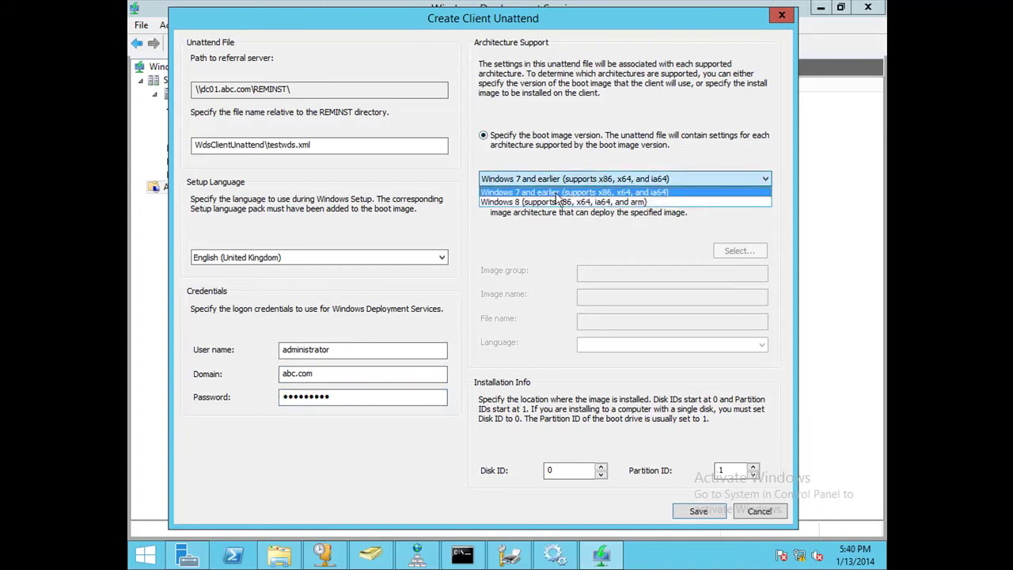
{"action": "left_click", "coordinate": [601, 239]}
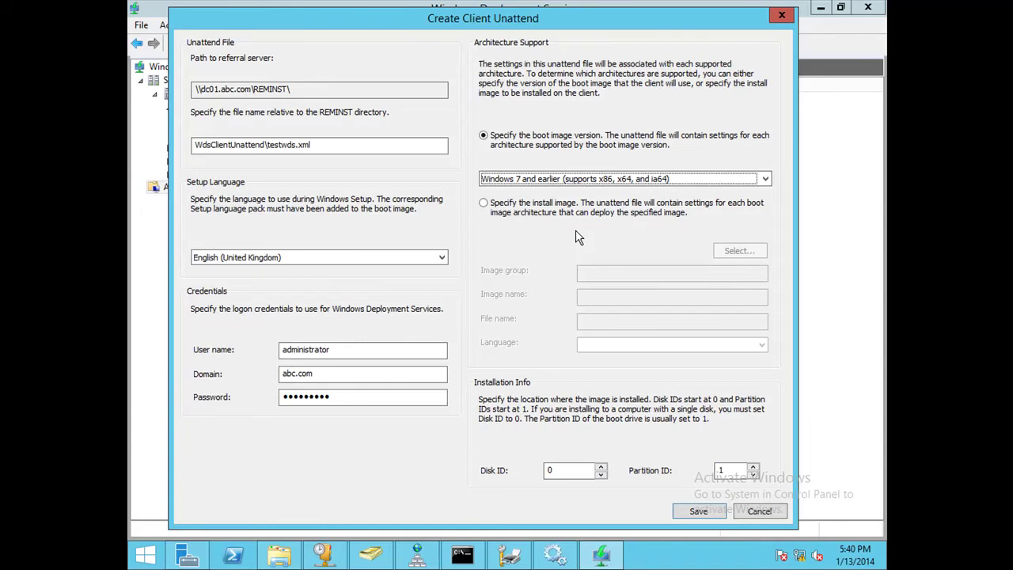
Target the Windows Server 2012 R2 SERVERSTANDARD install image with English (United States) language.
{"action": "left_click", "coordinate": [576, 206]}
{"action": "left_click", "coordinate": [744, 252]}
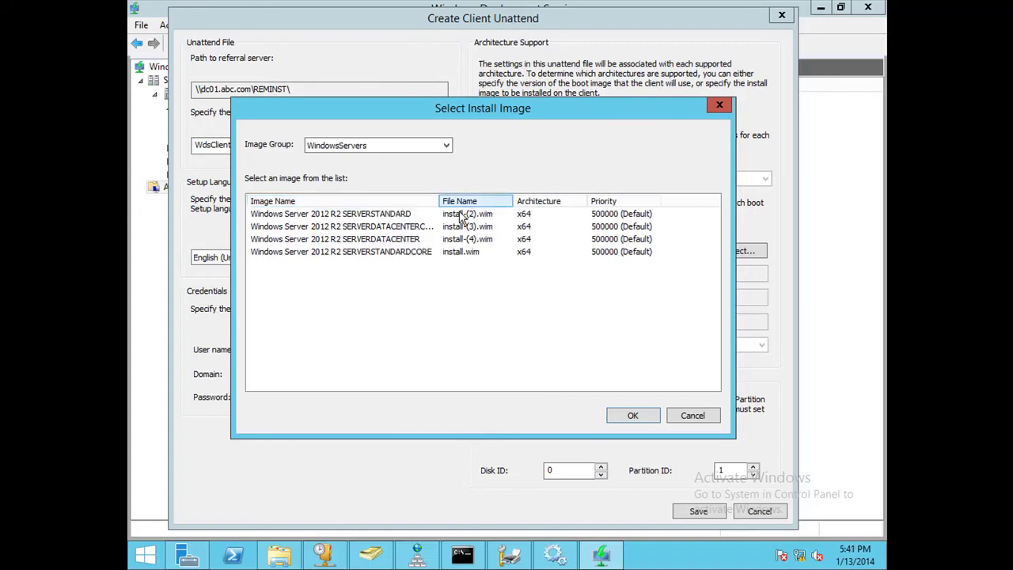
{"action": "double_click", "coordinate": [384, 213]}
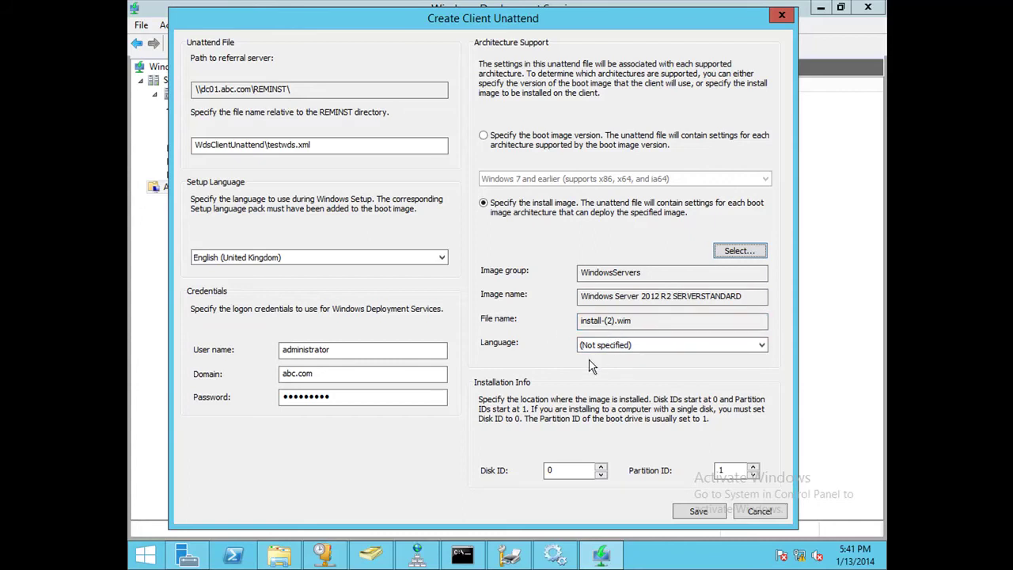
{"action": "left_click", "coordinate": [616, 345]}
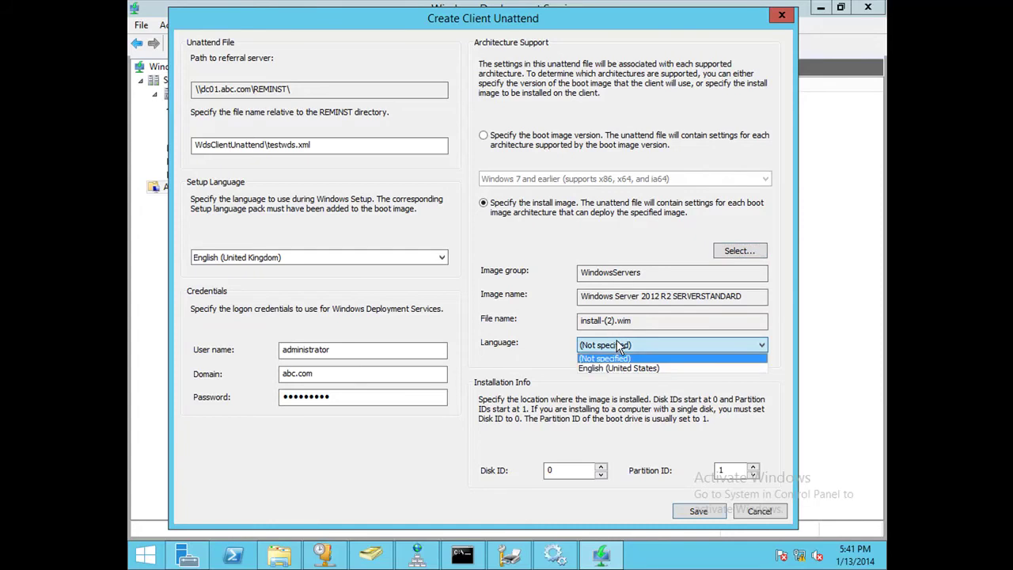
{"action": "left_click", "coordinate": [620, 369]}
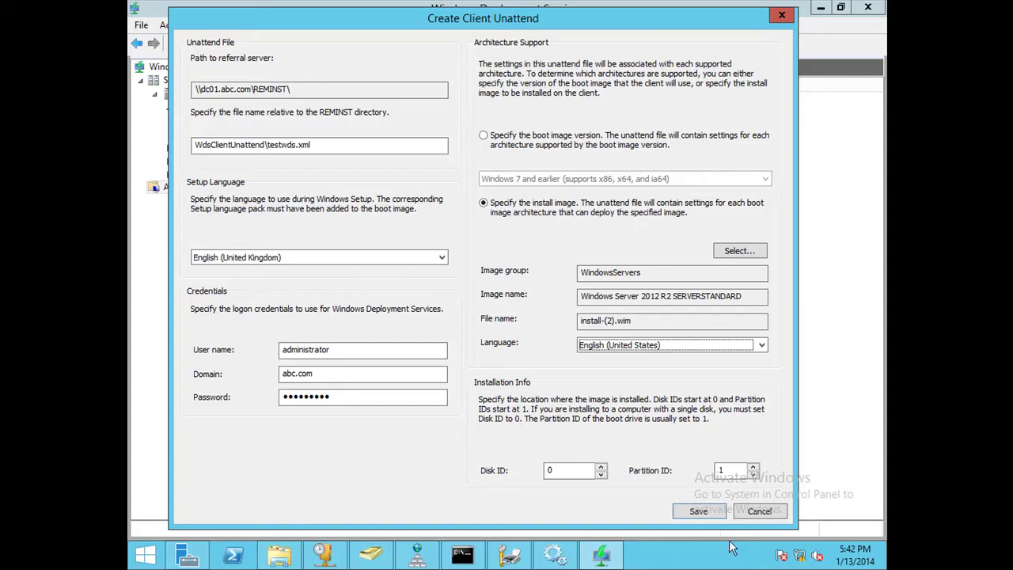
Change the Partition ID to 4 and save the testwds client unattend file.
{"action": "double_click", "coordinate": [731, 470]}
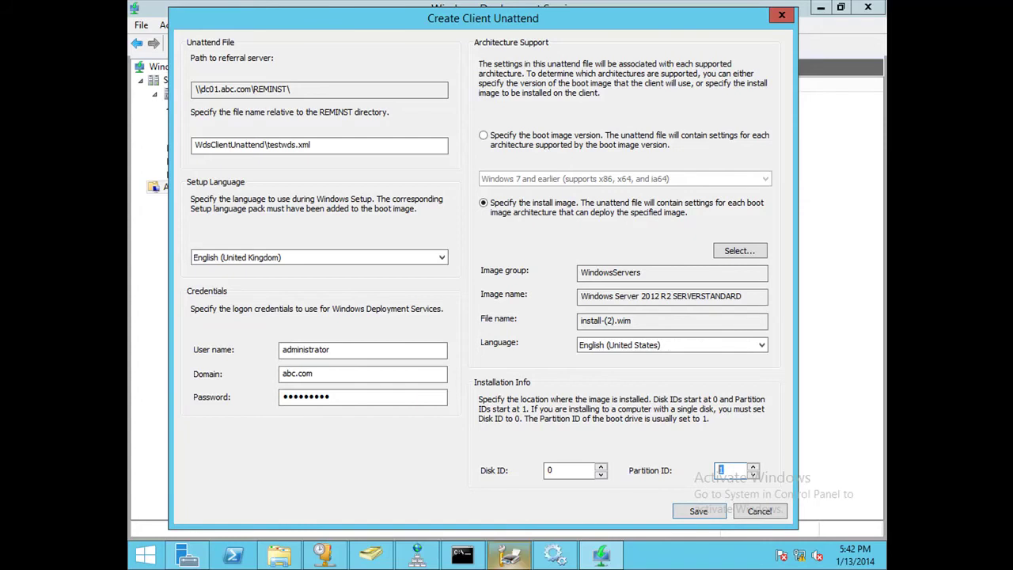
{"action": "type", "text": "4"}
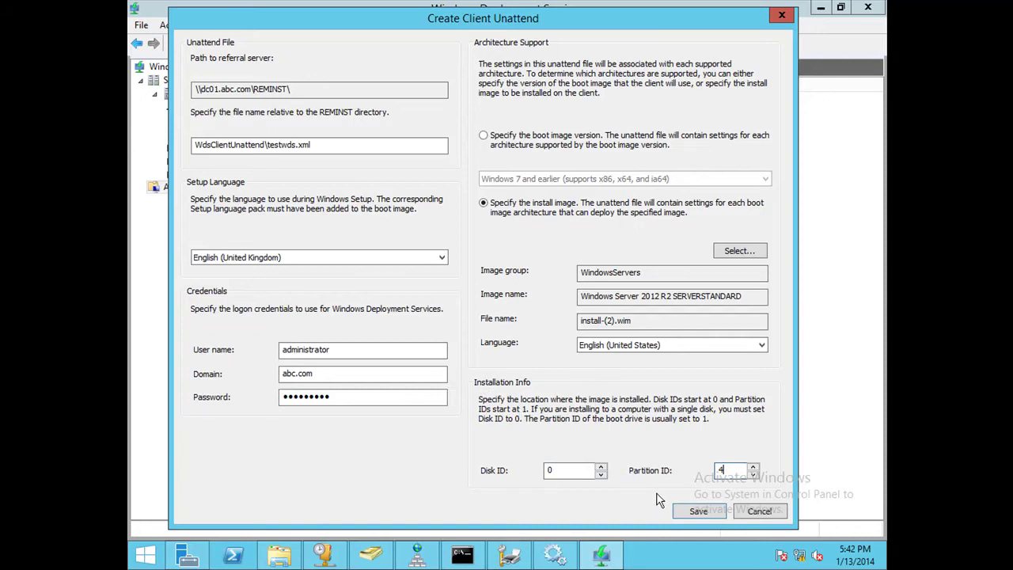
{"action": "left_click", "coordinate": [681, 513]}
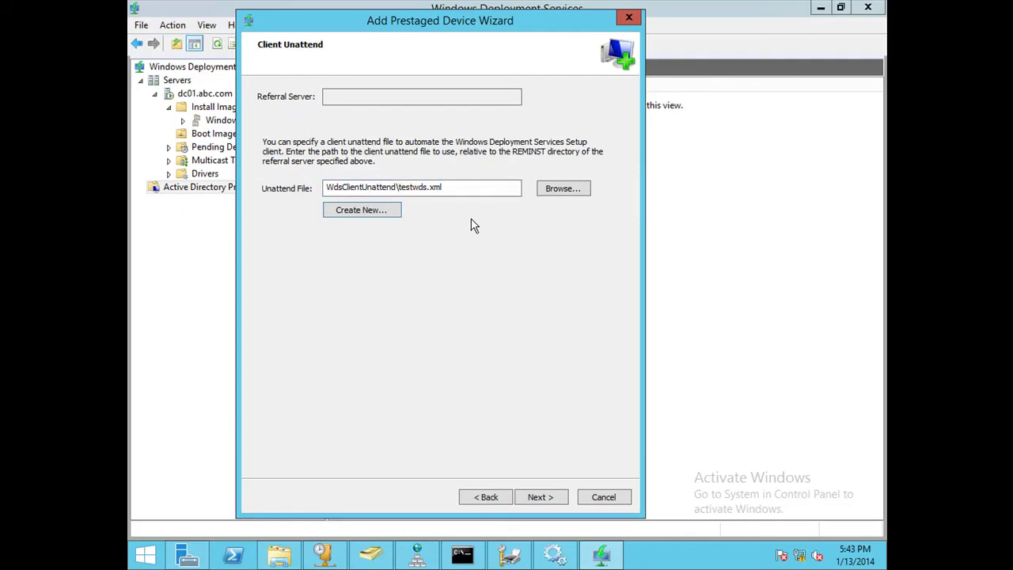
Browse for the client unattend file, then bring up the Local Disk (C:) File Explorer window.
{"action": "left_click", "coordinate": [576, 195]}
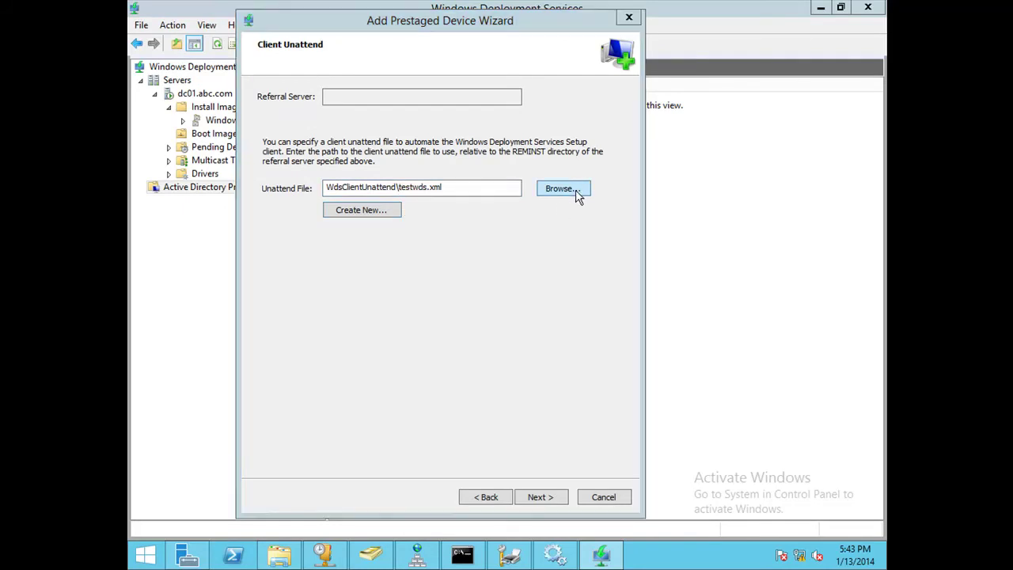
{"action": "left_click", "coordinate": [482, 186]}
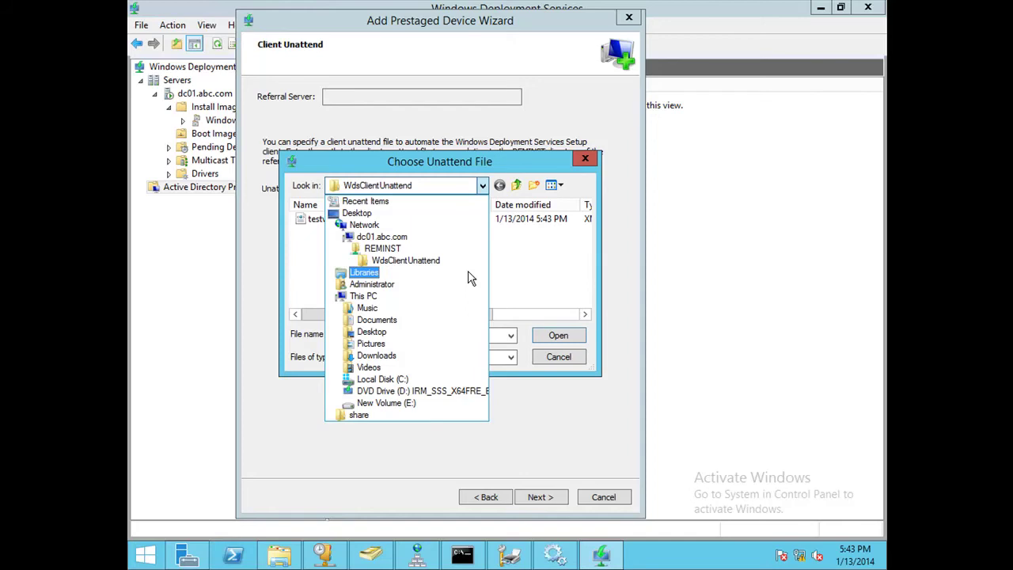
{"action": "left_click", "coordinate": [279, 554]}
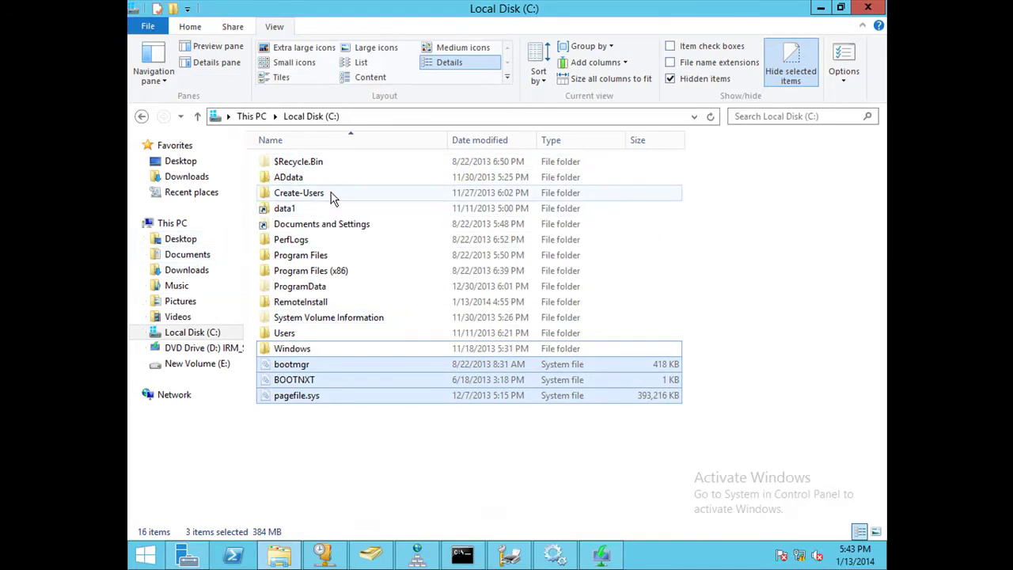
Navigate to C:\RemoteInstall\WdsClientUnattend and bring up the context menu for testwds.
{"action": "double_click", "coordinate": [308, 307]}
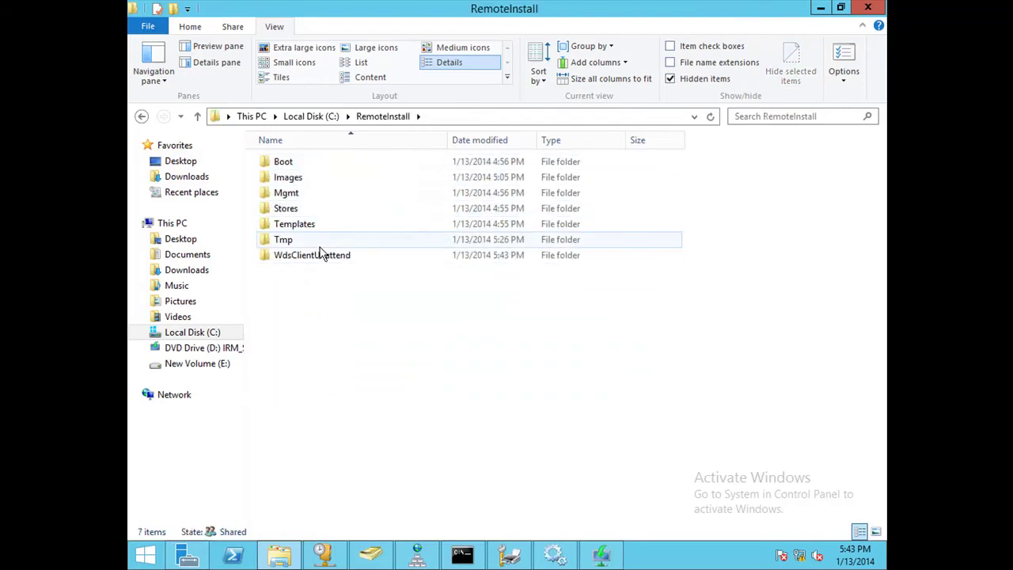
{"action": "double_click", "coordinate": [328, 256]}
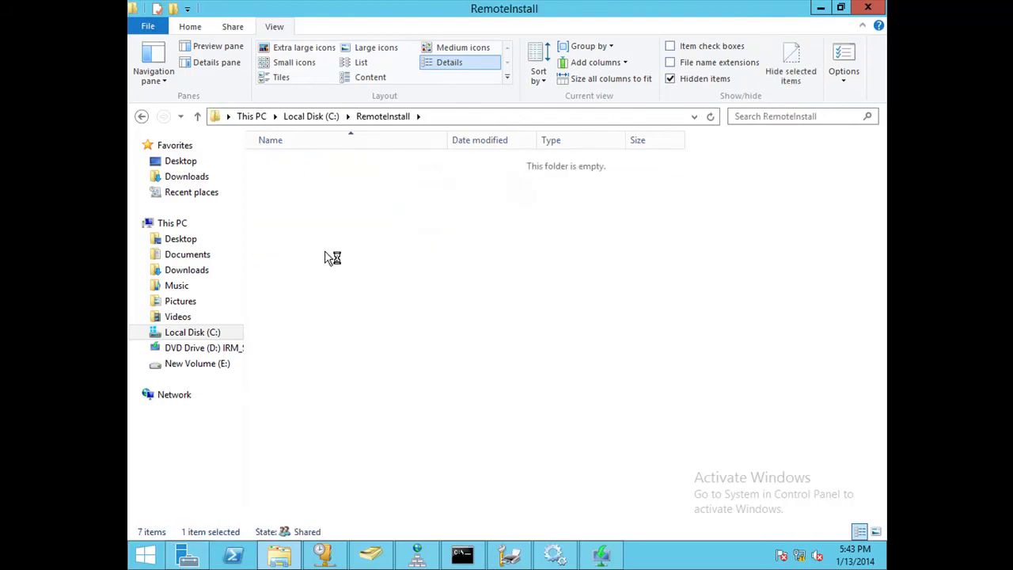
{"action": "left_click", "coordinate": [290, 161]}
{"action": "right_click", "coordinate": [293, 162]}
Review testwds.xml in maximized Notepad: image file name, abc.com domain and login entries.
{"action": "left_click", "coordinate": [321, 181]}
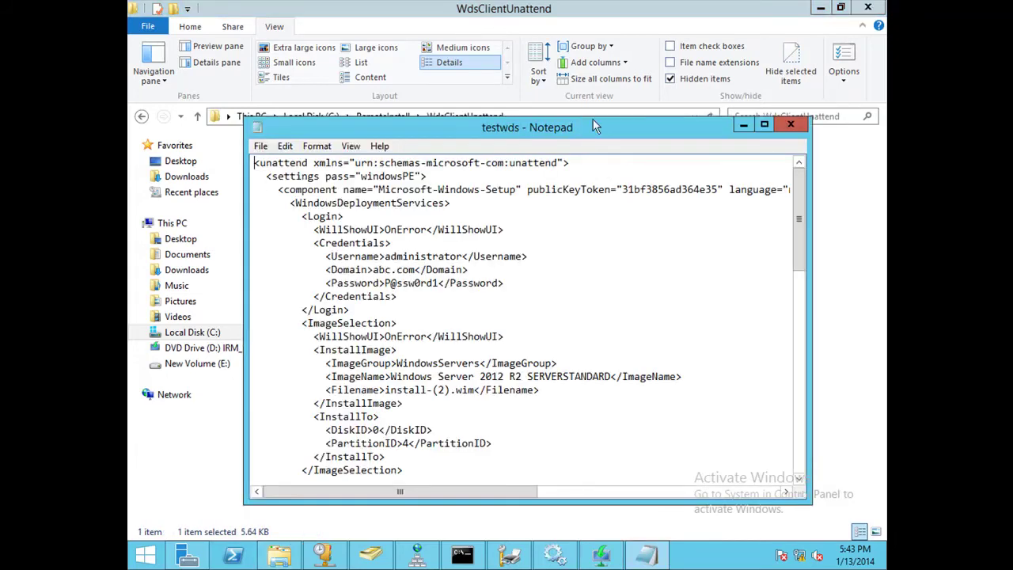
{"action": "double_click", "coordinate": [599, 132]}
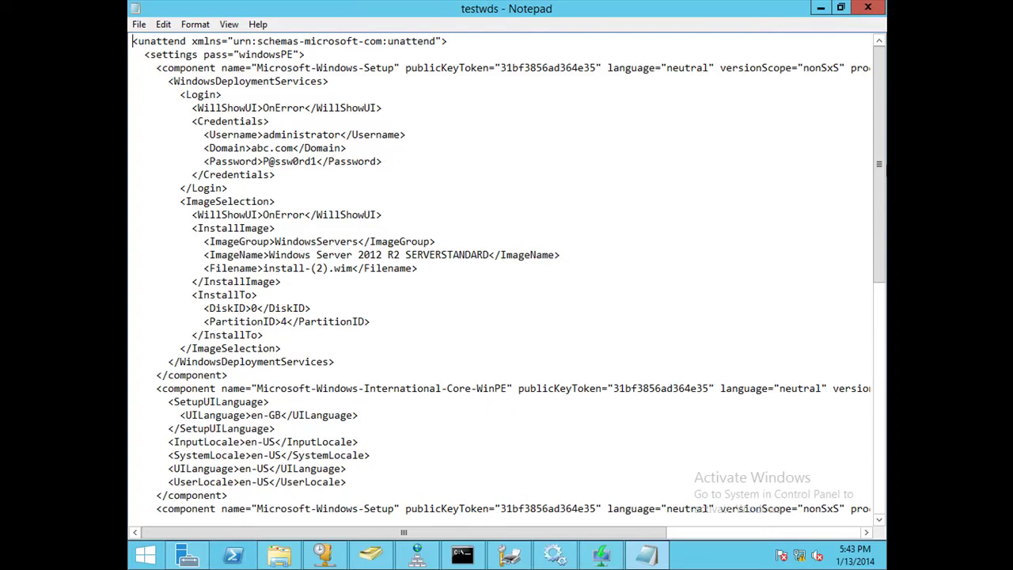
{"action": "left_click", "coordinate": [561, 255]}
{"action": "key", "text": "shift+Down"}
{"action": "key", "text": "shift+Down"}
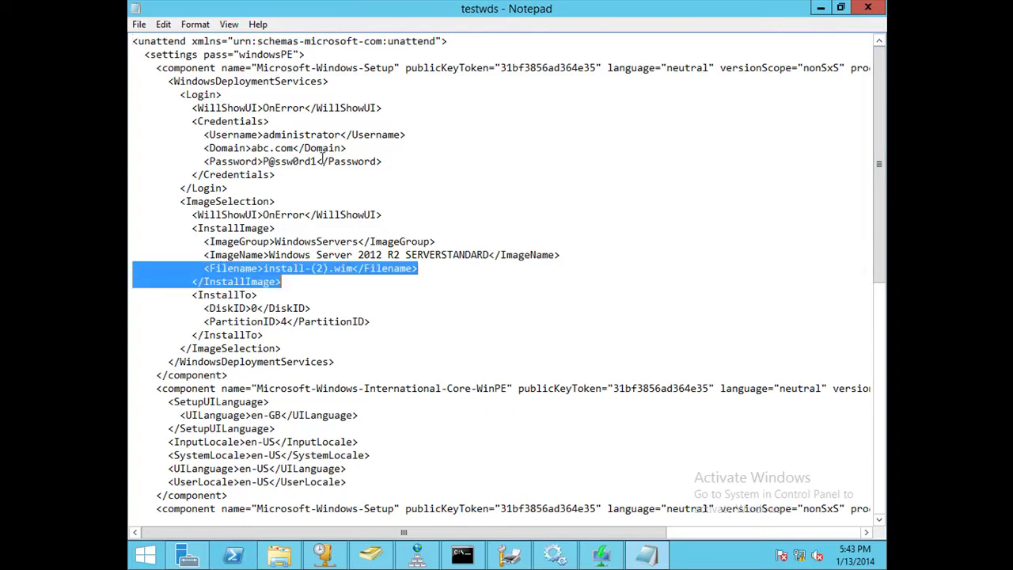
{"action": "left_click_drag", "start_coordinate": [250, 148], "coordinate": [336, 135]}
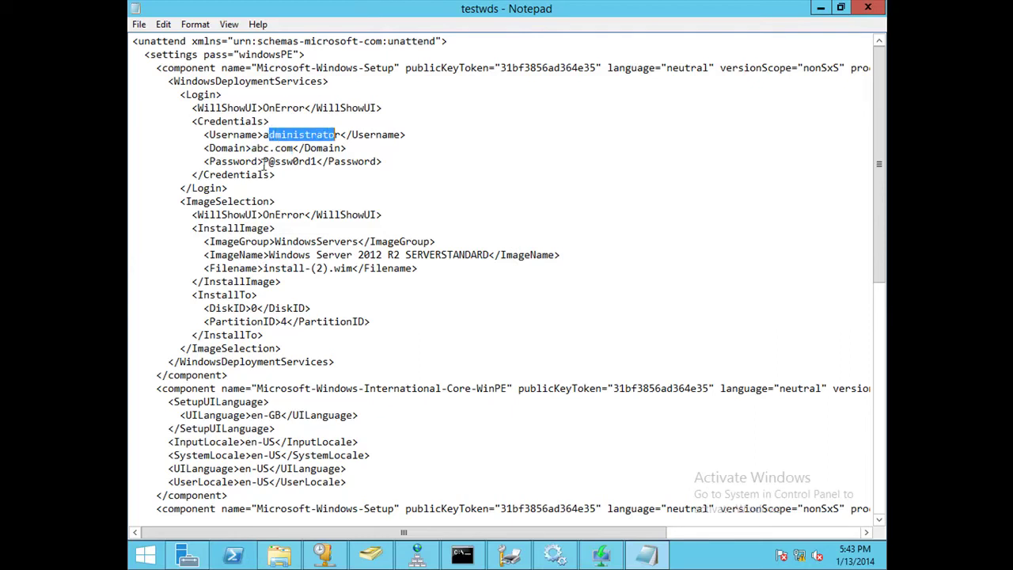
{"action": "left_click_drag", "start_coordinate": [264, 161], "coordinate": [287, 172]}
{"action": "left_click_drag", "start_coordinate": [880, 207], "coordinate": [880, 444]}
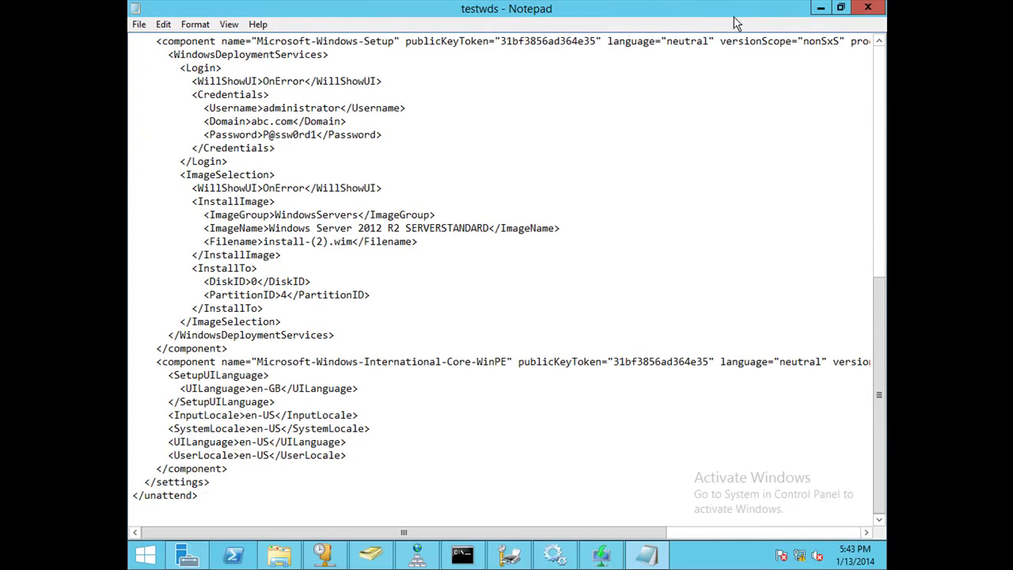
{"action": "left_click", "coordinate": [869, 7]}
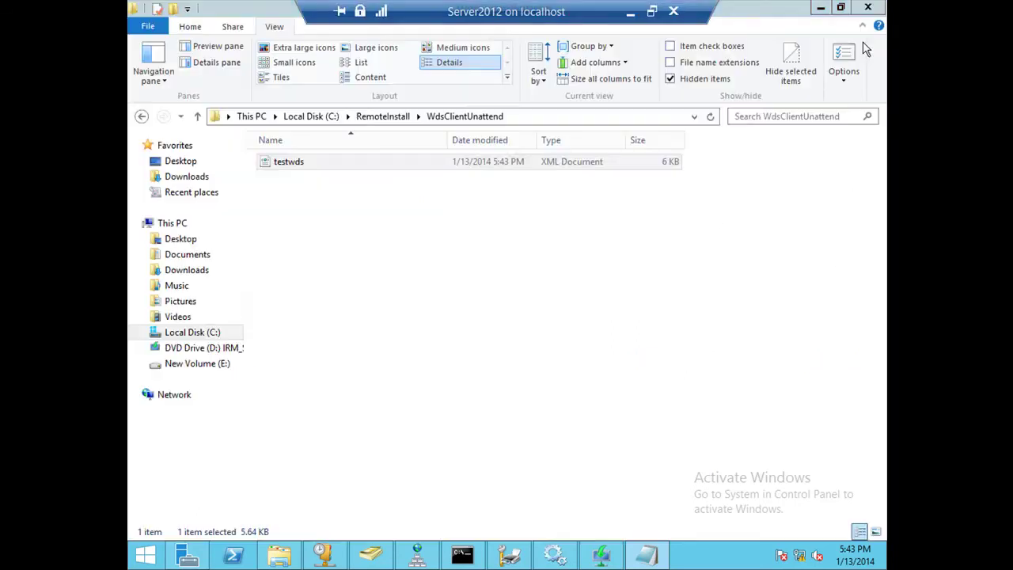
Reopen testwds.xml to check the DiskID and PartitionID values, then close Notepad.
{"action": "right_click", "coordinate": [328, 167]}
{"action": "left_click", "coordinate": [348, 194]}
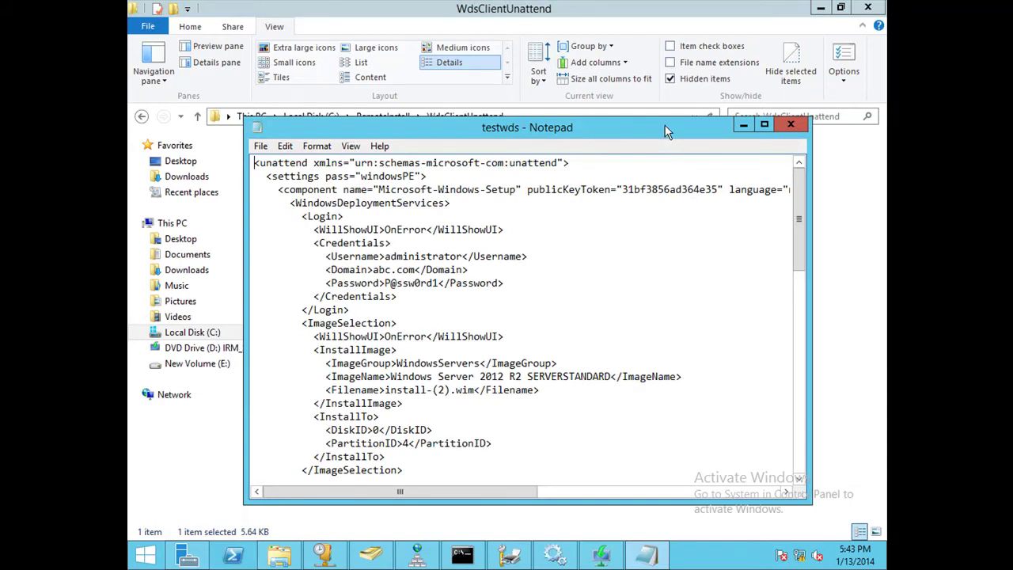
{"action": "double_click", "coordinate": [666, 127]}
{"action": "left_click_drag", "start_coordinate": [877, 151], "coordinate": [877, 385]}
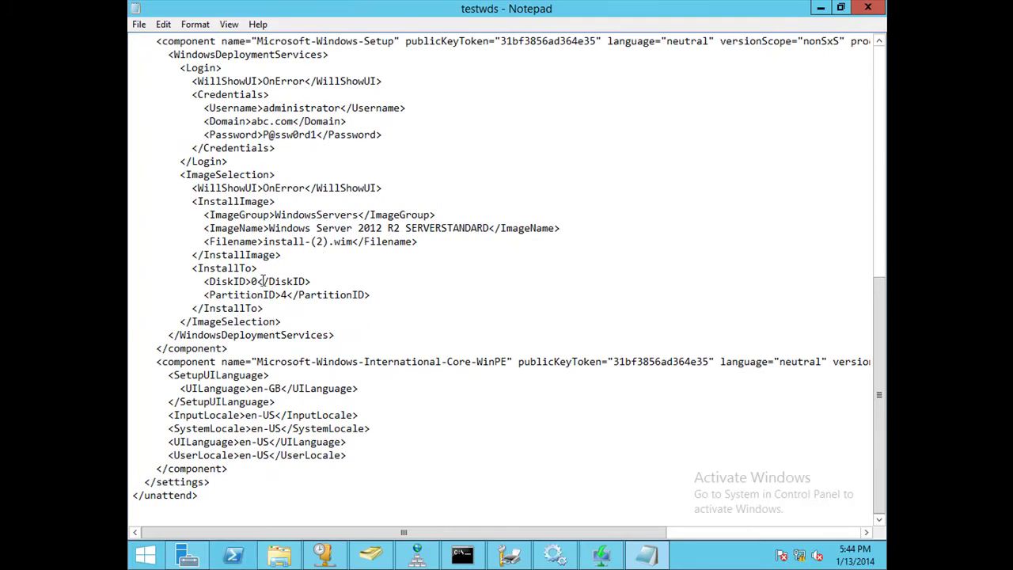
{"action": "left_click_drag", "start_coordinate": [257, 281], "coordinate": [275, 295]}
{"action": "left_click", "coordinate": [869, 7]}
{"action": "left_click_drag", "start_coordinate": [602, 554], "coordinate": [570, 319]}
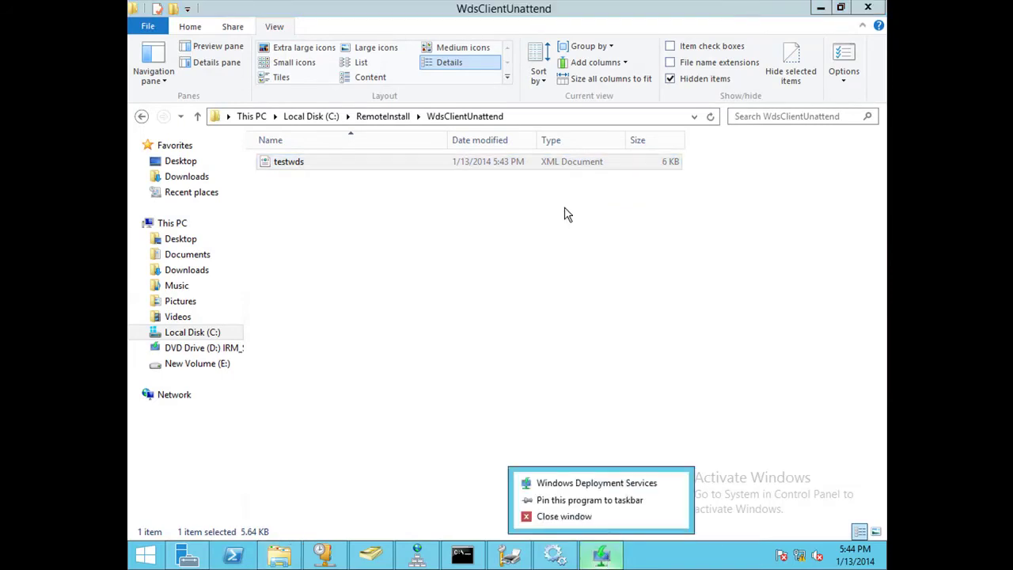
Back in WDS, pick testwds.xml as the client unattend file and advance to Join Rights.
{"action": "left_click", "coordinate": [606, 556]}
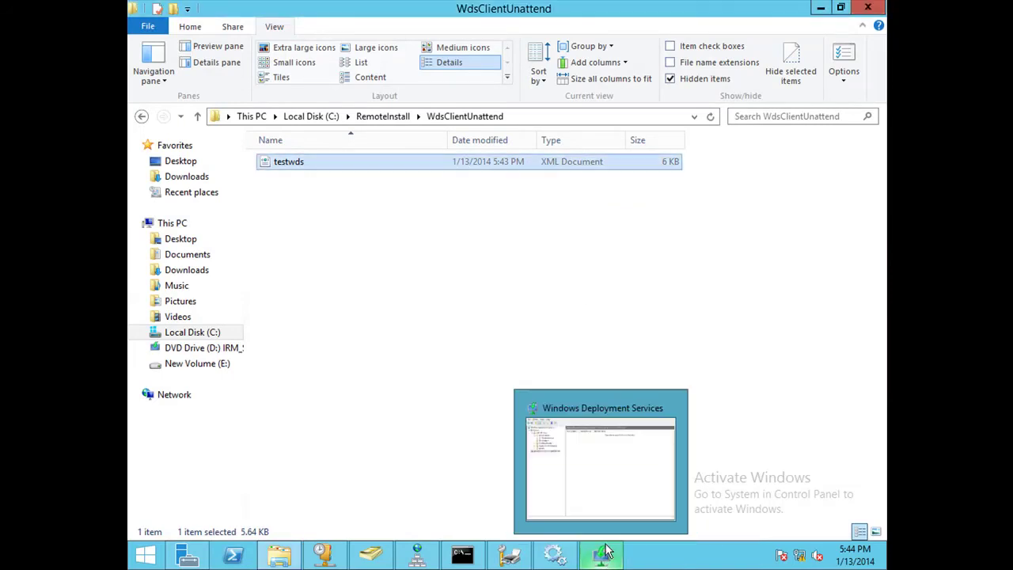
{"action": "left_click", "coordinate": [821, 7]}
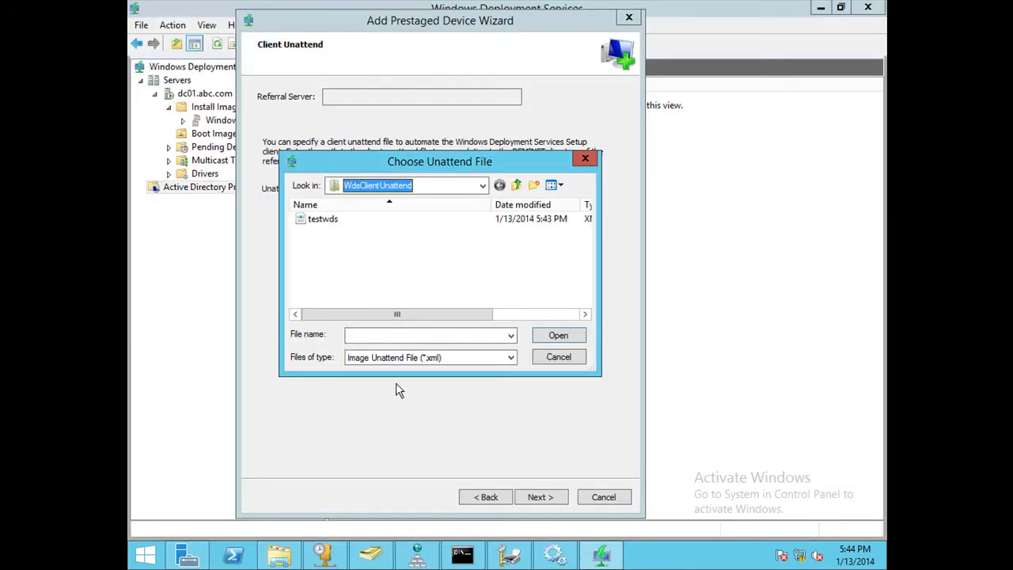
{"action": "left_click", "coordinate": [564, 357]}
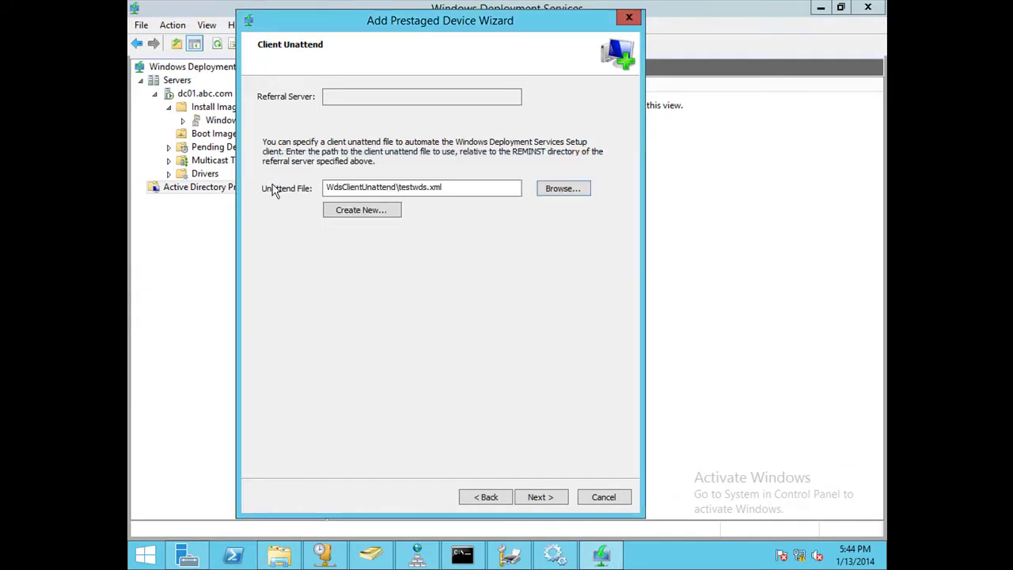
{"action": "left_click", "coordinate": [526, 498]}
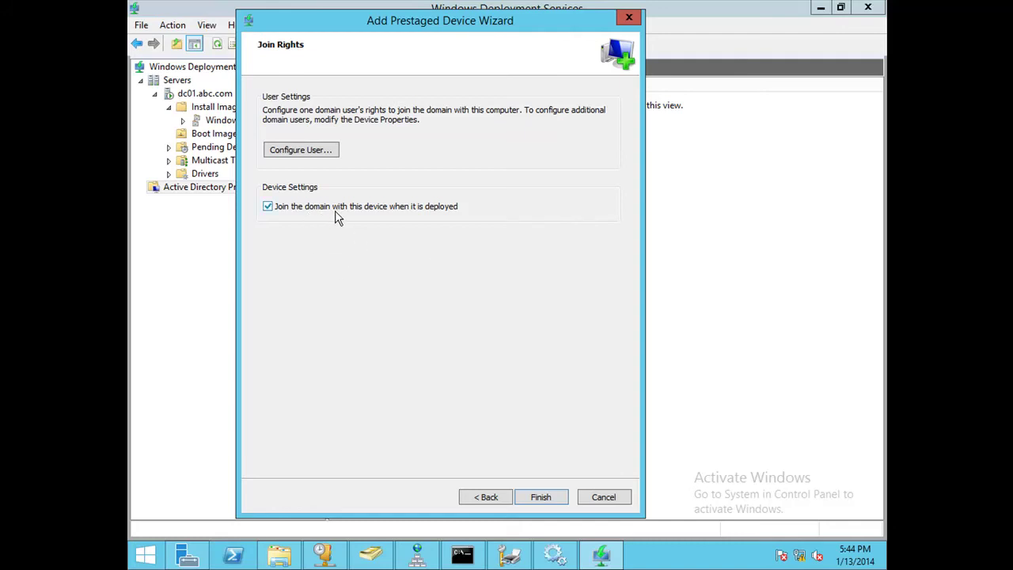
Grant the domain admin account Full Rights to join testwds and finish the prestaging wizard.
{"action": "left_click", "coordinate": [313, 152]}
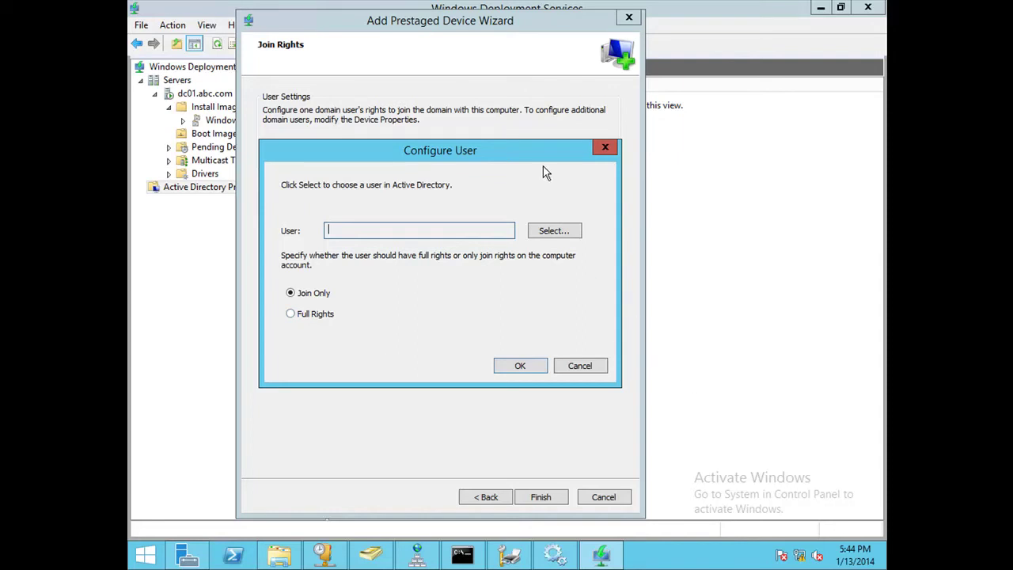
{"action": "left_click", "coordinate": [572, 233]}
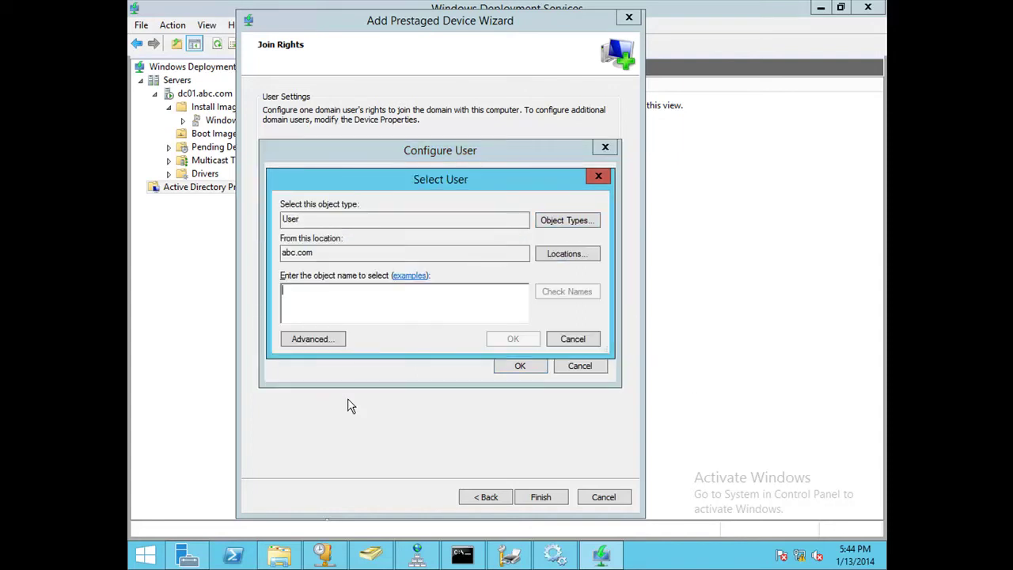
{"action": "type", "text": "ad"}
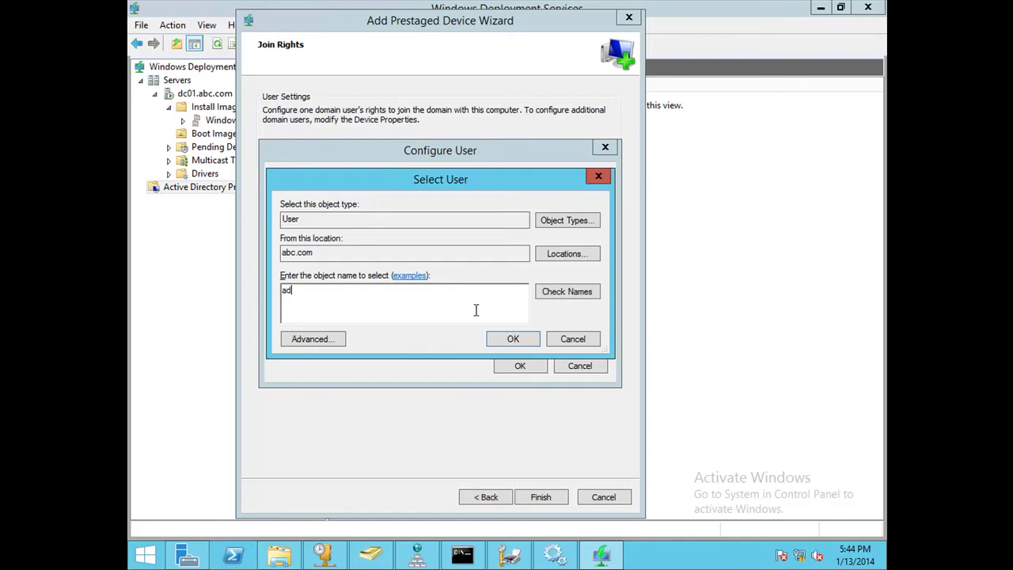
{"action": "left_click", "coordinate": [560, 293]}
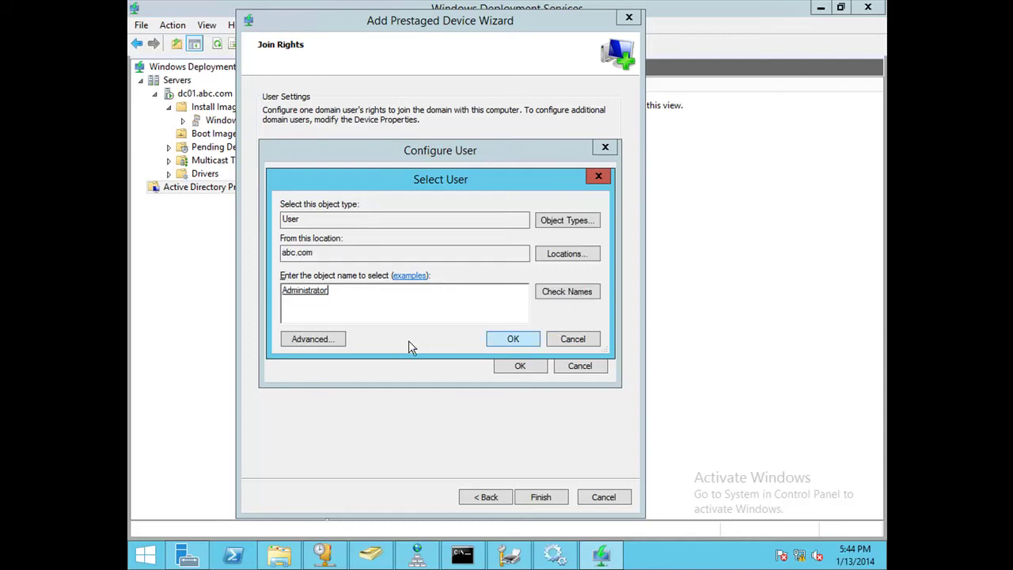
{"action": "left_click", "coordinate": [513, 339]}
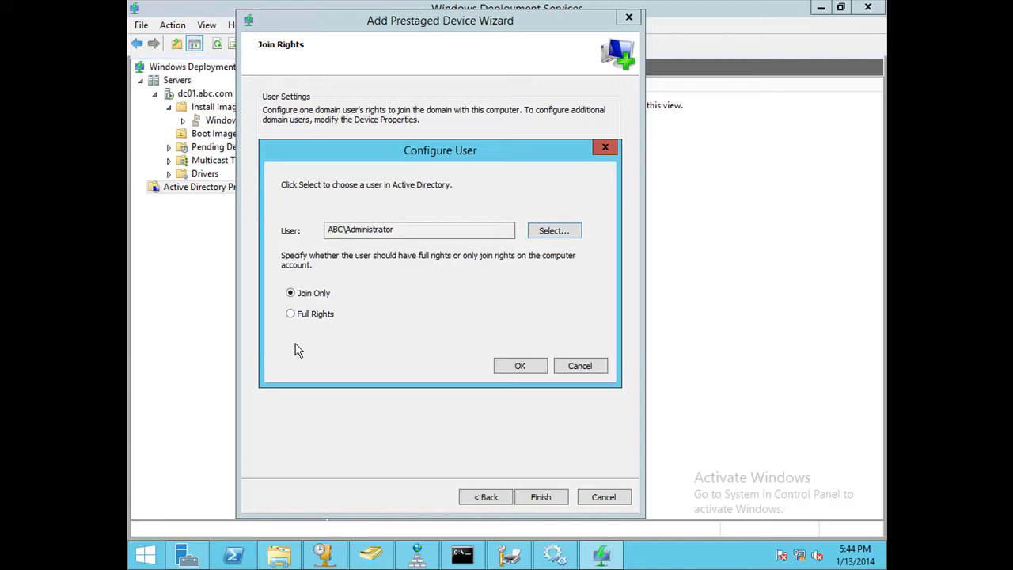
{"action": "left_click", "coordinate": [302, 314]}
{"action": "left_click", "coordinate": [505, 368]}
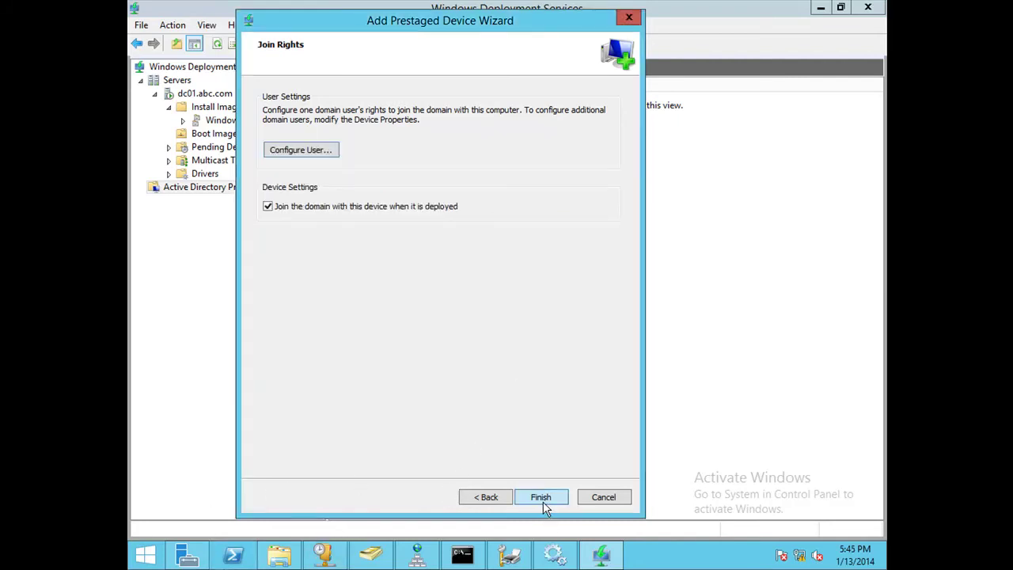
{"action": "left_click", "coordinate": [543, 505]}
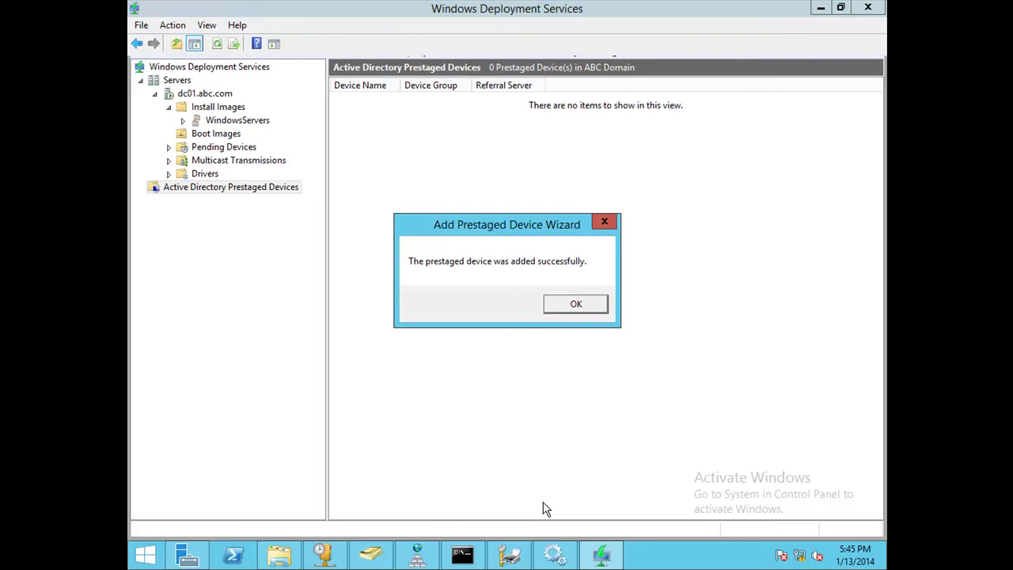
{"action": "left_click", "coordinate": [577, 307]}
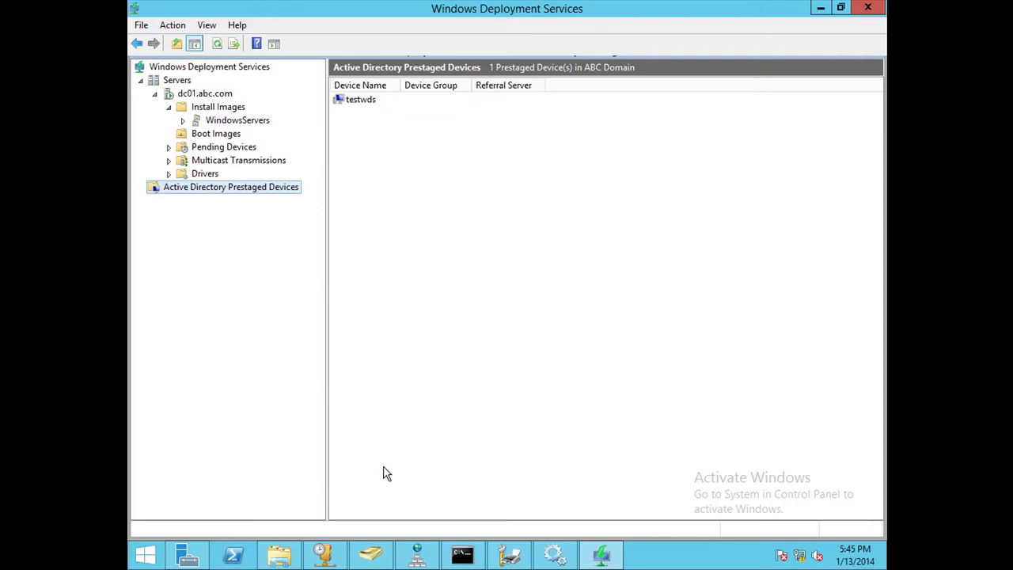
Close the VM settings, resume and reset the testwds VM, and switch it to full screen.
{"action": "mouse_move", "coordinate": [440, 5]}
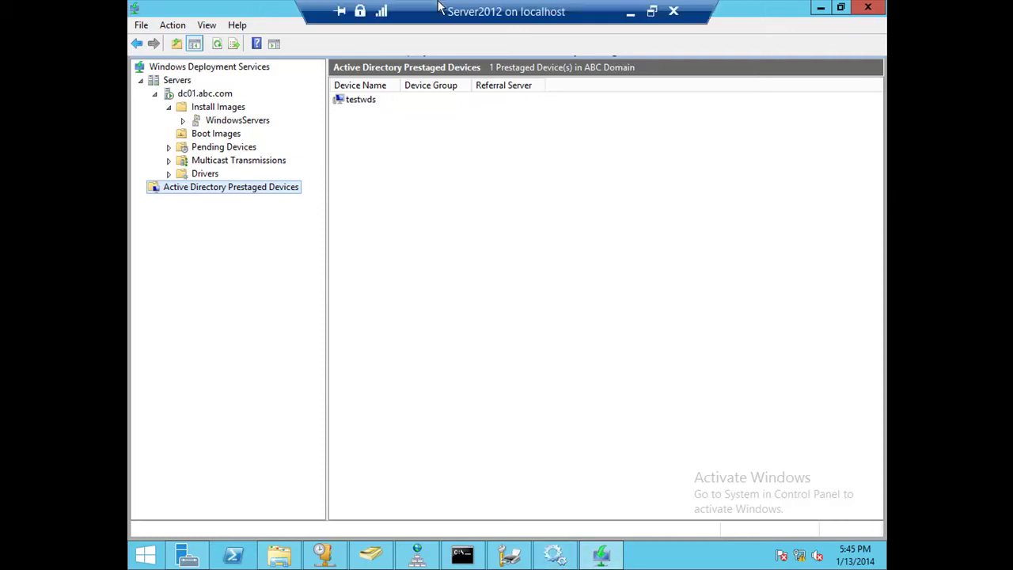
{"action": "left_click", "coordinate": [652, 11]}
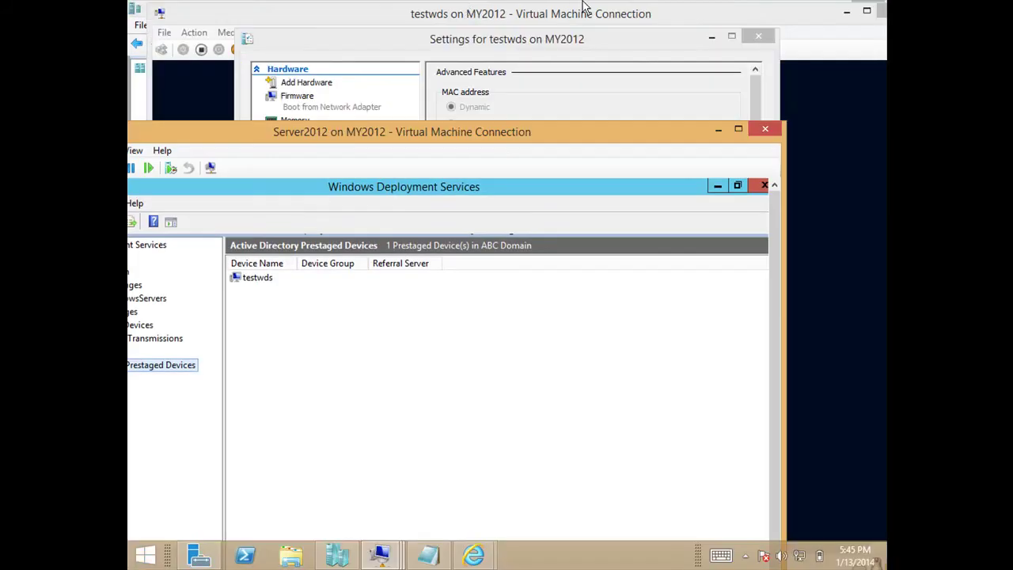
{"action": "left_click", "coordinate": [711, 36]}
{"action": "left_click", "coordinate": [709, 33]}
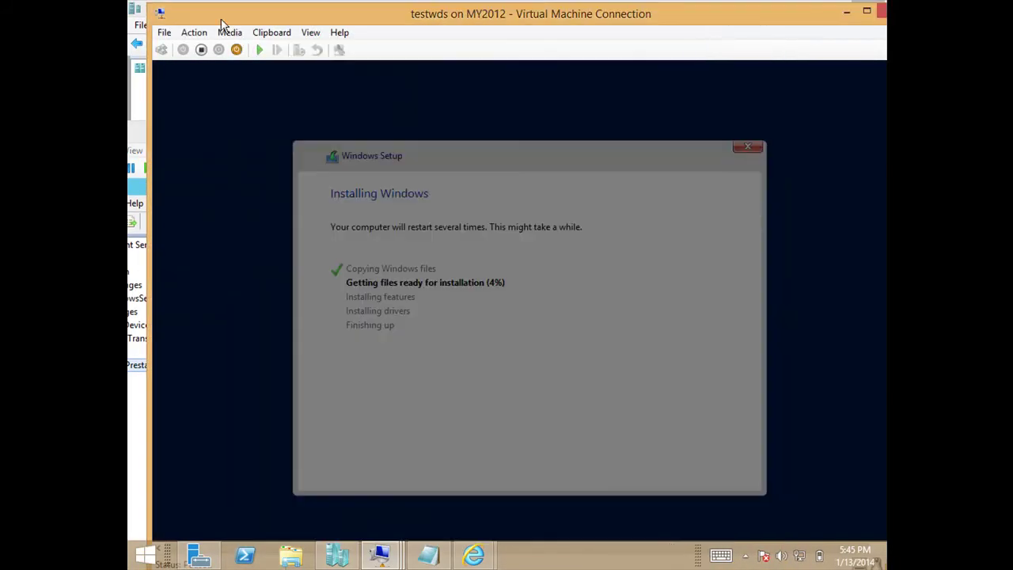
{"action": "left_click", "coordinate": [259, 49]}
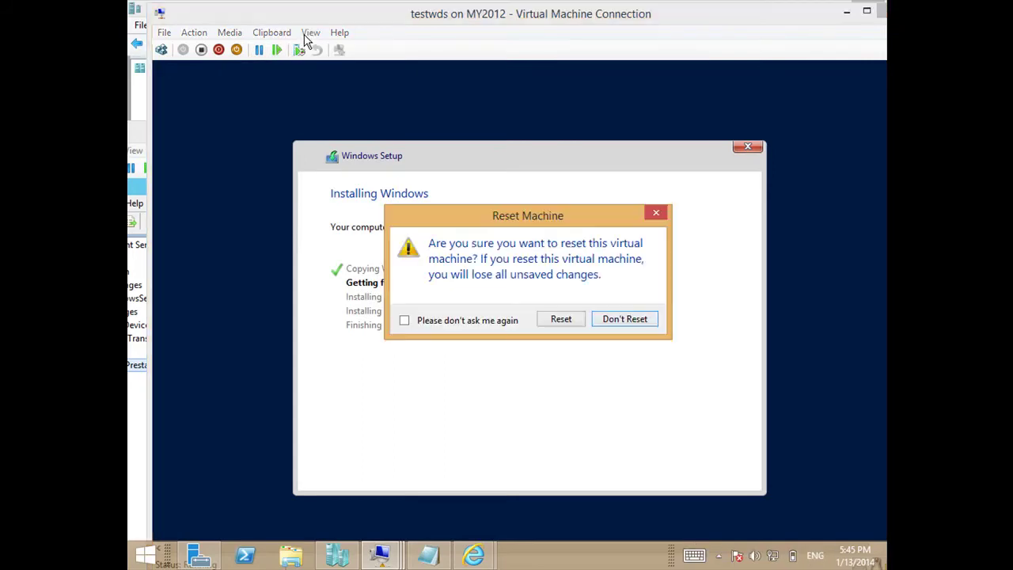
{"action": "left_click", "coordinate": [549, 320]}
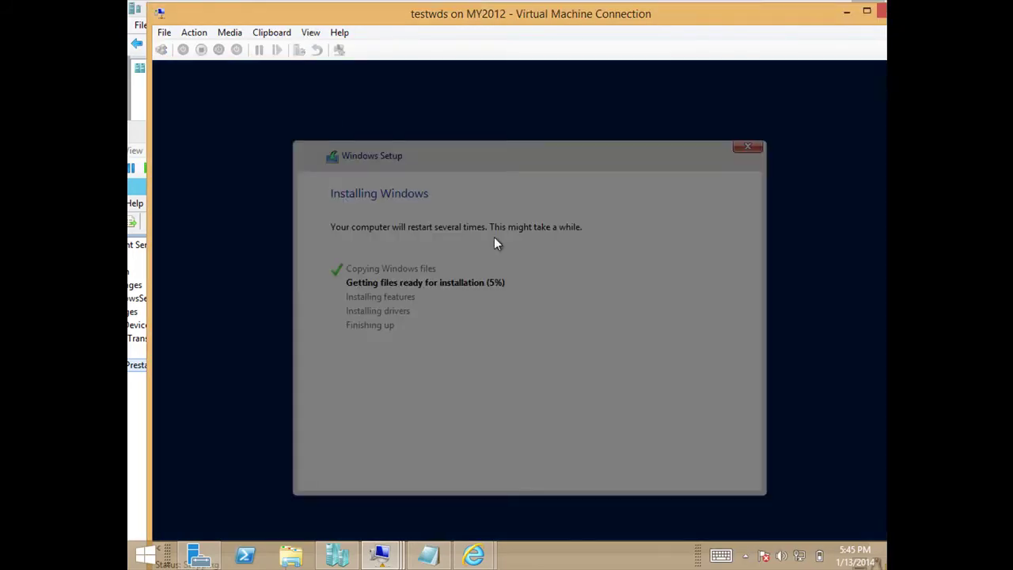
{"action": "left_click", "coordinate": [311, 33]}
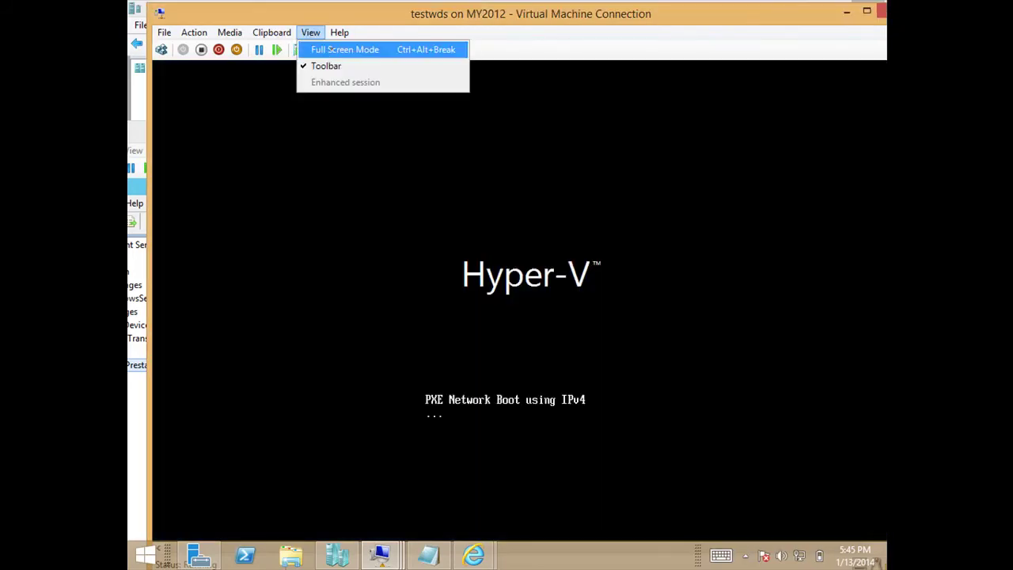
{"action": "left_click", "coordinate": [334, 50]}
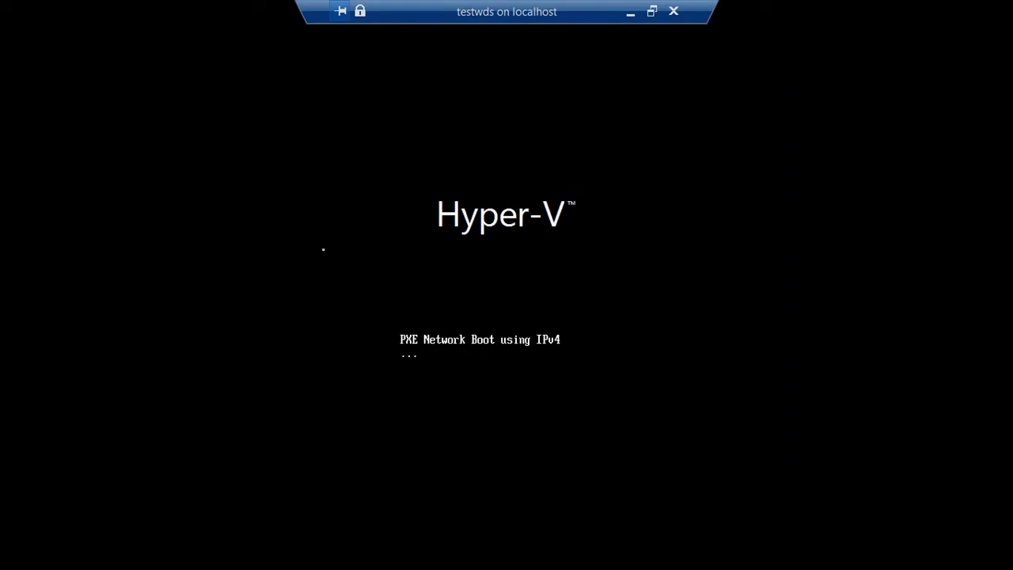
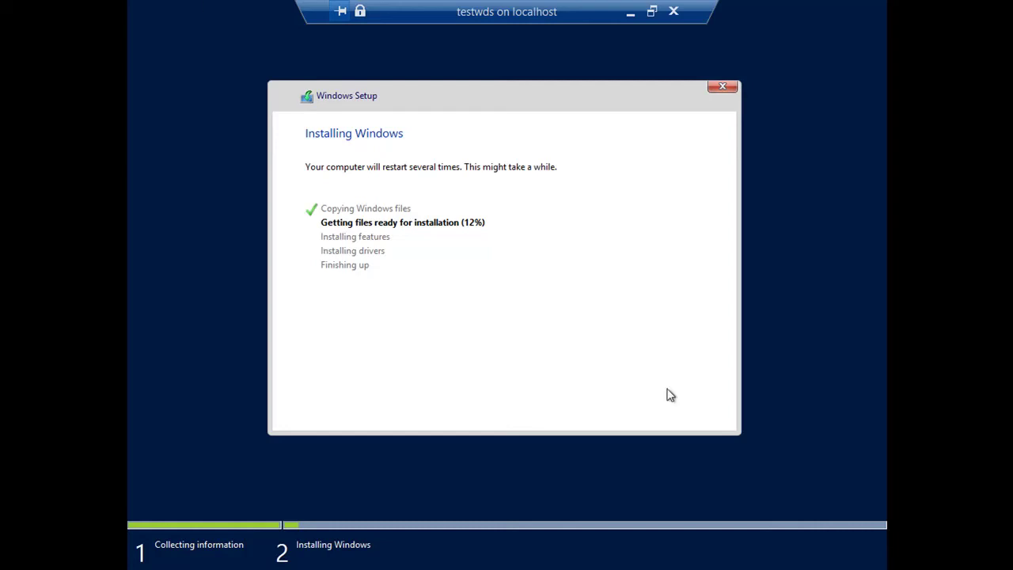
Exit full screen and save the testwds VM's state, returning to the Server2012 session.
{"action": "double_click", "coordinate": [499, 15]}
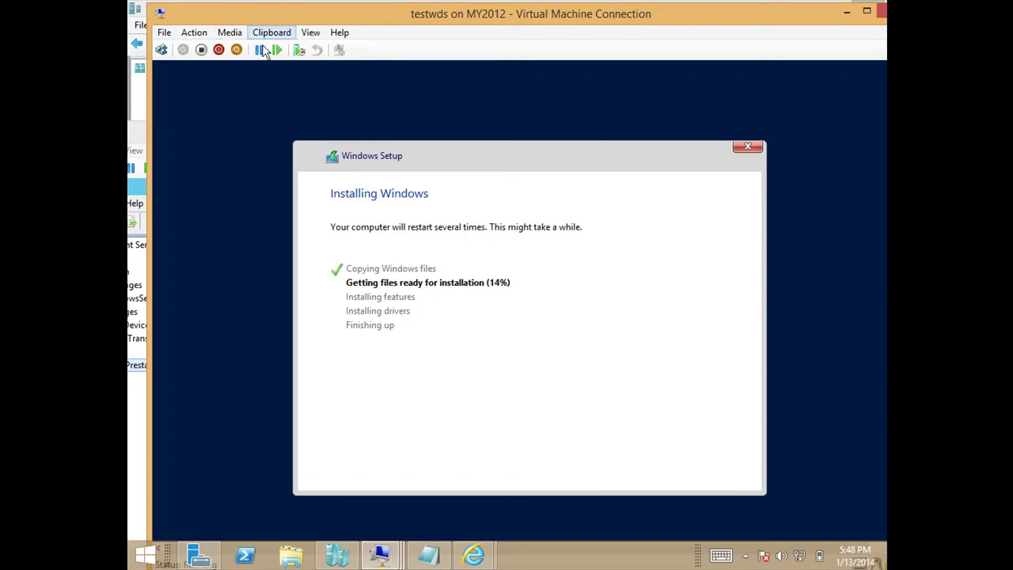
{"action": "left_click", "coordinate": [237, 50]}
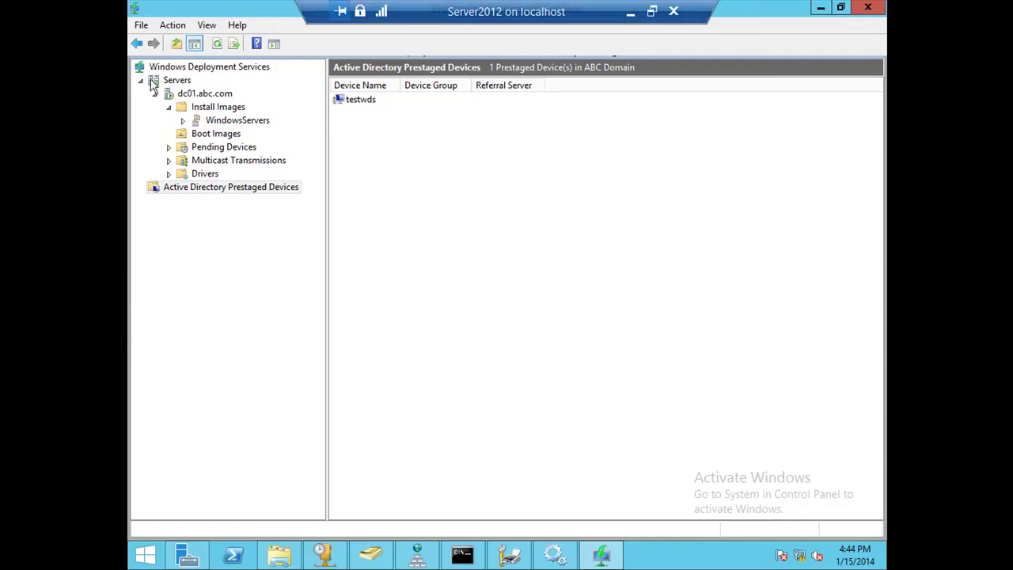
Browse Install Images, Boot Images, Prestaged and Pending Devices, ending on the empty Multicast Transmissions list.
{"action": "left_click", "coordinate": [171, 109]}
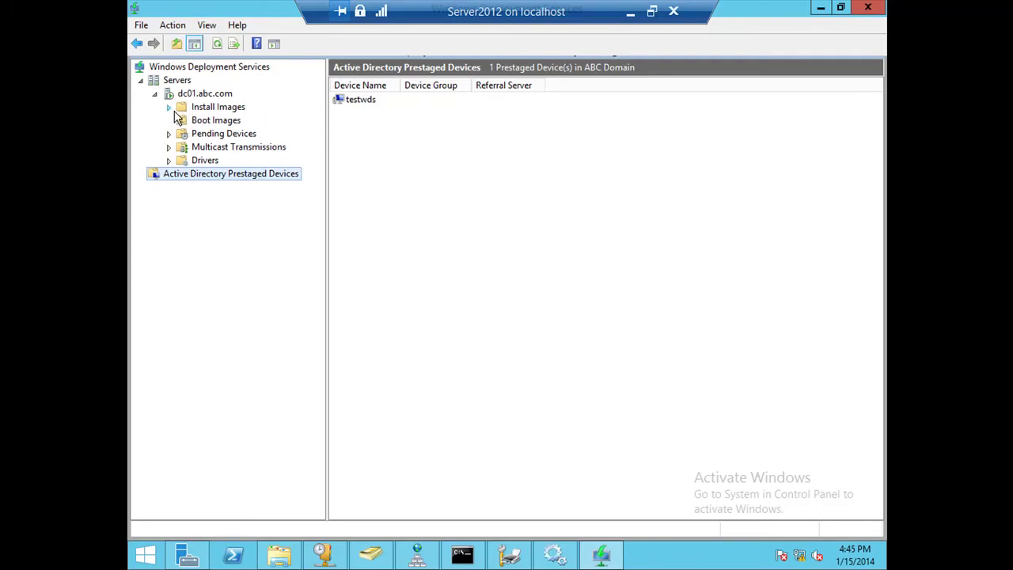
{"action": "left_click", "coordinate": [237, 111]}
{"action": "left_click", "coordinate": [228, 124]}
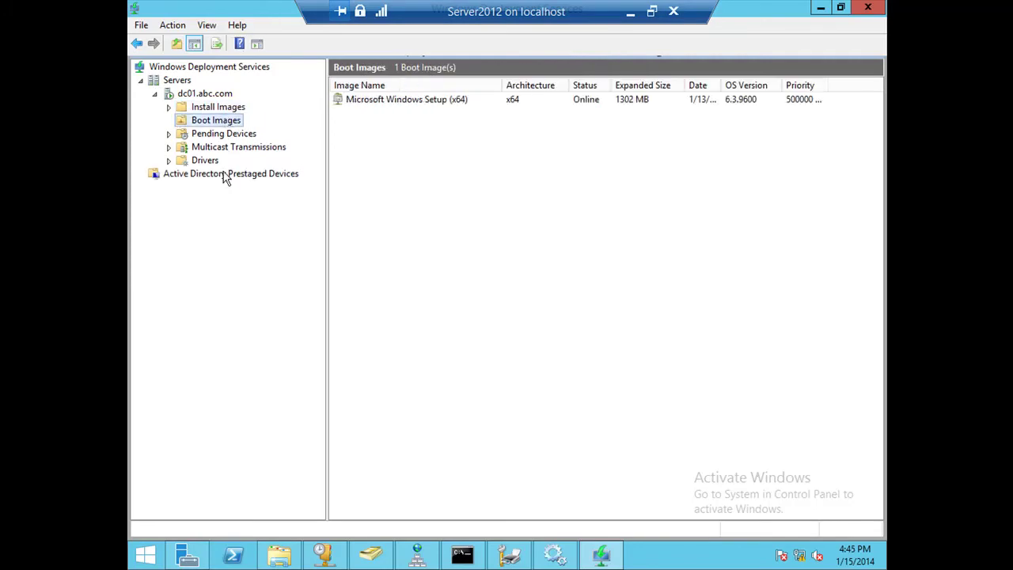
{"action": "left_click", "coordinate": [226, 176]}
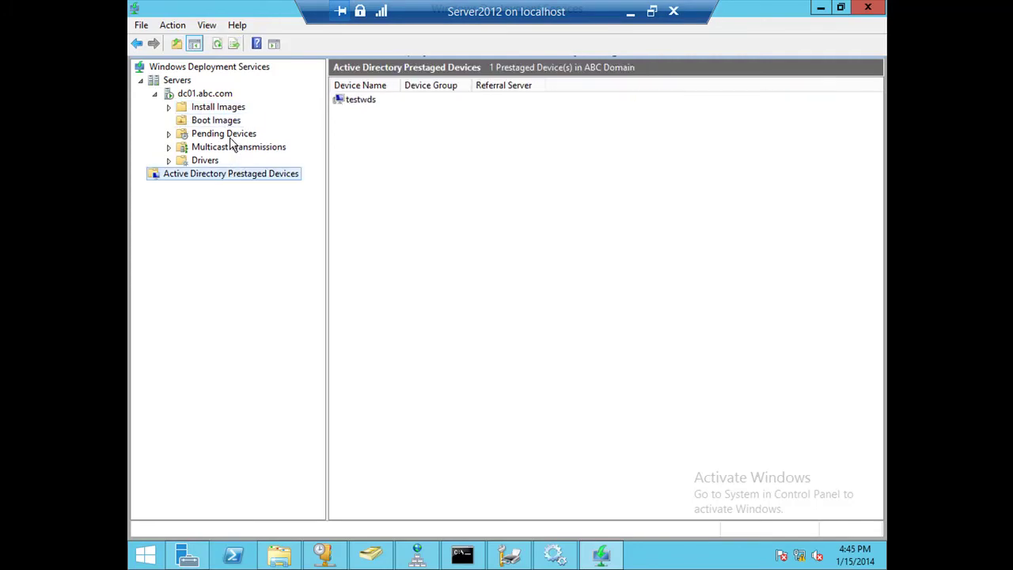
{"action": "left_click", "coordinate": [229, 136]}
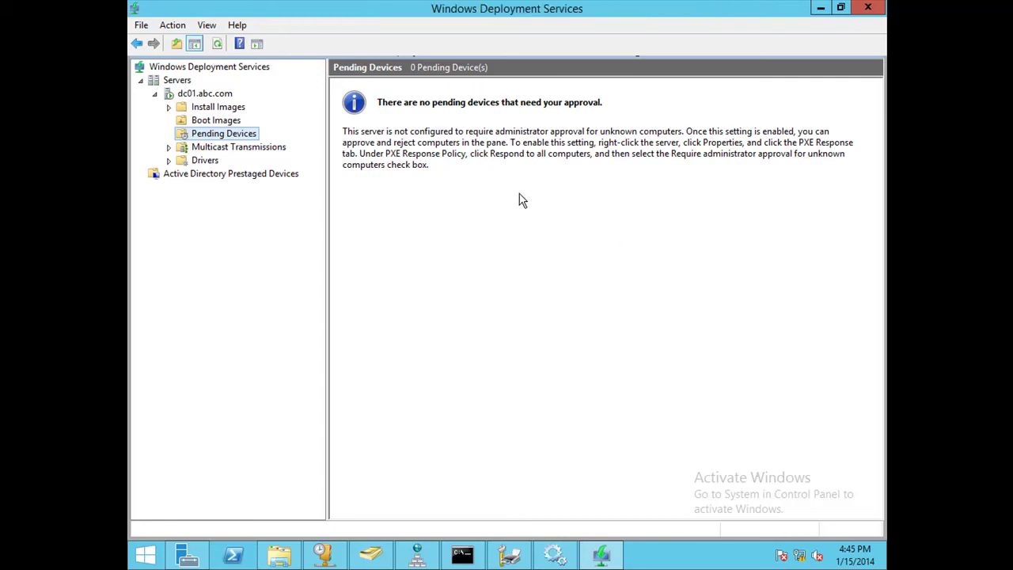
{"action": "left_click", "coordinate": [424, 112]}
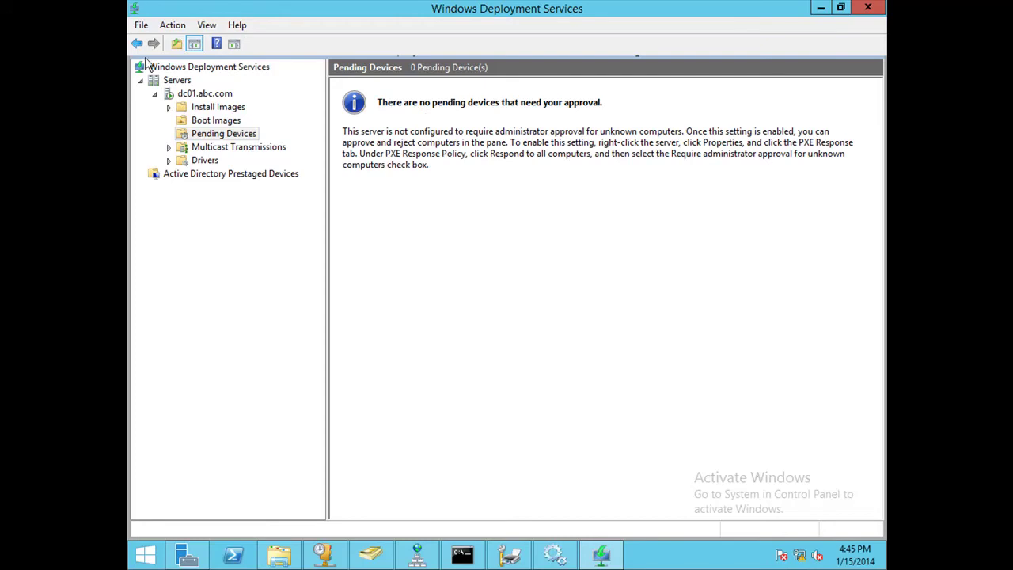
{"action": "left_click", "coordinate": [264, 152]}
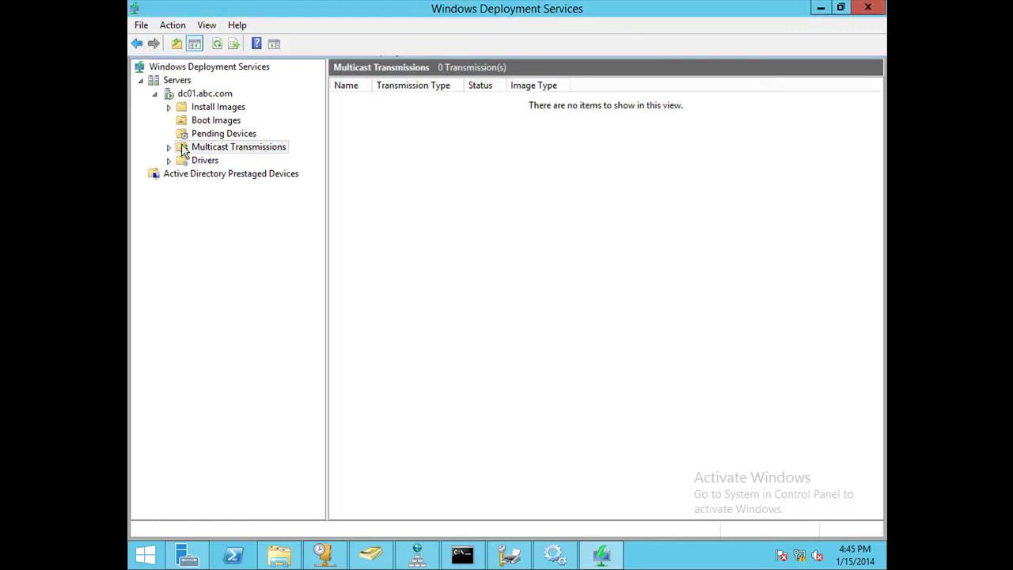
{"action": "left_click", "coordinate": [168, 147]}
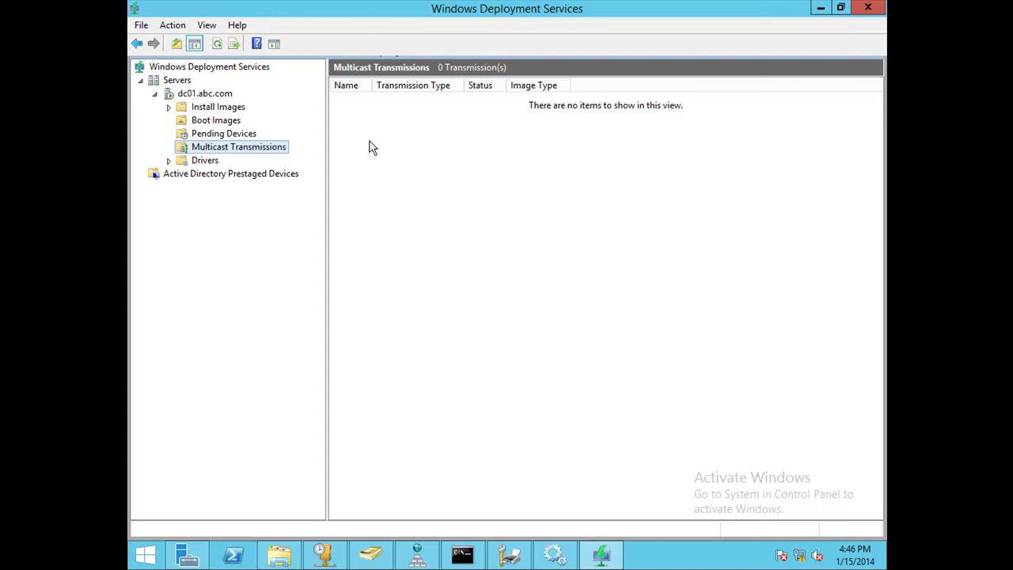
Start a new multicast transmission named WindowsInstall and advance to image selection.
{"action": "right_click", "coordinate": [268, 158]}
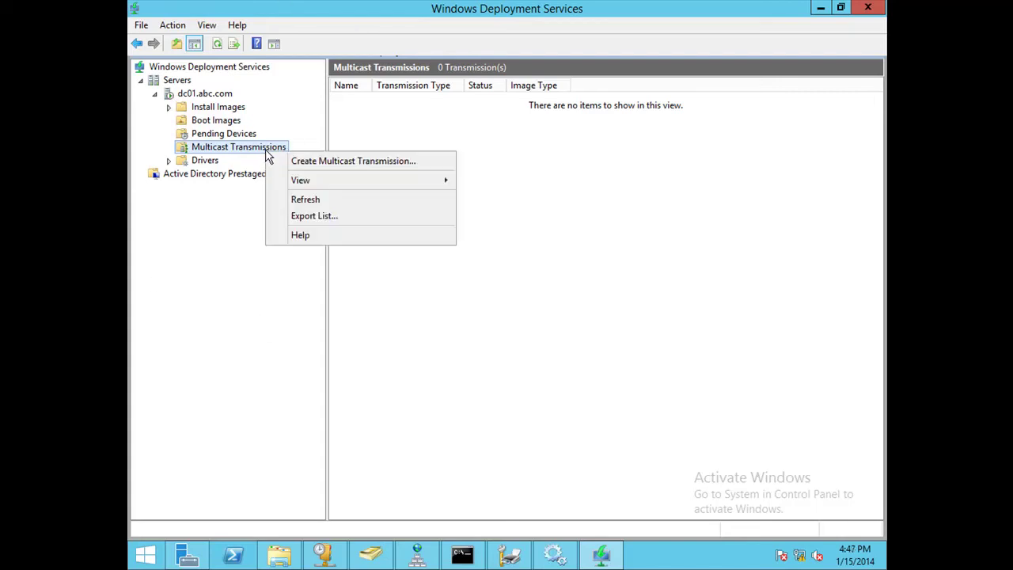
{"action": "left_click", "coordinate": [386, 162]}
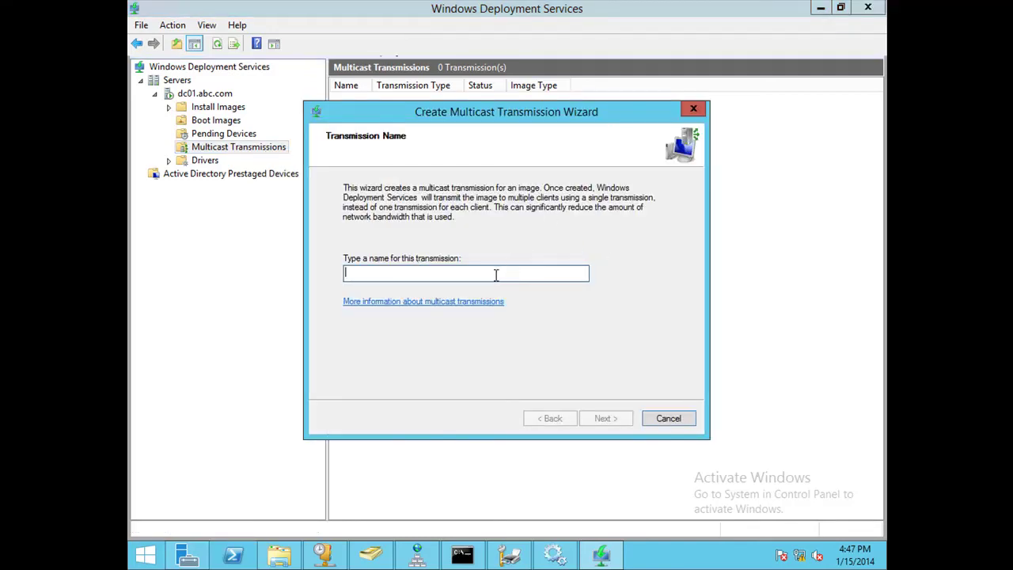
{"action": "type", "text": "Win"}
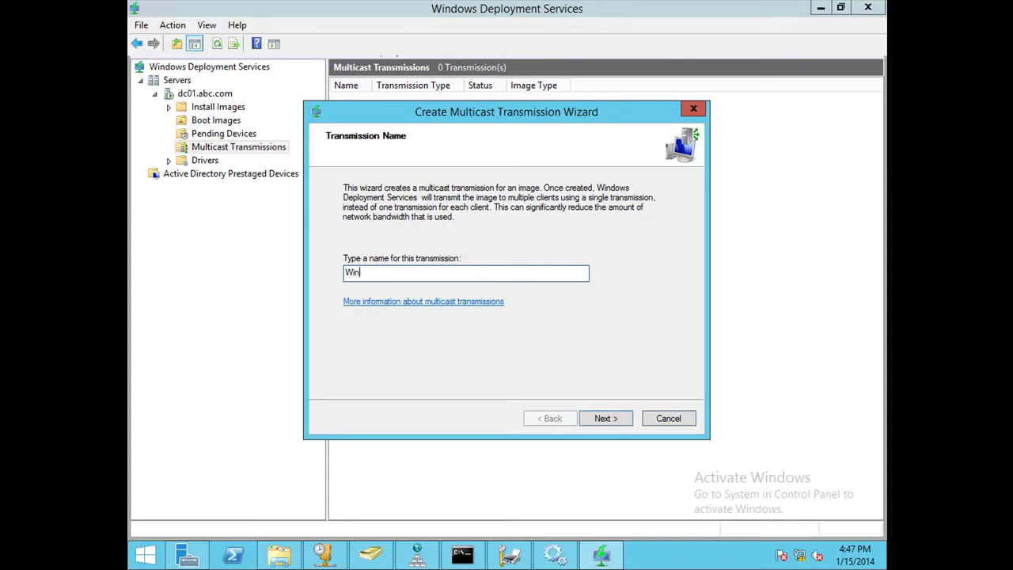
{"action": "type", "text": "dowsInstall"}
{"action": "left_click", "coordinate": [586, 419]}
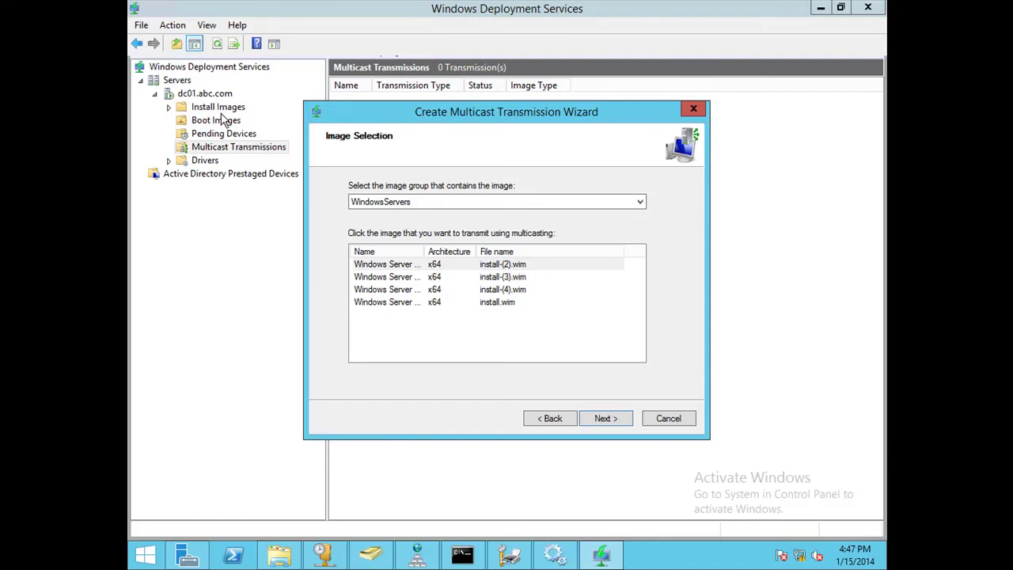
Pick the Windows Server 2012 R2 SERVERSTANDARD image from the WindowsServers group for the transmission.
{"action": "left_click", "coordinate": [396, 204]}
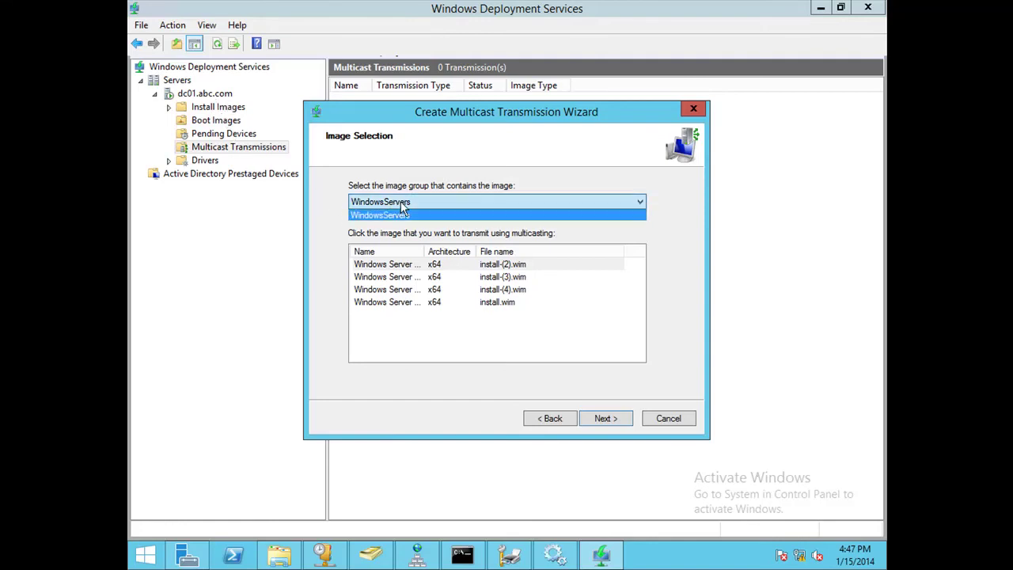
{"action": "left_click", "coordinate": [186, 113]}
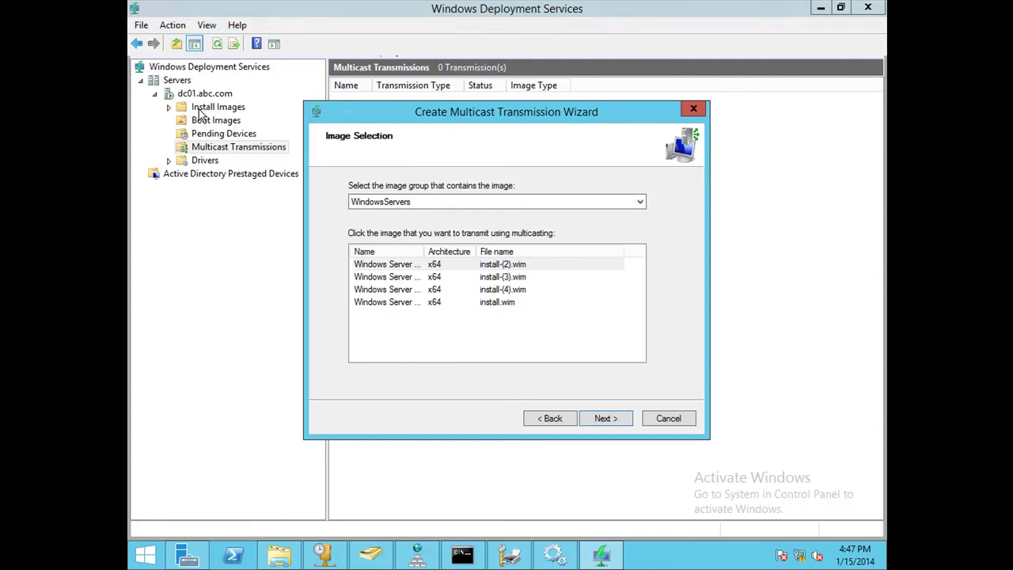
{"action": "double_click", "coordinate": [428, 251]}
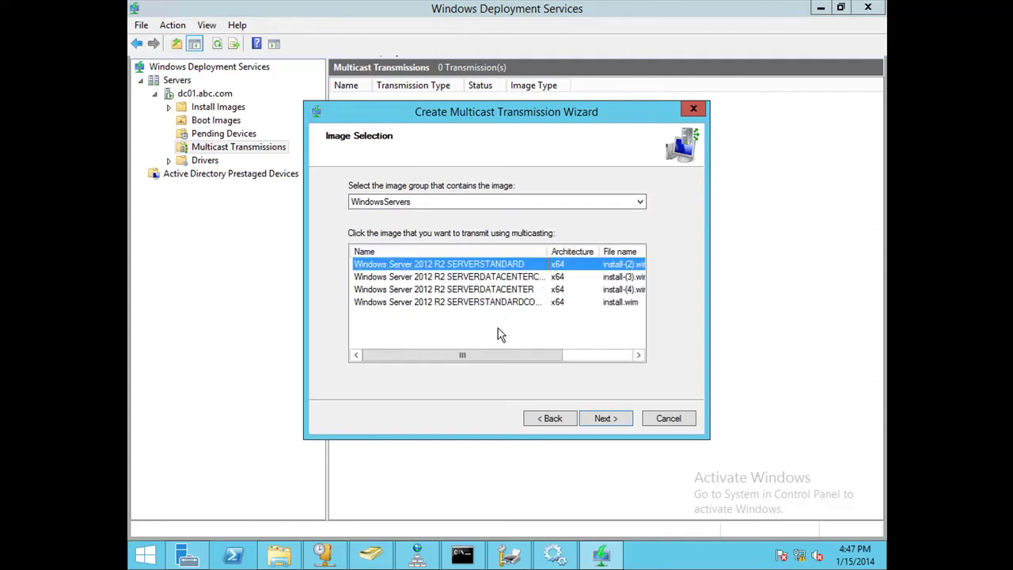
{"action": "left_click", "coordinate": [471, 203]}
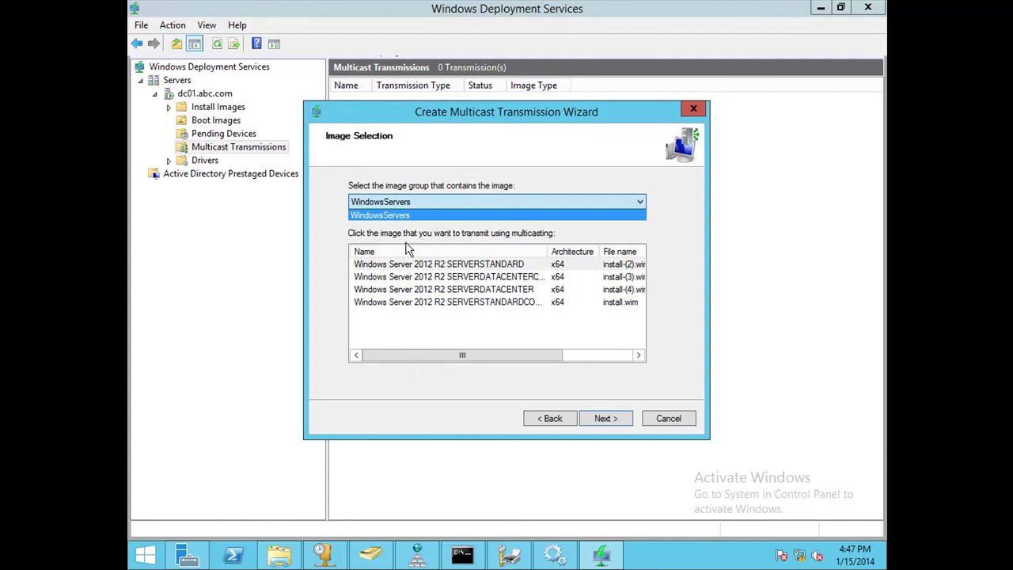
{"action": "left_click", "coordinate": [474, 232]}
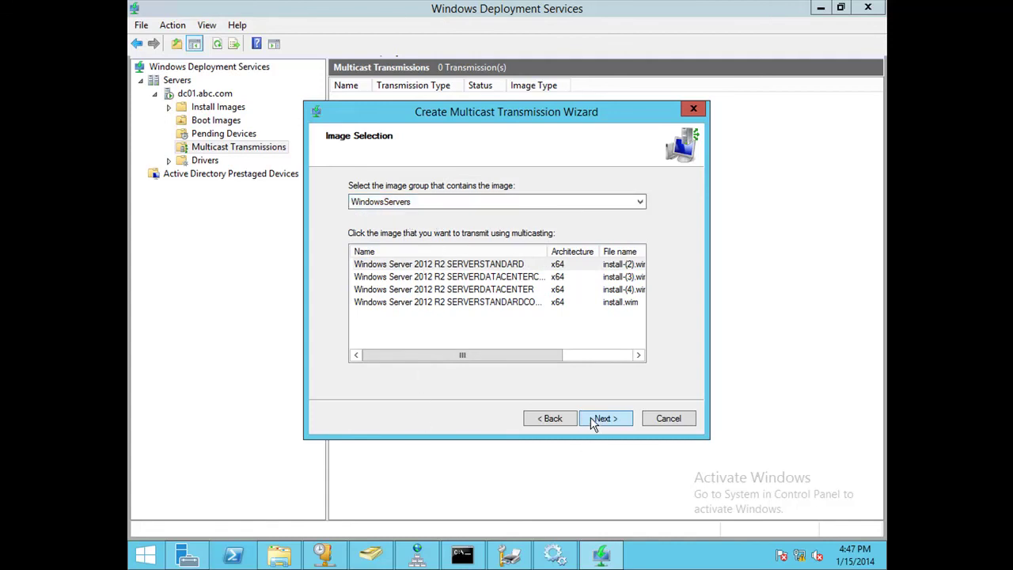
{"action": "left_click", "coordinate": [602, 419]}
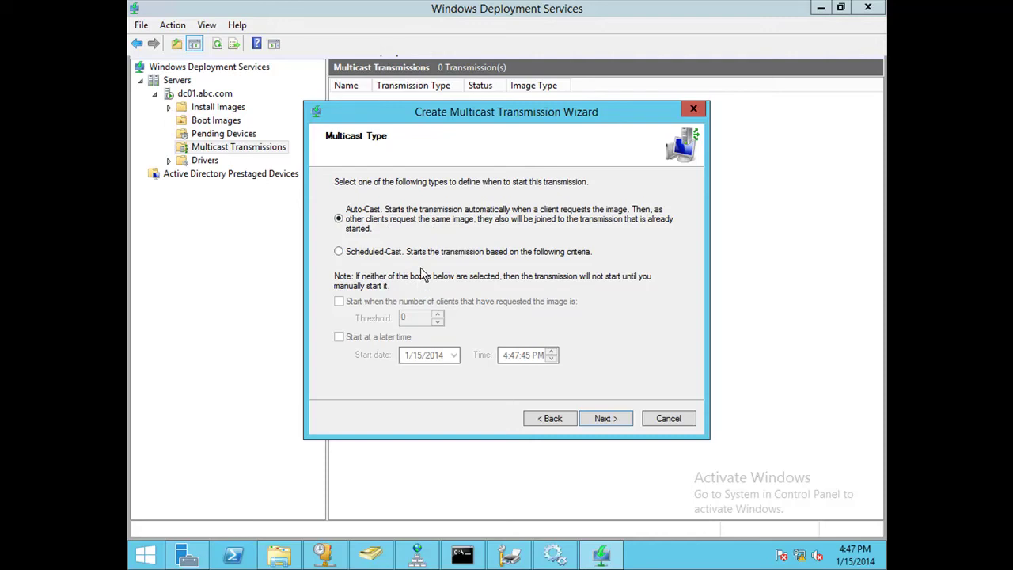
Make it Scheduled-Cast starting once 5 clients request the image, without a later start time, and create it.
{"action": "left_click", "coordinate": [423, 255]}
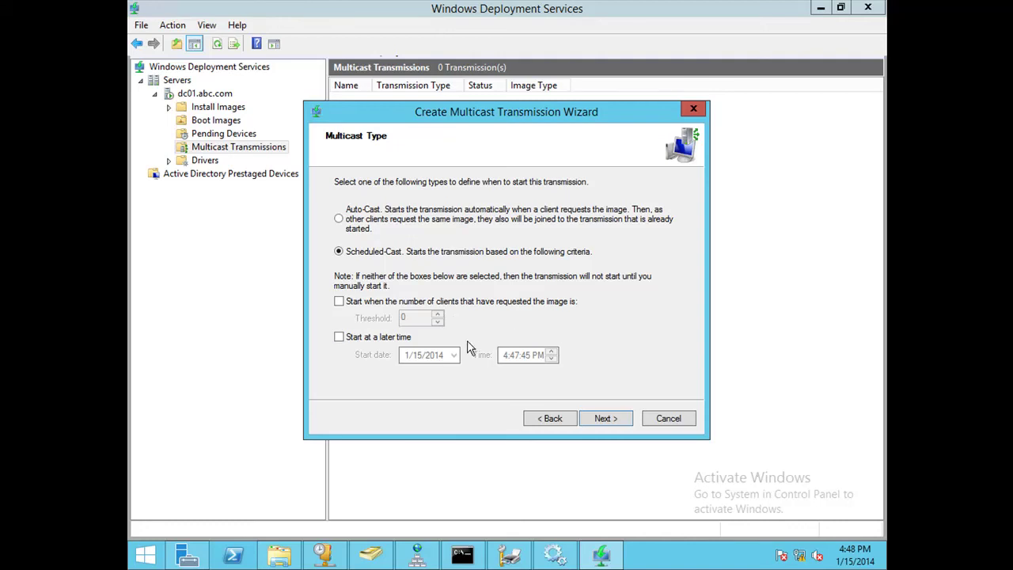
{"action": "left_click", "coordinate": [344, 305]}
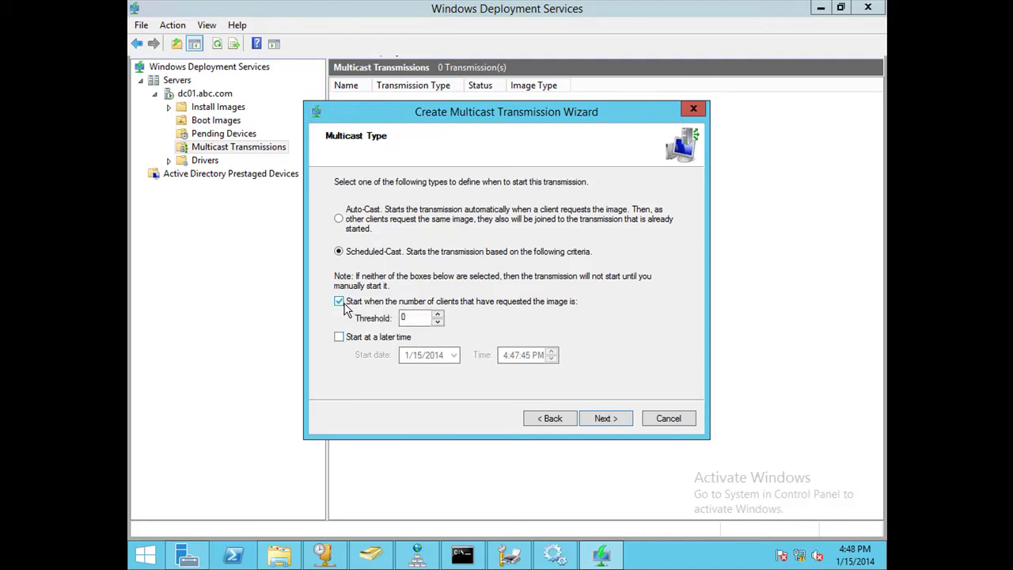
{"action": "double_click", "coordinate": [405, 317]}
{"action": "type", "text": "5"}
{"action": "left_click", "coordinate": [348, 339]}
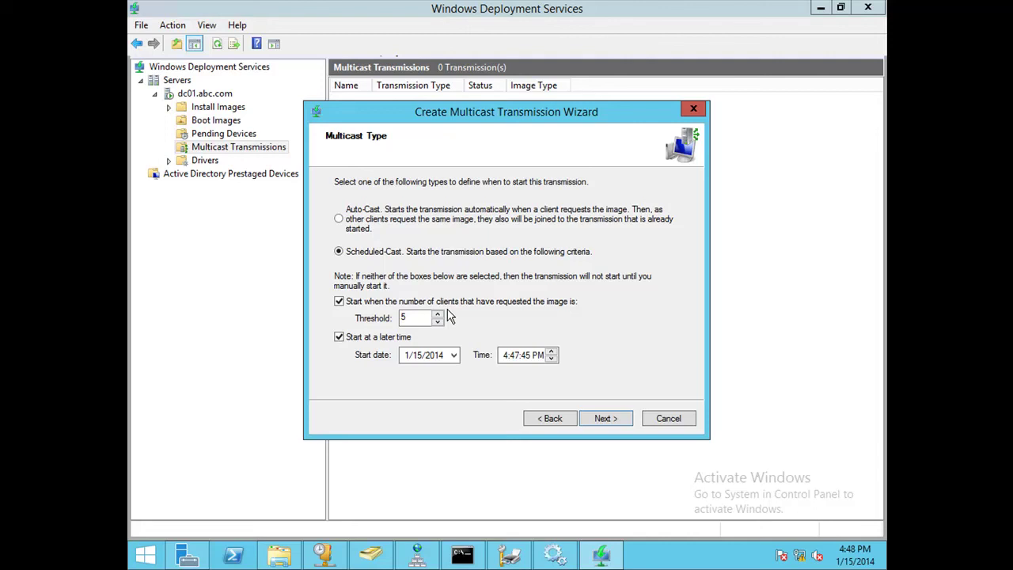
{"action": "left_click", "coordinate": [366, 304]}
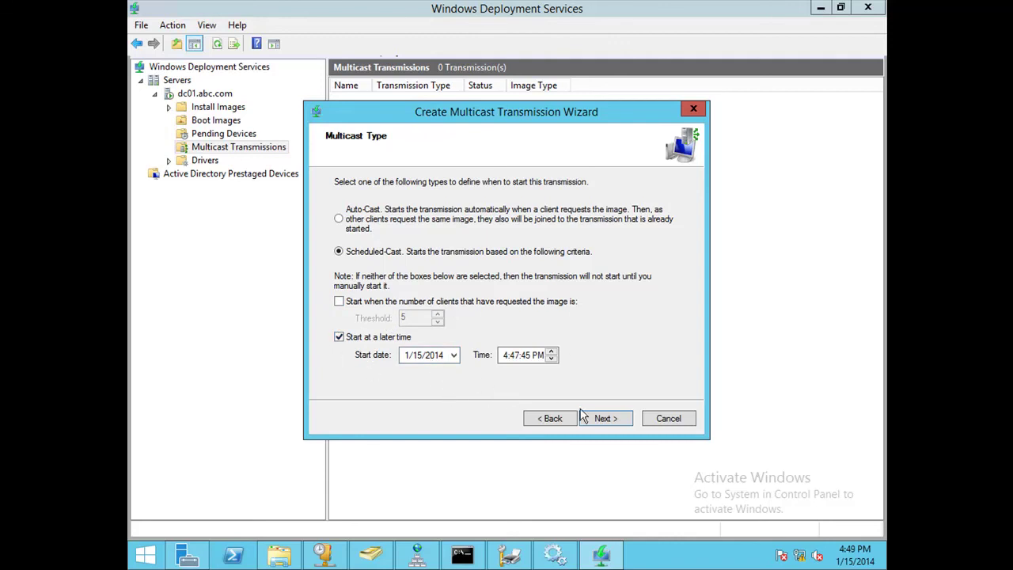
{"action": "left_click", "coordinate": [339, 336]}
{"action": "left_click", "coordinate": [339, 336]}
{"action": "left_click", "coordinate": [363, 302]}
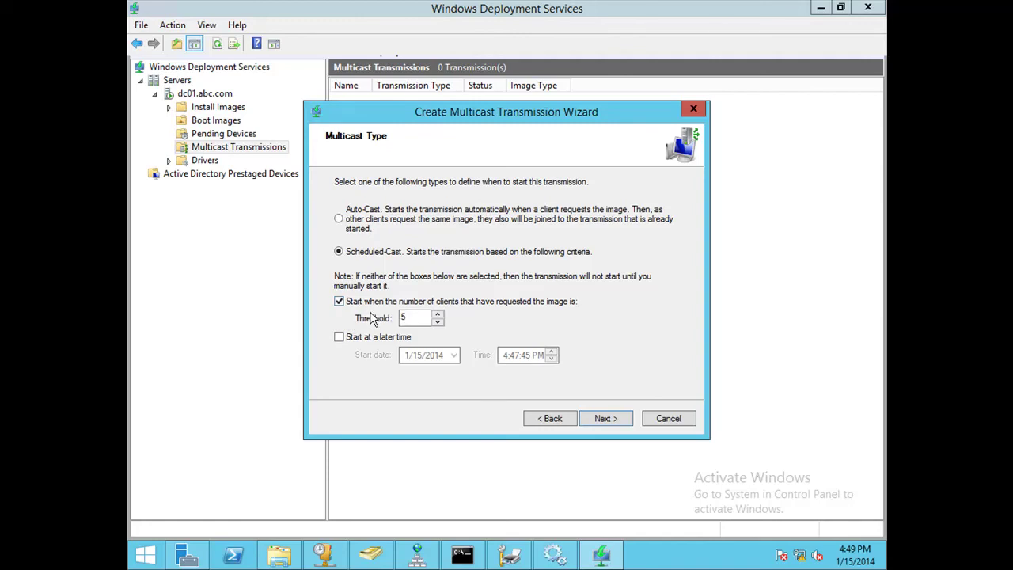
{"action": "double_click", "coordinate": [419, 317]}
{"action": "left_click", "coordinate": [604, 418]}
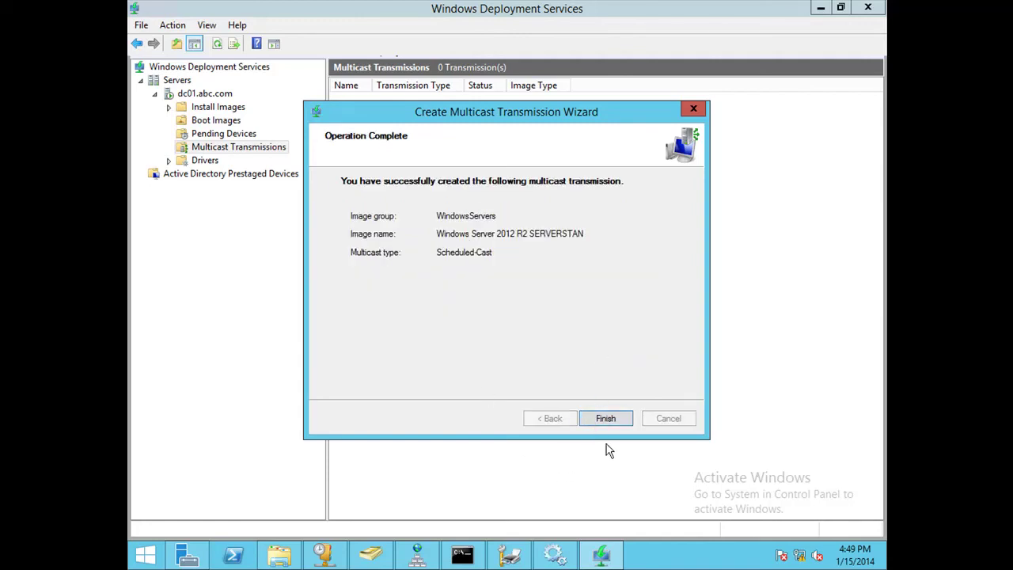
Finish the wizard and refresh Multicast Transmissions until WindowsInstall shows as Waiting.
{"action": "left_click", "coordinate": [611, 421]}
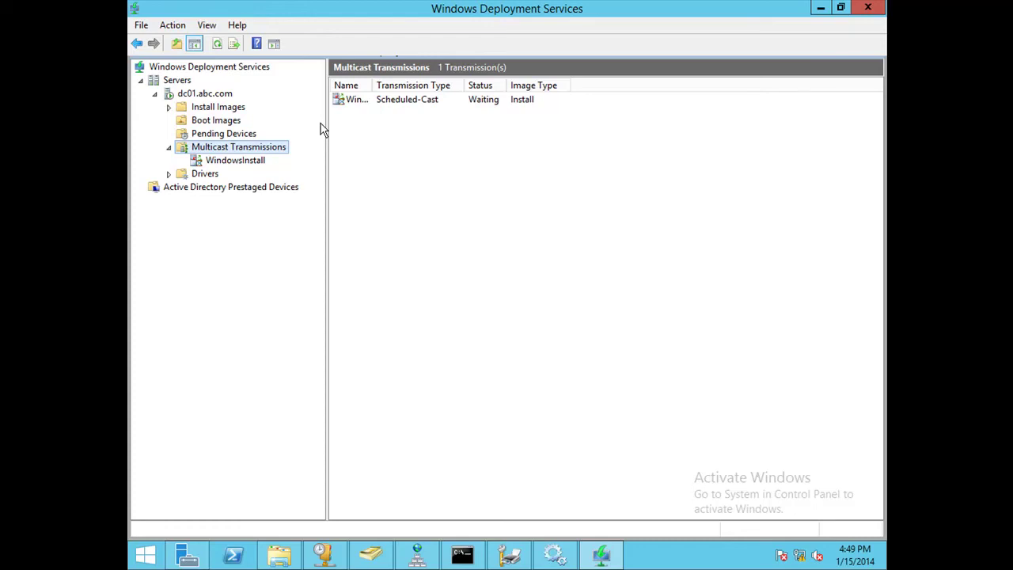
{"action": "right_click", "coordinate": [425, 177]}
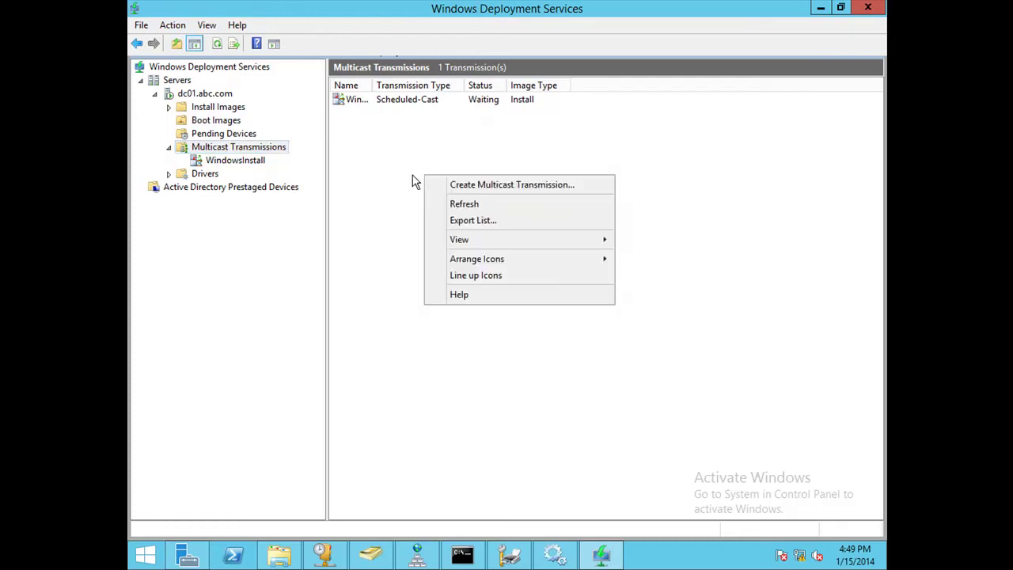
{"action": "left_click", "coordinate": [485, 207]}
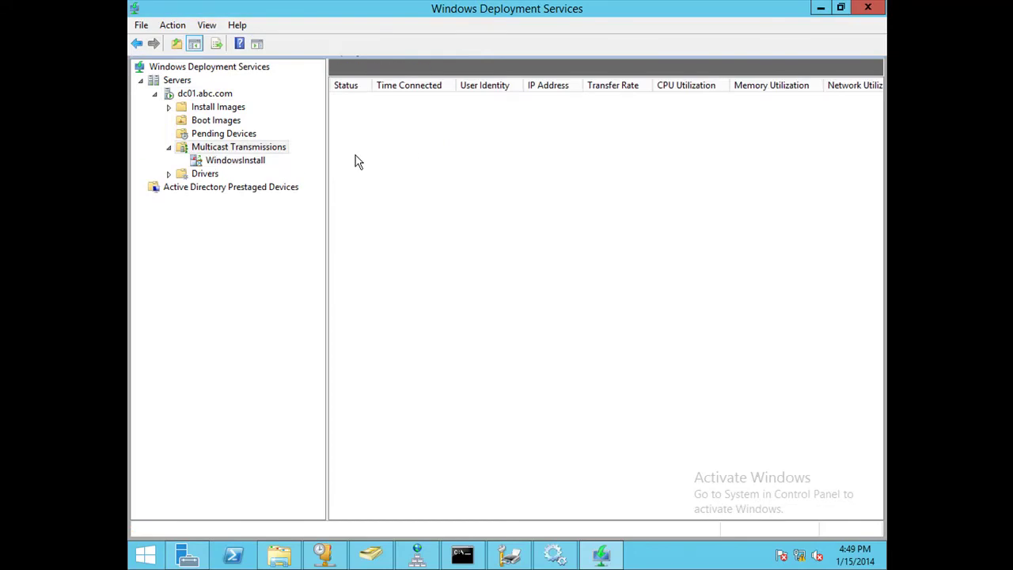
{"action": "left_click", "coordinate": [255, 160]}
{"action": "left_click", "coordinate": [277, 148]}
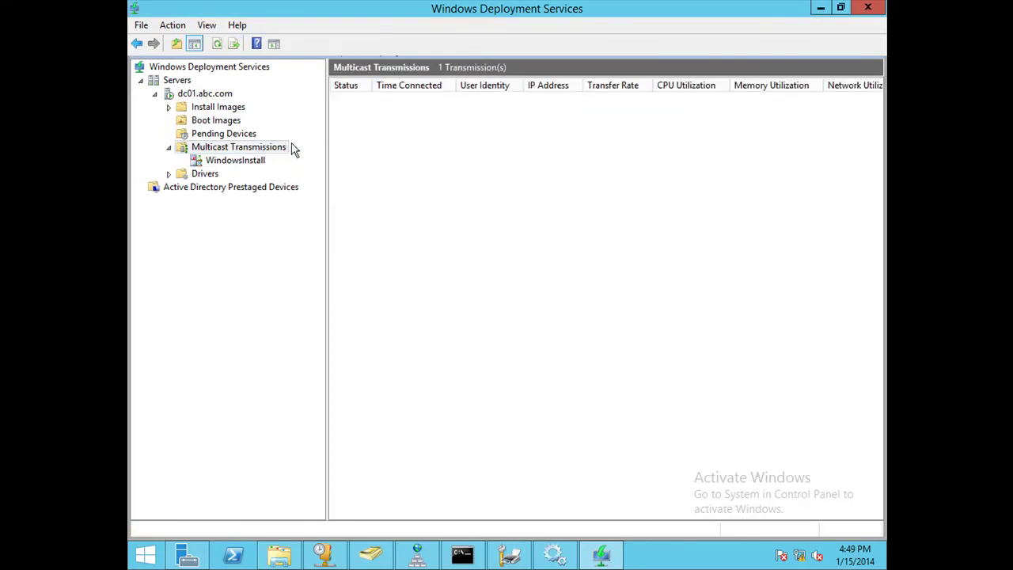
{"action": "right_click", "coordinate": [528, 144]}
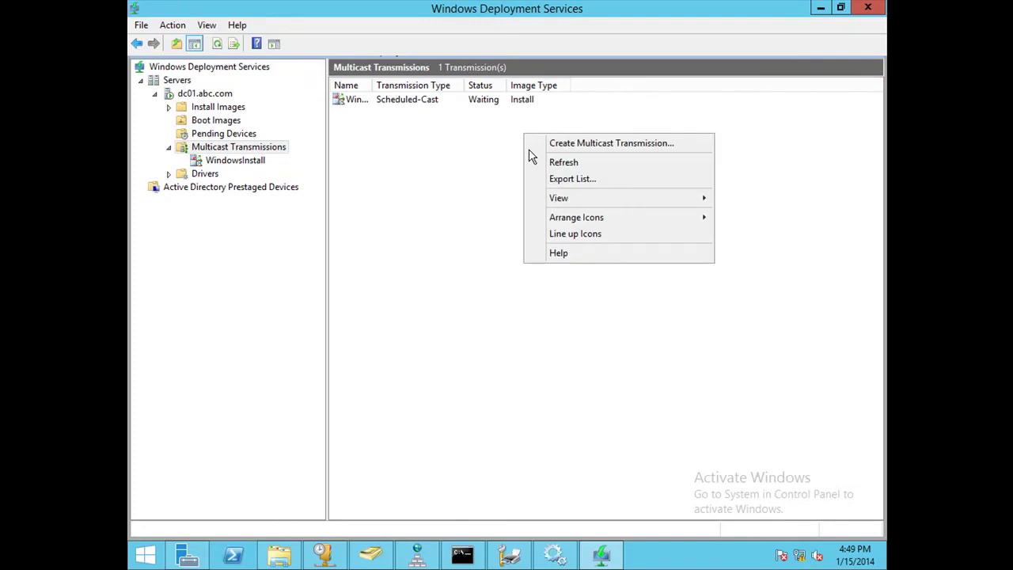
{"action": "left_click", "coordinate": [569, 163]}
{"action": "key", "text": "BackSpace"}
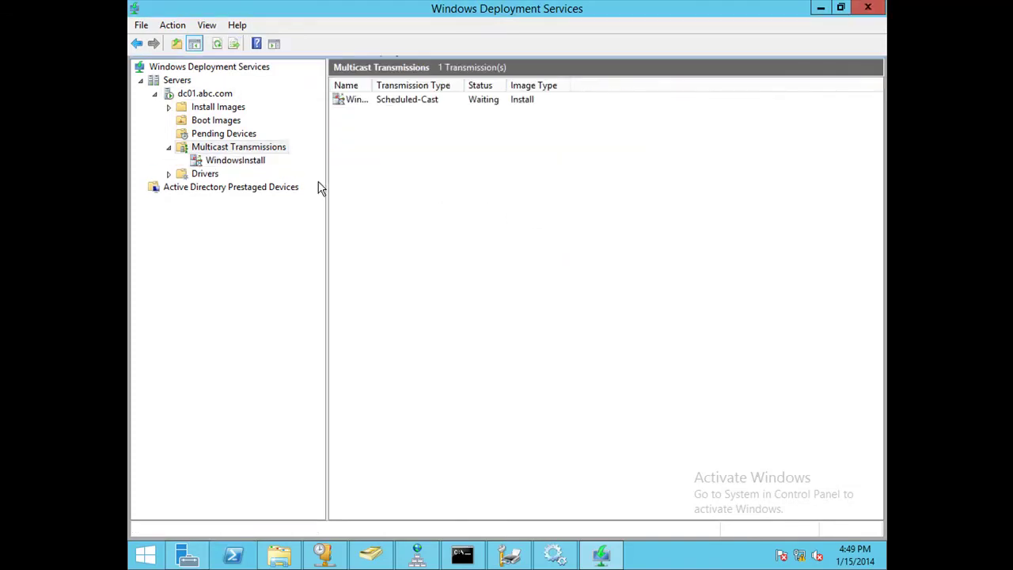
Expand Drivers to view its driver groups, then show the Install Images groups.
{"action": "left_click", "coordinate": [168, 173]}
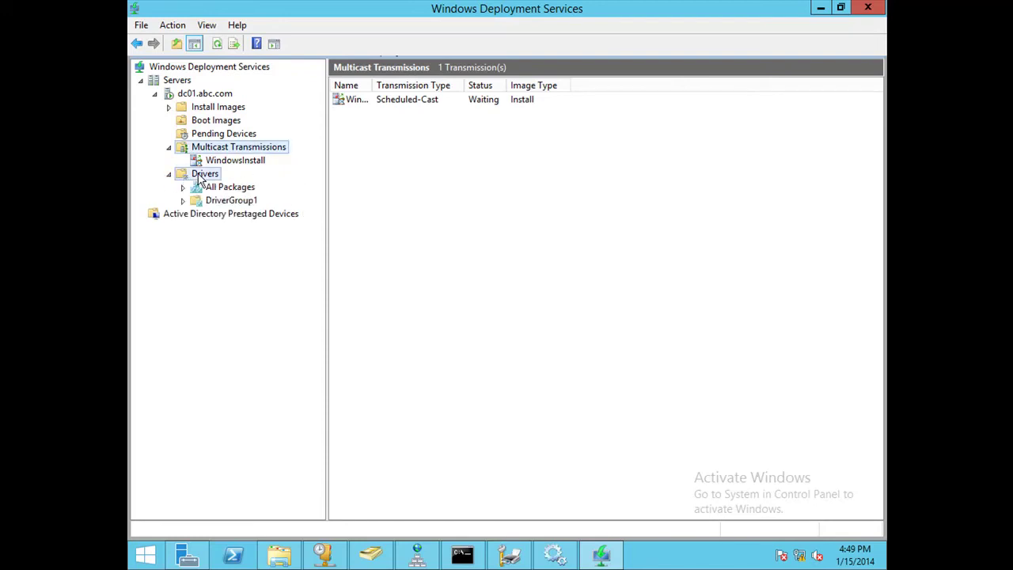
{"action": "left_click", "coordinate": [200, 174]}
{"action": "left_click", "coordinate": [219, 152]}
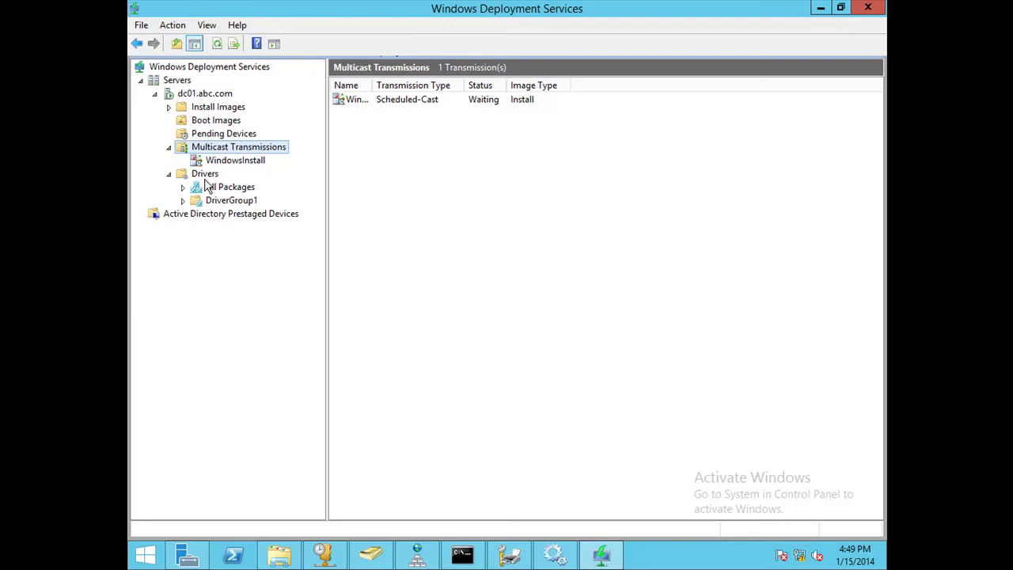
{"action": "left_click", "coordinate": [224, 113]}
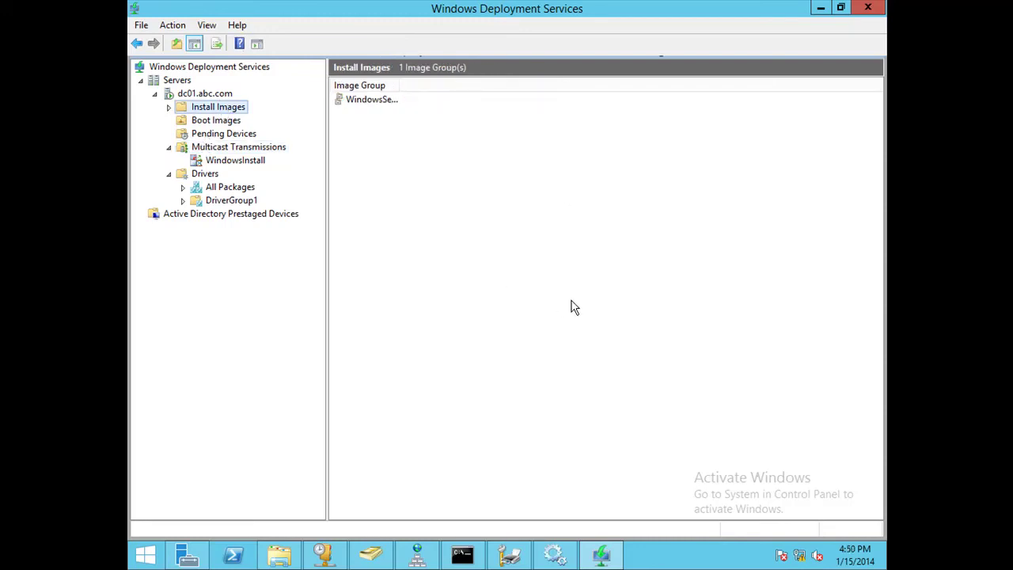
Start the Add Driver Package wizard from Drivers, then cancel it without adding a package.
{"action": "left_click", "coordinate": [205, 173]}
{"action": "right_click", "coordinate": [206, 174]}
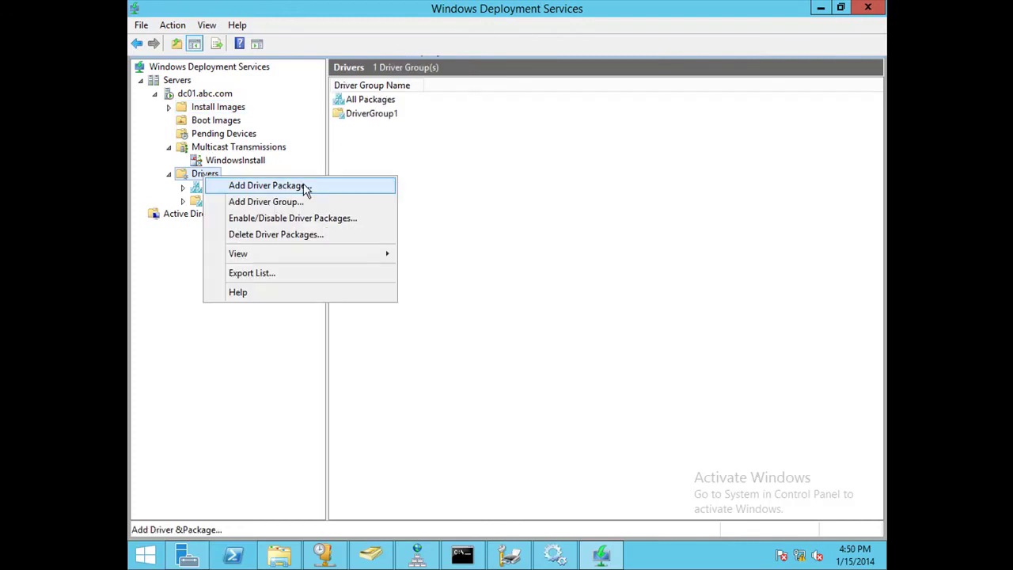
{"action": "left_click", "coordinate": [308, 188]}
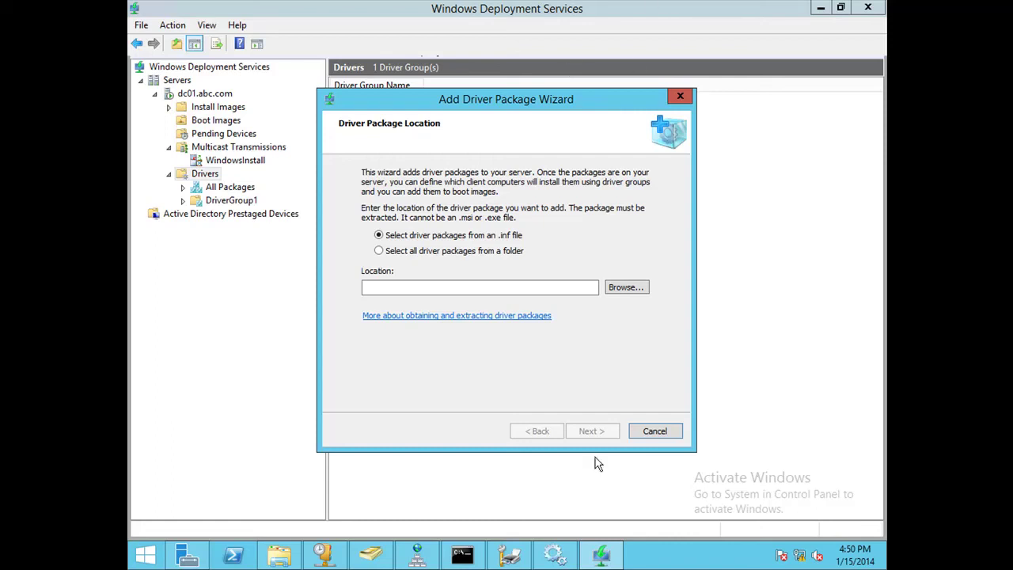
{"action": "left_click", "coordinate": [655, 433]}
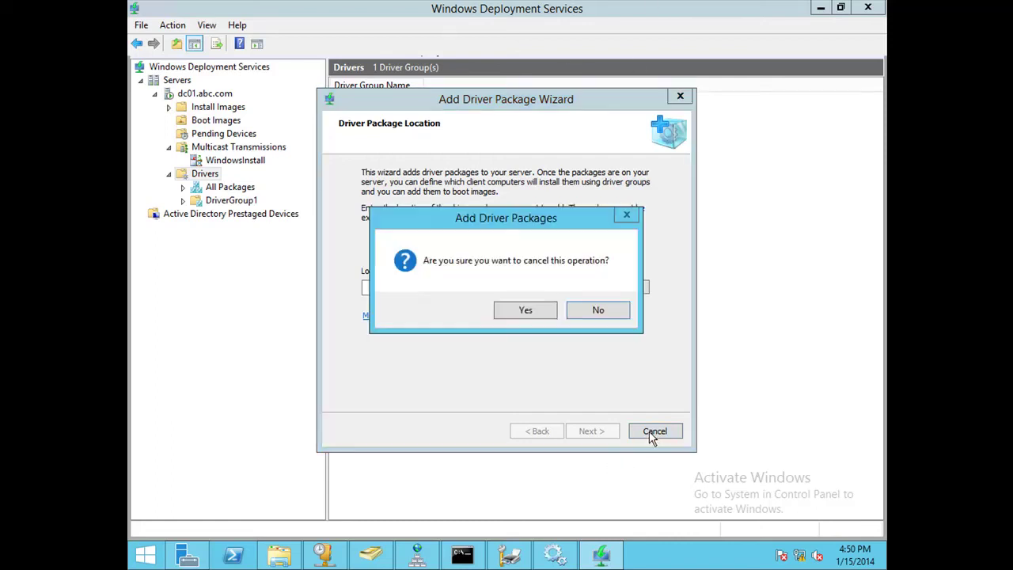
{"action": "left_click", "coordinate": [525, 311]}
Show Active Directory Prestaged Devices with testwds listed.
{"action": "right_click", "coordinate": [532, 313]}
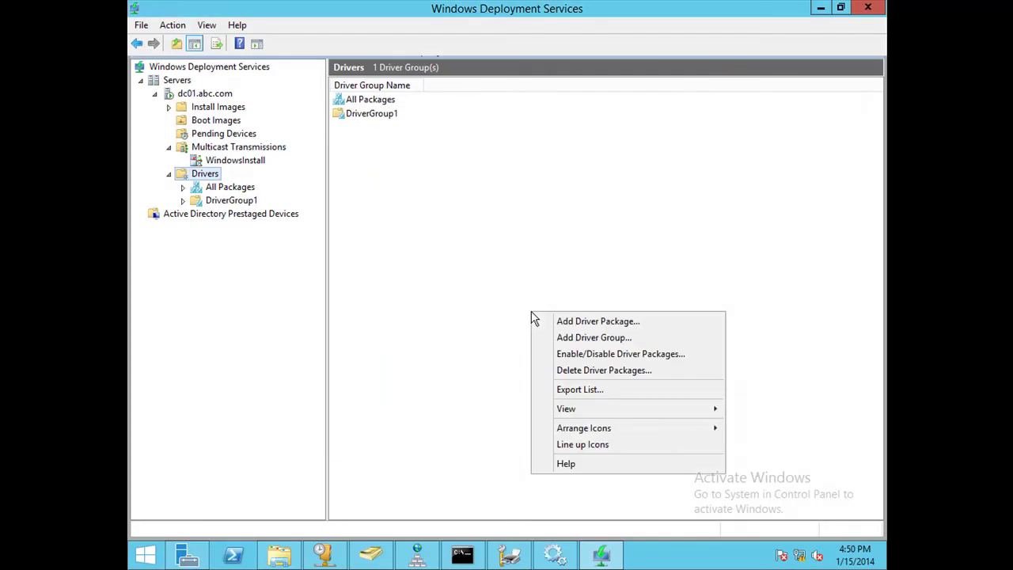
{"action": "left_click", "coordinate": [463, 283]}
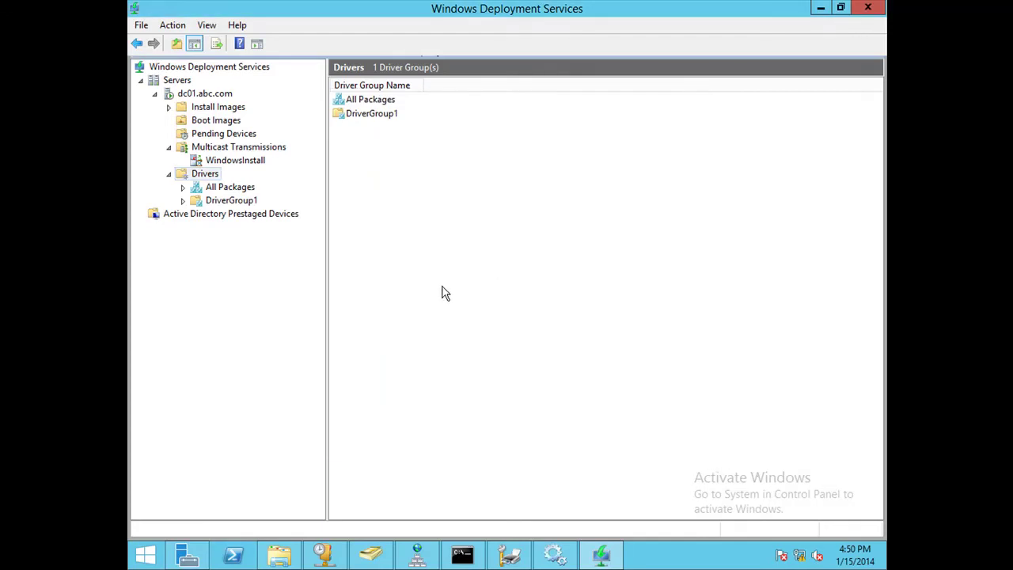
{"action": "left_click", "coordinate": [267, 215]}
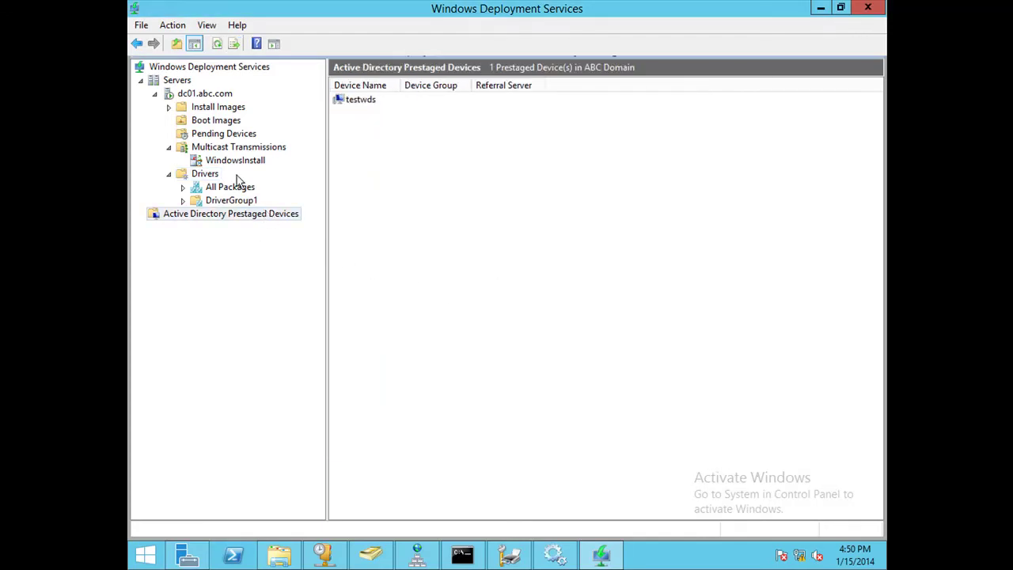
Review DC01's PXE response, client naming, boot and client settings in its properties, then close them.
{"action": "right_click", "coordinate": [222, 95]}
{"action": "left_click", "coordinate": [268, 104]}
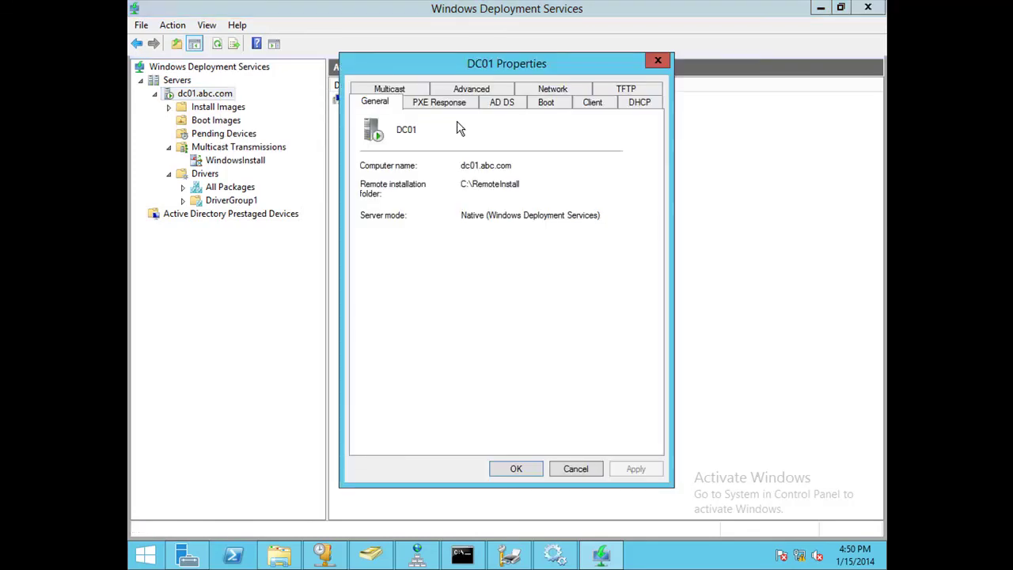
{"action": "left_click", "coordinate": [442, 104]}
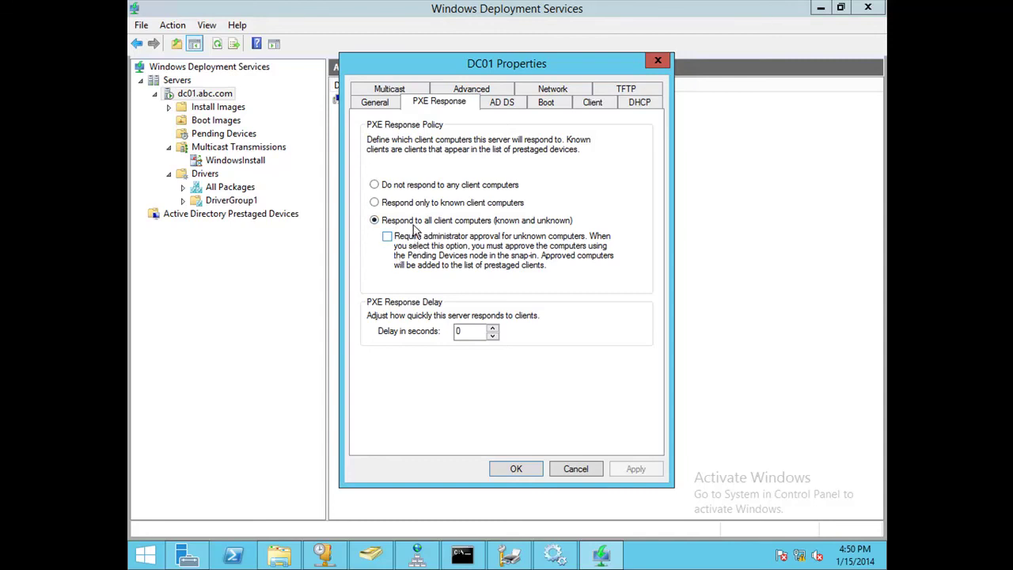
{"action": "left_click", "coordinate": [517, 105]}
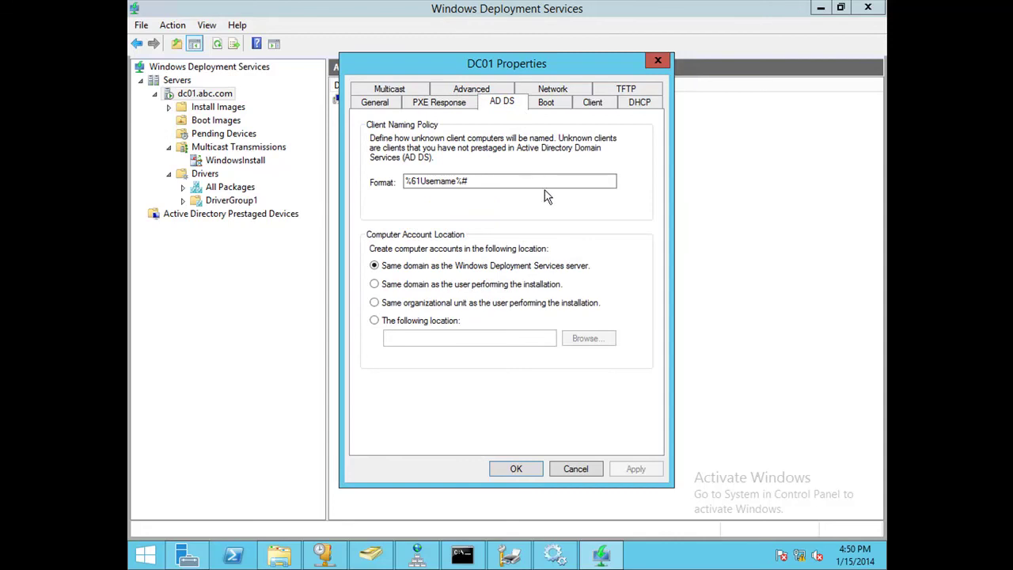
{"action": "left_click", "coordinate": [546, 108]}
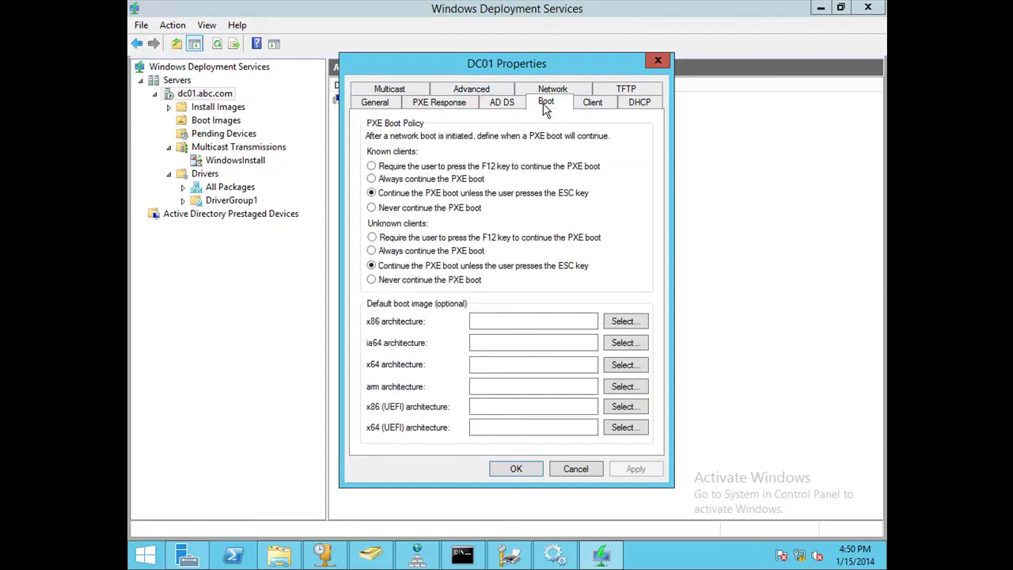
{"action": "left_click", "coordinate": [589, 110]}
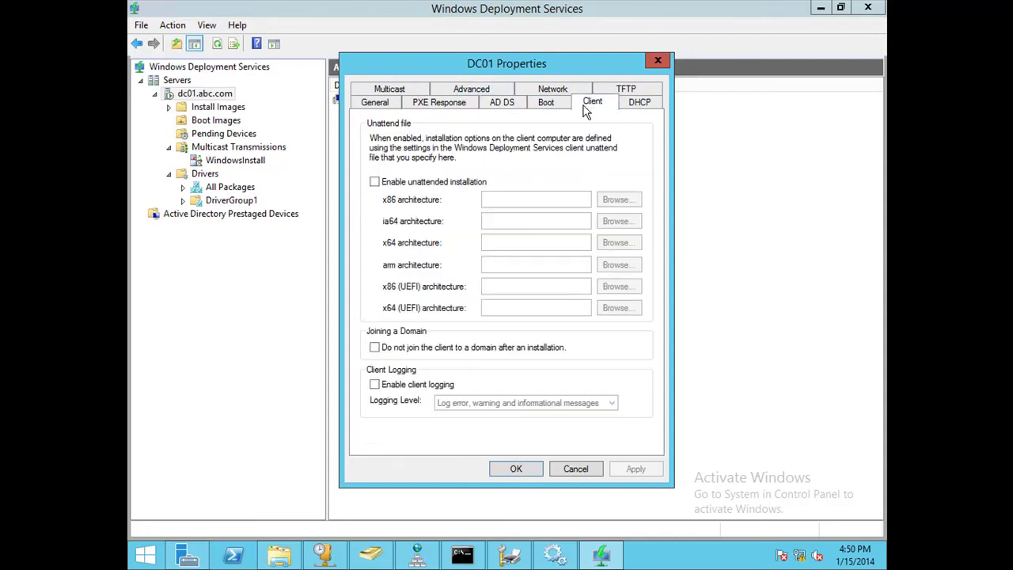
{"action": "left_click", "coordinate": [656, 60]}
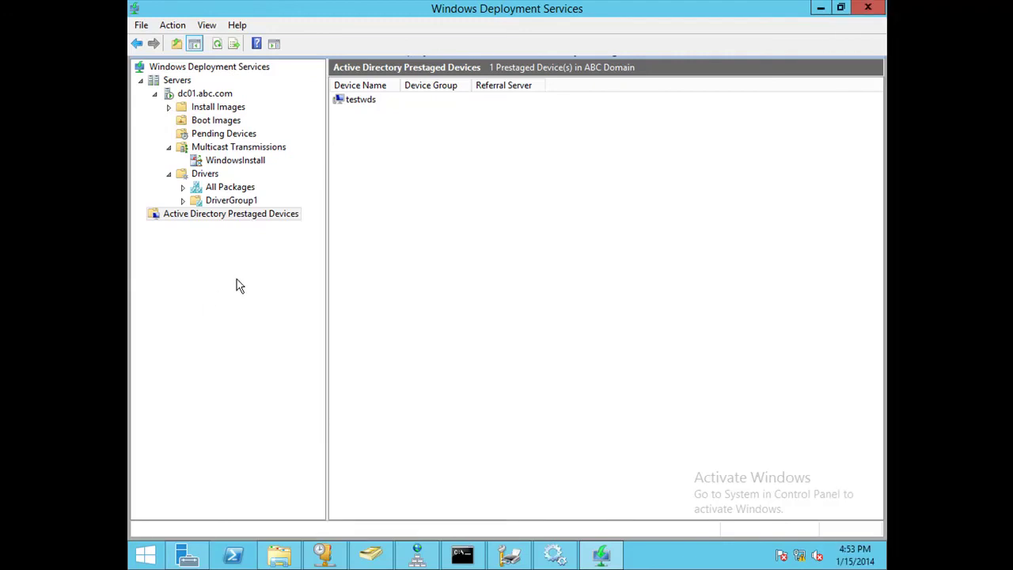
Decline deleting WindowsInstall, then refresh its client list showing 0 clients.
{"action": "left_click", "coordinate": [238, 161]}
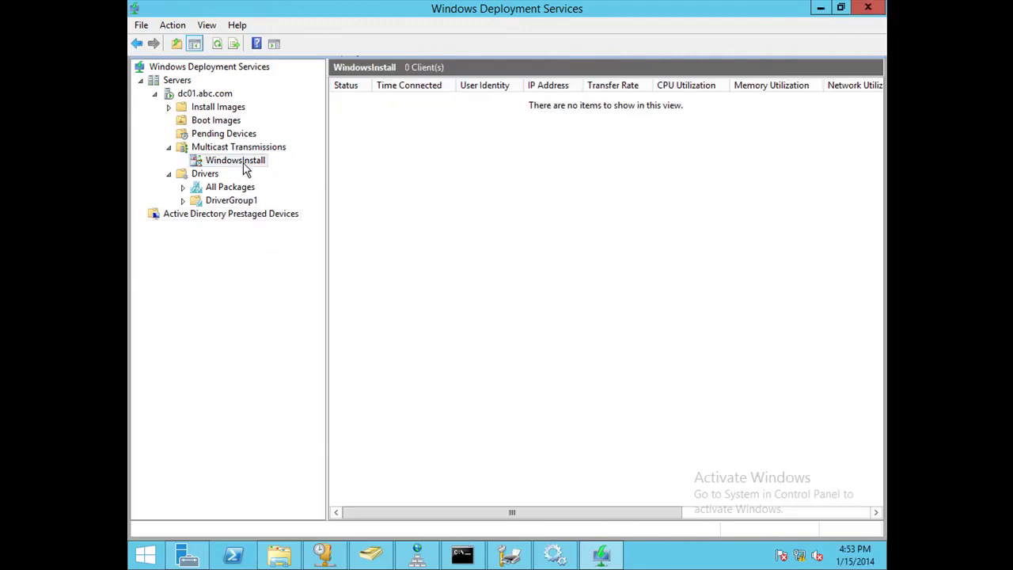
{"action": "right_click", "coordinate": [243, 166]}
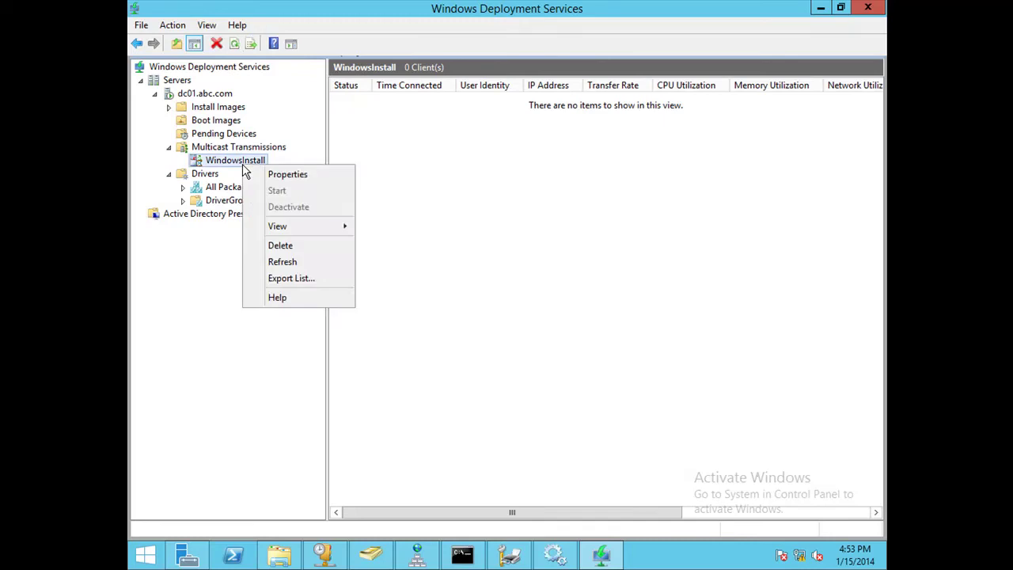
{"action": "left_click", "coordinate": [324, 247]}
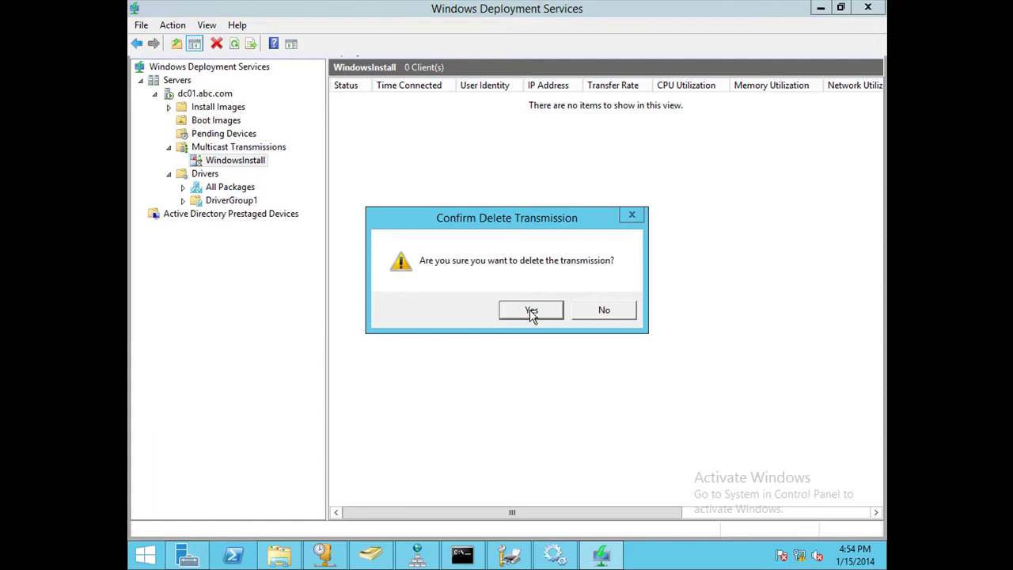
{"action": "left_click", "coordinate": [593, 311]}
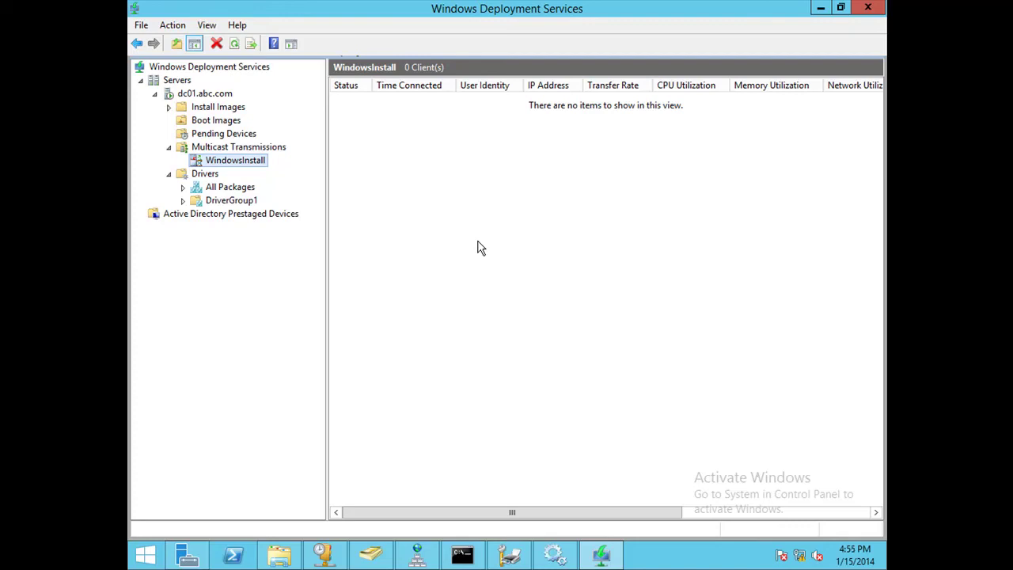
{"action": "right_click", "coordinate": [371, 96]}
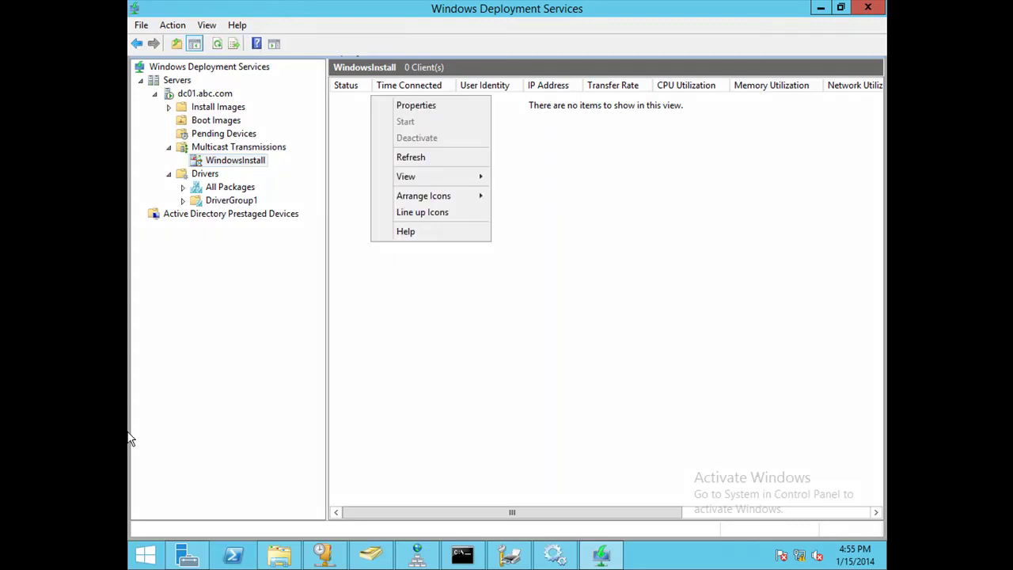
{"action": "left_click", "coordinate": [400, 157]}
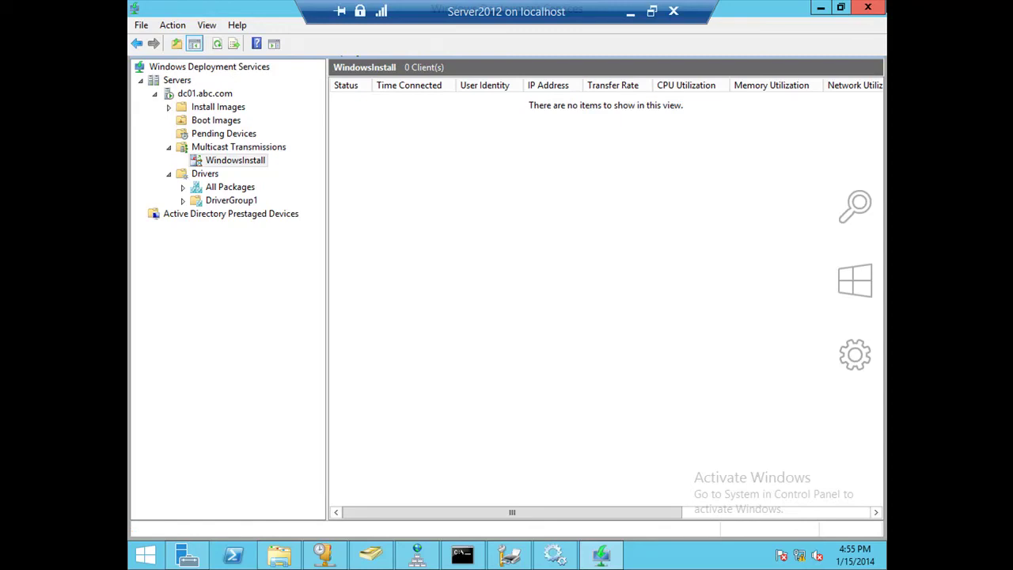
Close WDS and run Remove Roles and Features on dc01.abc.com, unchecking Windows Deployment Services.
{"action": "left_click", "coordinate": [867, 7]}
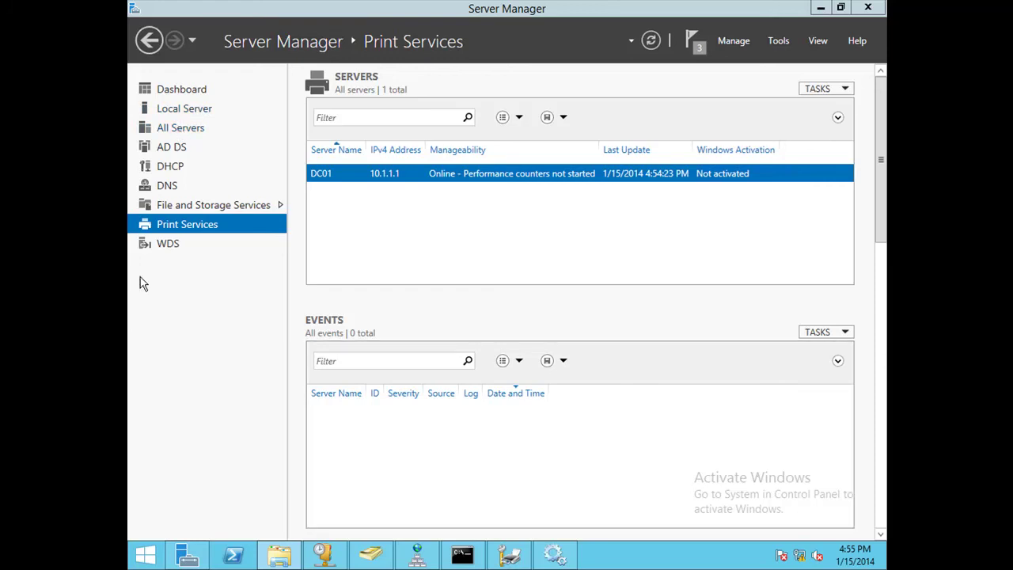
{"action": "left_click", "coordinate": [727, 44]}
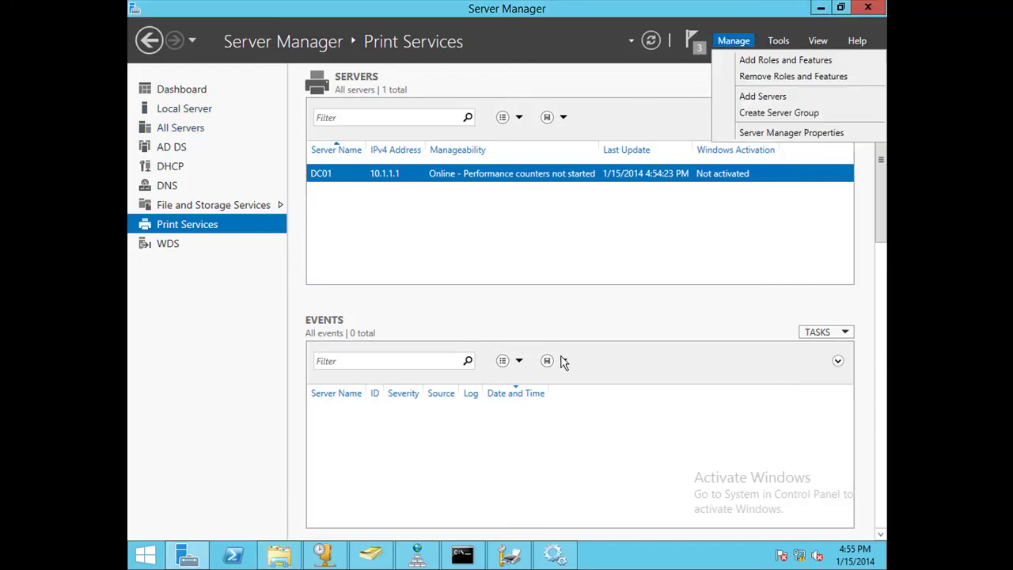
{"action": "left_click", "coordinate": [782, 77]}
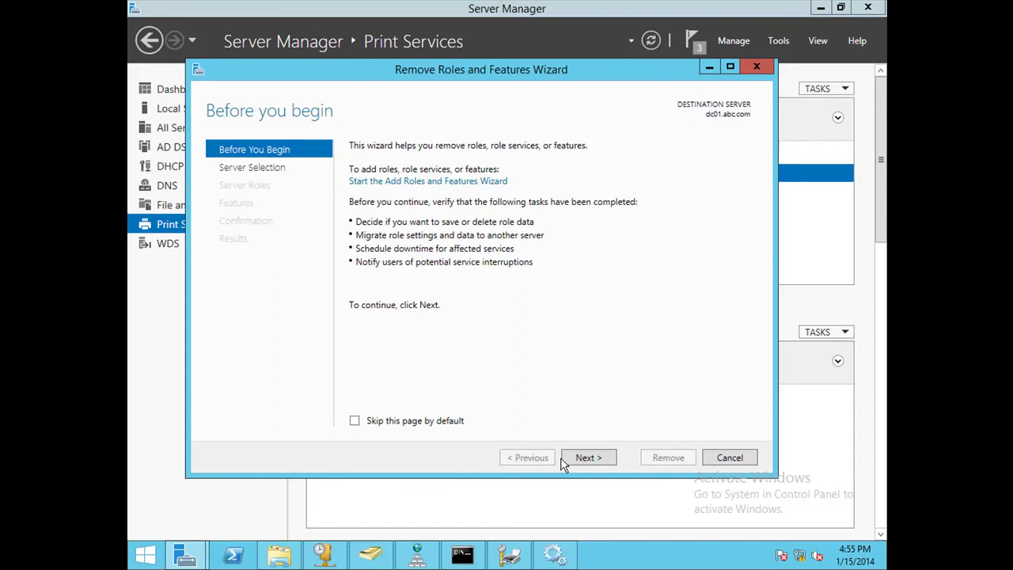
{"action": "left_click", "coordinate": [583, 460]}
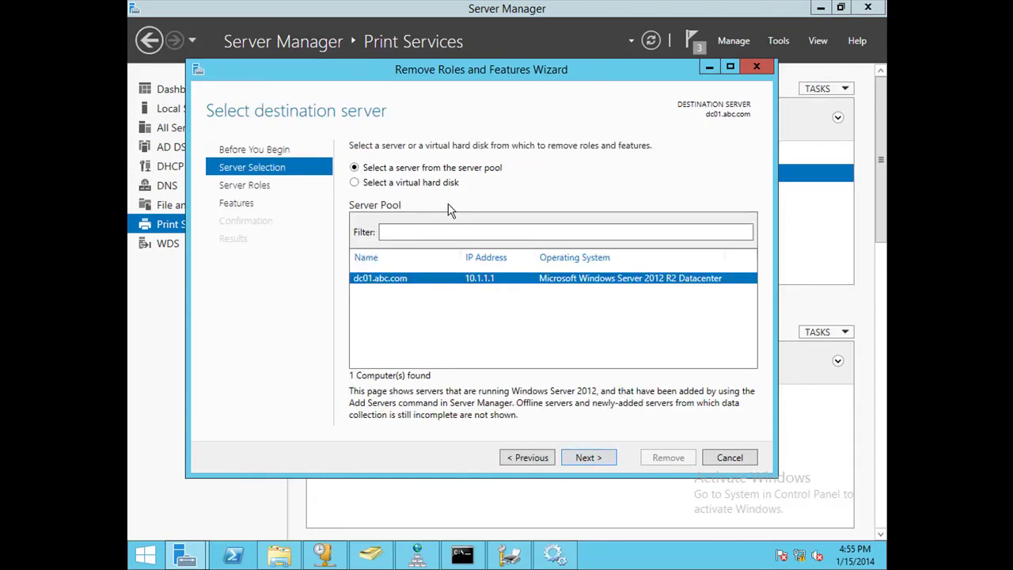
{"action": "left_click", "coordinate": [593, 460]}
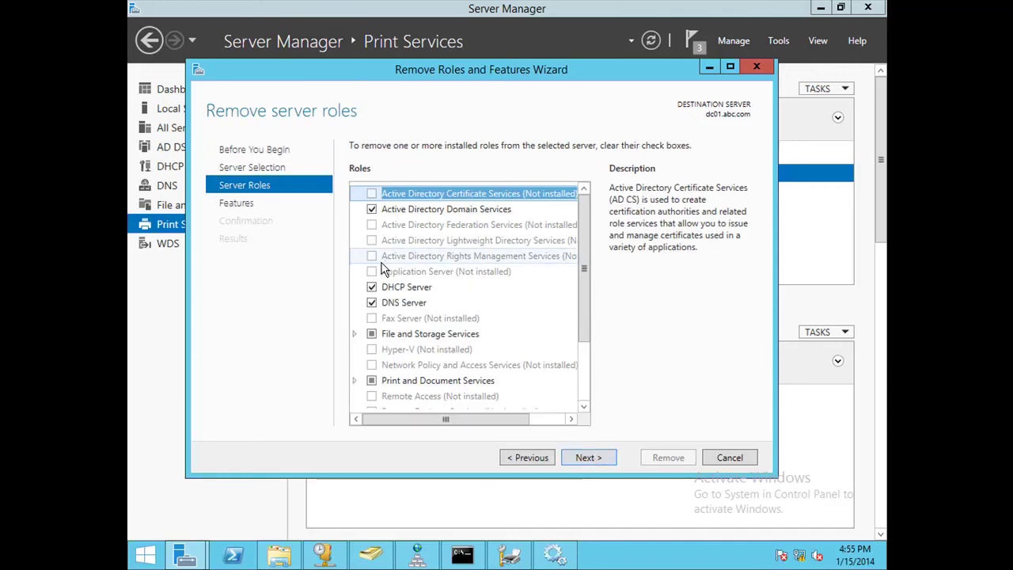
{"action": "left_click", "coordinate": [587, 358]}
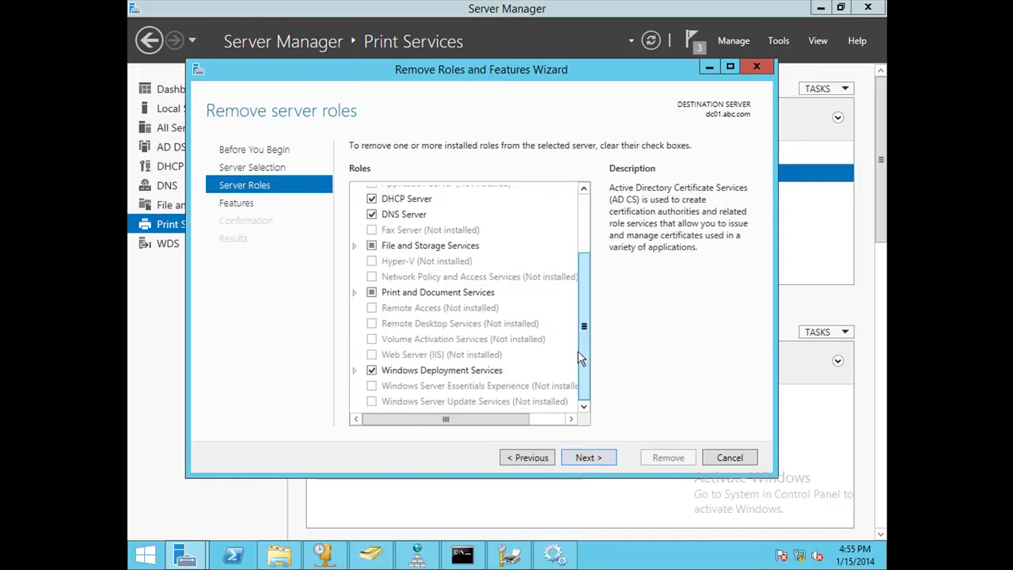
{"action": "left_click", "coordinate": [371, 370]}
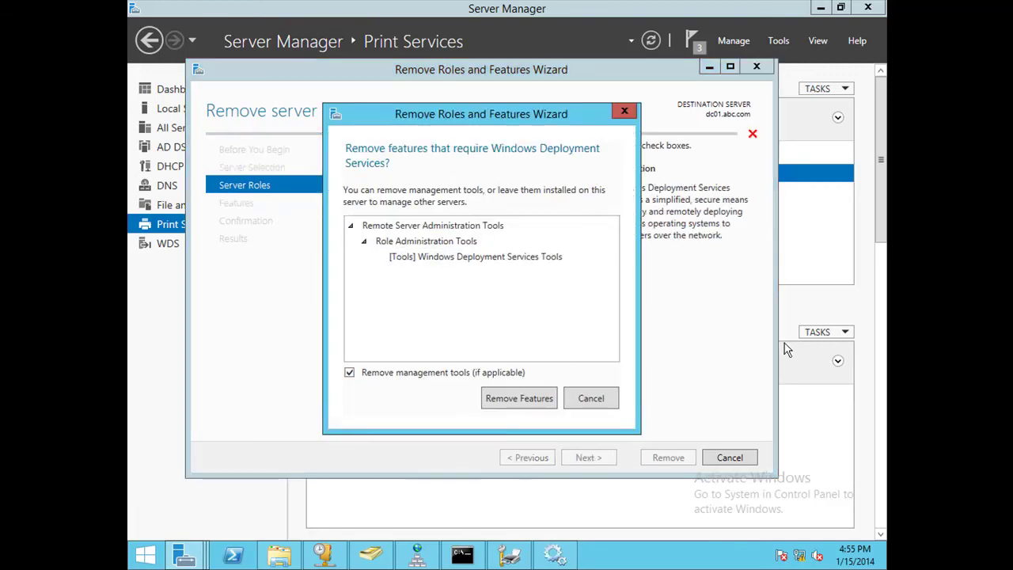
Include the dependent management tools in the removal and advance to the confirmation page.
{"action": "left_click", "coordinate": [529, 400]}
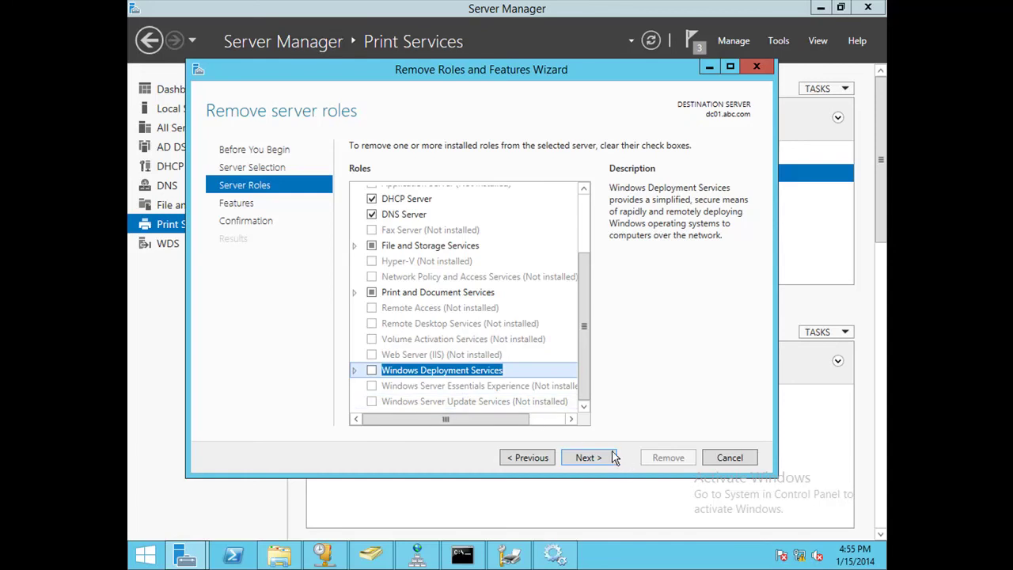
{"action": "left_click", "coordinate": [589, 459]}
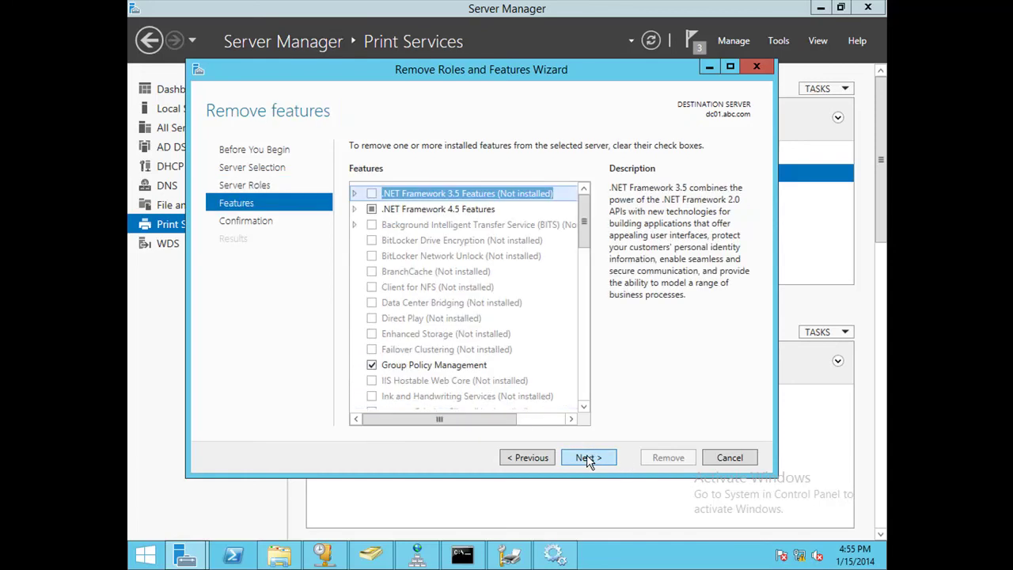
{"action": "left_click", "coordinate": [582, 380]}
{"action": "left_click", "coordinate": [583, 381]}
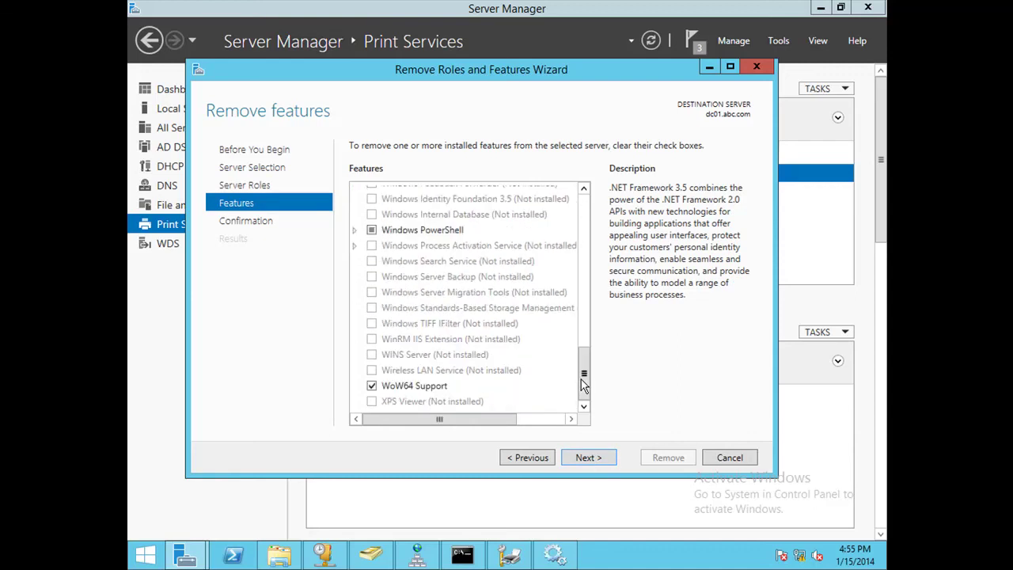
{"action": "left_click", "coordinate": [604, 461]}
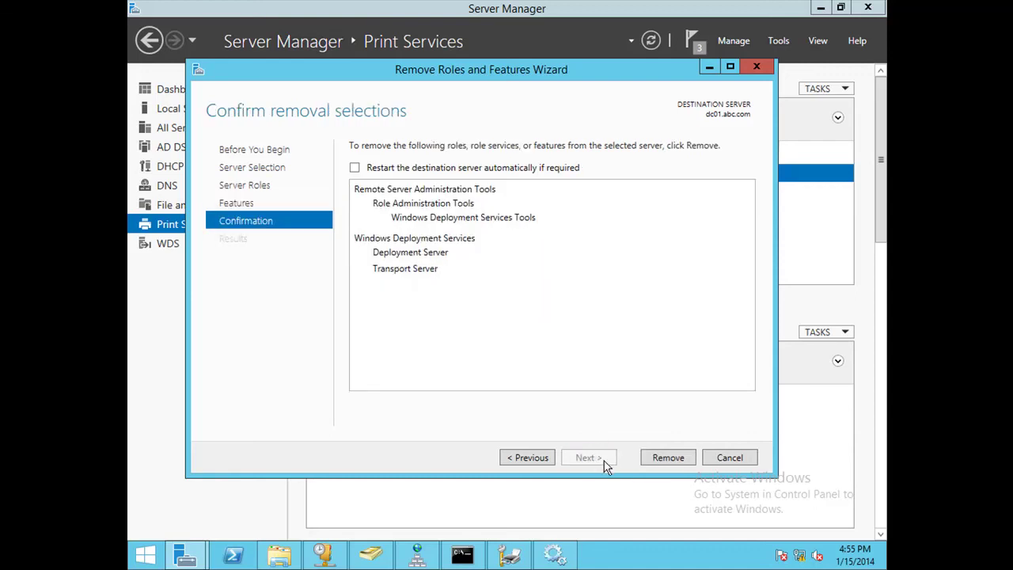
Allow automatic server restart and start removing Windows Deployment Services with its tools.
{"action": "left_click", "coordinate": [355, 168]}
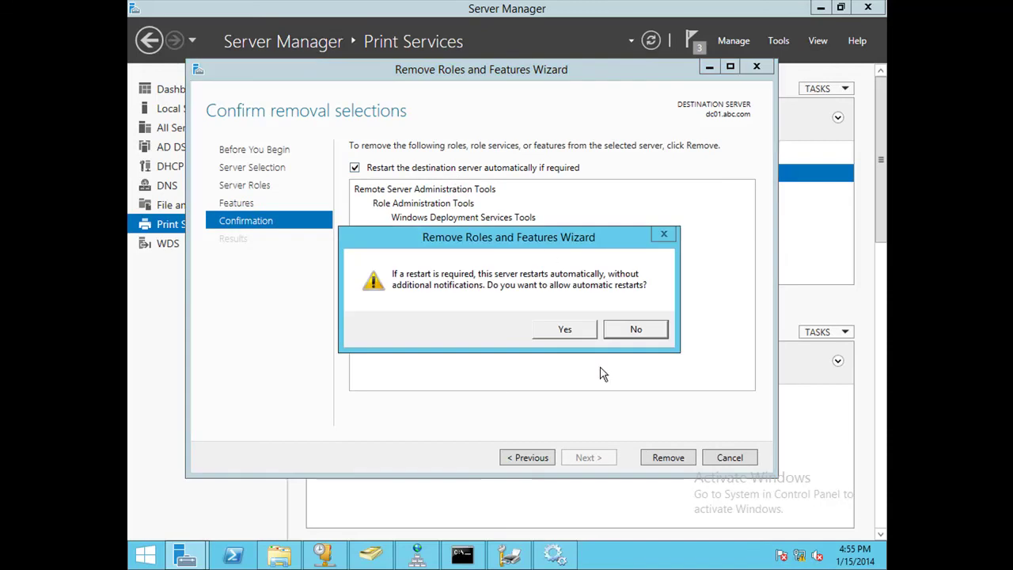
{"action": "left_click", "coordinate": [567, 329]}
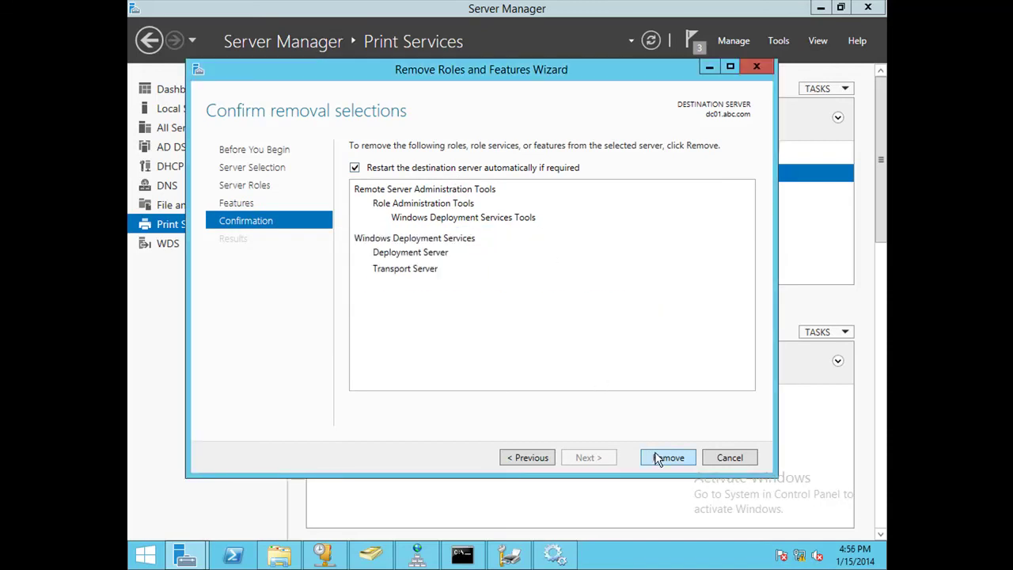
{"action": "left_click", "coordinate": [679, 457]}
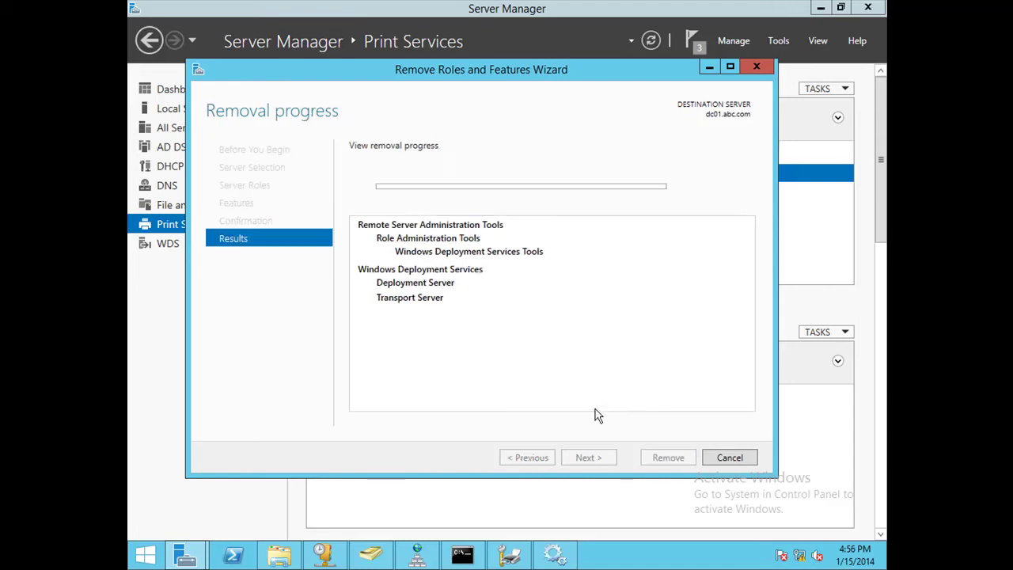